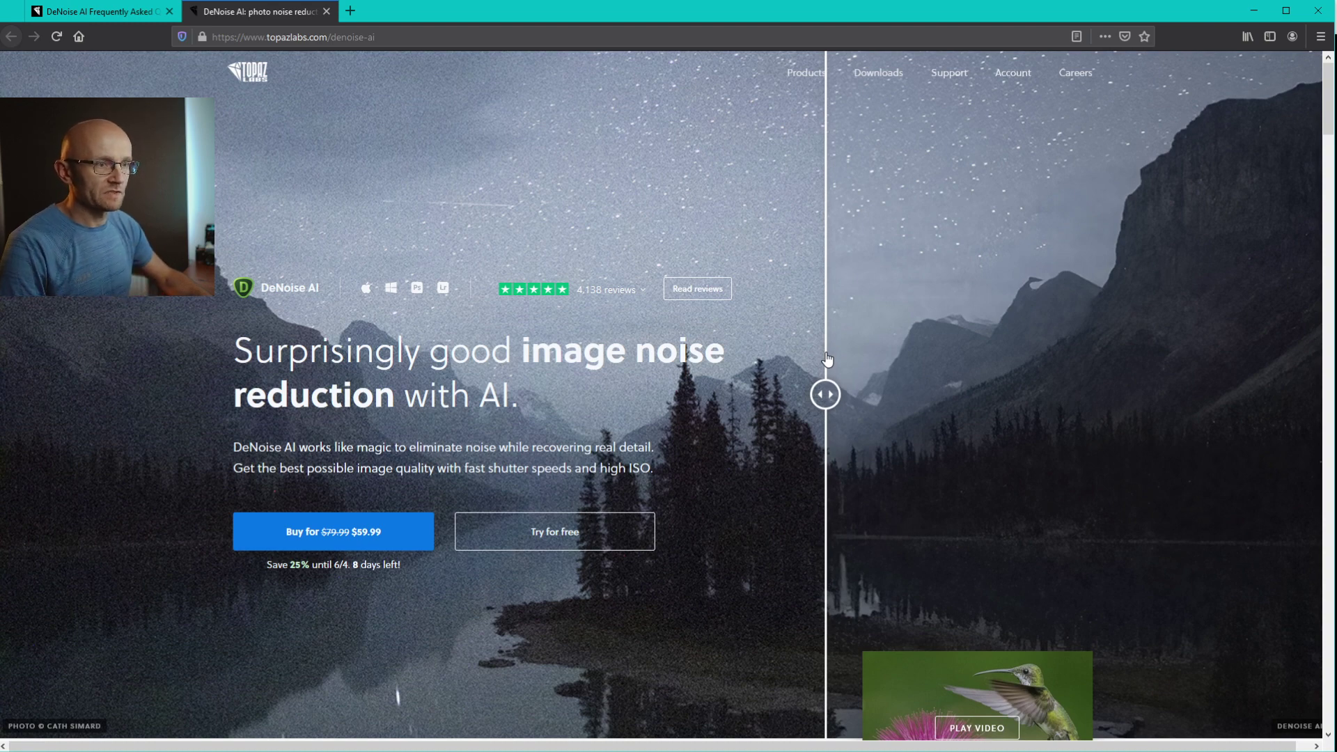
Scroll the DeNoise AI page to the 'Lightroom vs DeNoise AI' comparison section.
scroll(827, 358, "down", 10)
scroll(827, 355, "up", 7)
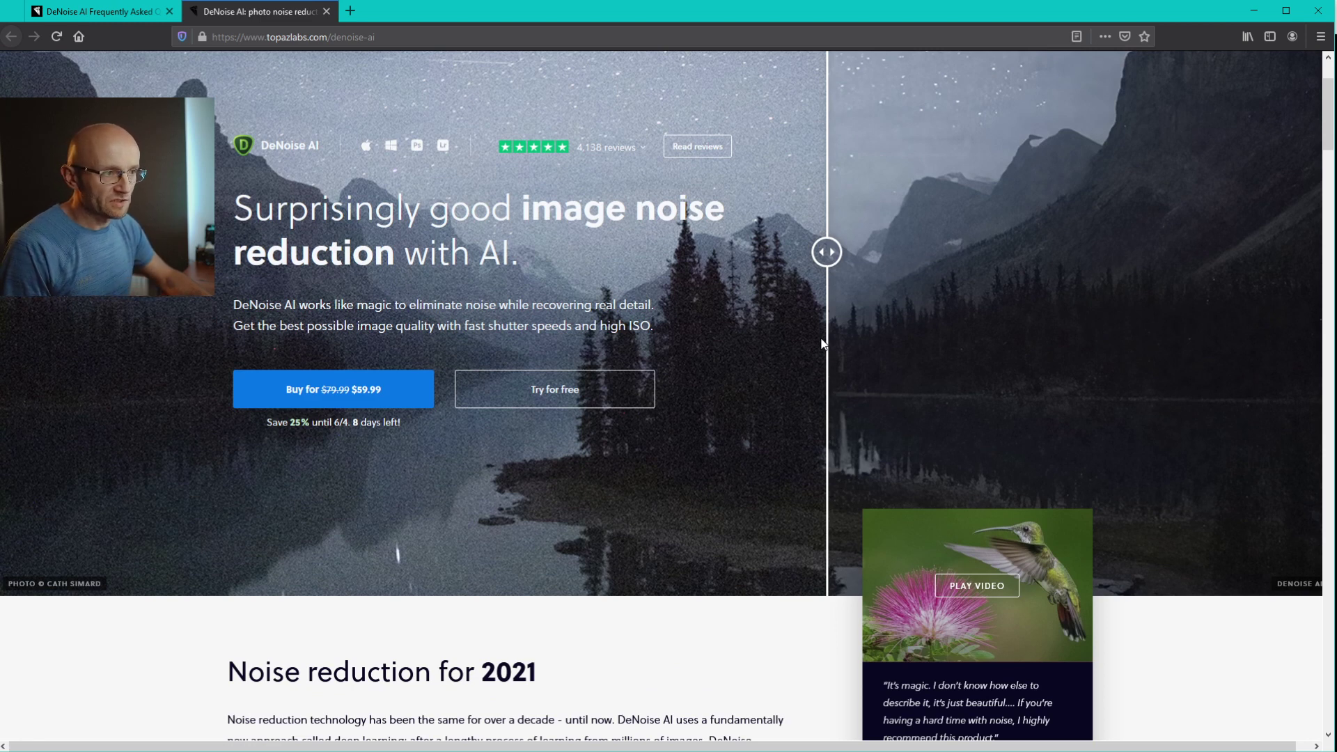
scroll(822, 342, "up", 2)
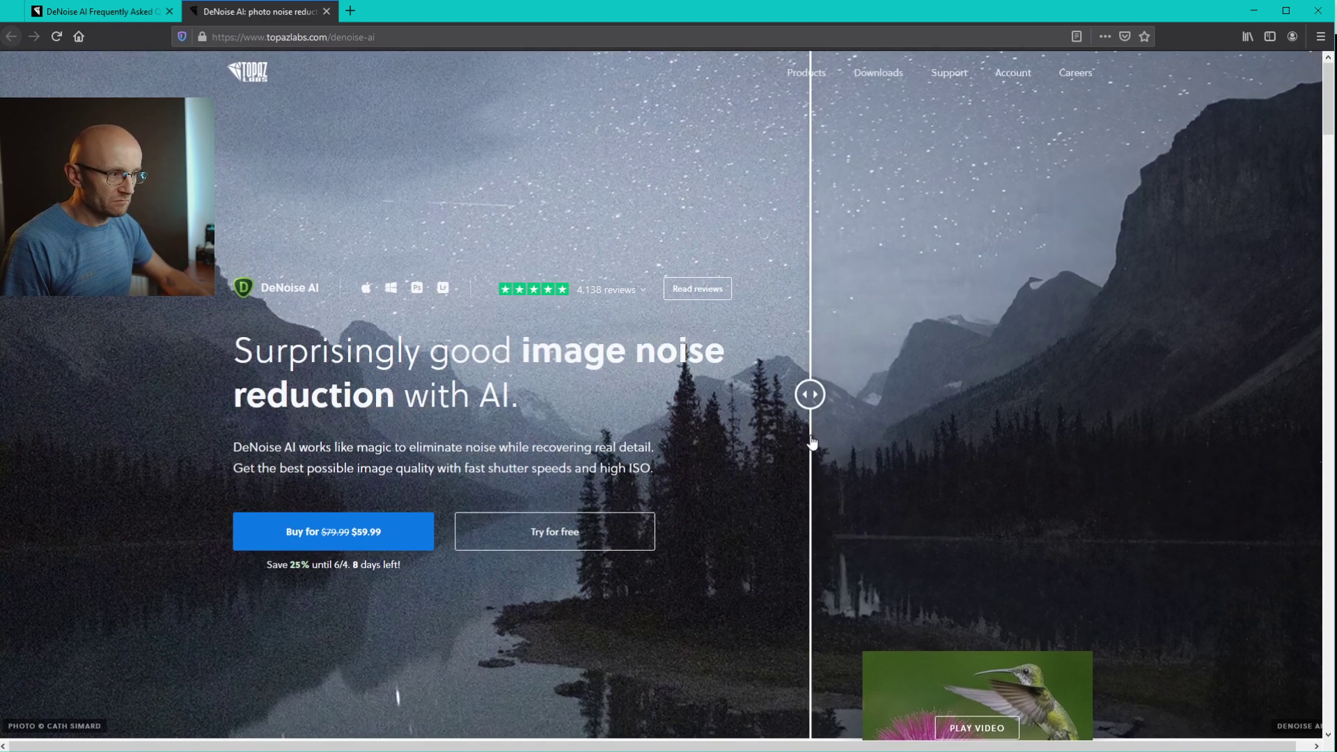
scroll(812, 442, "down", 3)
scroll(808, 440, "down", 4)
scroll(801, 439, "down", 4)
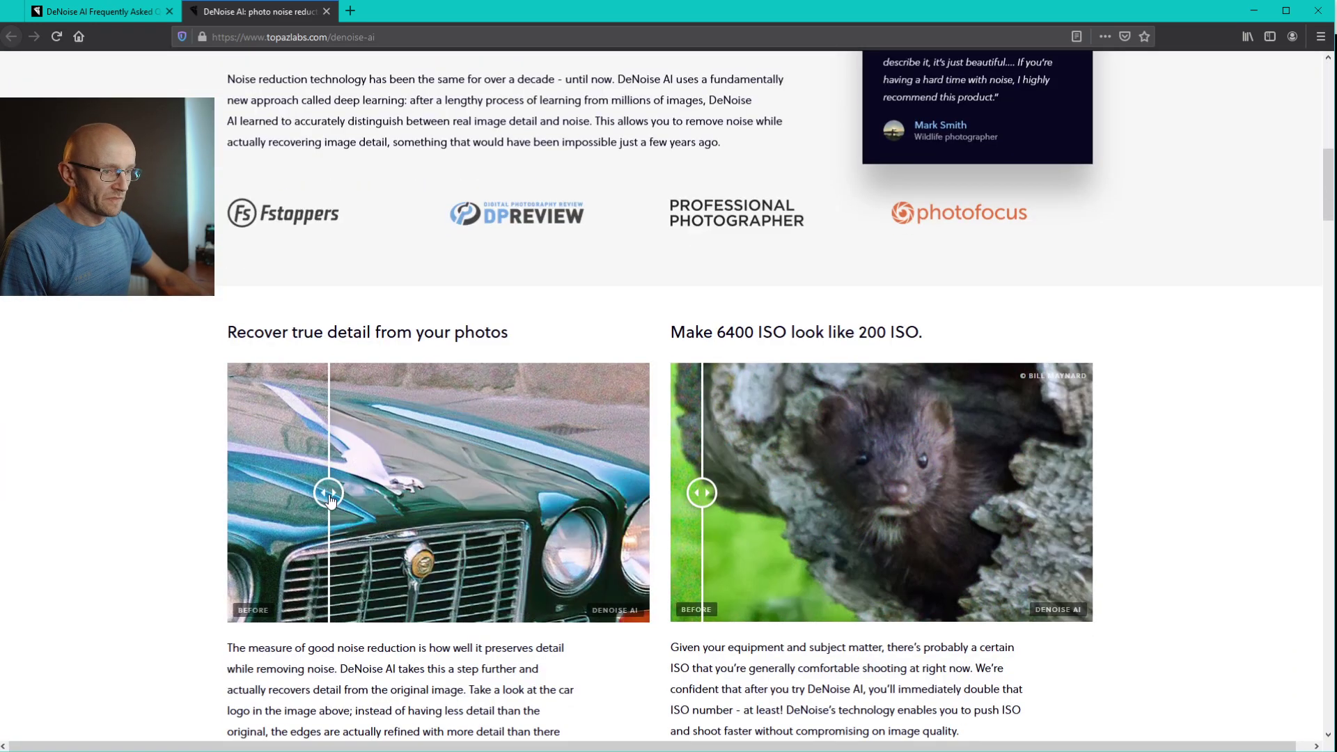
scroll(529, 490, "down", 1)
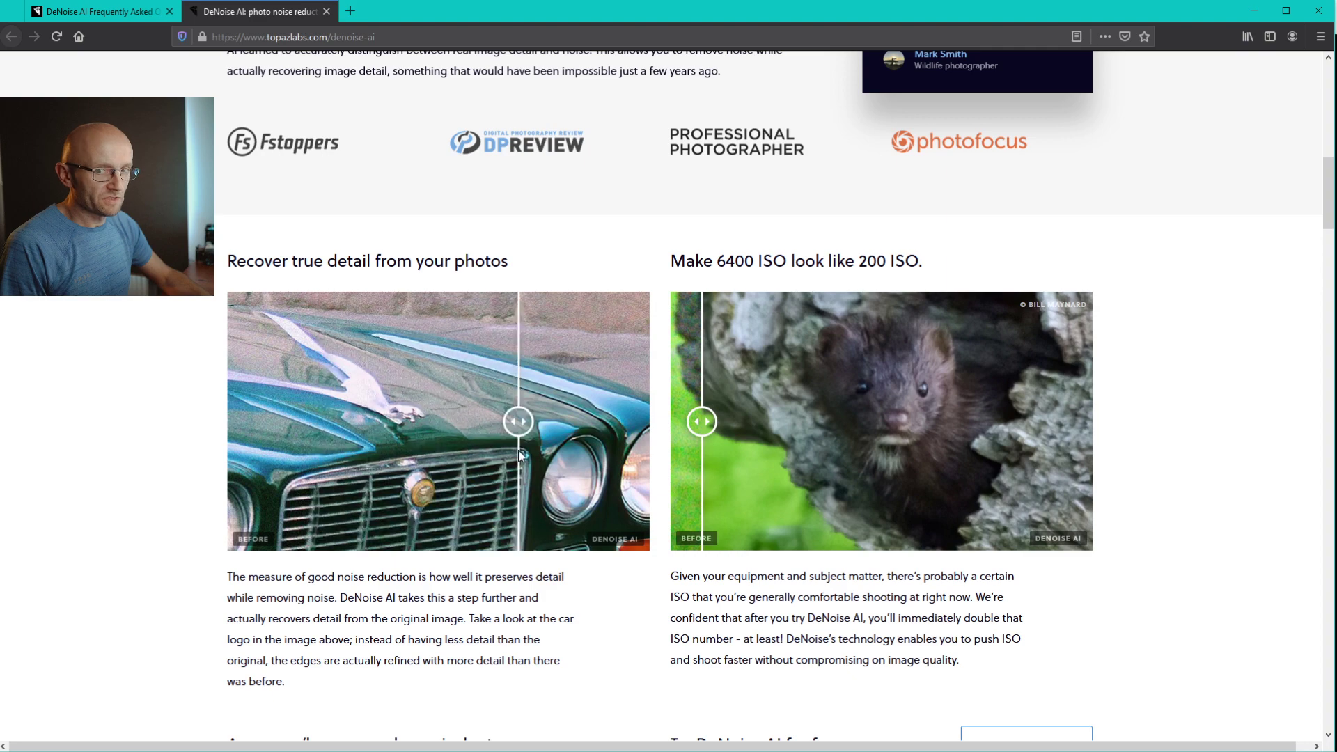
scroll(520, 457, "down", 5)
scroll(520, 457, "down", 2)
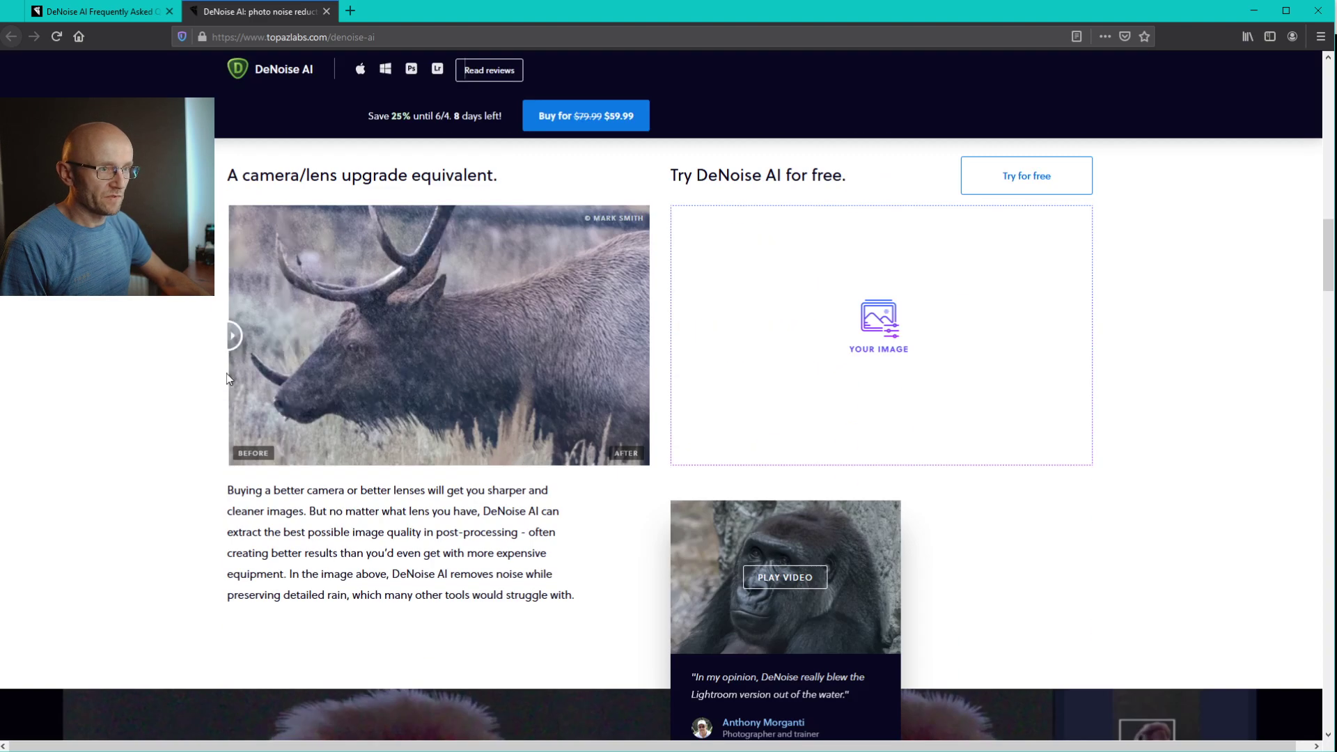
scroll(701, 521, "down", 5)
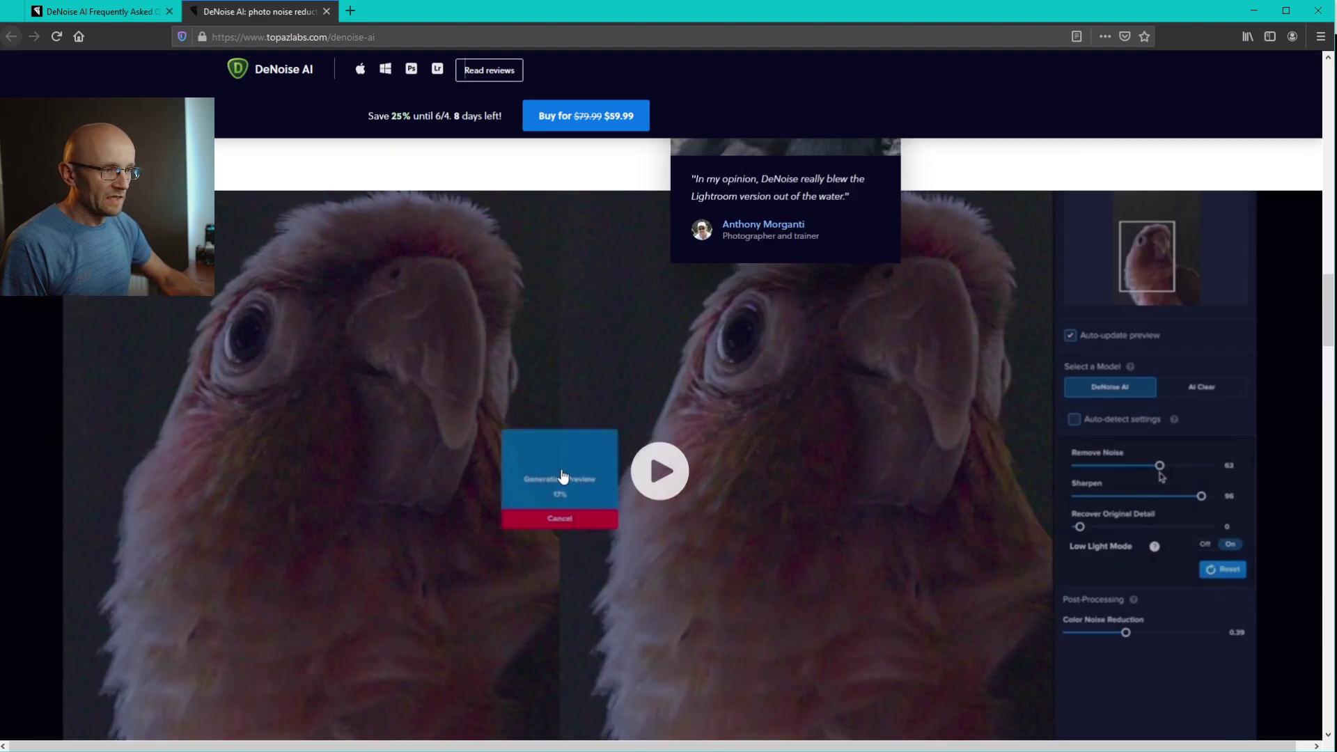
scroll(703, 467, "down", 5)
scroll(804, 429, "down", 2)
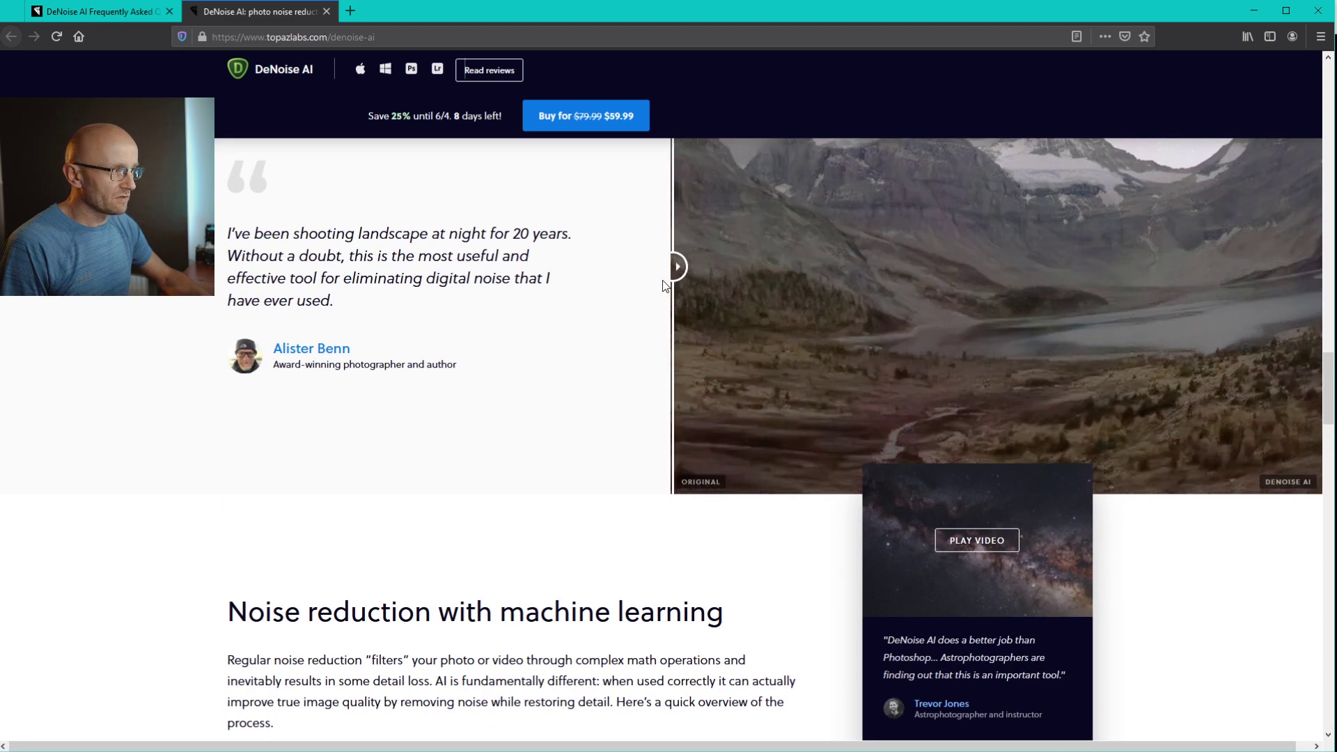
scroll(927, 362, "up", 1)
scroll(870, 397, "up", 1)
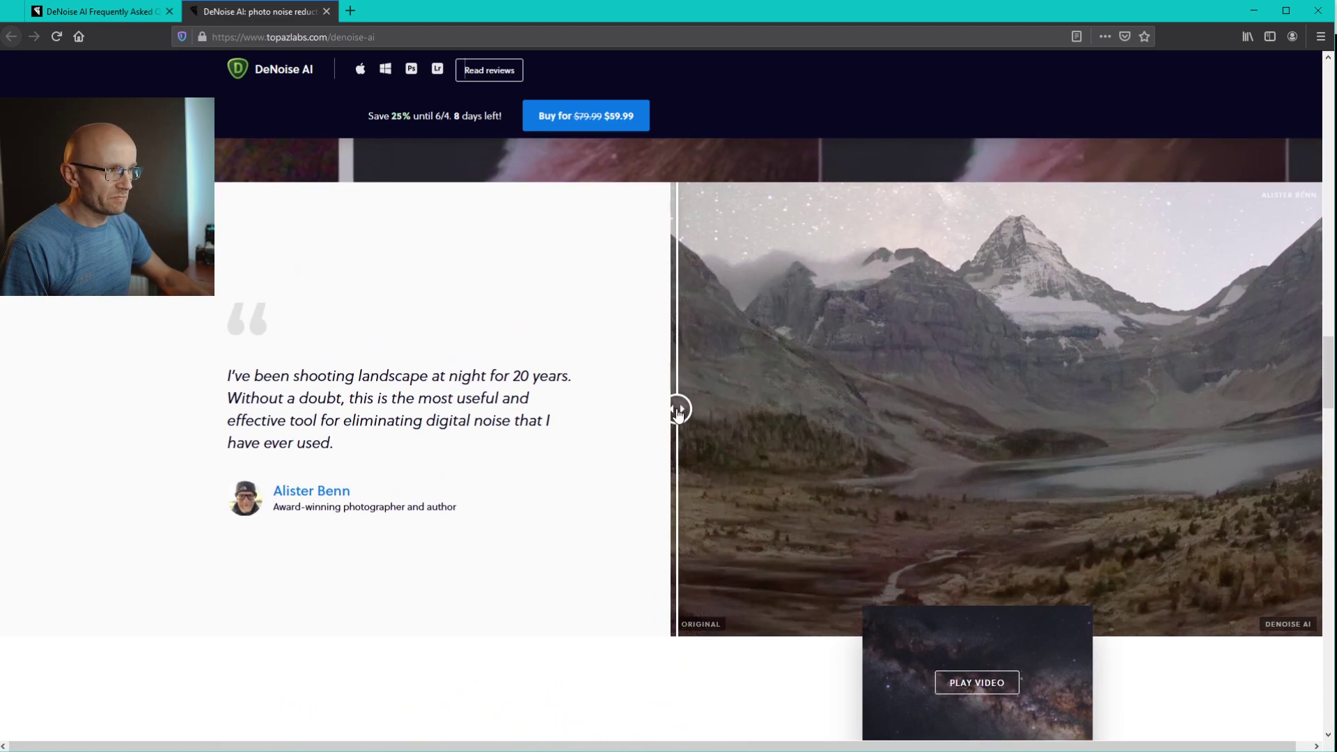
scroll(1023, 453, "down", 5)
scroll(1024, 453, "down", 5)
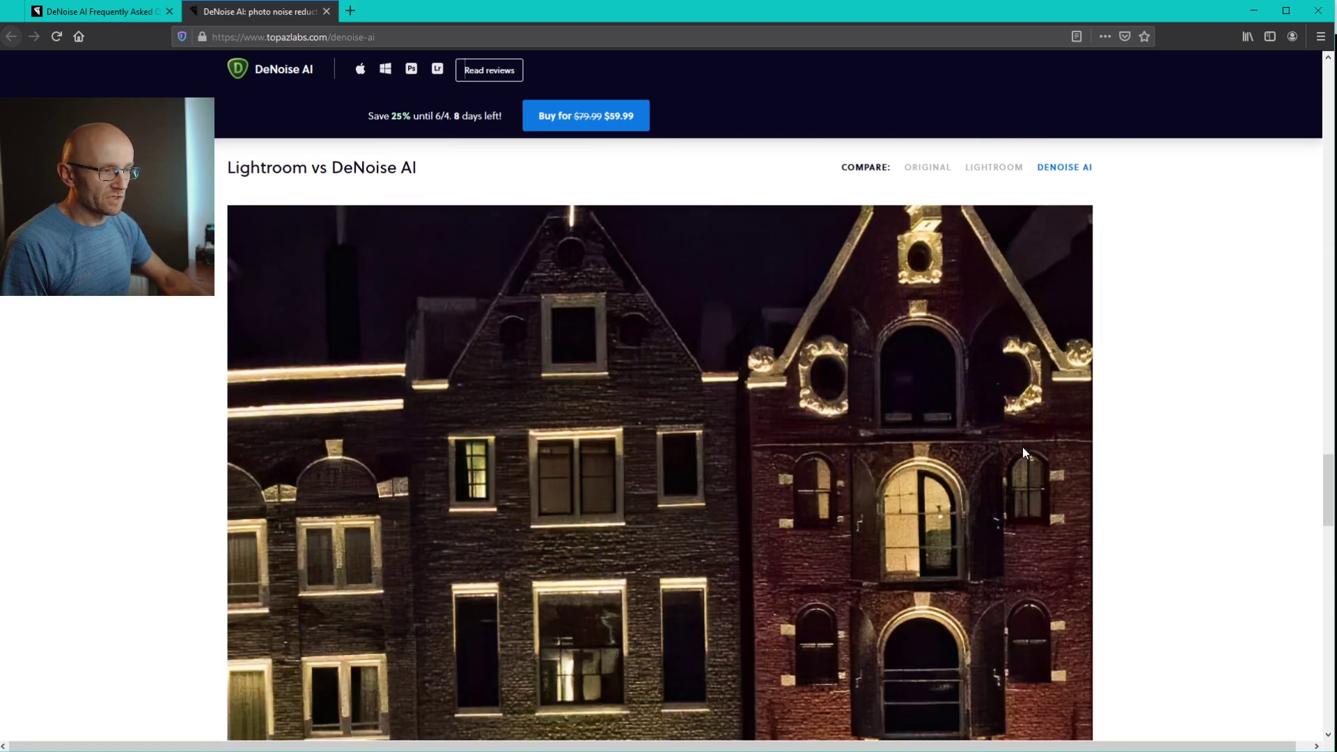
scroll(1022, 443, "down", 2)
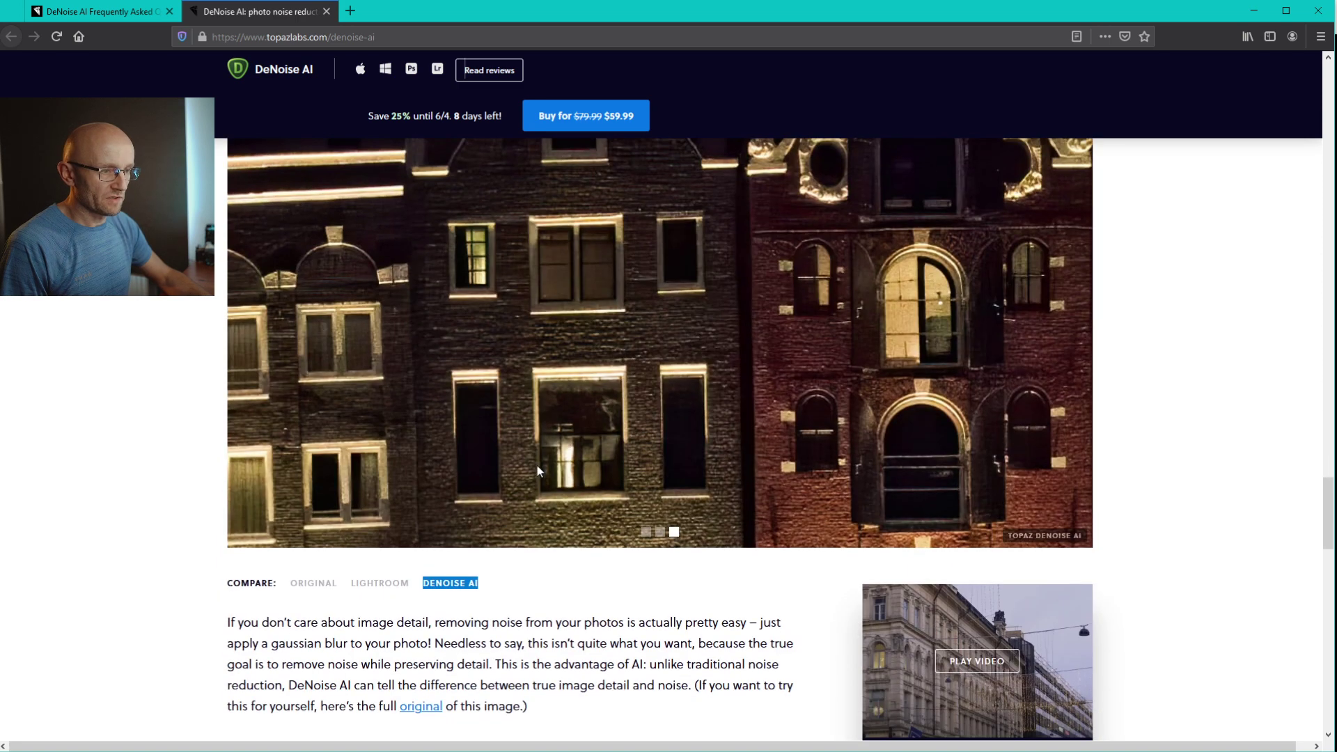
scroll(534, 471, "up", 1)
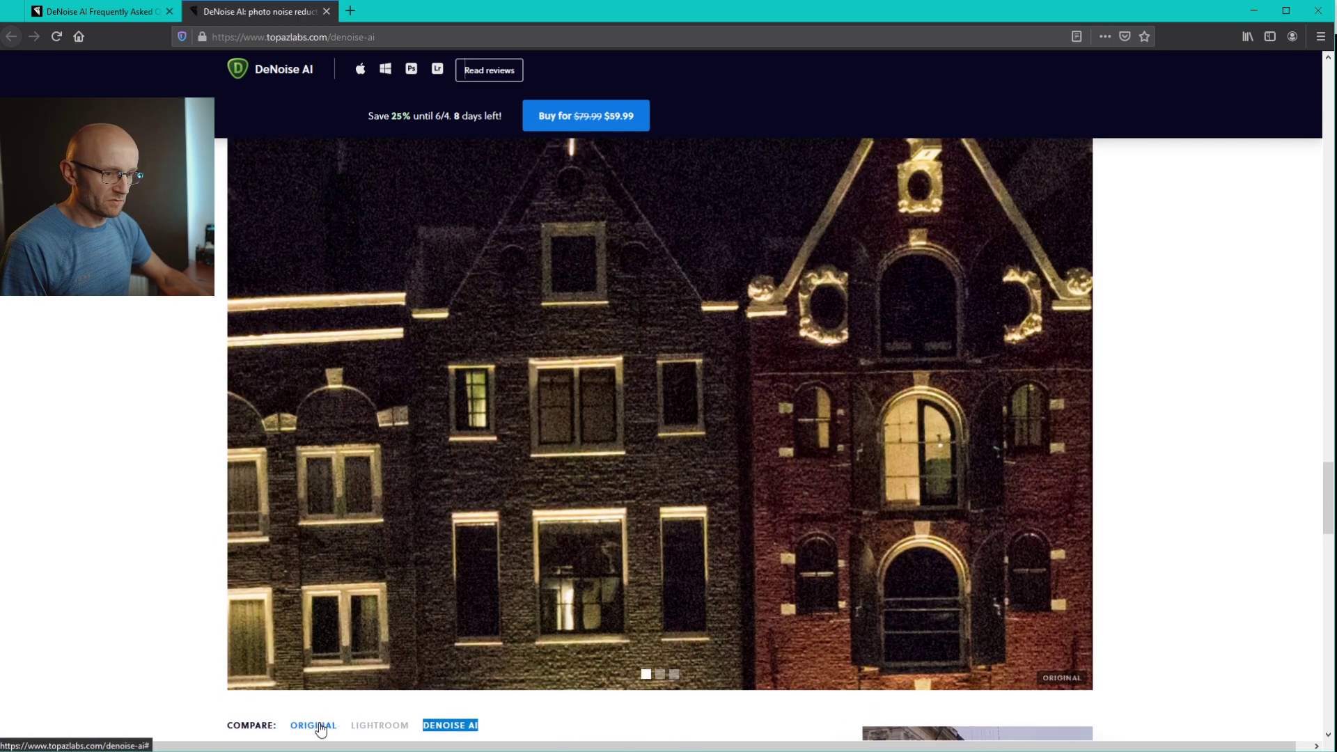
Switch the night building photo between its Lightroom and DeNoise AI versions three times.
left_click(392, 726)
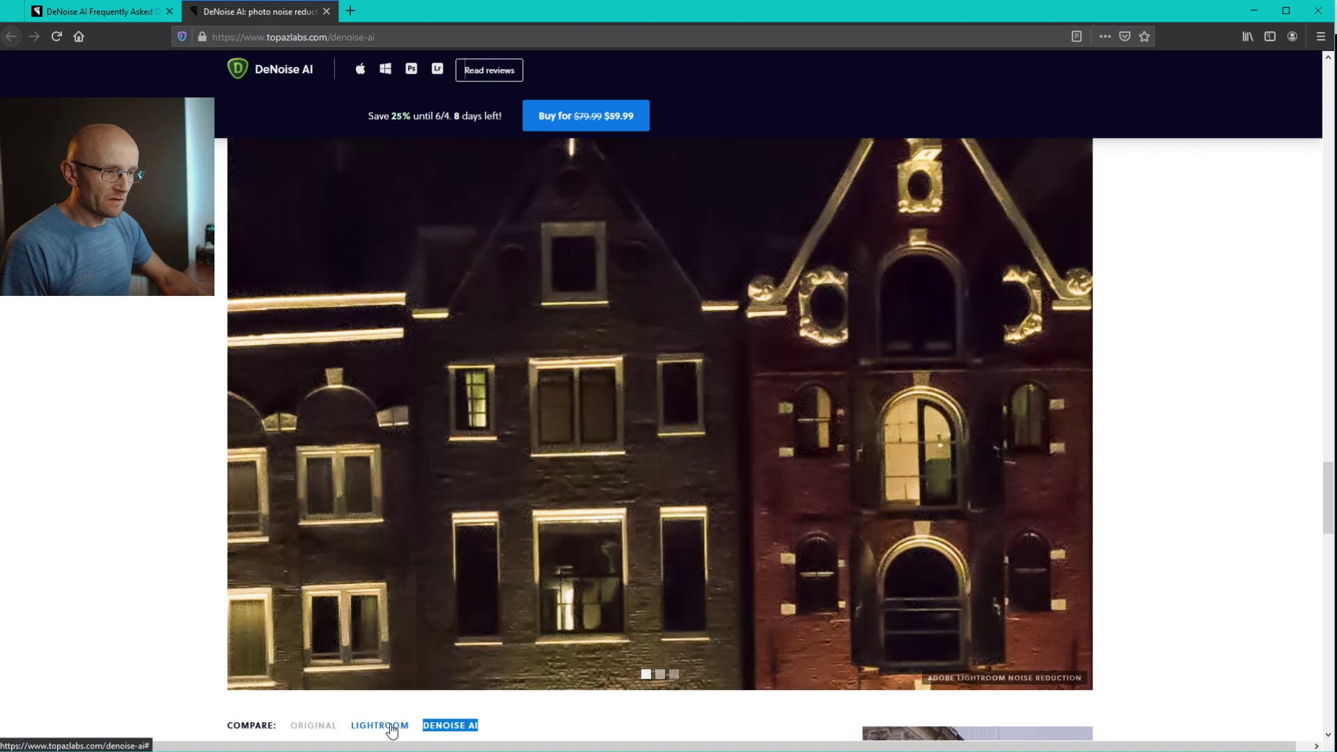
left_click(451, 726)
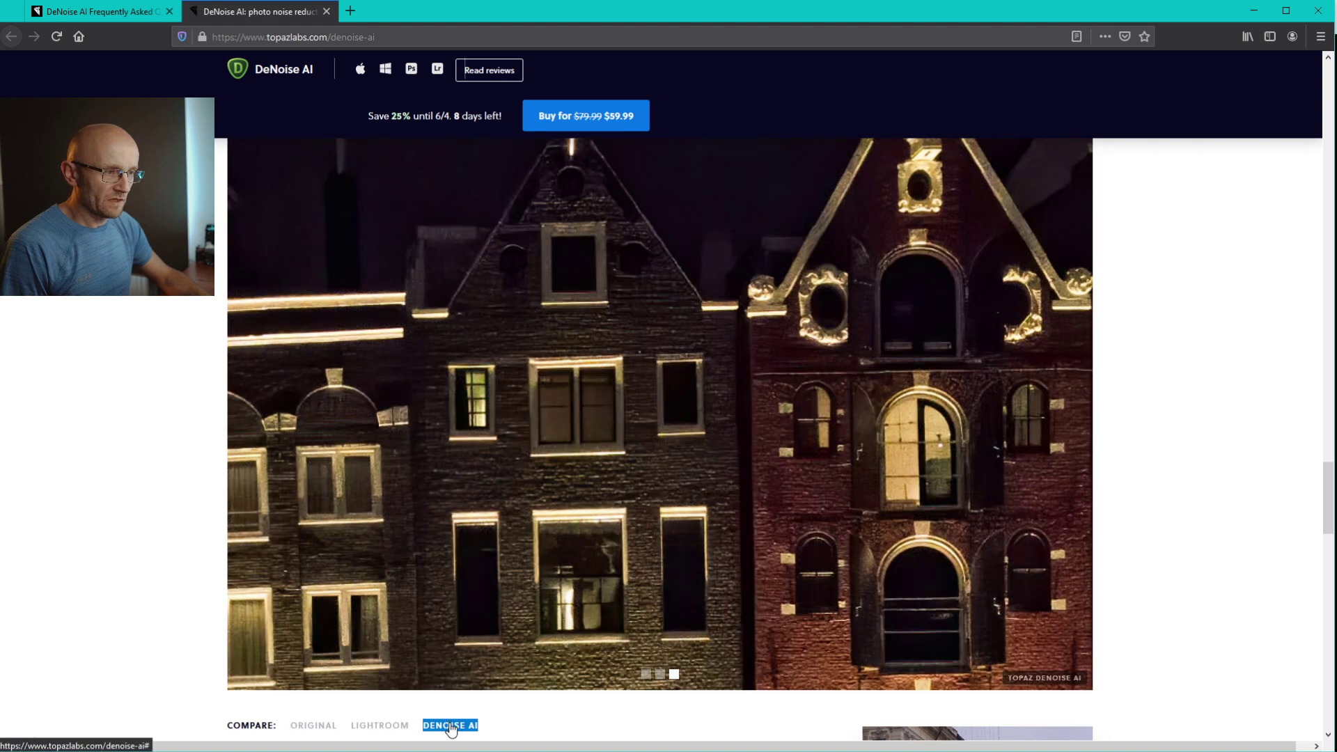
left_click(379, 727)
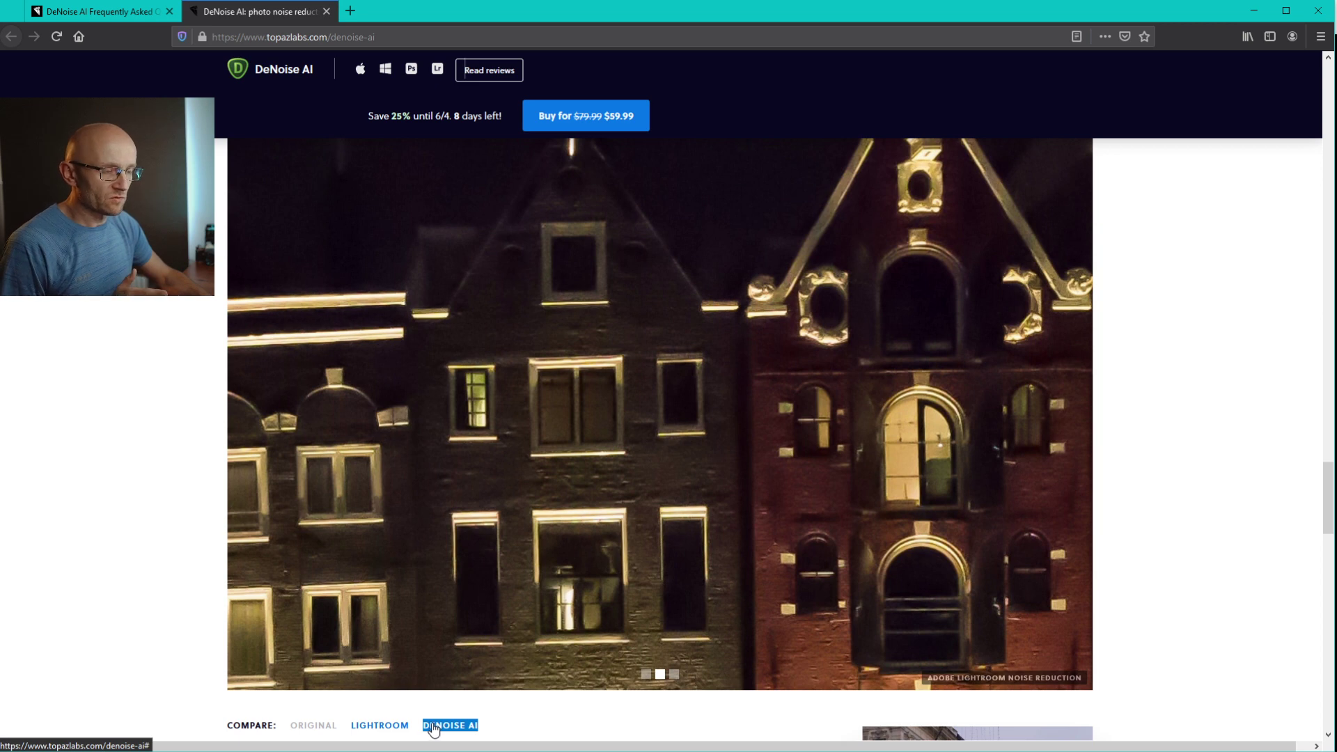
left_click(440, 726)
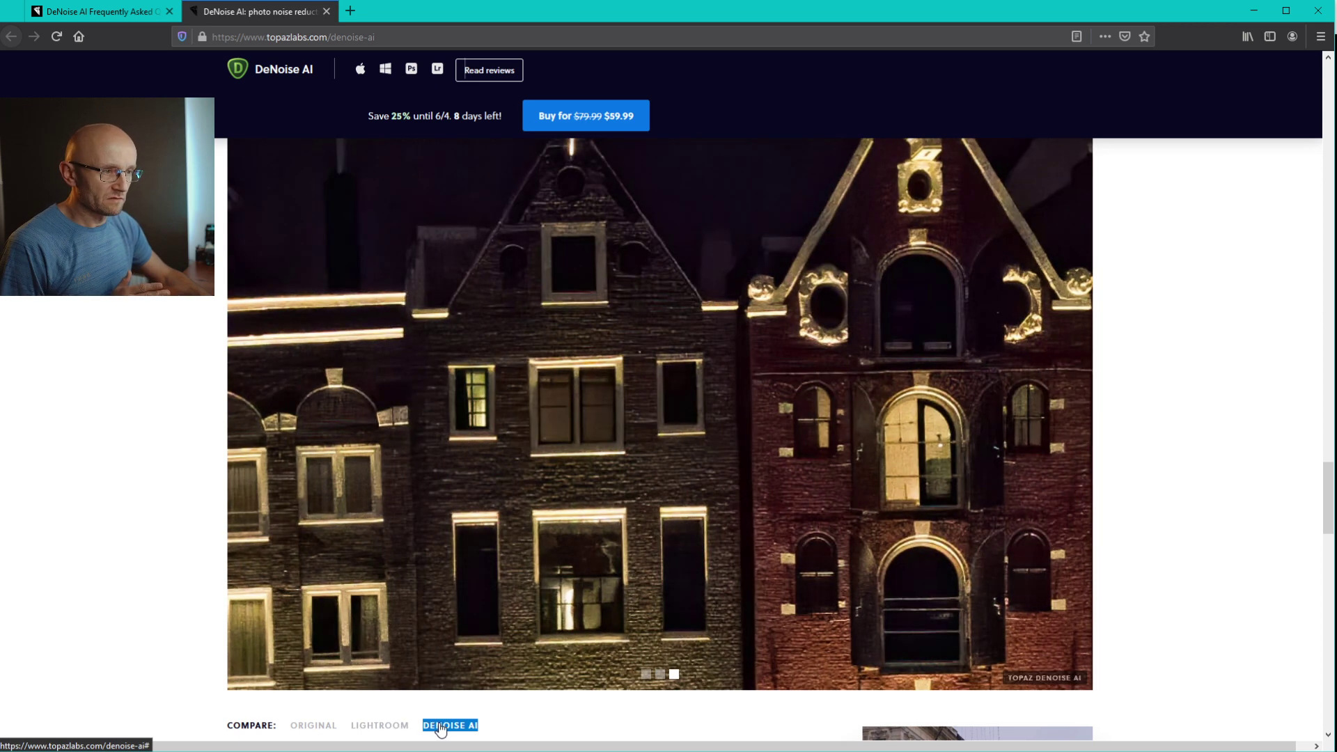
left_click(395, 727)
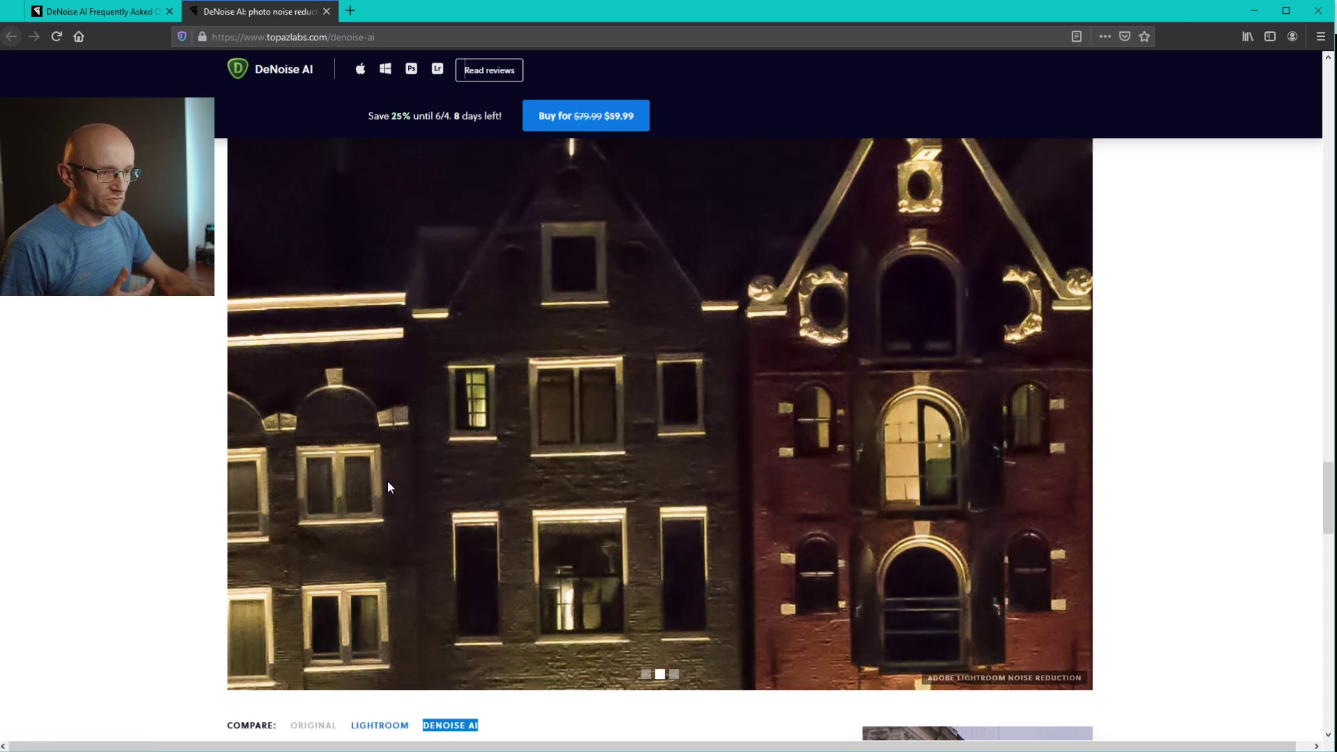
left_click(461, 725)
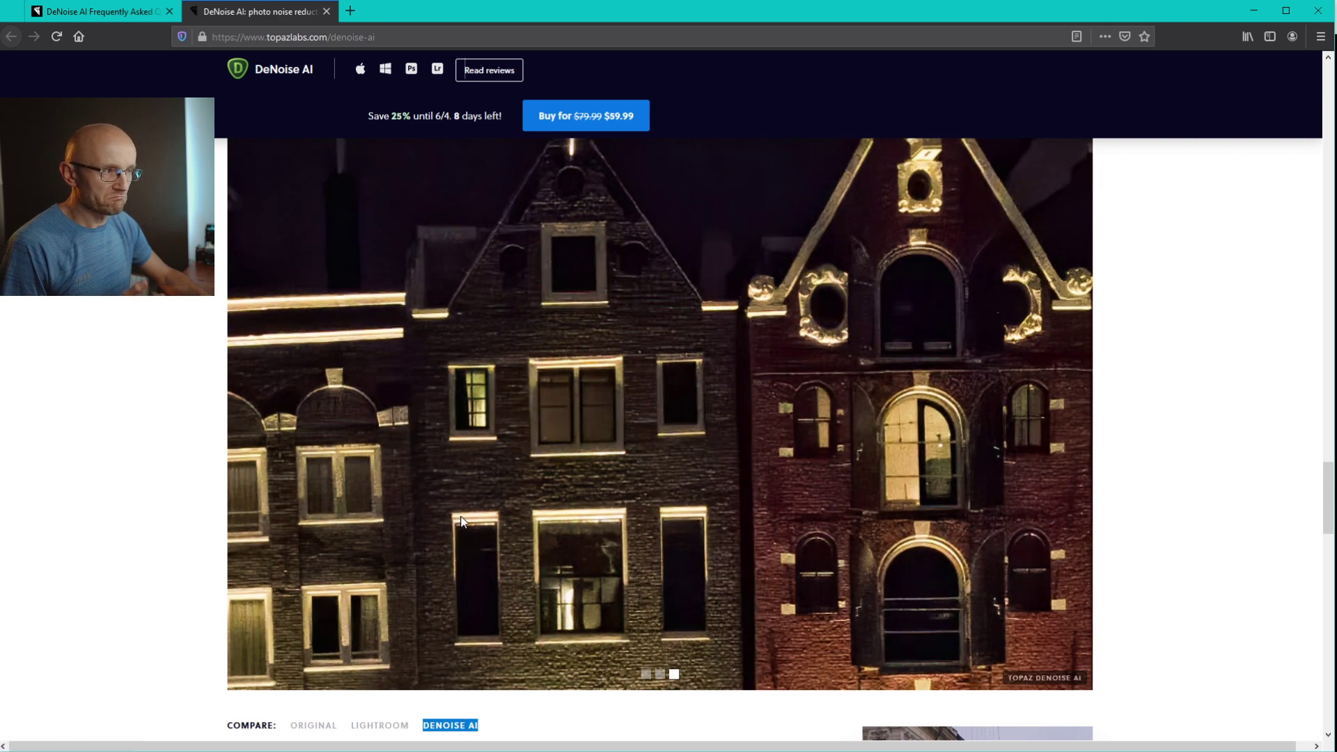
scroll(762, 606, "down", 5)
scroll(755, 606, "down", 5)
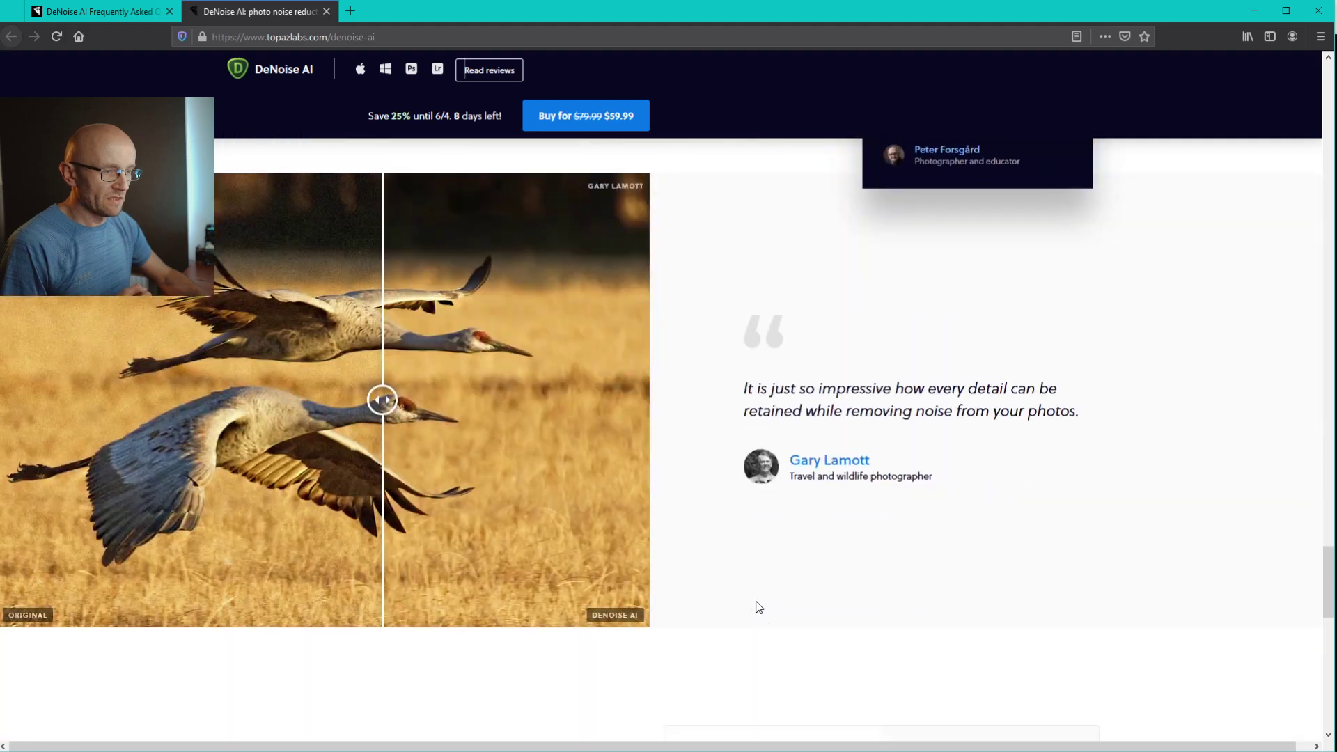
scroll(755, 606, "up", 15)
scroll(755, 599, "up", 15)
Open the DeNoise AI FAQ page in Firefox.
left_click(100, 13)
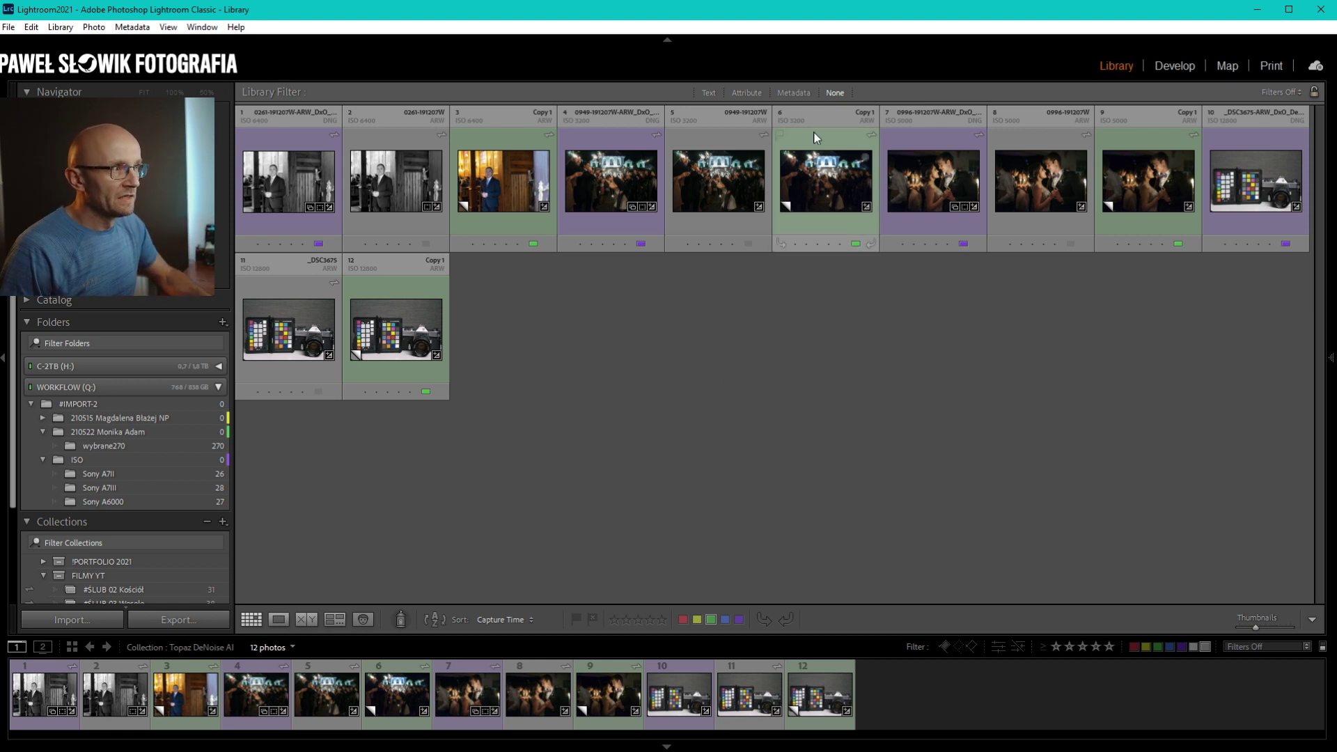
Toggle the Library filter bar and reset the filter to None to show all 12 photos.
key("backslash")
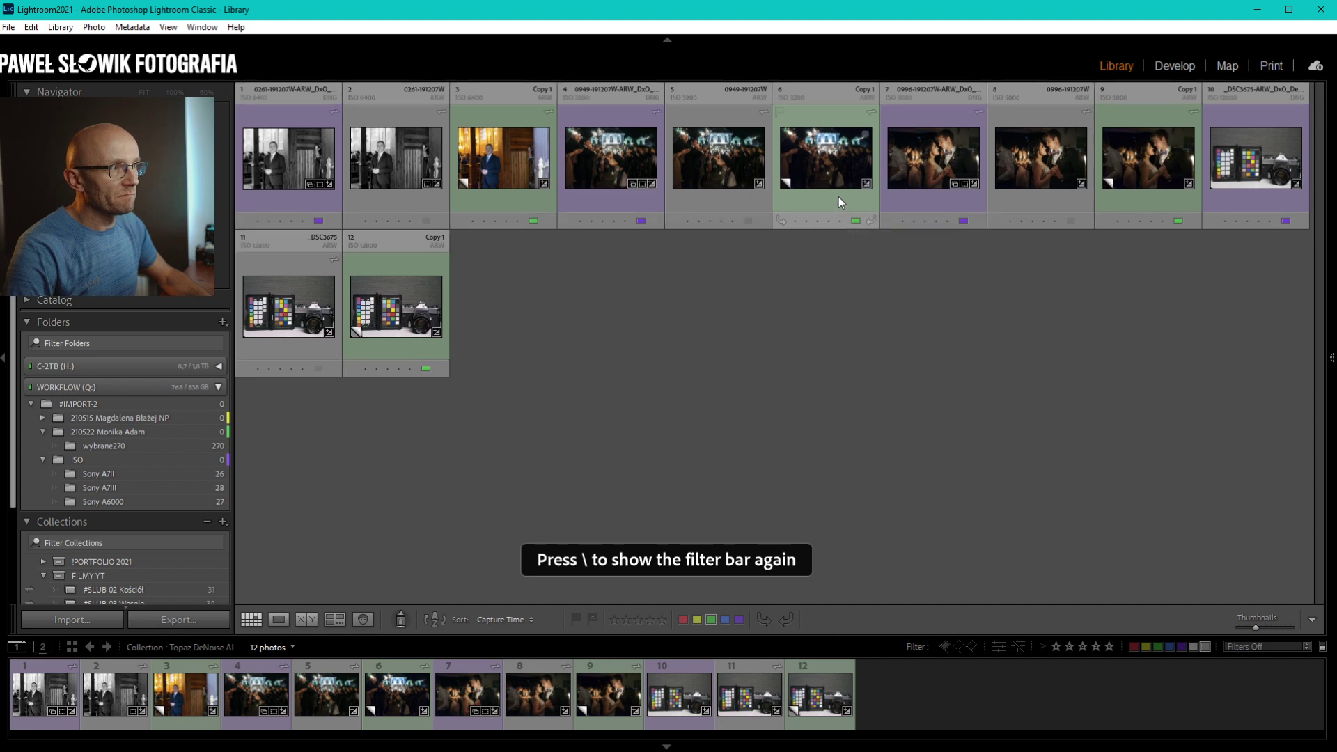
key("backslash")
left_click(753, 94)
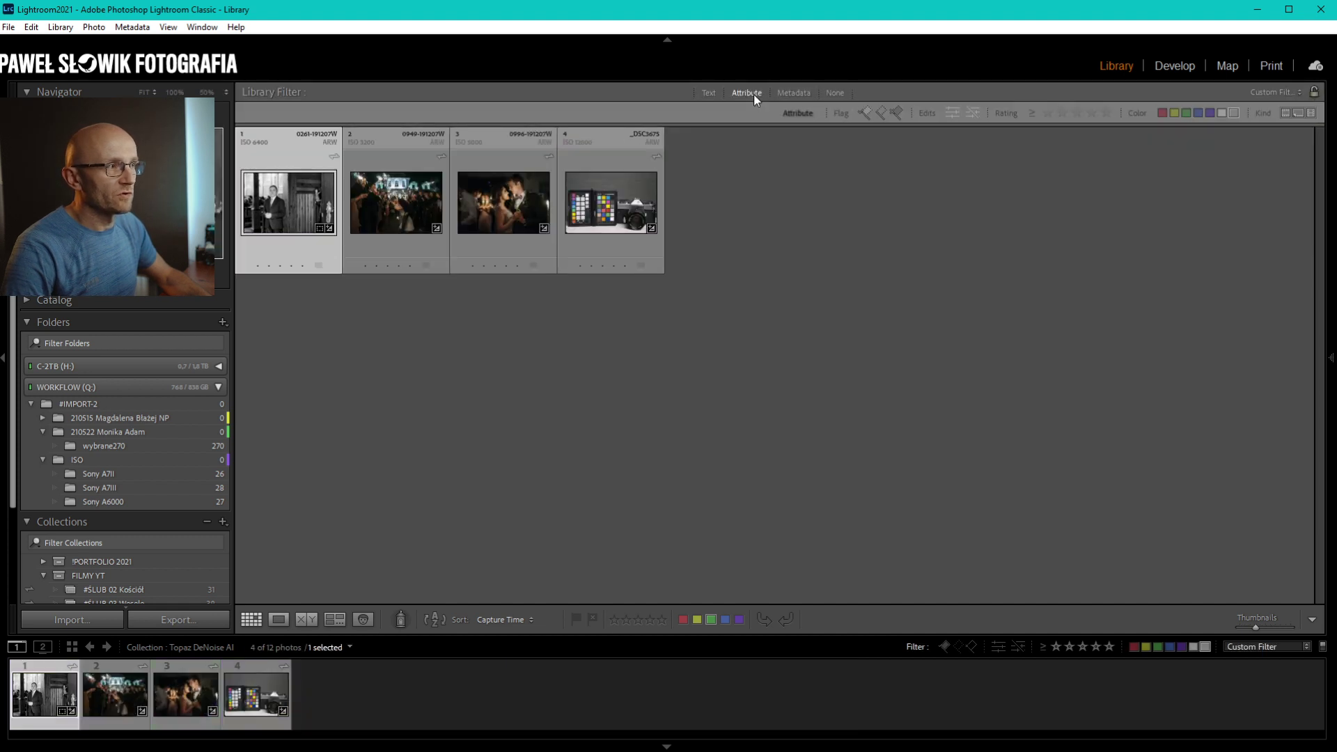
left_click(840, 93)
Browse photos 2, 5 and 3, then view the original _DSC3675 colour-checker raw in Loupe.
left_click(396, 182)
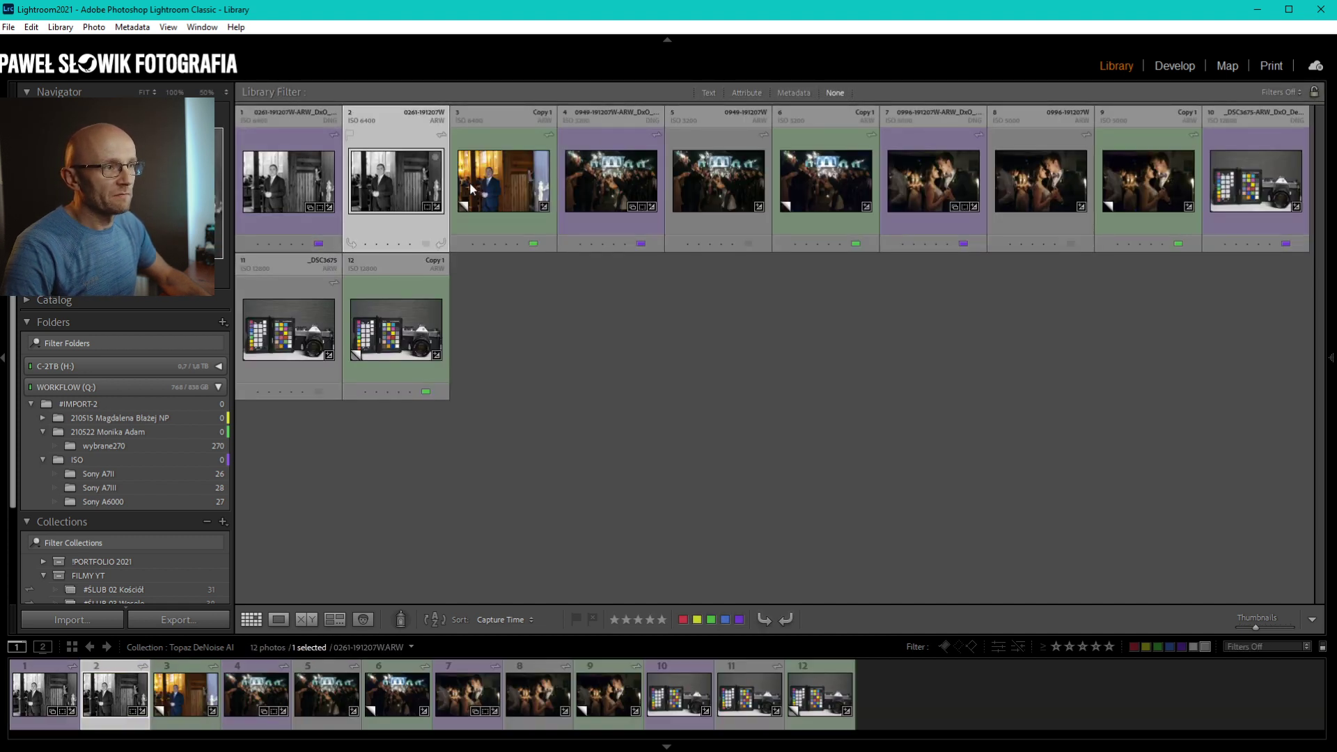
left_click(700, 185)
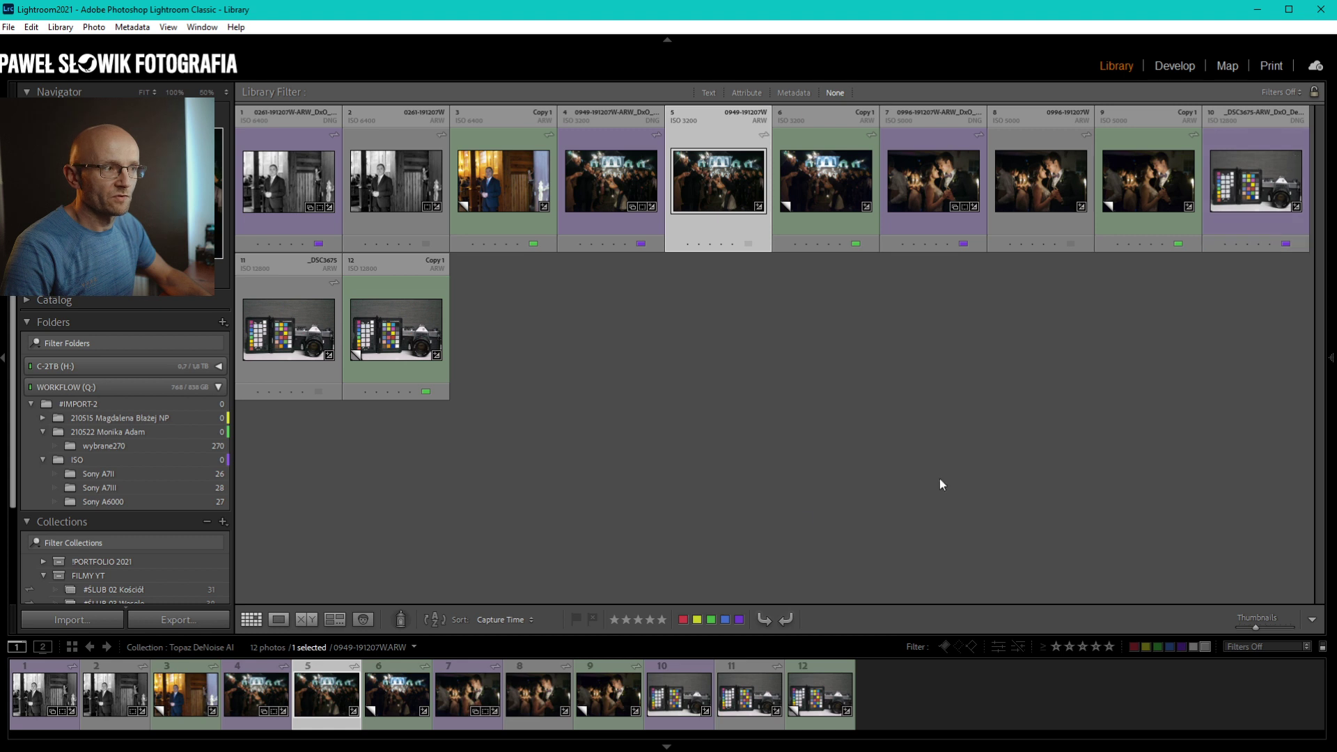
left_click(513, 192)
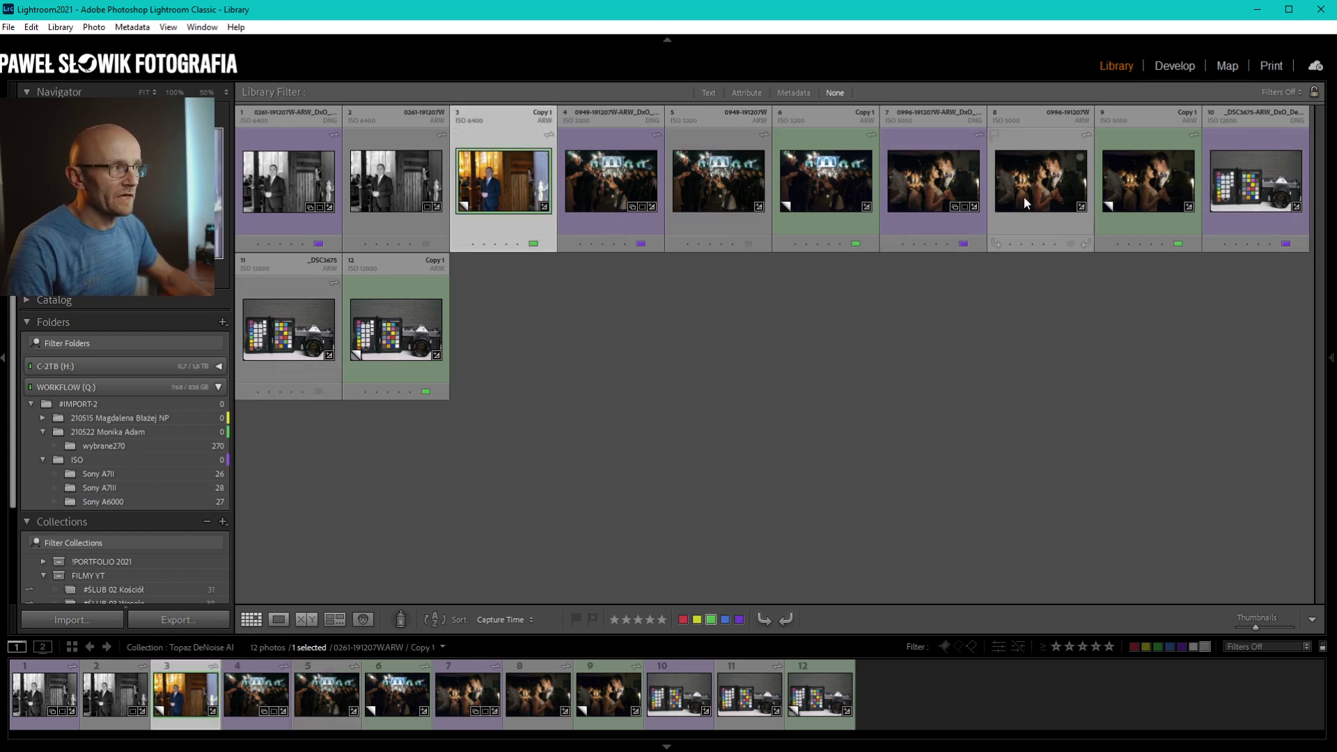
left_click(384, 355)
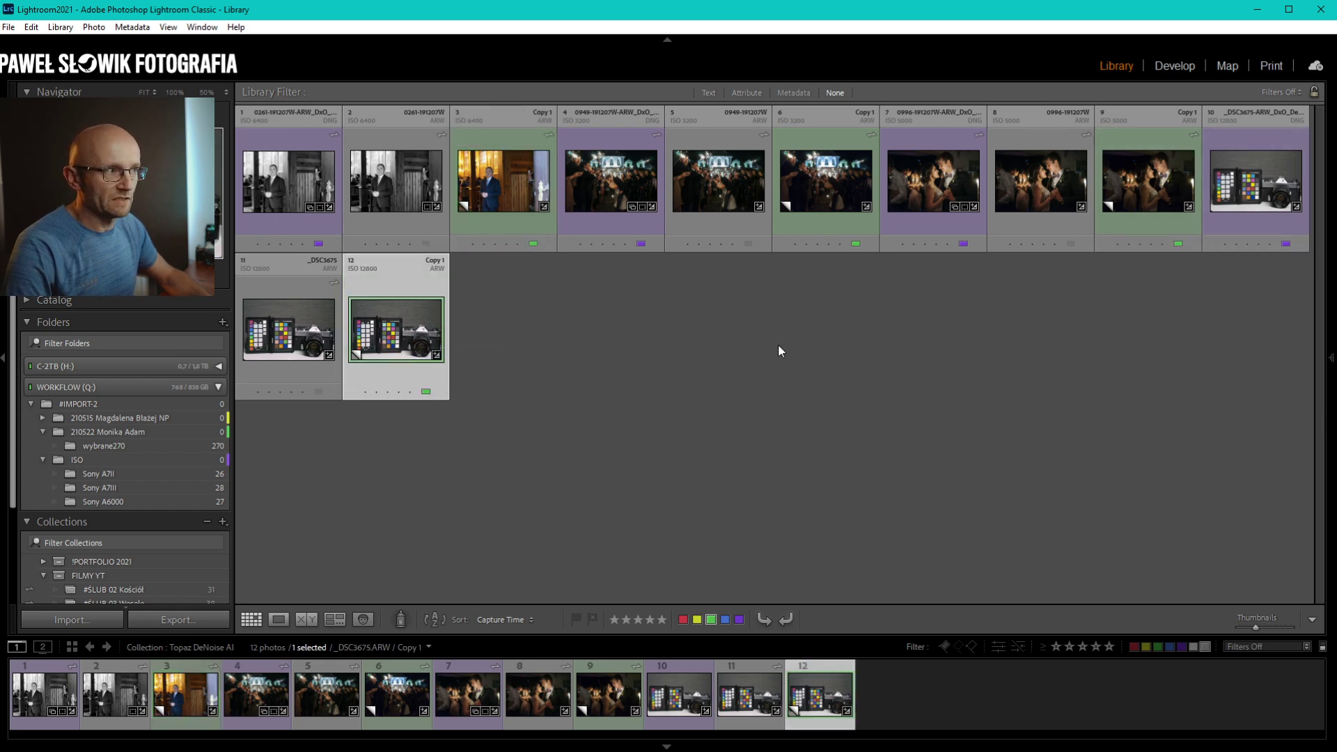
double_click(411, 331)
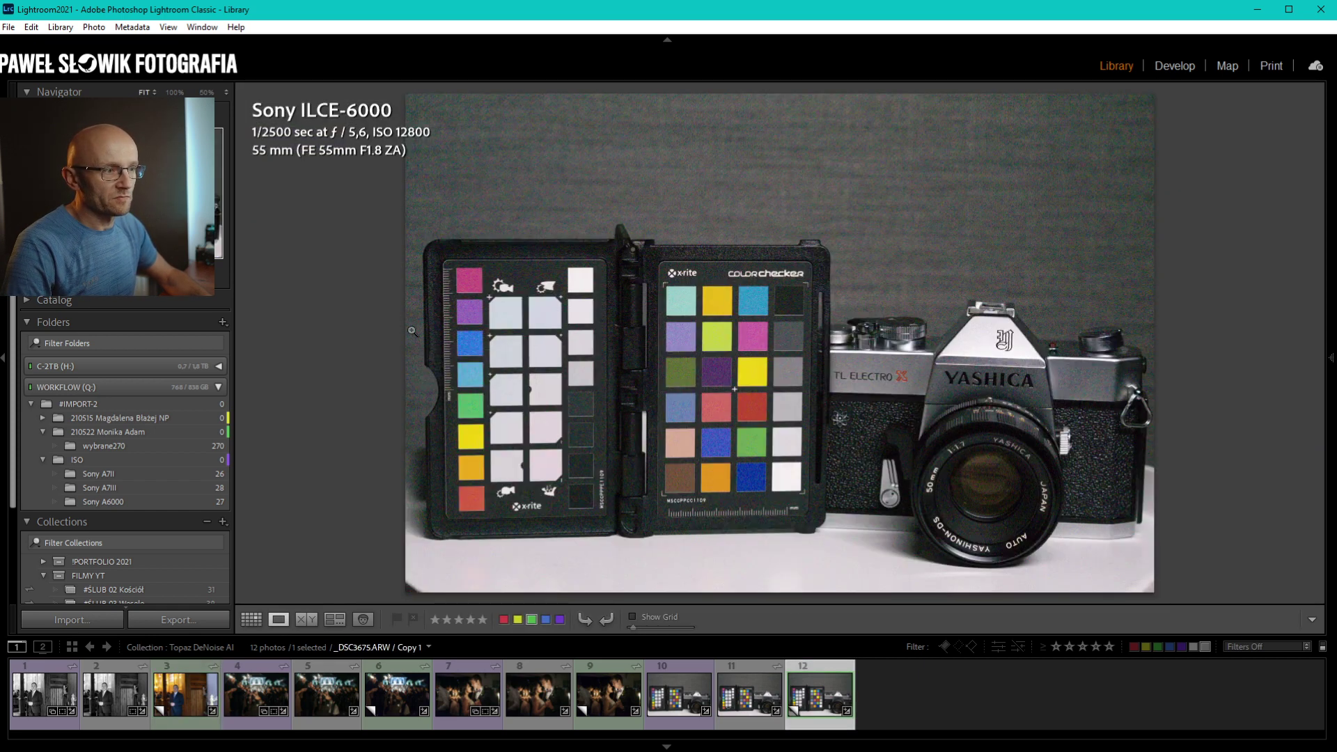
left_click(749, 694)
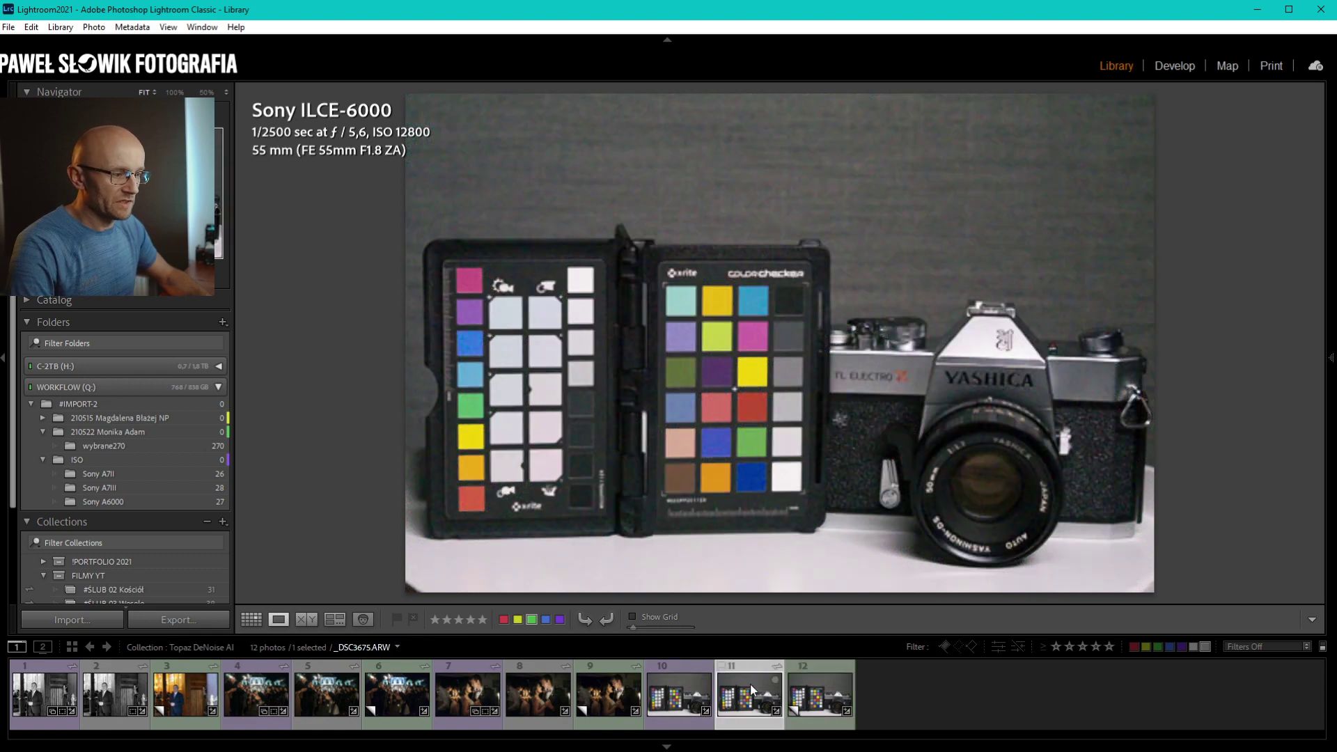
Open the original _DSC3675 colour-checker raw in the Develop module.
left_click(1173, 70)
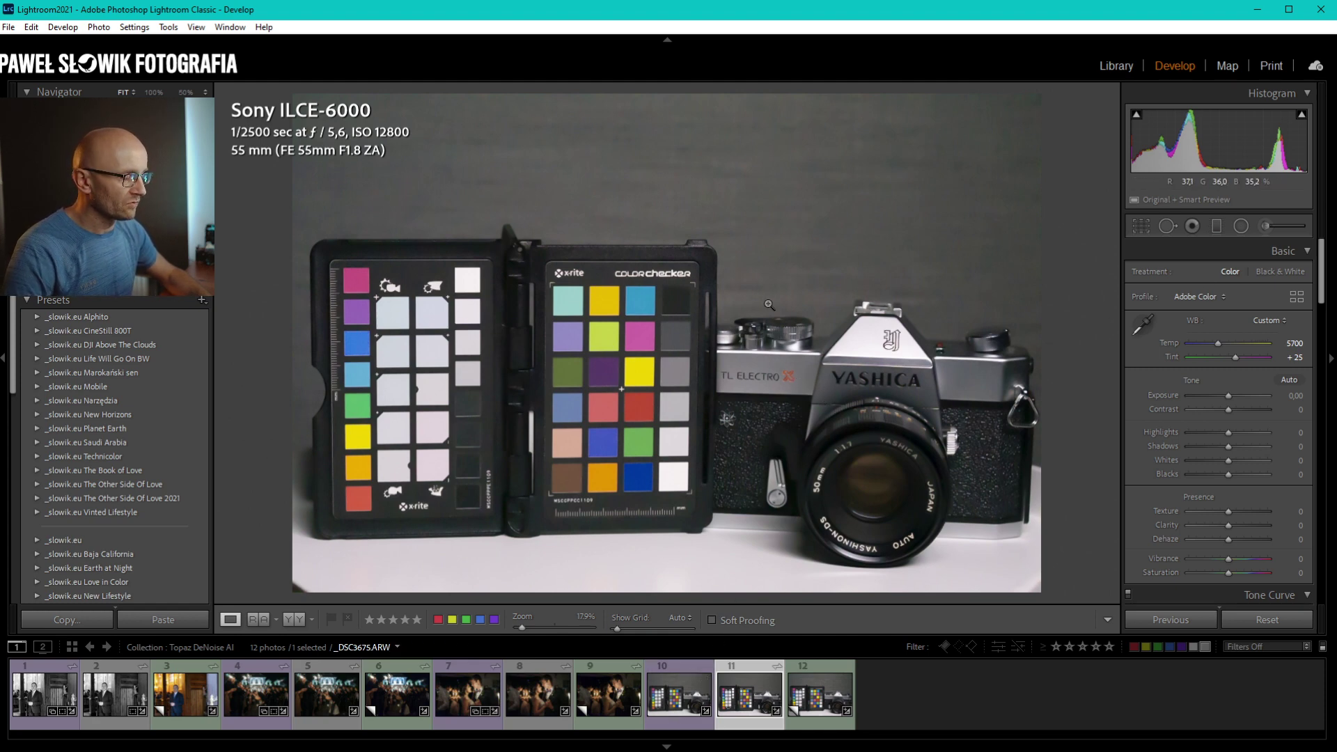
Zoom to 100% and compare before/after noise on the ColorChecker patches.
scroll(1150, 394, "down", 5)
scroll(1150, 394, "down", 5)
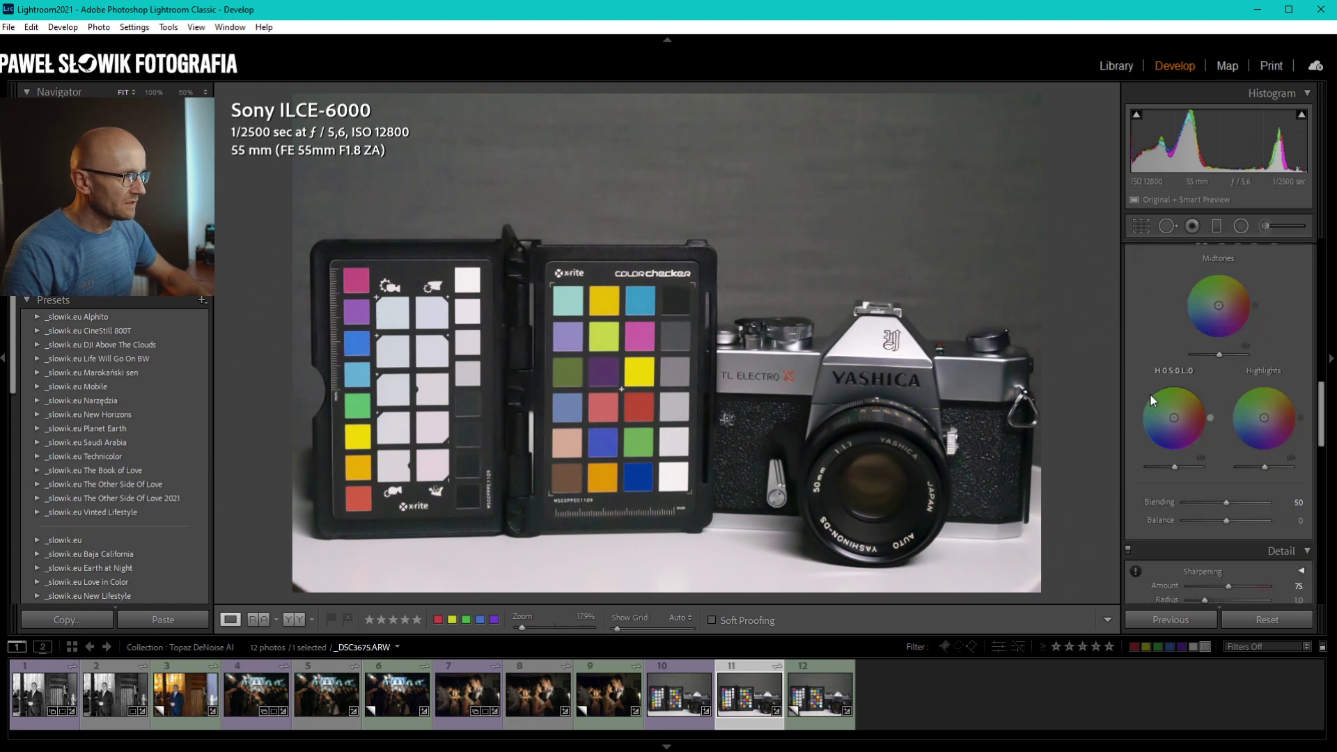
scroll(1150, 394, "down", 5)
scroll(1150, 400, "down", 2)
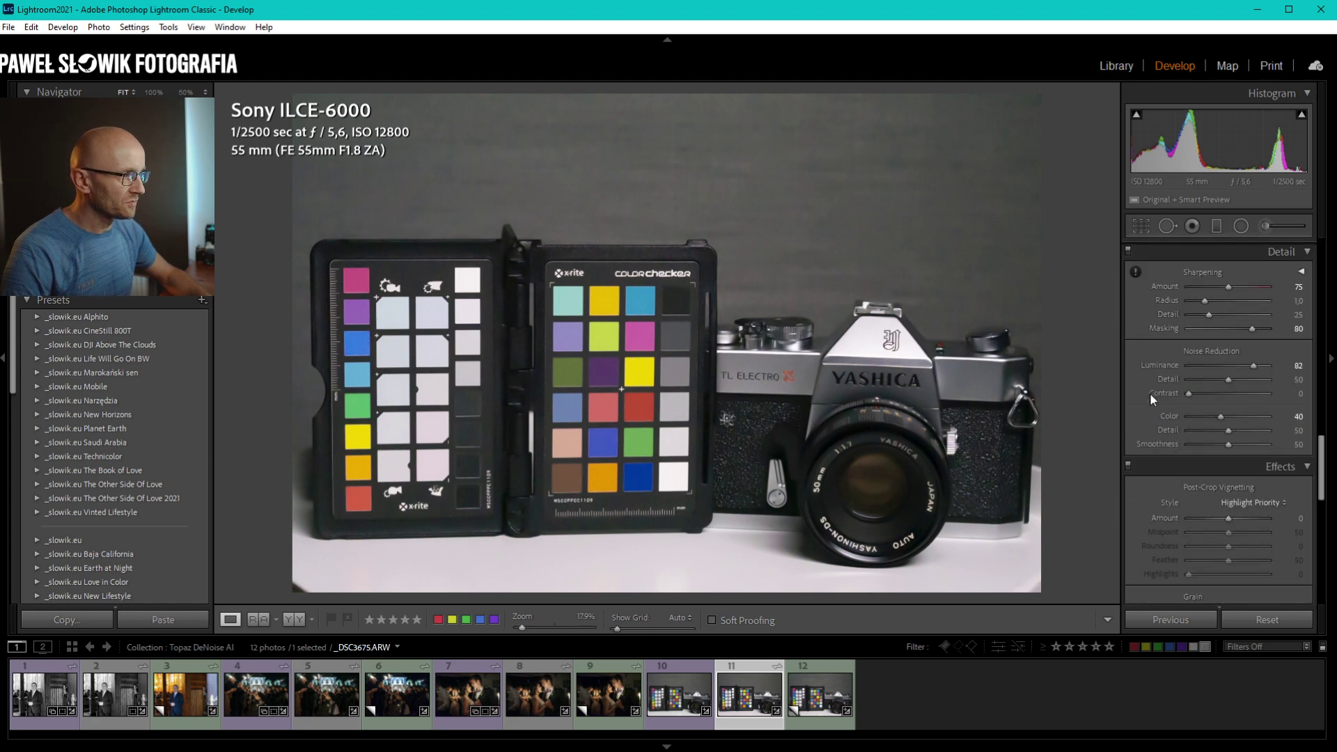
left_click(810, 374)
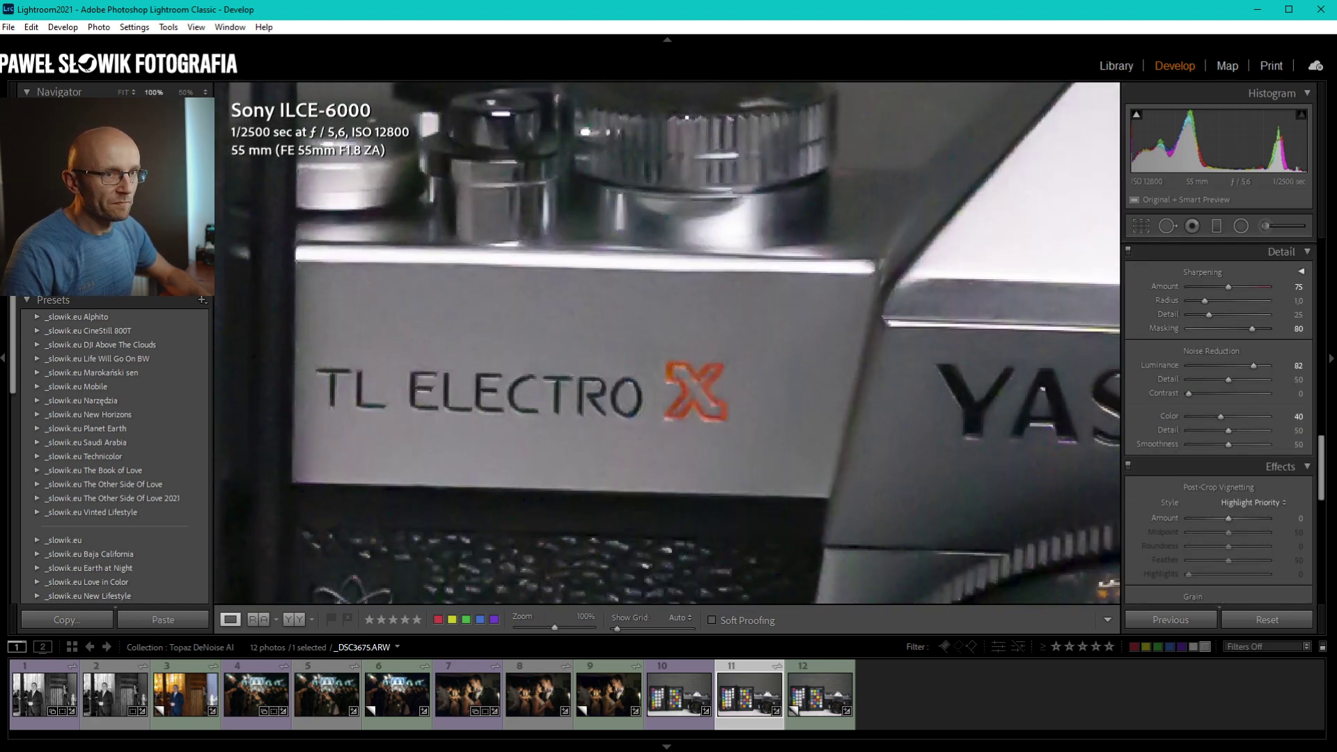
mouse_move(418, 313)
left_mouse_down()
mouse_move(1010, 383)
mouse_move(949, 485)
left_mouse_up()
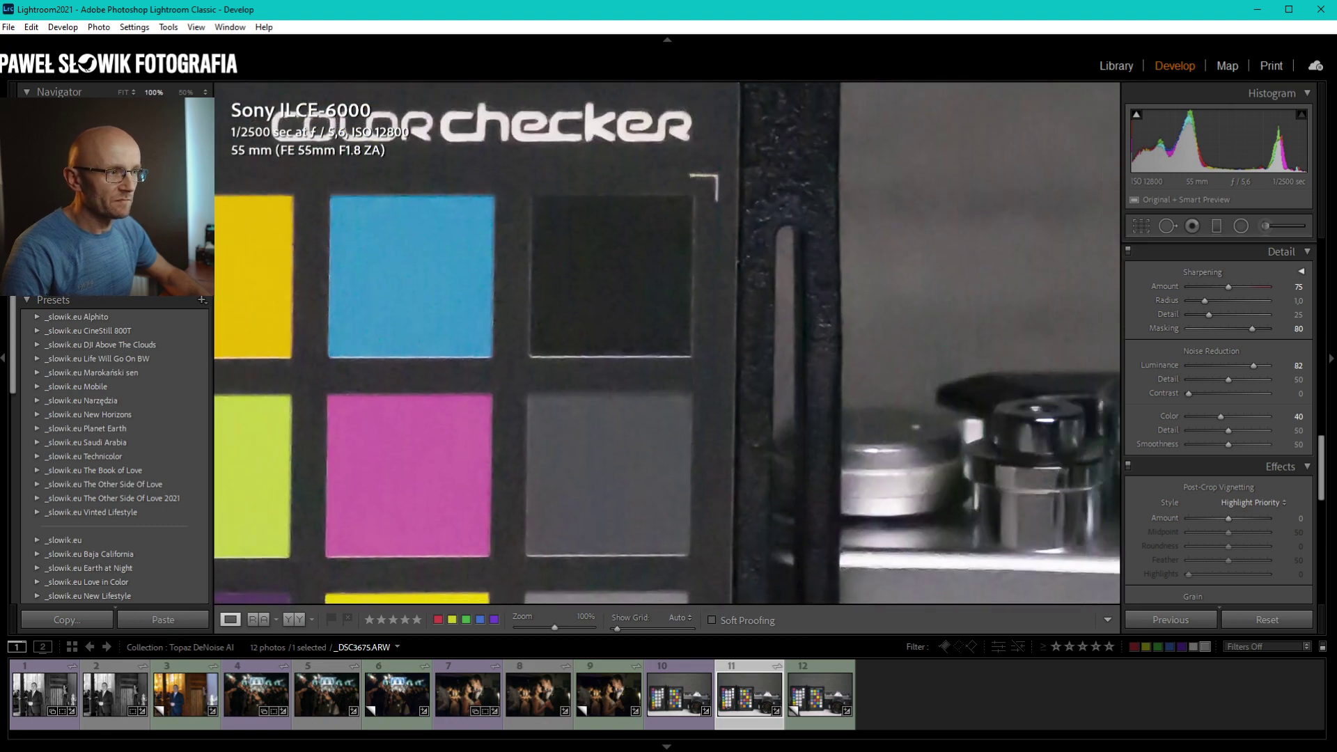
mouse_move(487, 418)
left_mouse_down()
mouse_move(752, 216)
mouse_move(498, 223)
left_mouse_up()
key("backslash")
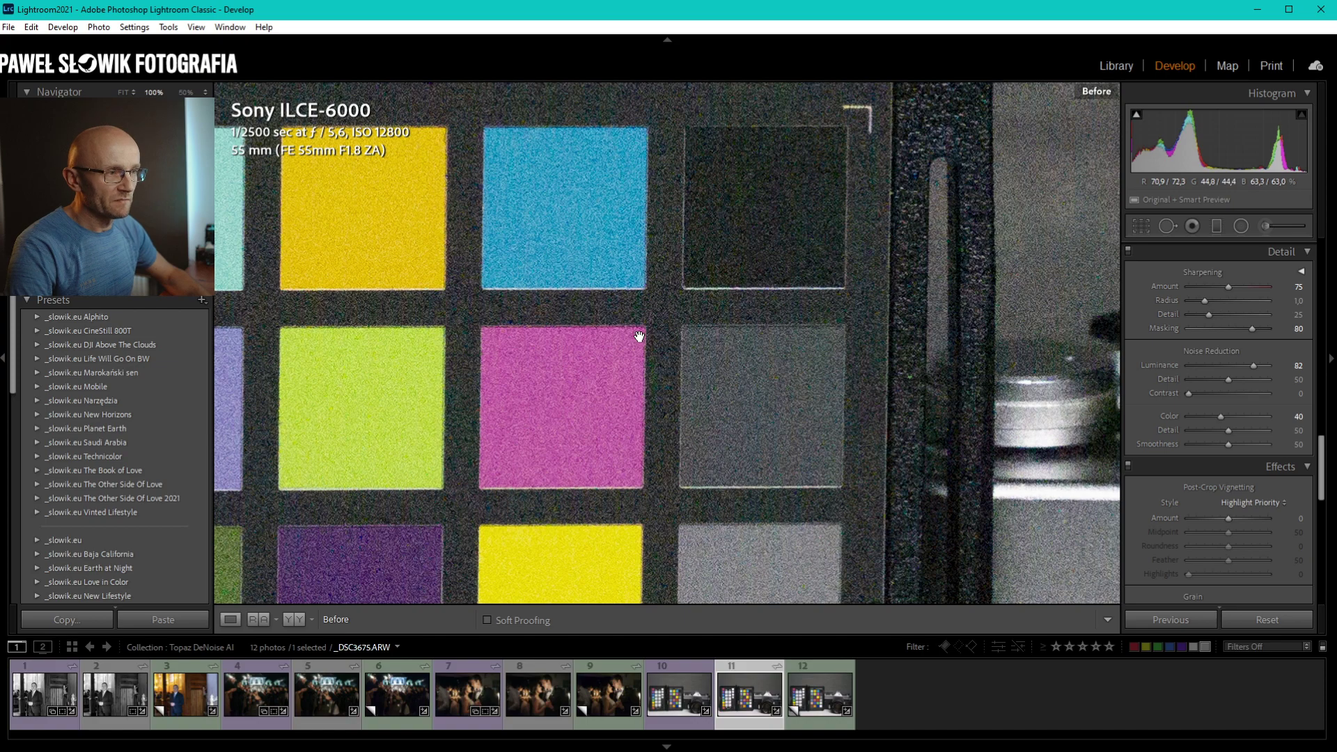
mouse_move(906, 359)
left_mouse_down()
mouse_move(465, 531)
mouse_move(808, 388)
left_mouse_up()
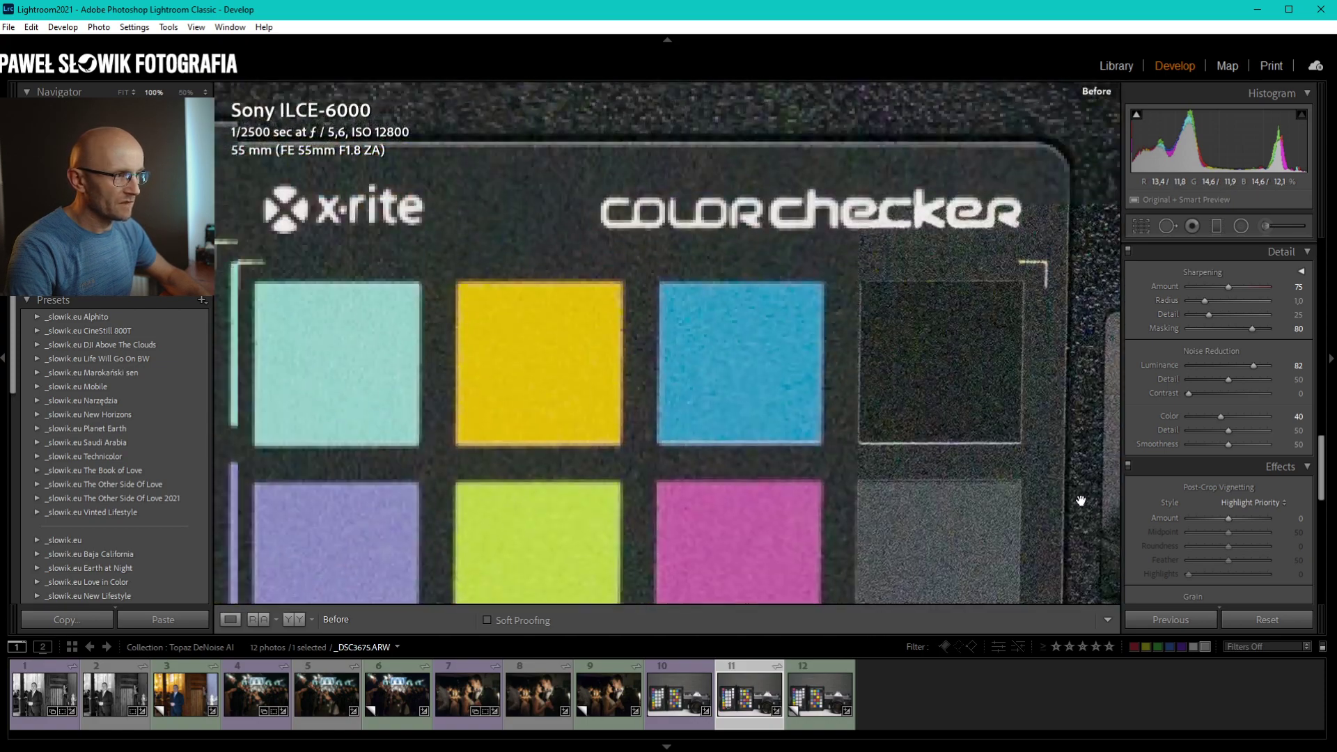
key("backslash")
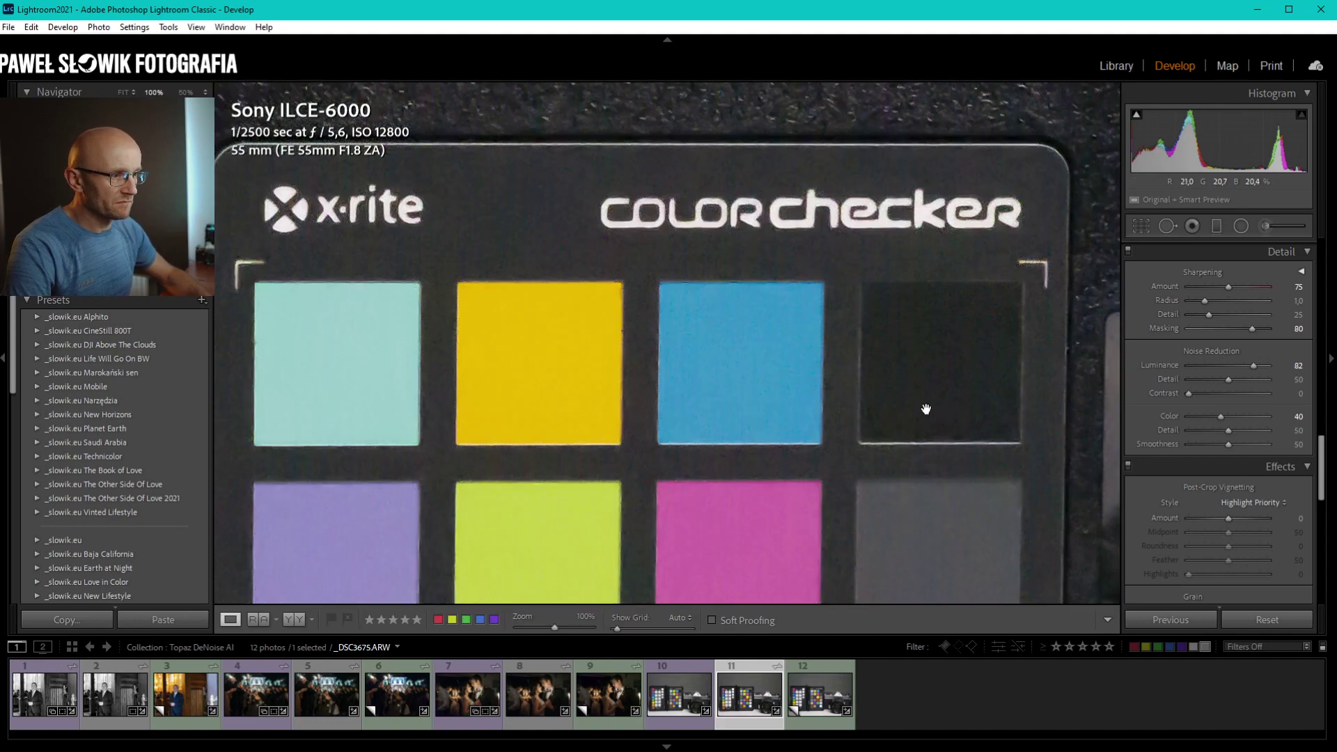
Pan the 100% view across the colour patches to the YASHICA TL ELECTRO X lettering.
left_click_drag(845, 525, 1156, 410)
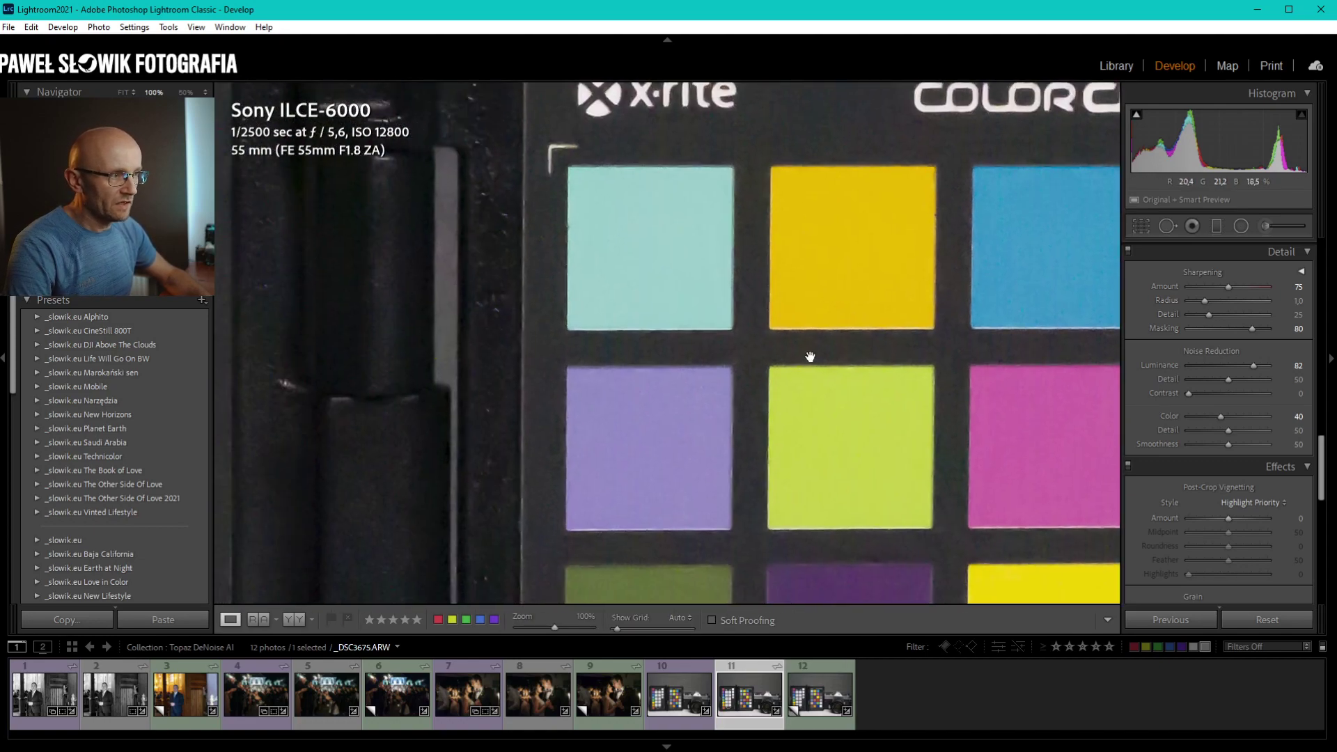
left_click_drag(812, 358, 693, 421)
left_click_drag(882, 521, 513, 543)
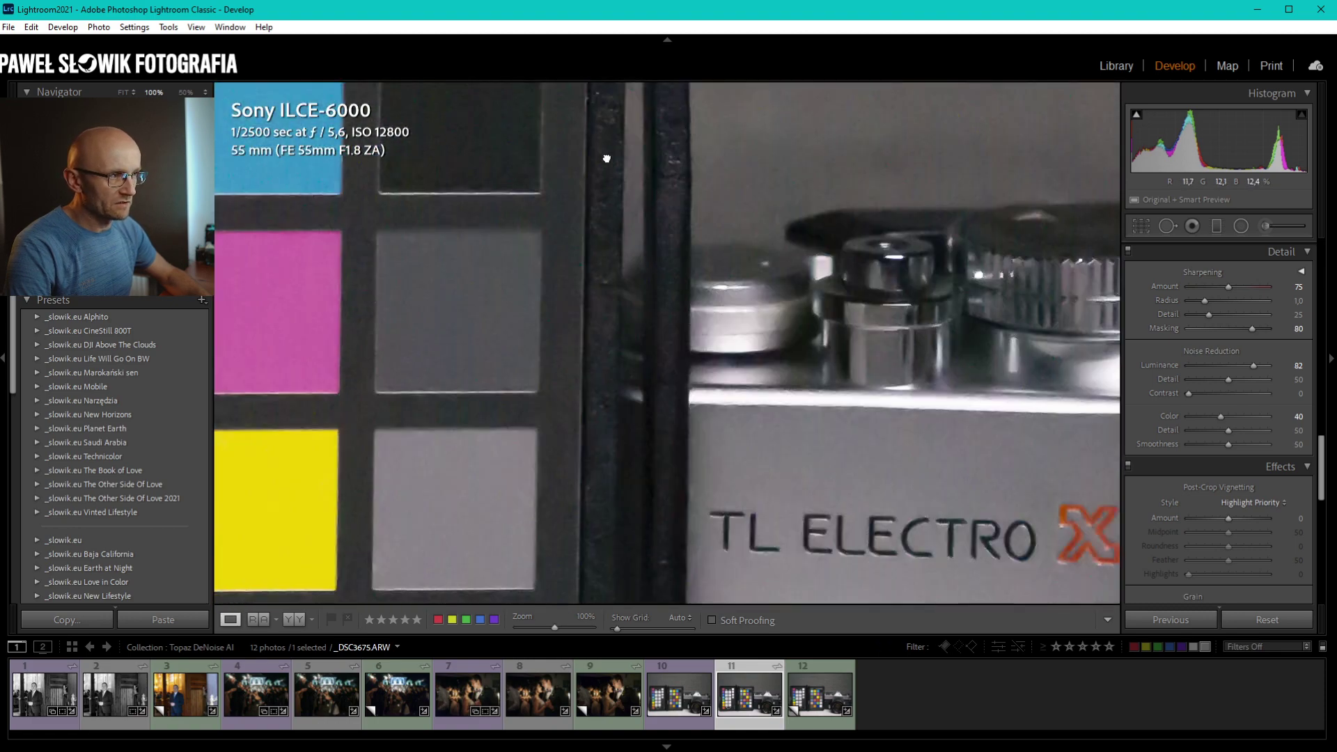
left_click_drag(865, 406, 420, 93)
left_click_drag(800, 325, 521, 395)
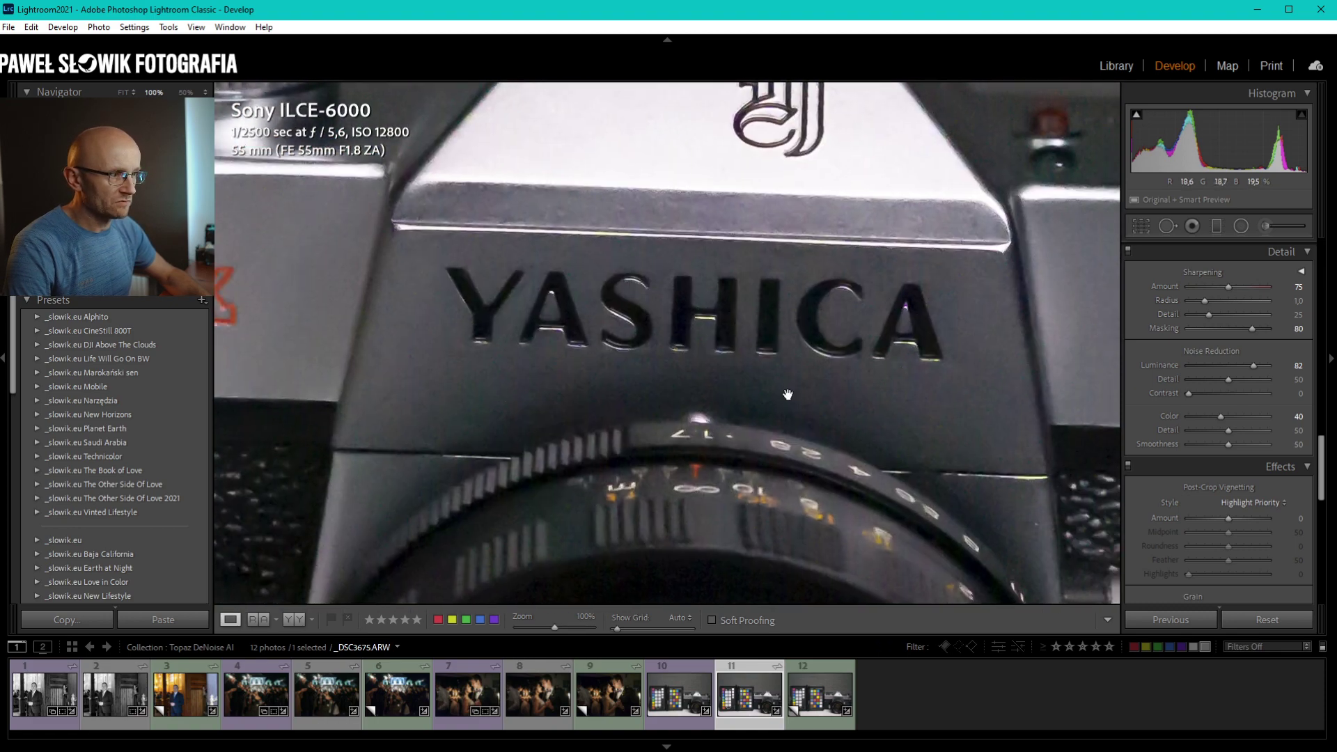
left_click_drag(506, 336, 1045, 407)
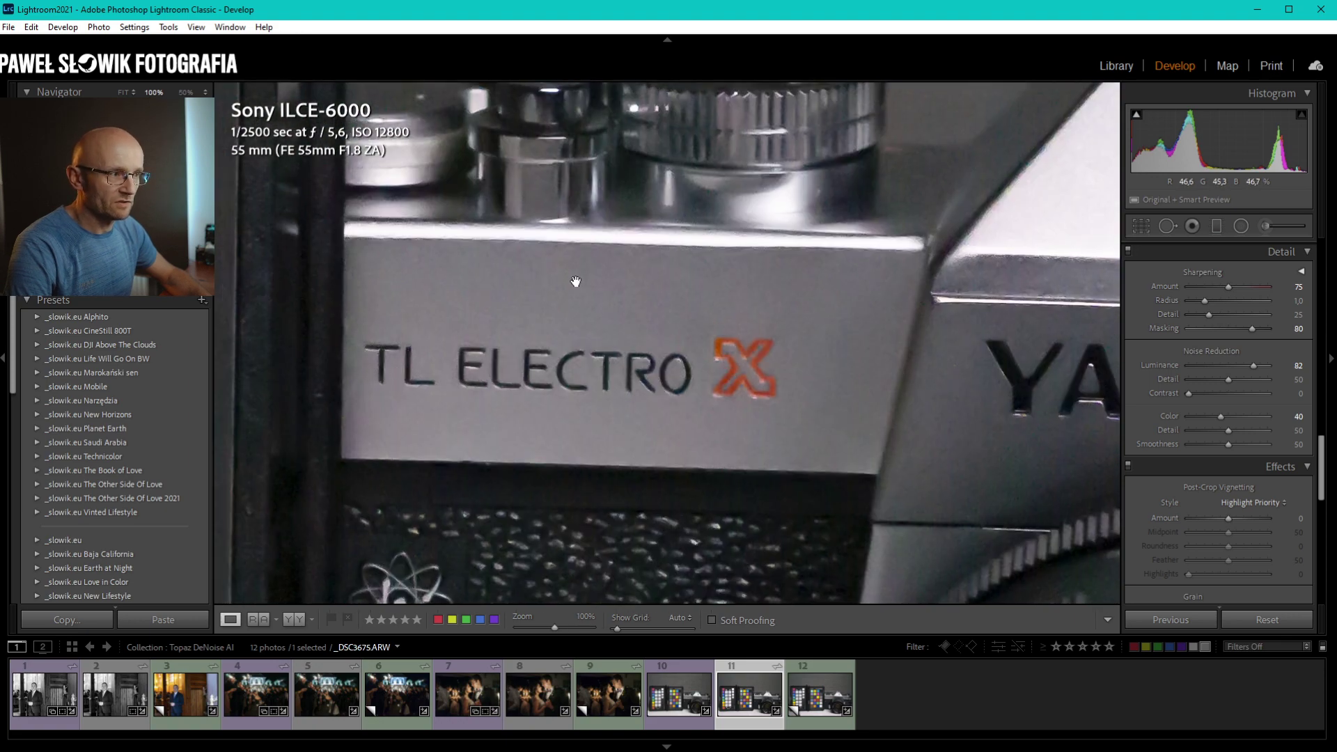
Zoom back to fit and switch to the unprocessed Copy 1 in the filmstrip.
key("ctrl+minus")
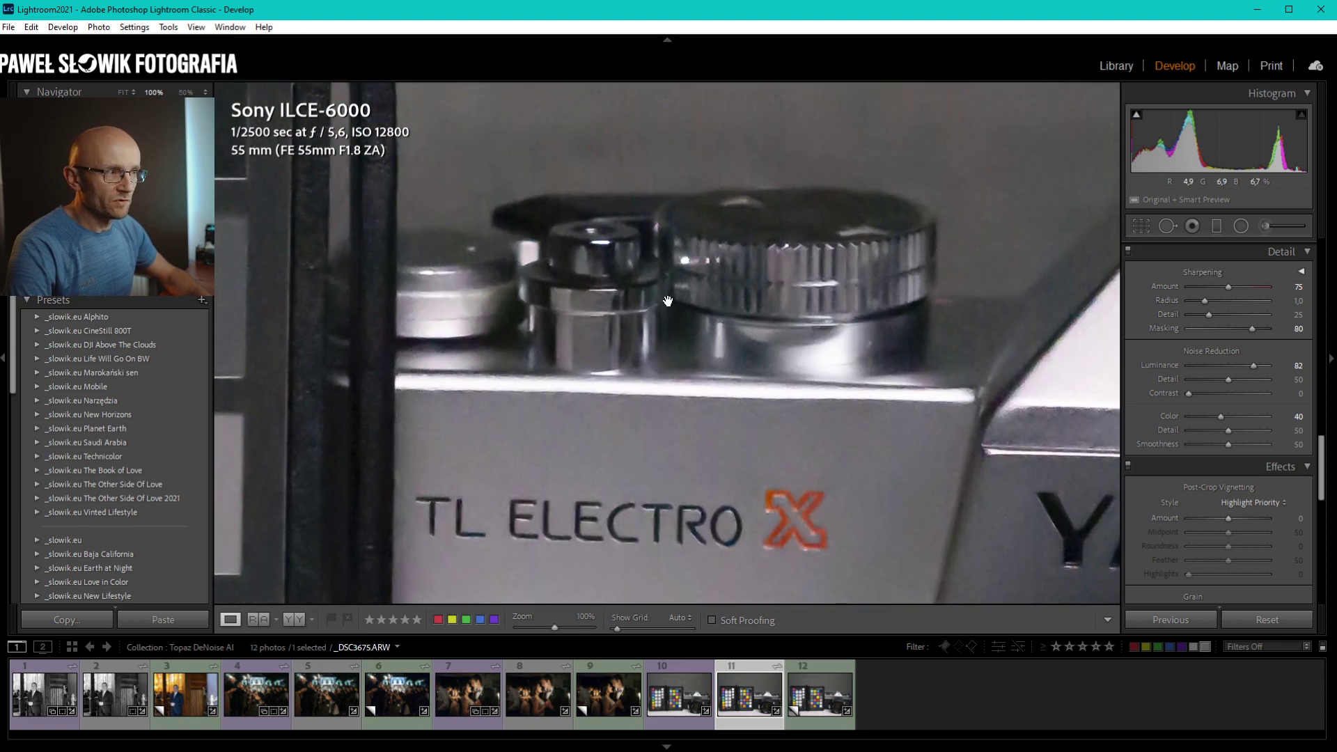
key("ctrl+minus")
key("ctrl+minus")
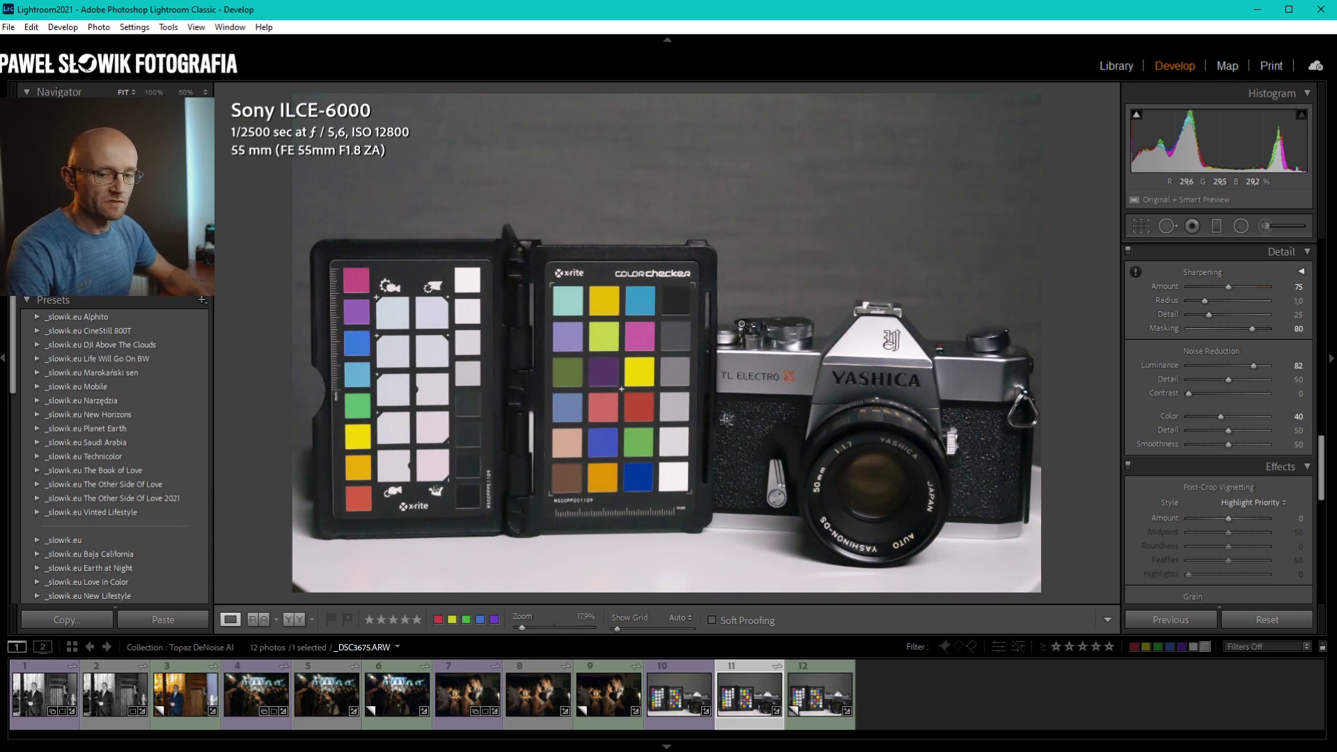
left_click(832, 697)
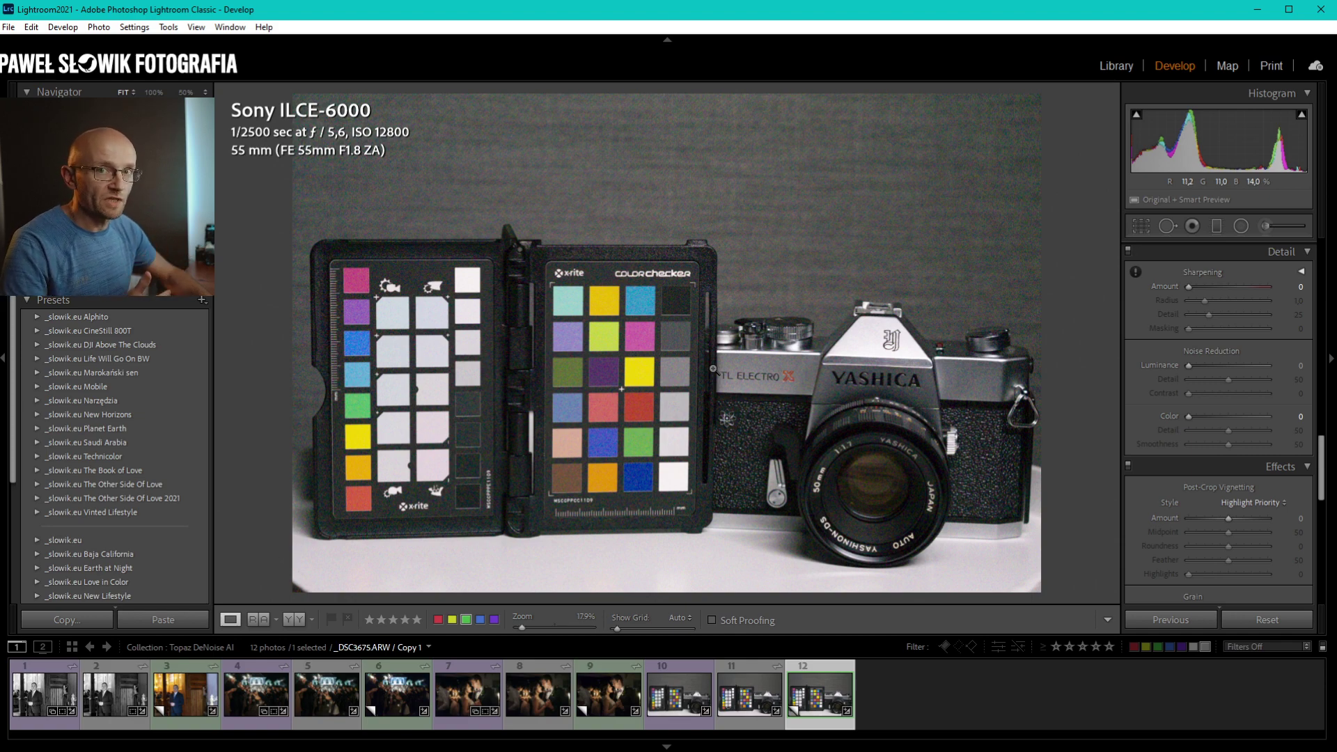
scroll(1160, 443, "down", 5)
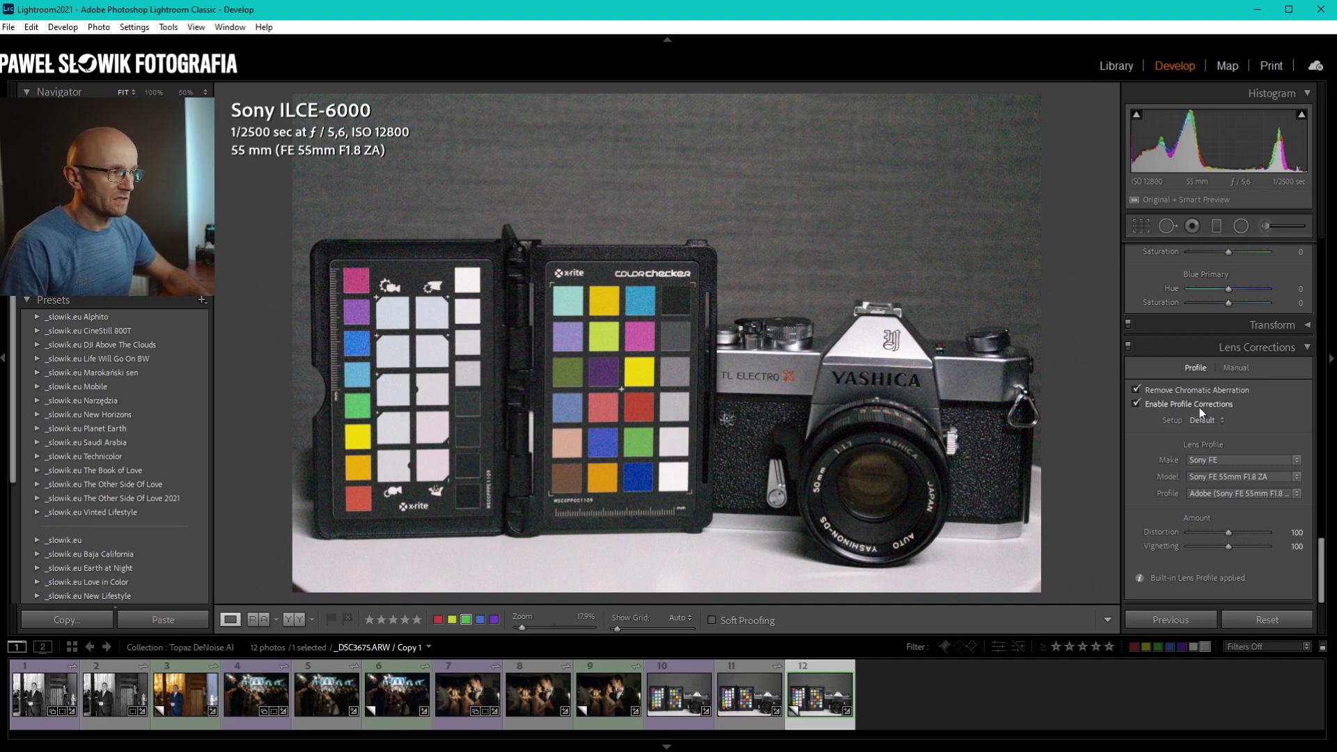
scroll(1162, 416, "up", 2)
scroll(1160, 415, "up", 3)
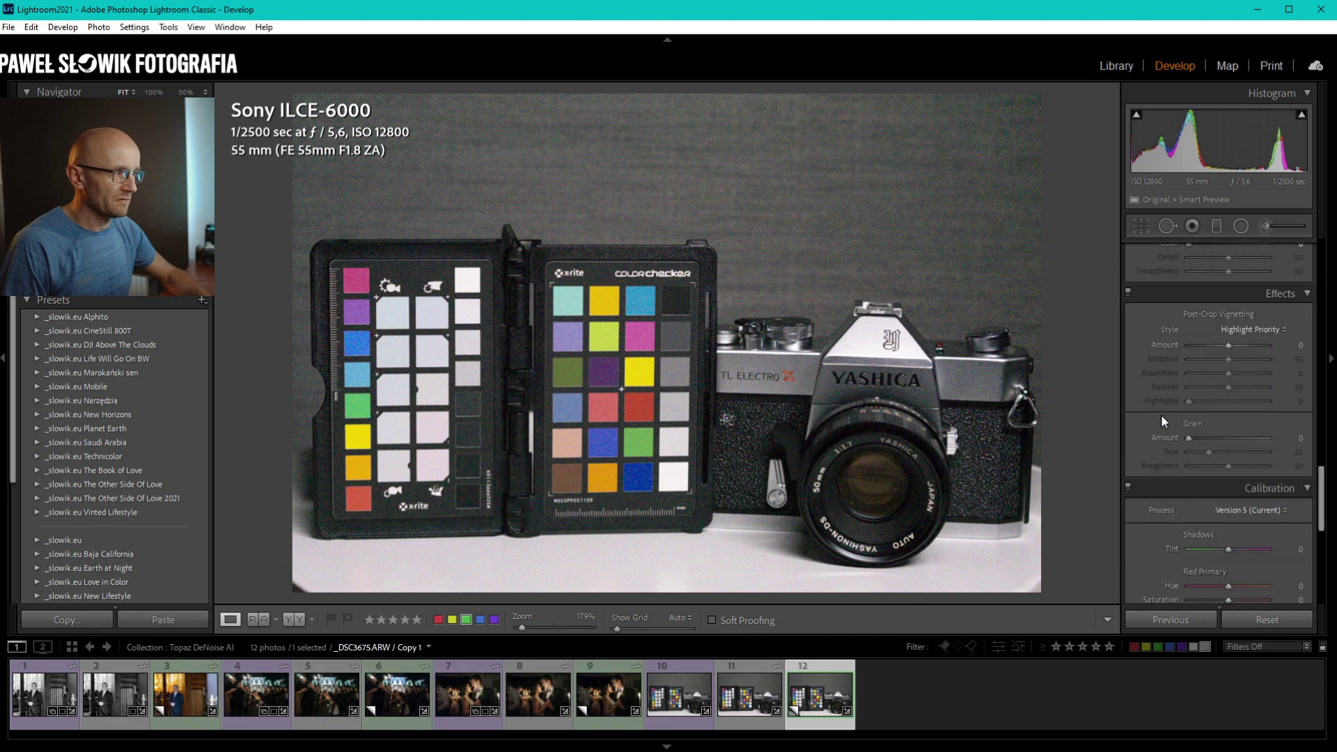
scroll(1160, 416, "up", 2)
scroll(1161, 415, "up", 2)
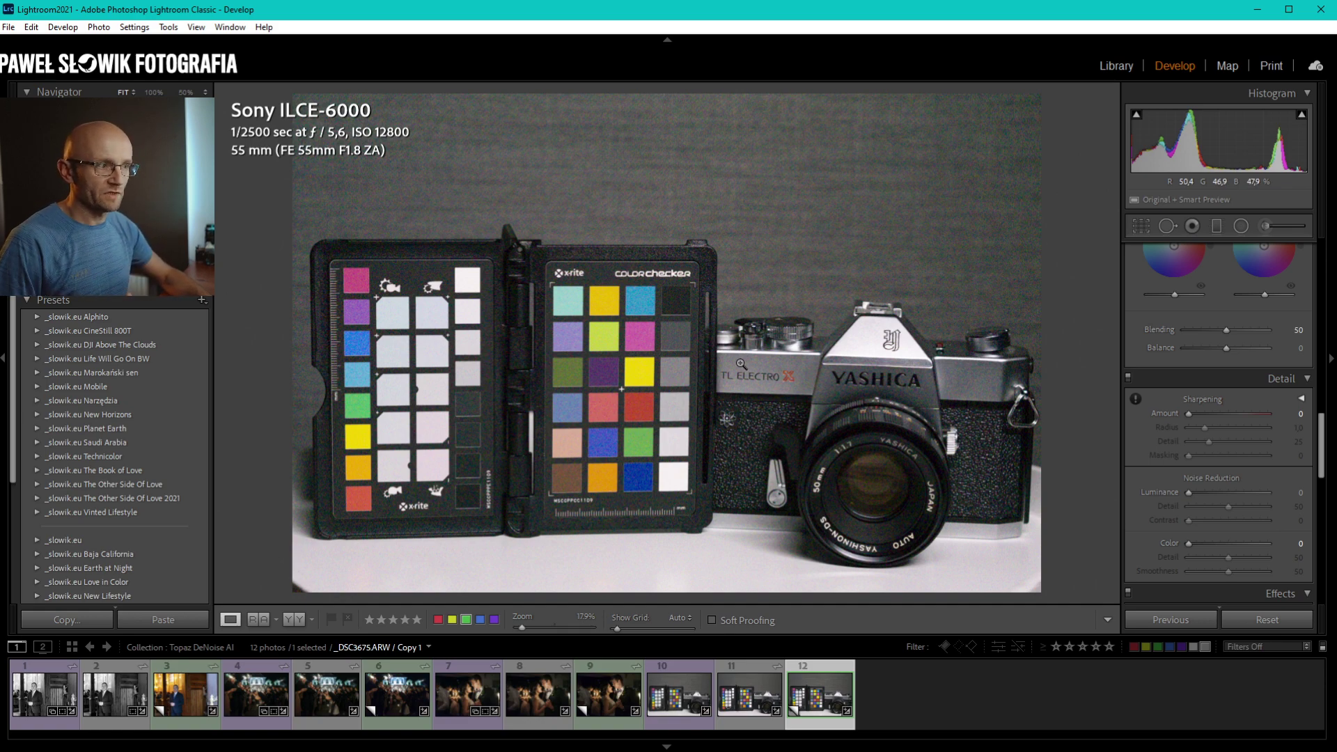
scroll(1229, 446, "up", 5)
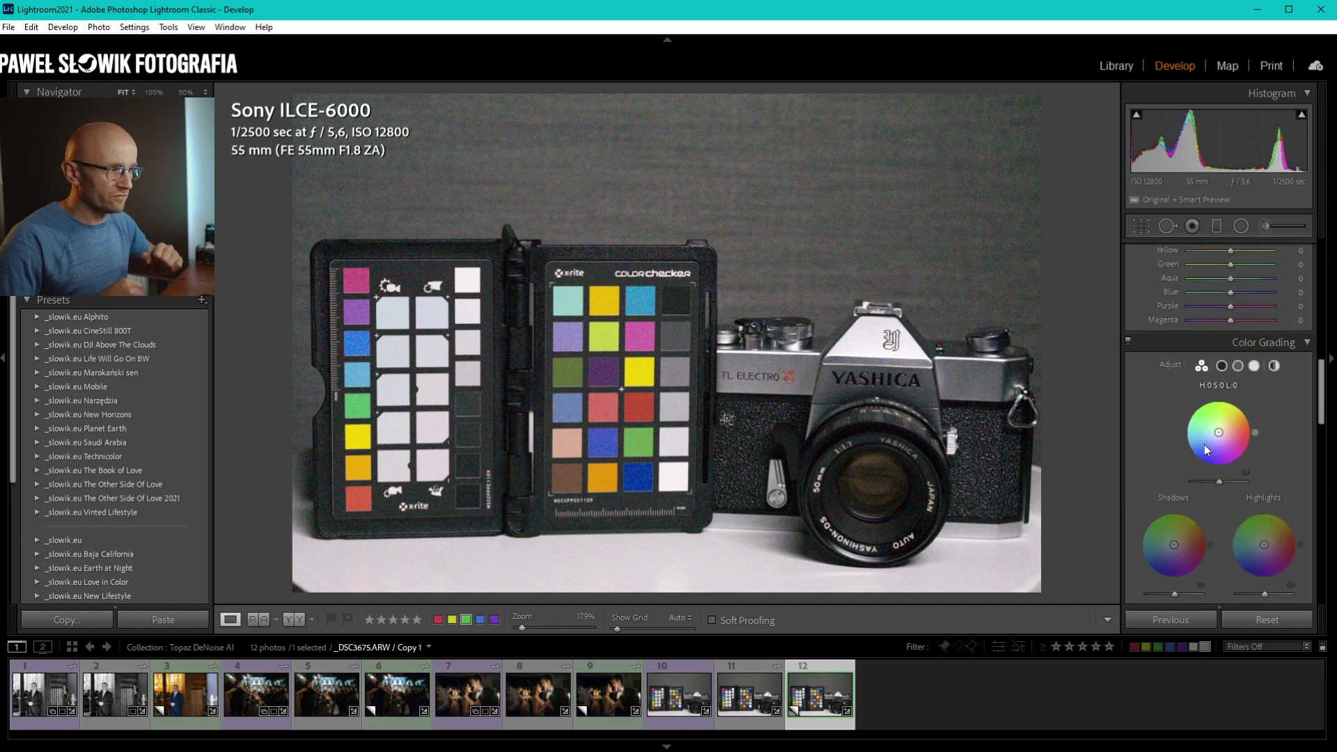
scroll(1195, 450, "up", 5)
scroll(1194, 450, "up", 5)
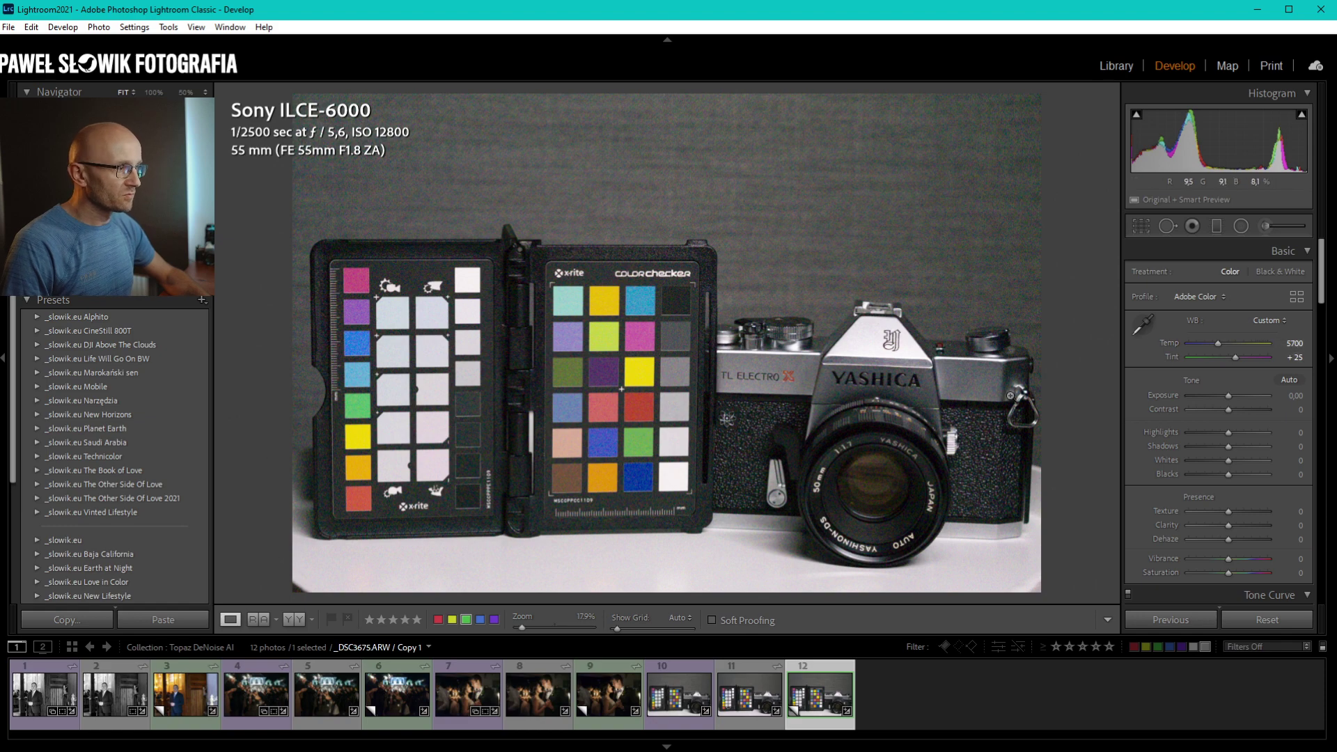
left_click(1269, 321)
left_click(1260, 340)
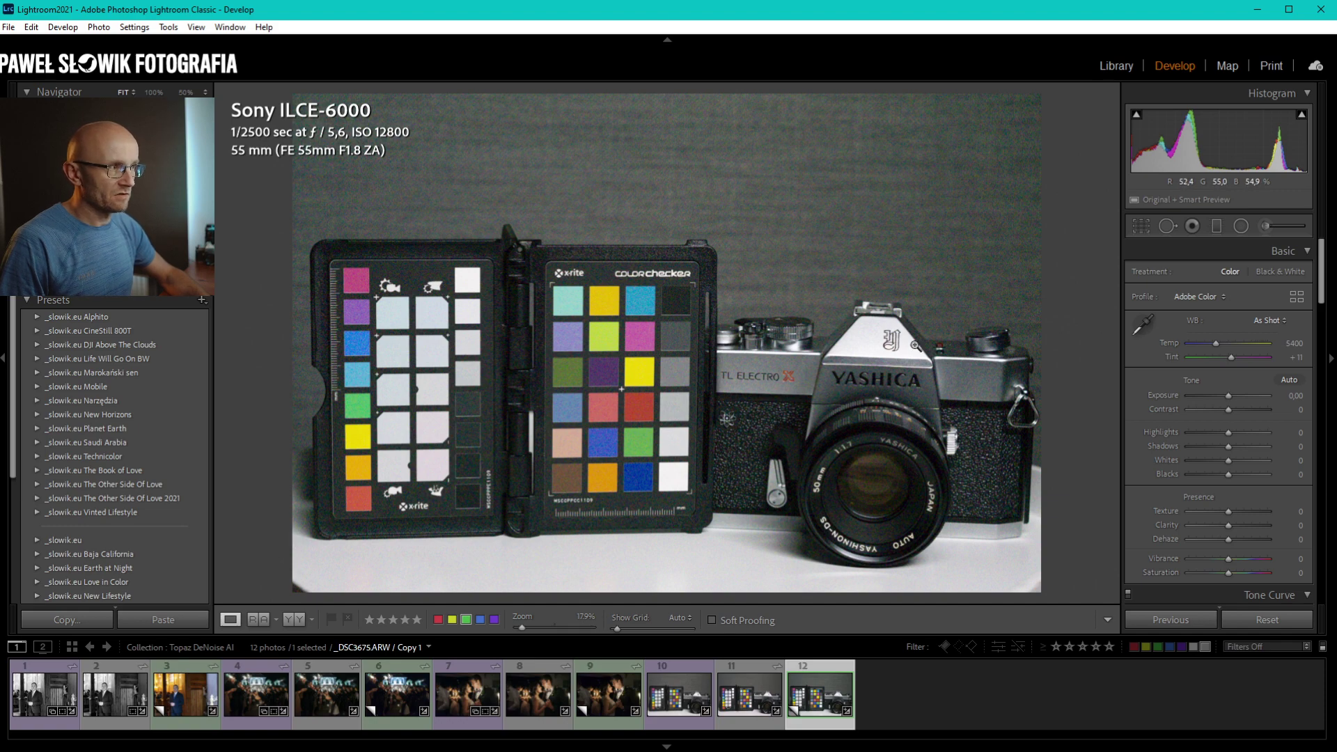
key("ctrl+z")
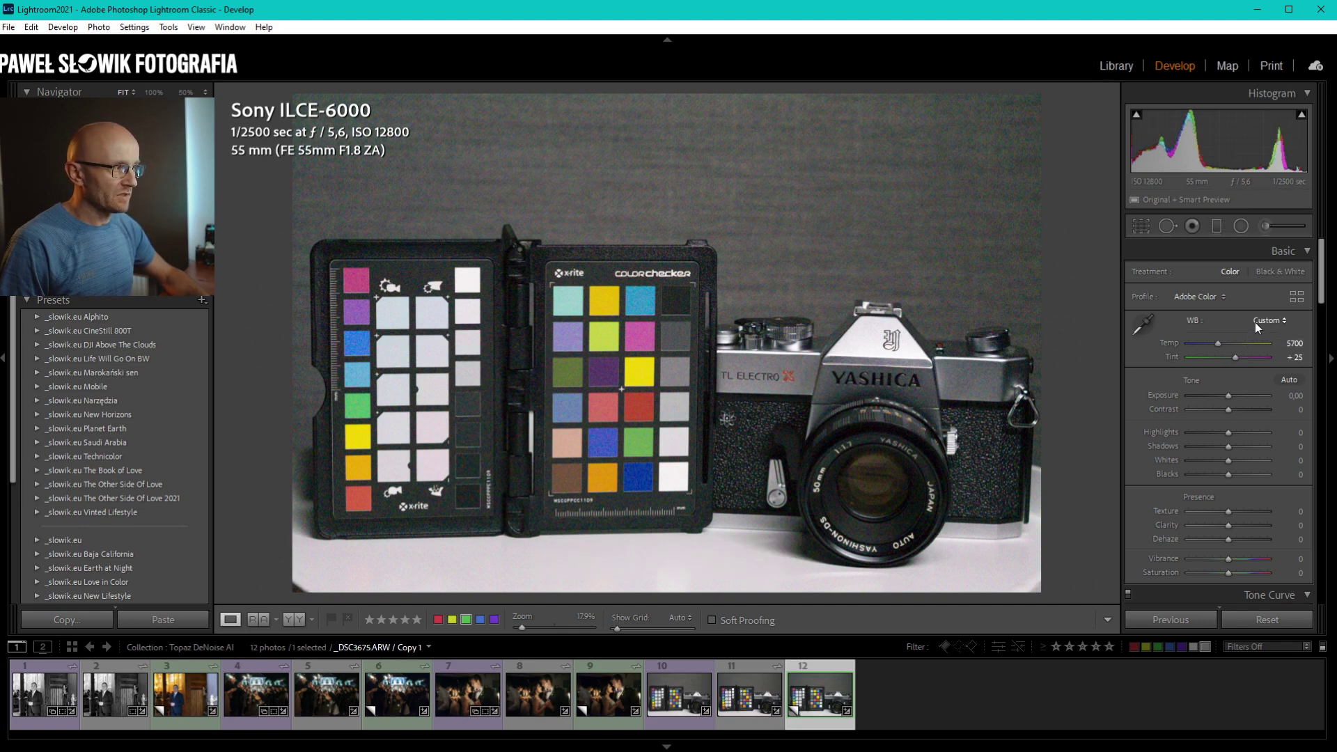
left_click(1269, 320)
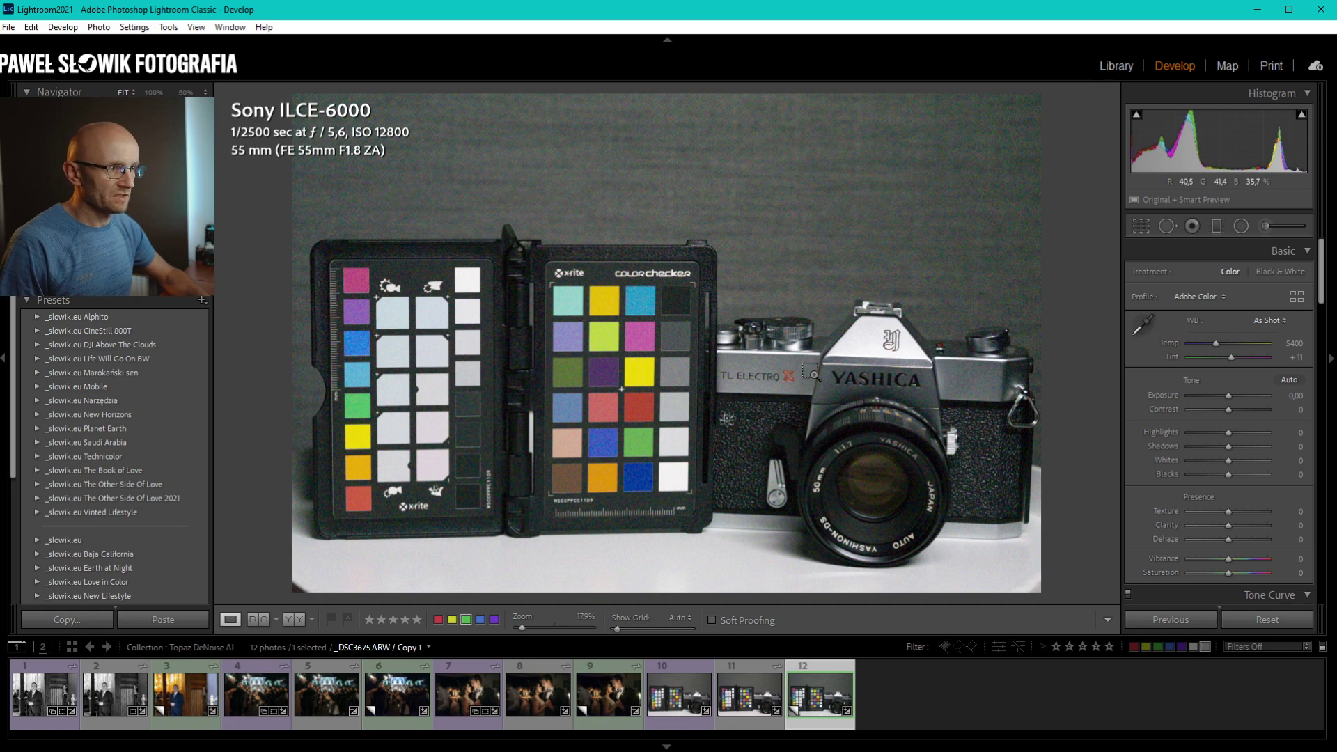
key("ctrl+z")
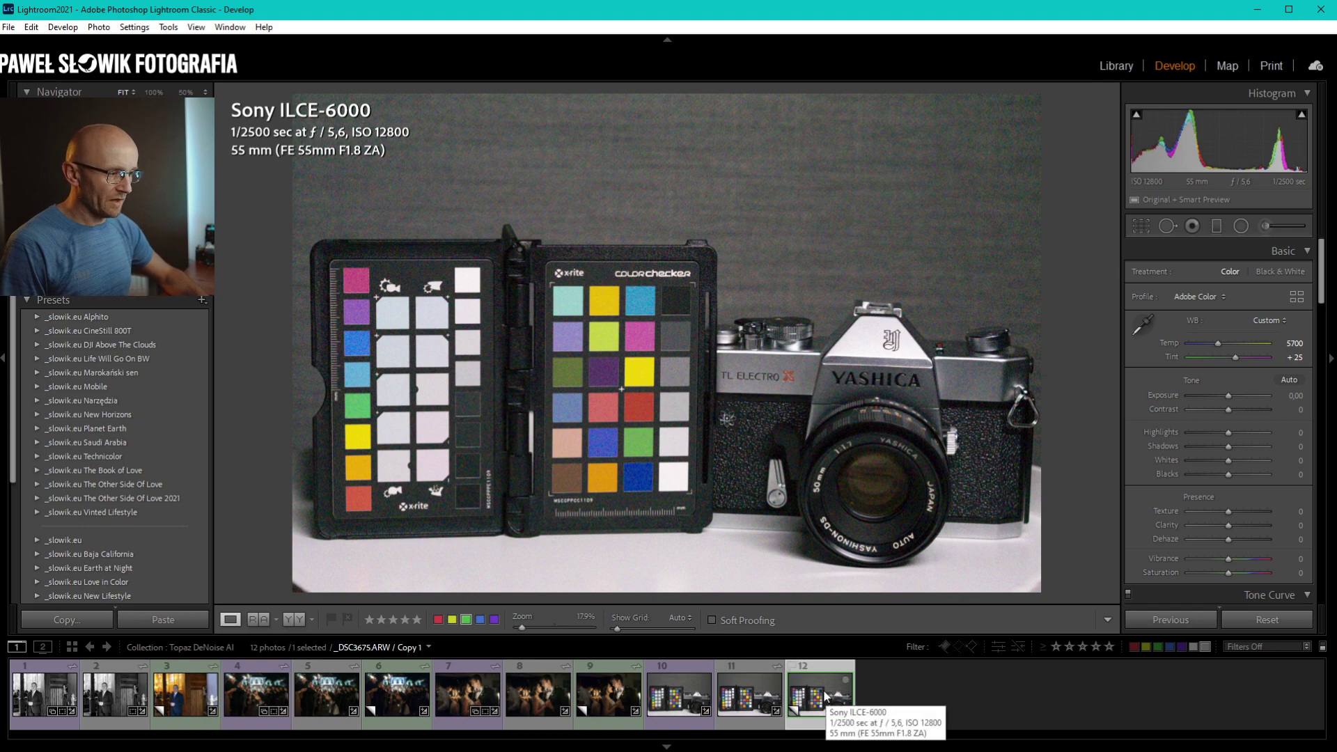
Edit a copy with Lightroom adjustments in Topaz DeNoise AI via Edit In.
right_click(710, 385)
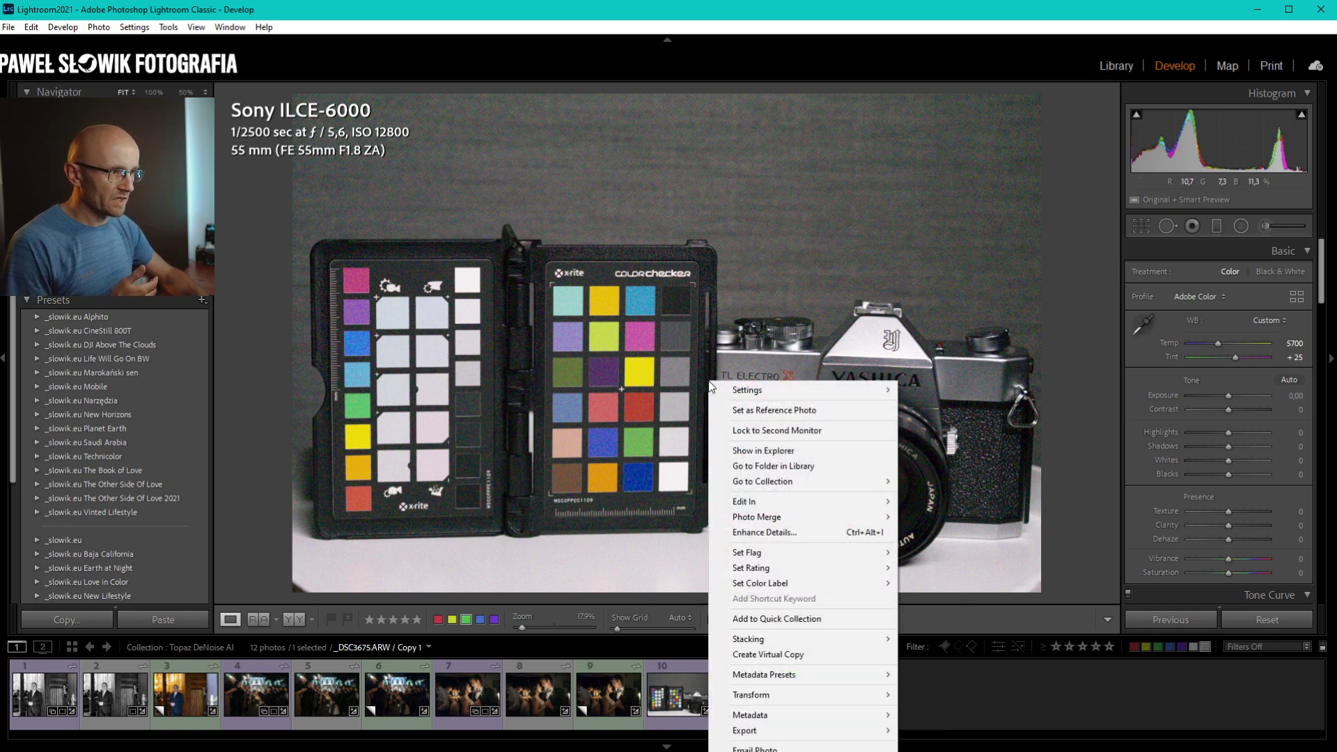
right_click(690, 241)
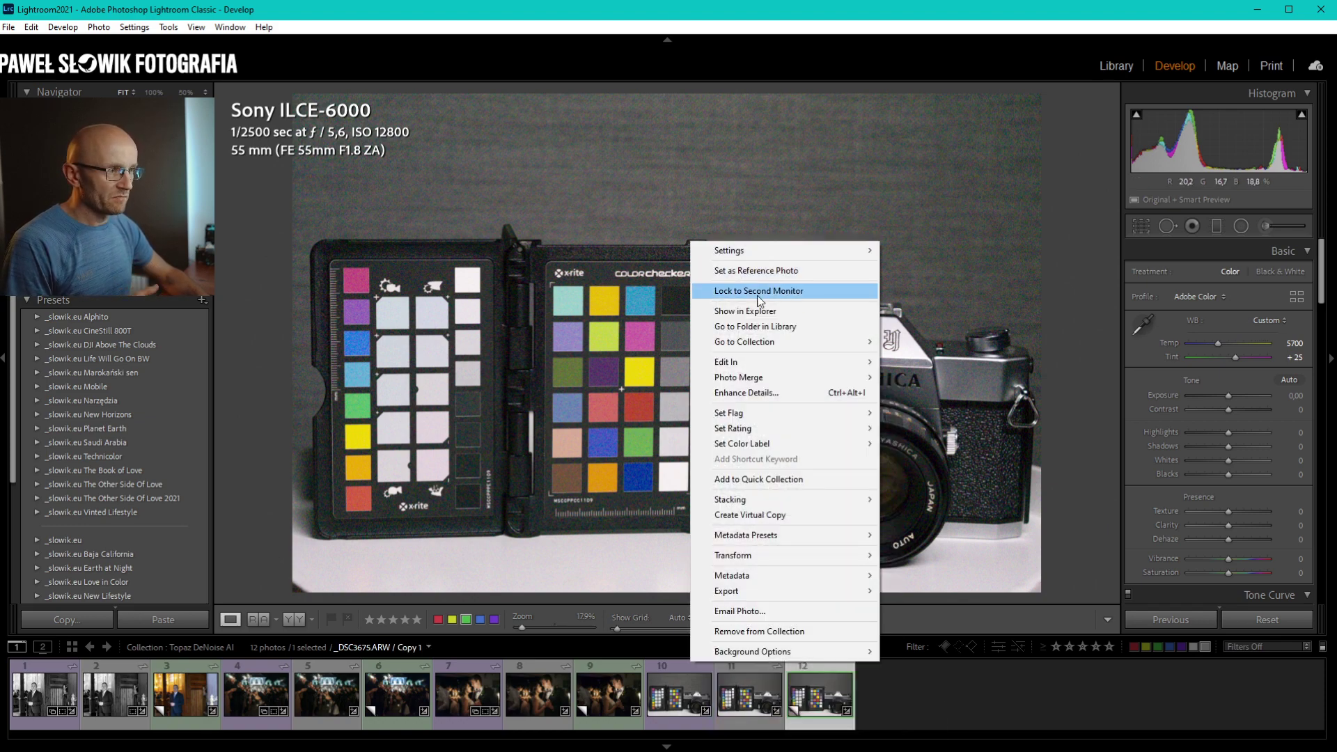
mouse_move(779, 361)
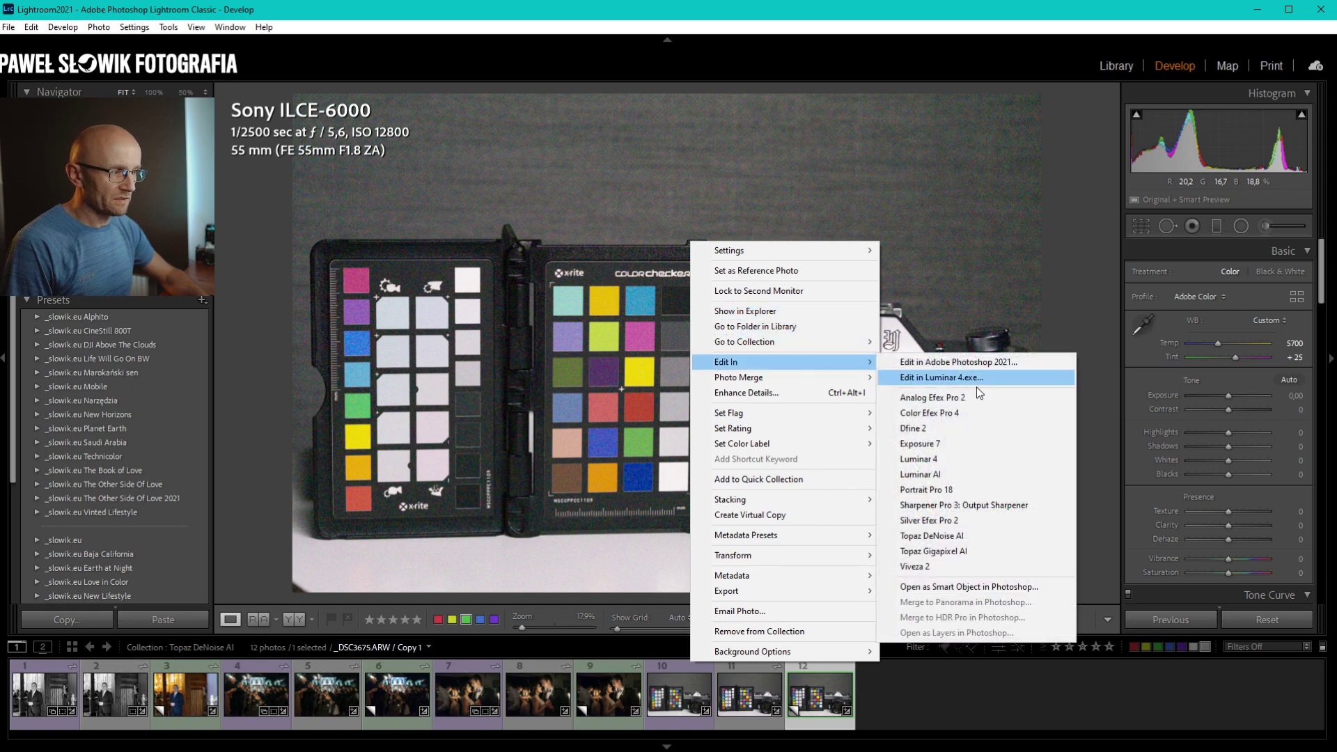
left_click(992, 537)
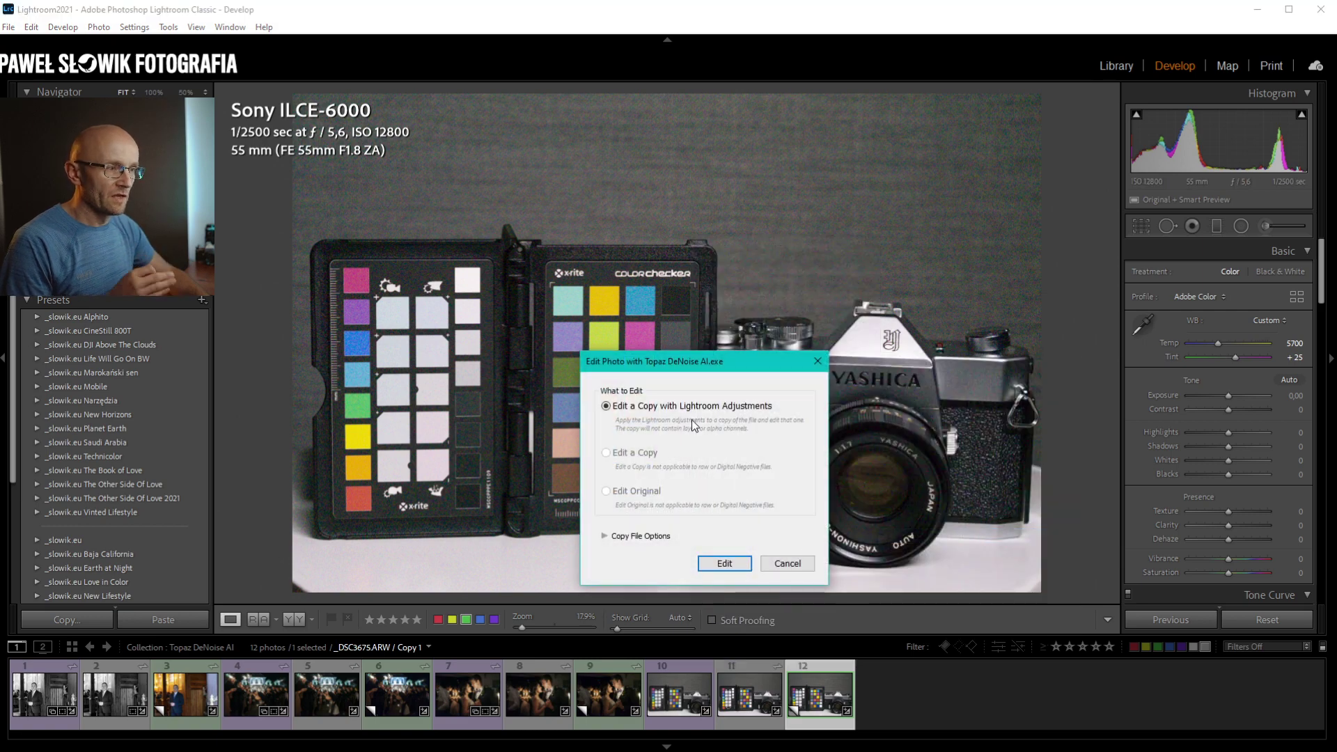
left_click(741, 564)
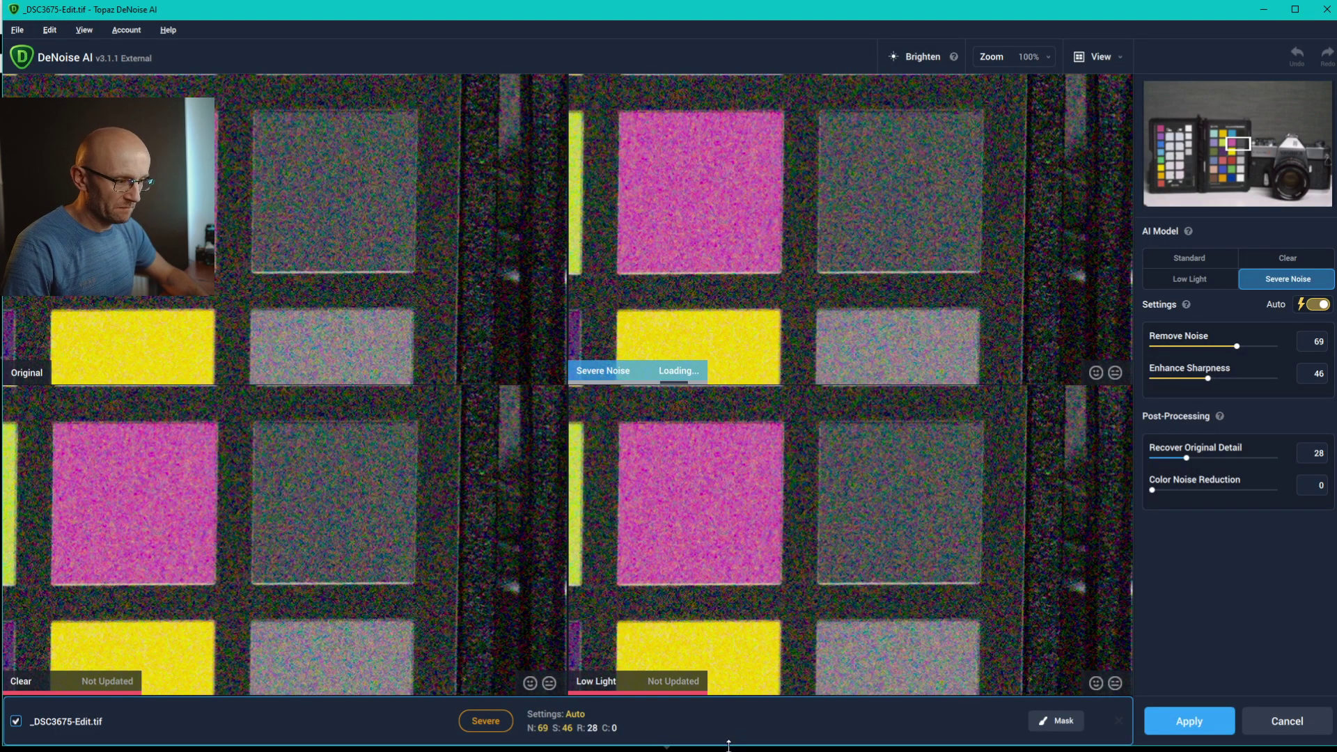
Preview the Low Light and Clear models, then return to Severe Noise.
left_click_drag(728, 745, 729, 750)
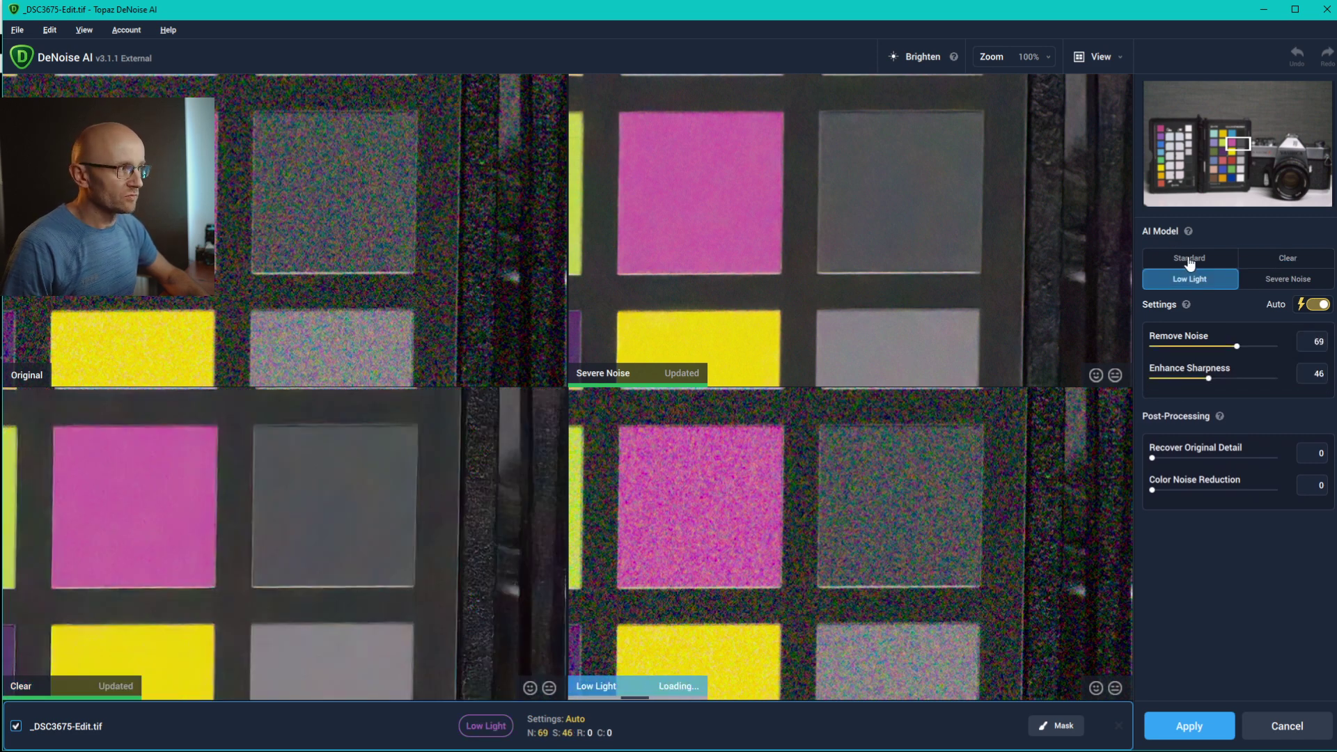
left_click(1298, 282)
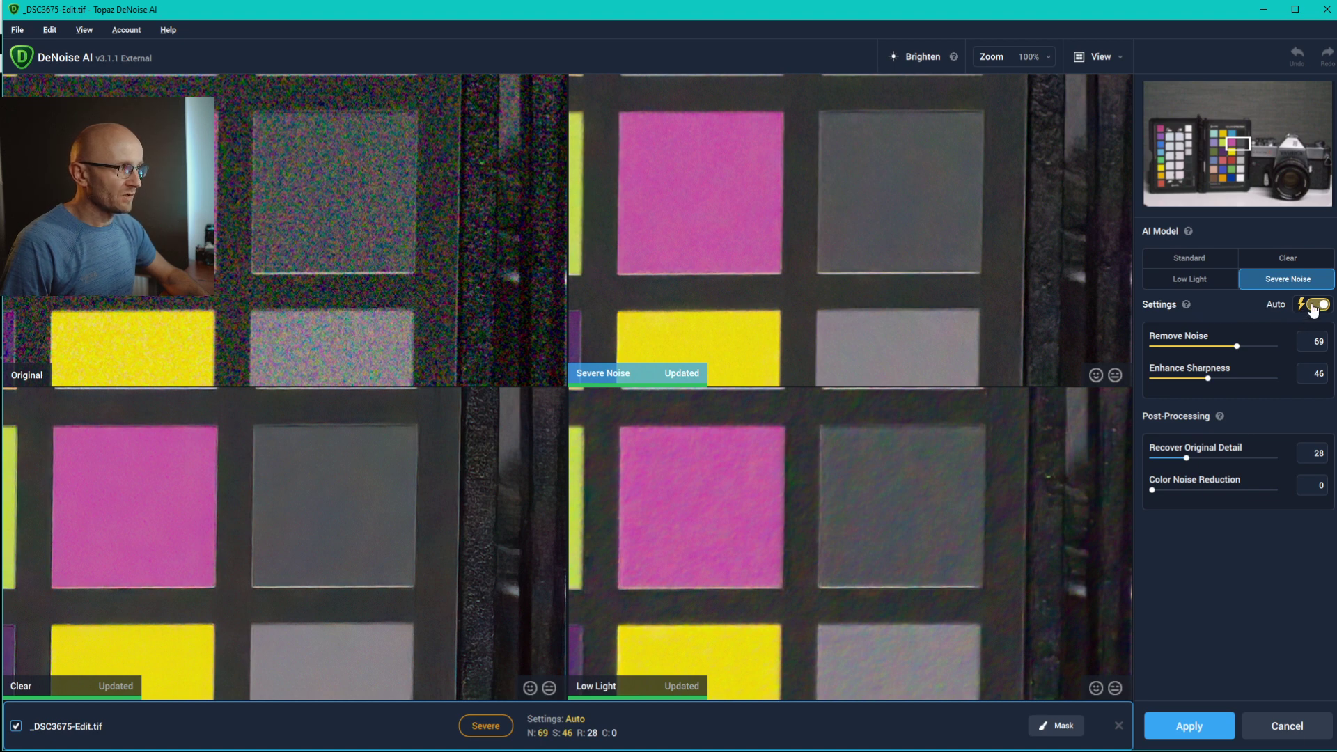
left_click(764, 481)
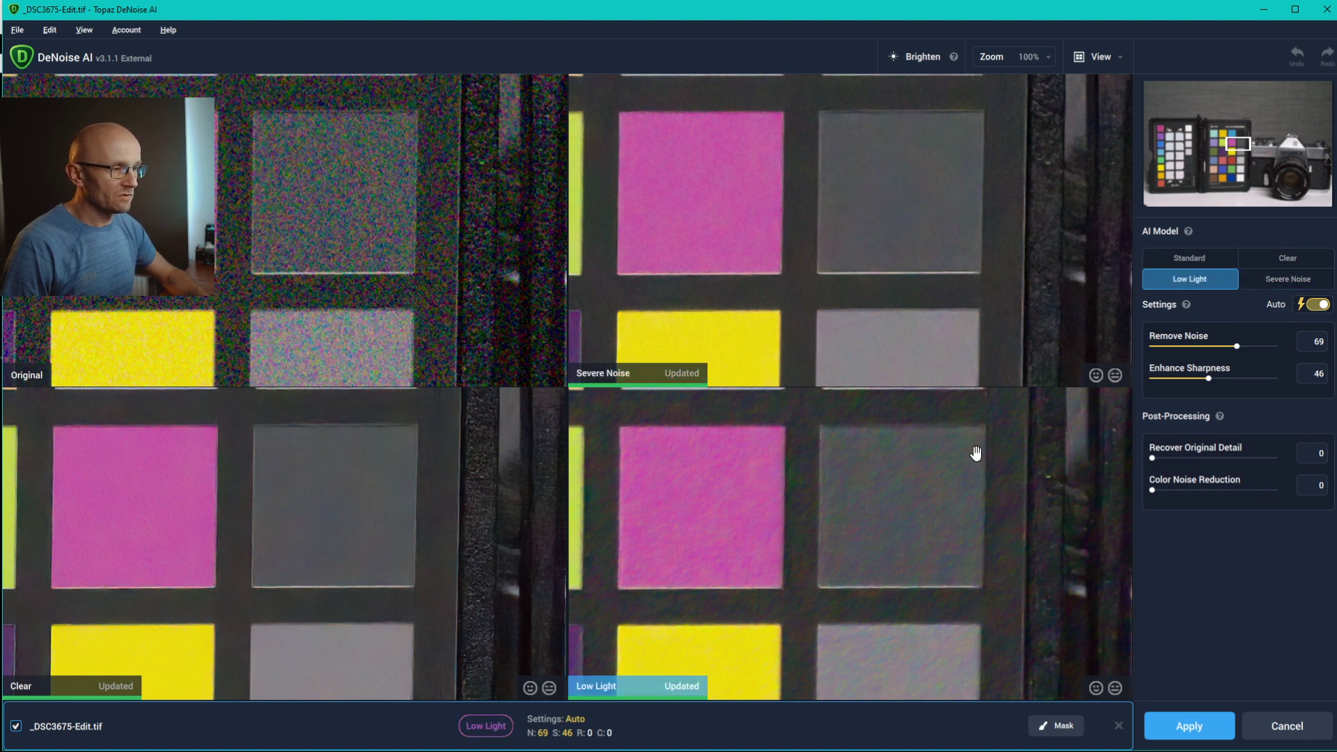
left_click(346, 550)
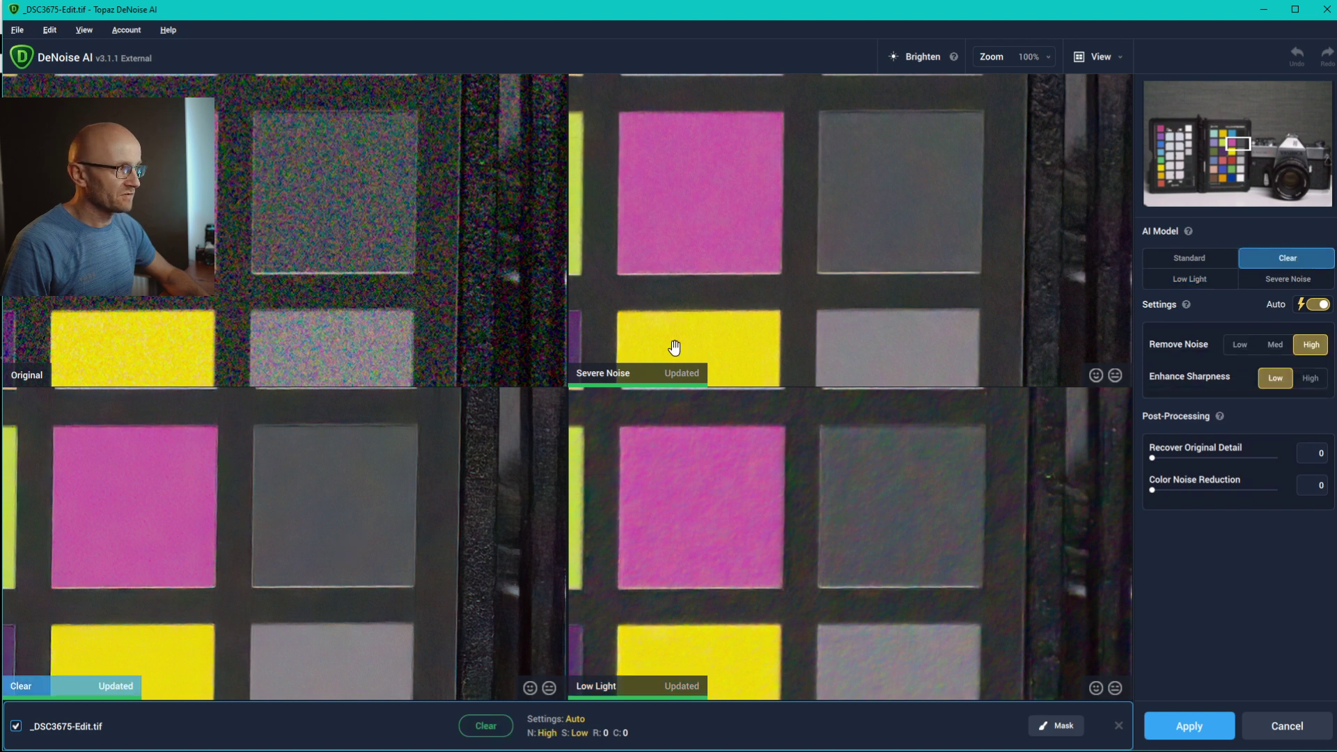
left_click(755, 301)
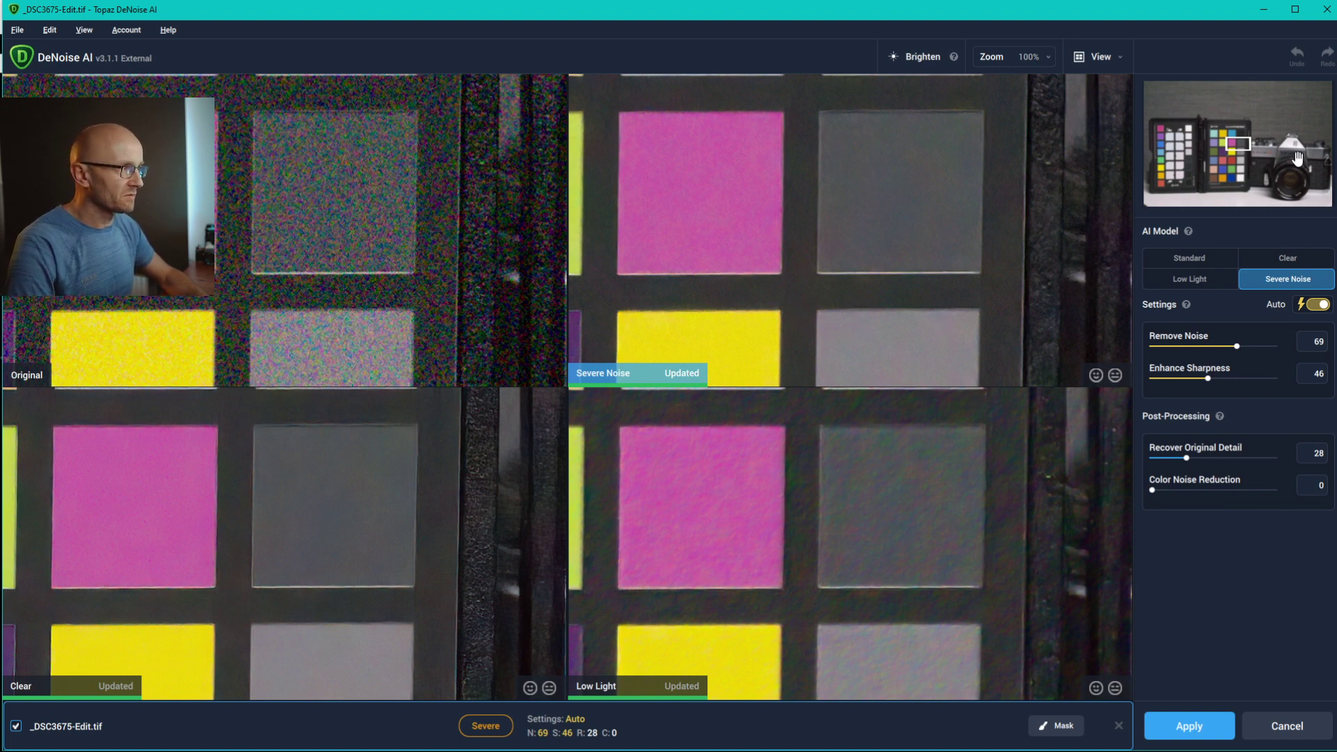
Pan previews onto the TL ELECTRO X label, compare Low Light and Severe Noise, finishing on Clear.
left_click(1255, 155)
left_click_drag(1255, 155, 1259, 151)
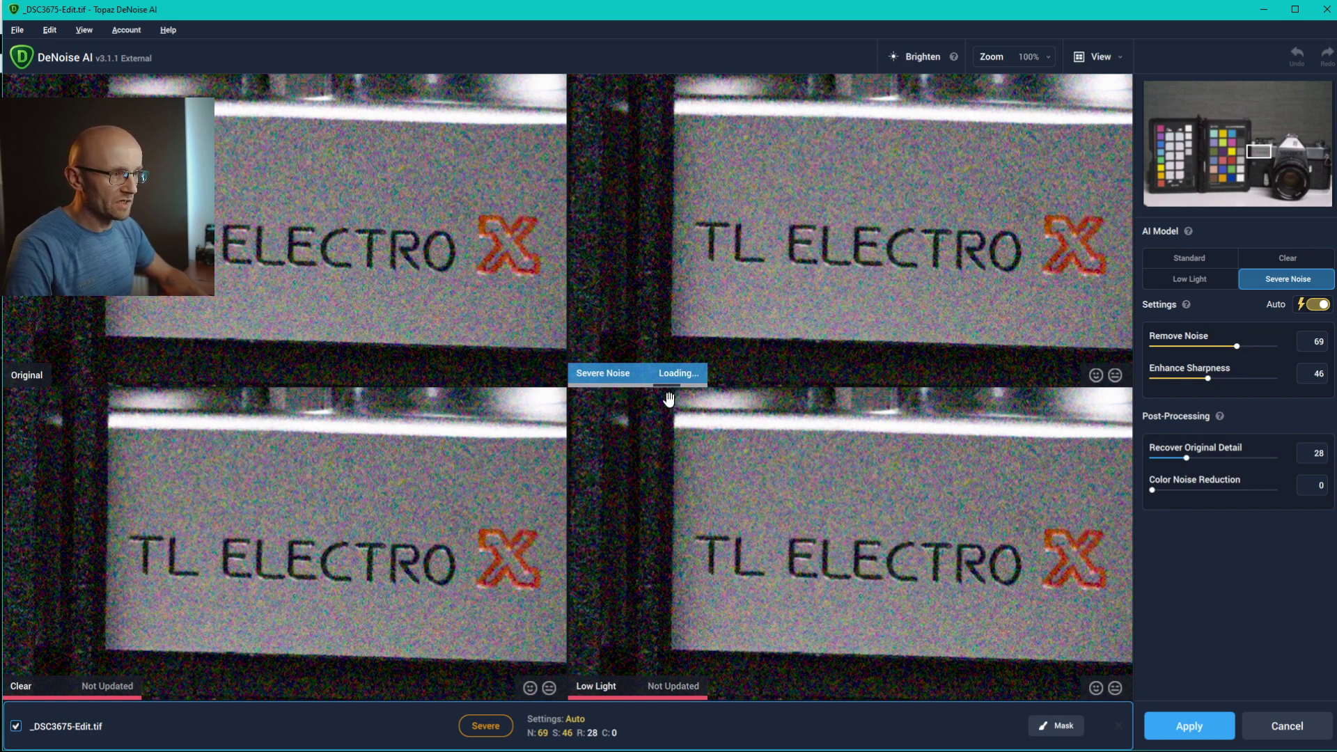
left_click(656, 394)
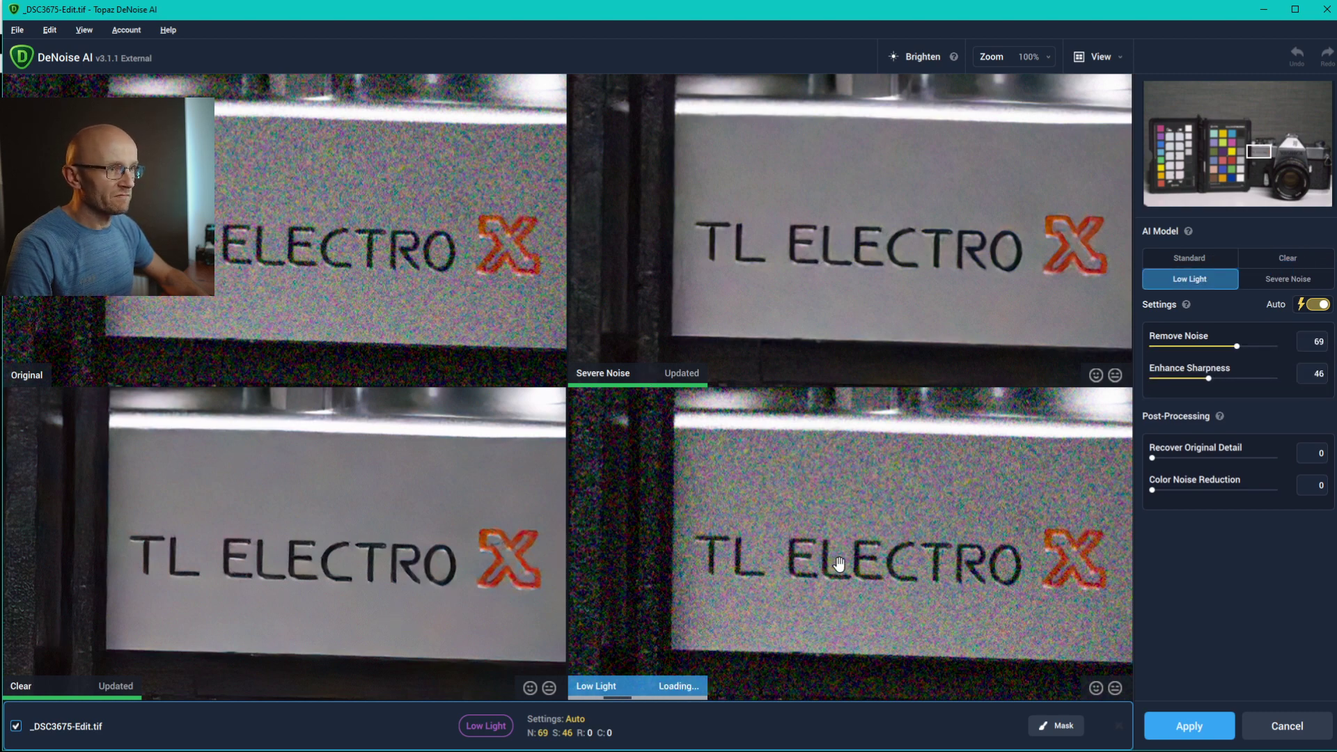
left_click(590, 265)
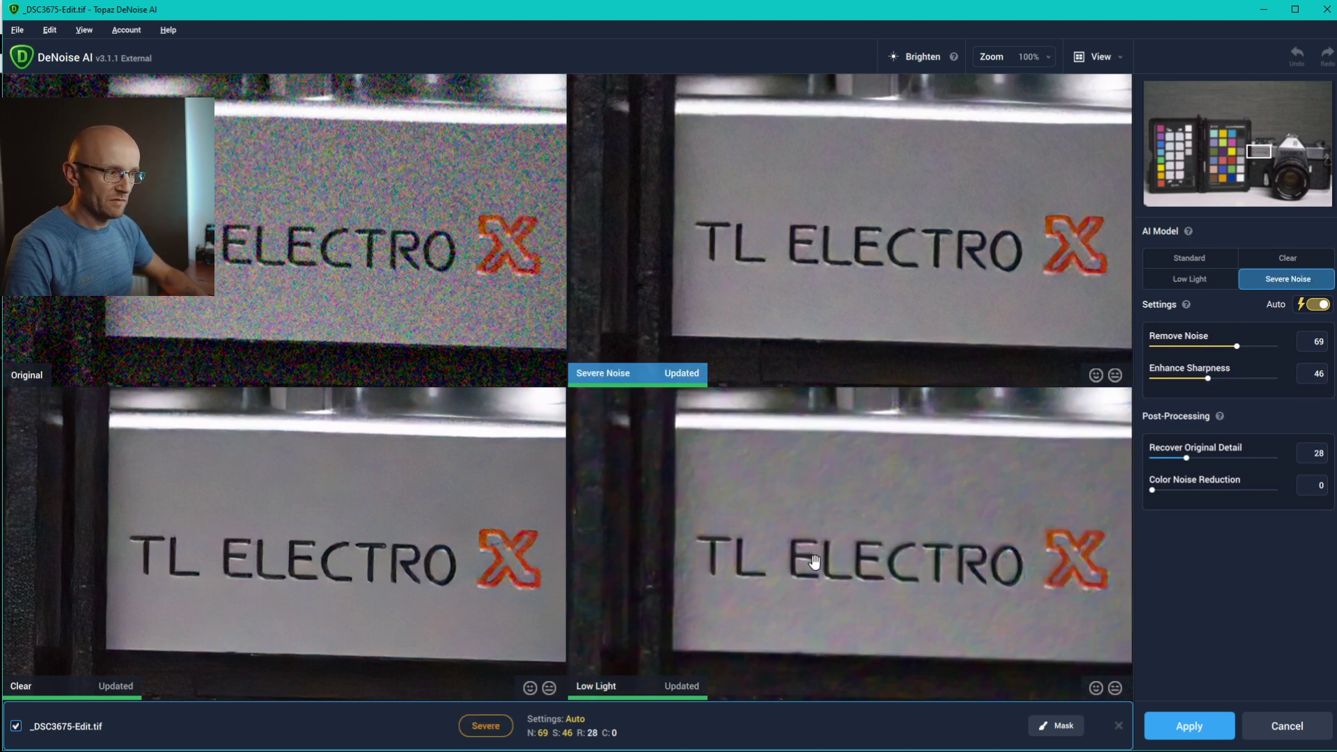
left_click(905, 535)
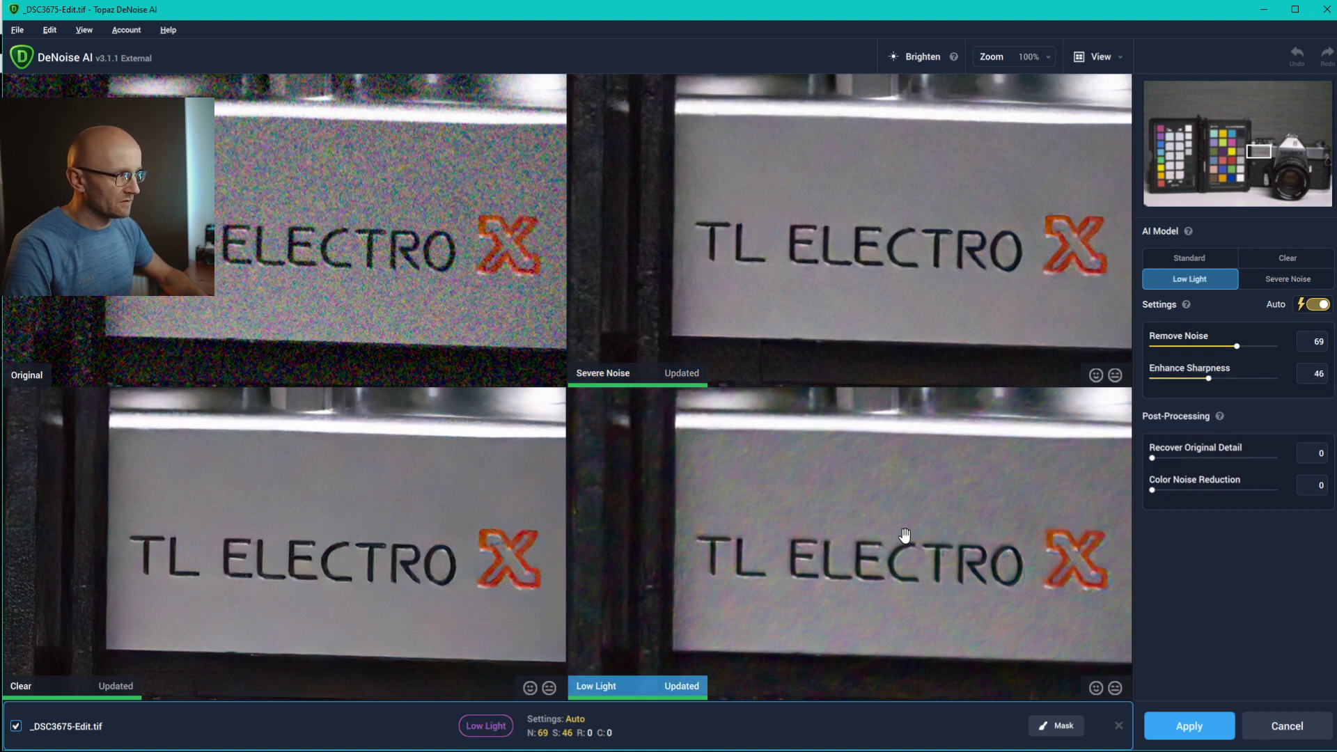
left_click(1287, 280)
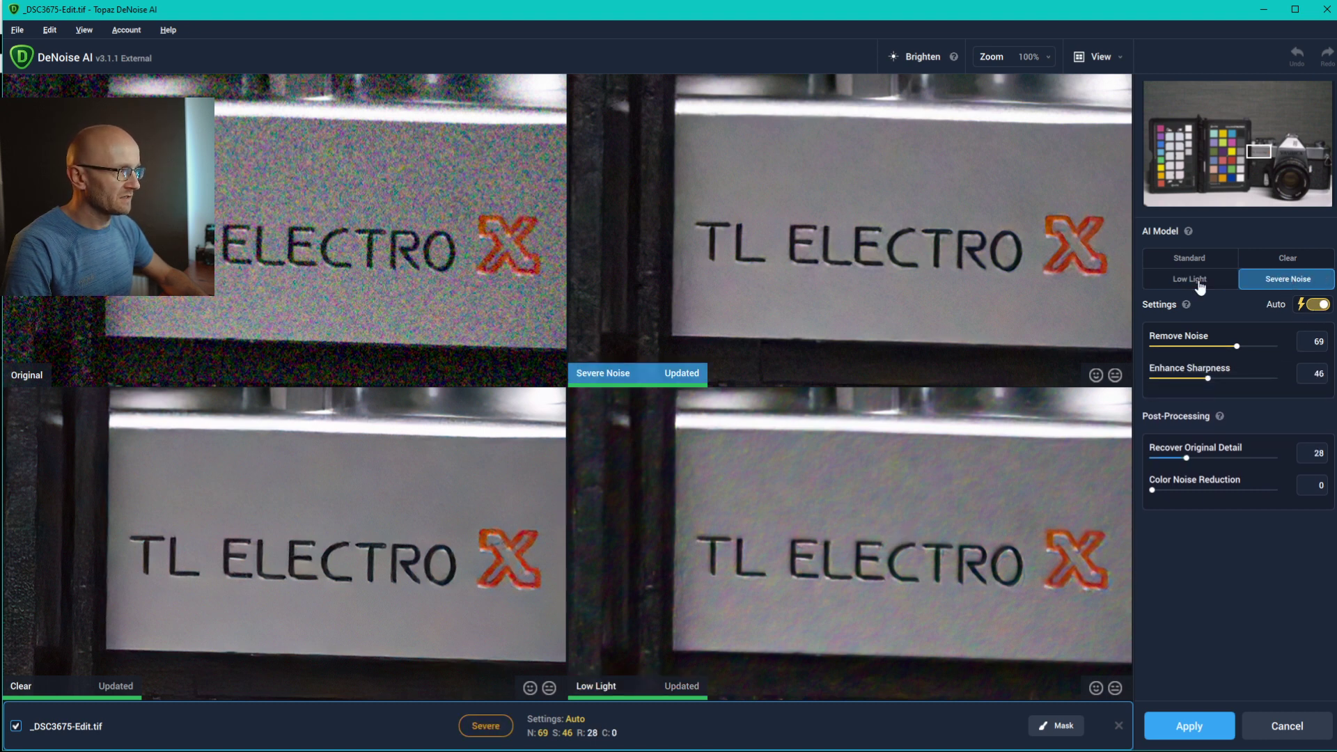
left_click(381, 545)
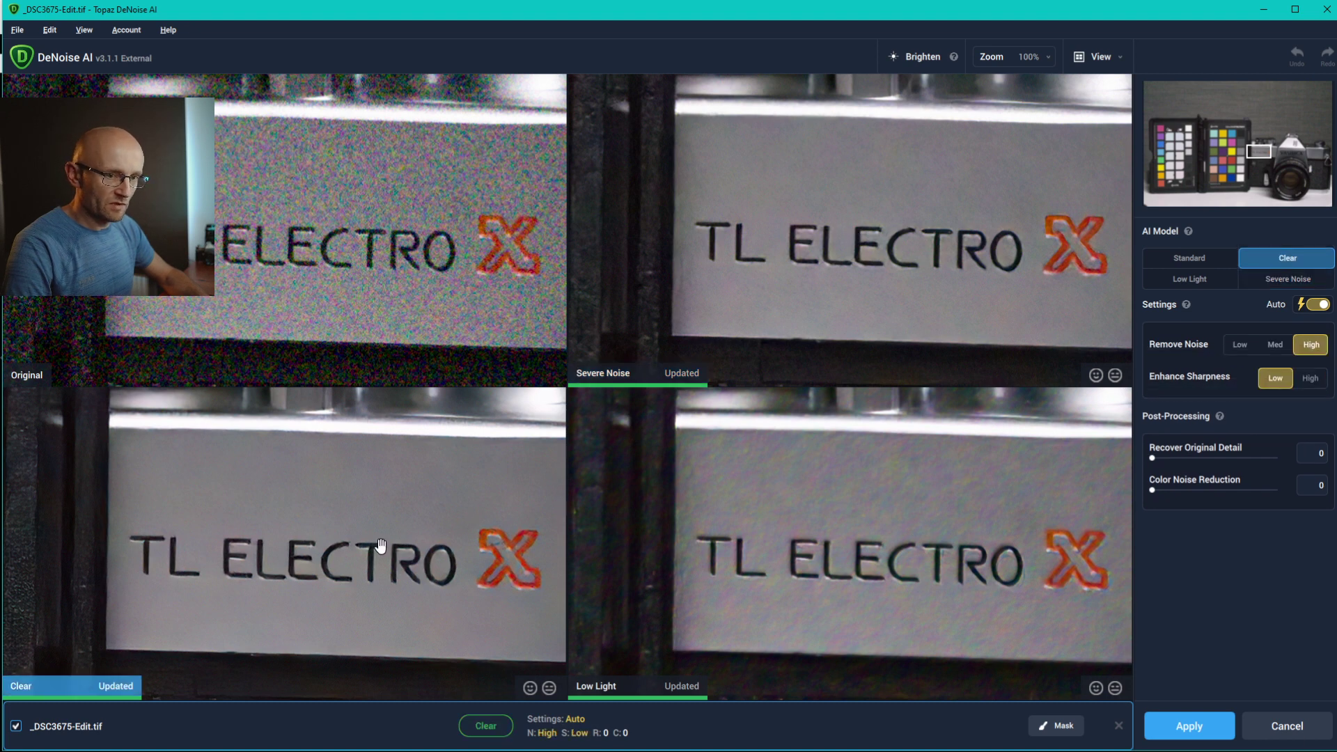
Compare the Standard and Clear models on the lettering, then return to Severe Noise.
left_click(1202, 265)
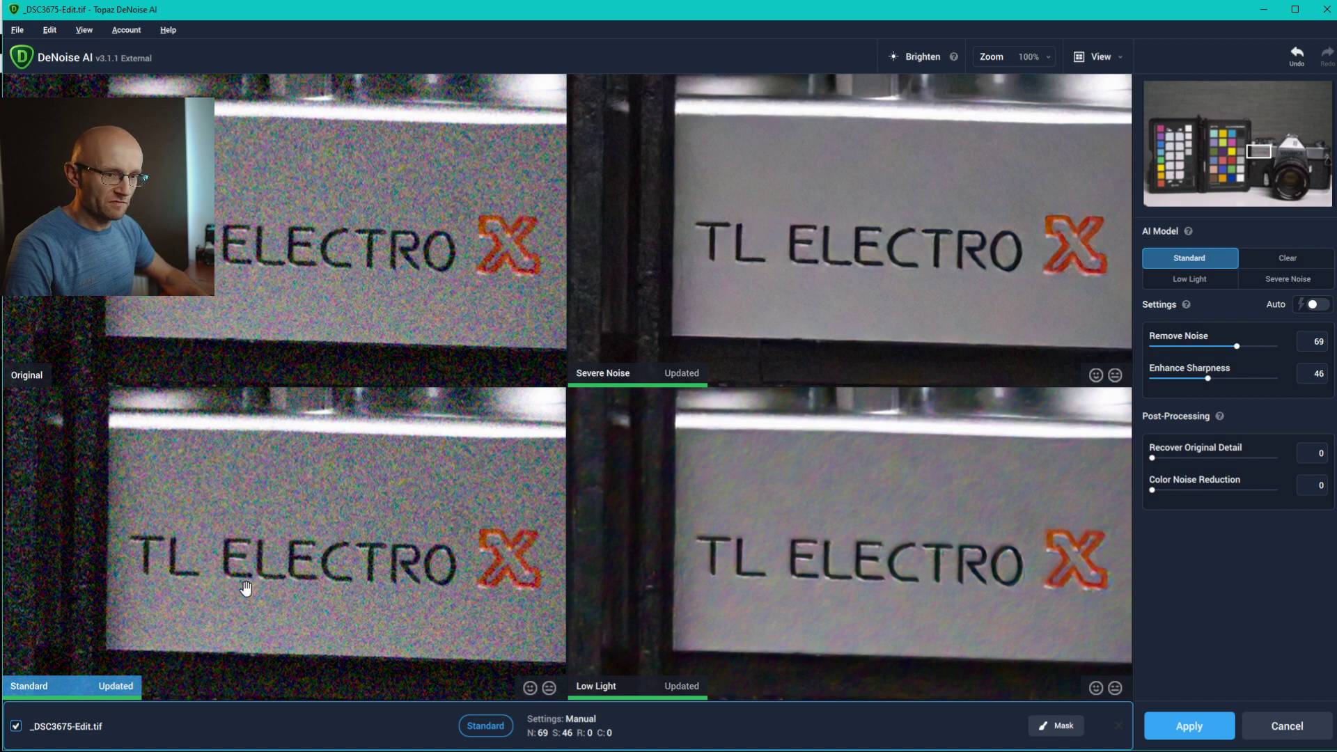
left_click_drag(354, 594, 346, 593)
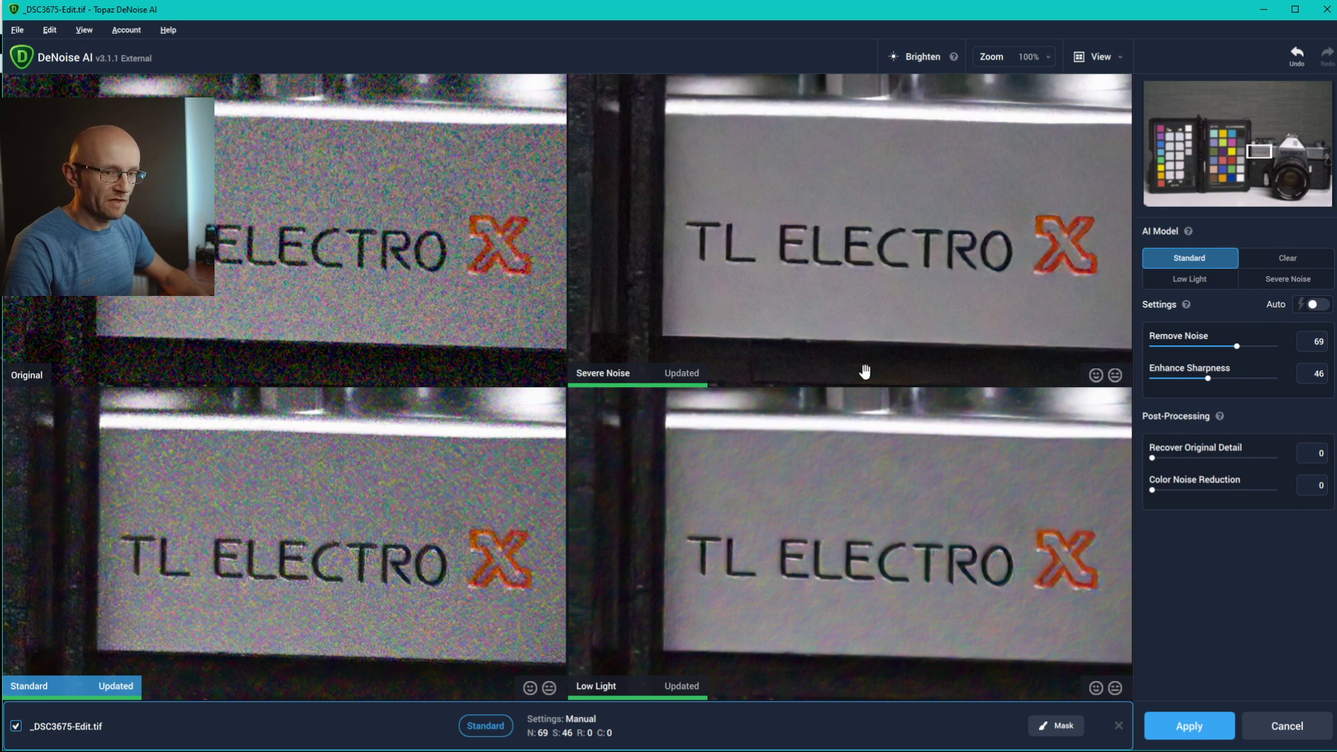
left_click(1278, 259)
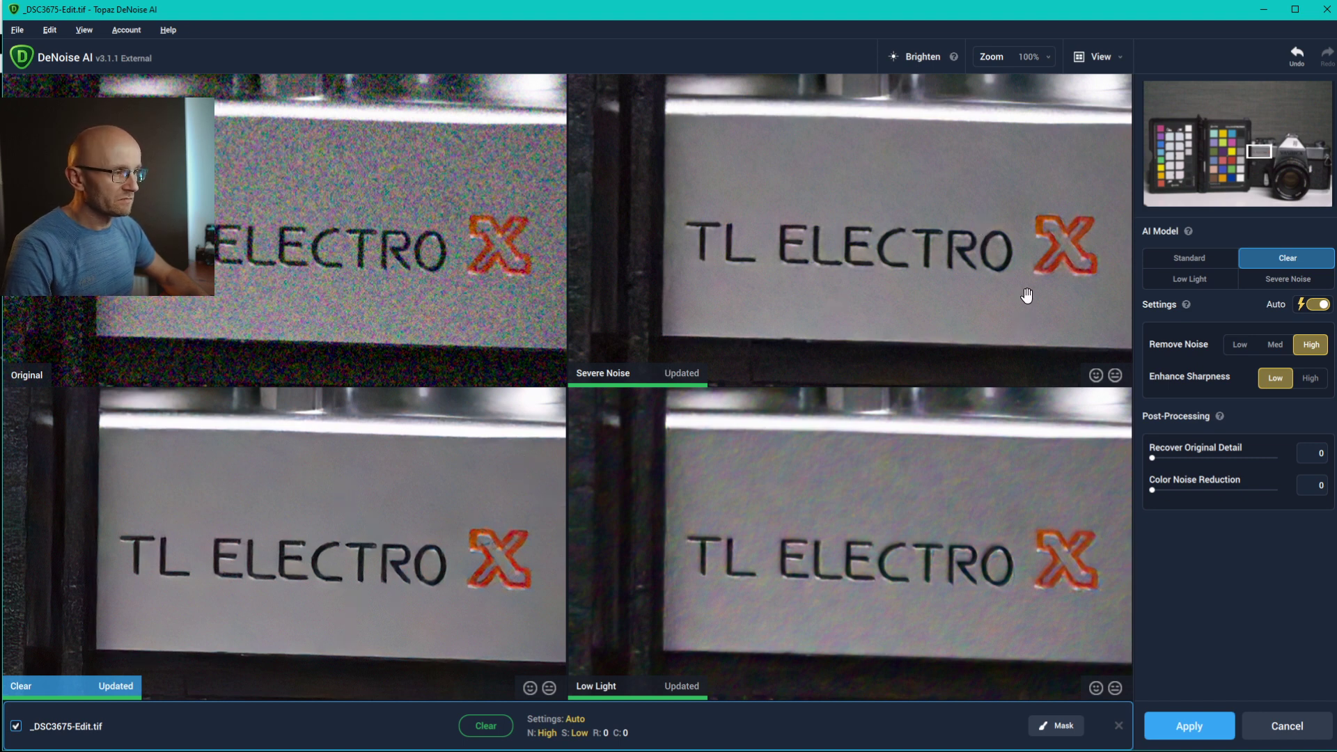
left_click(824, 295)
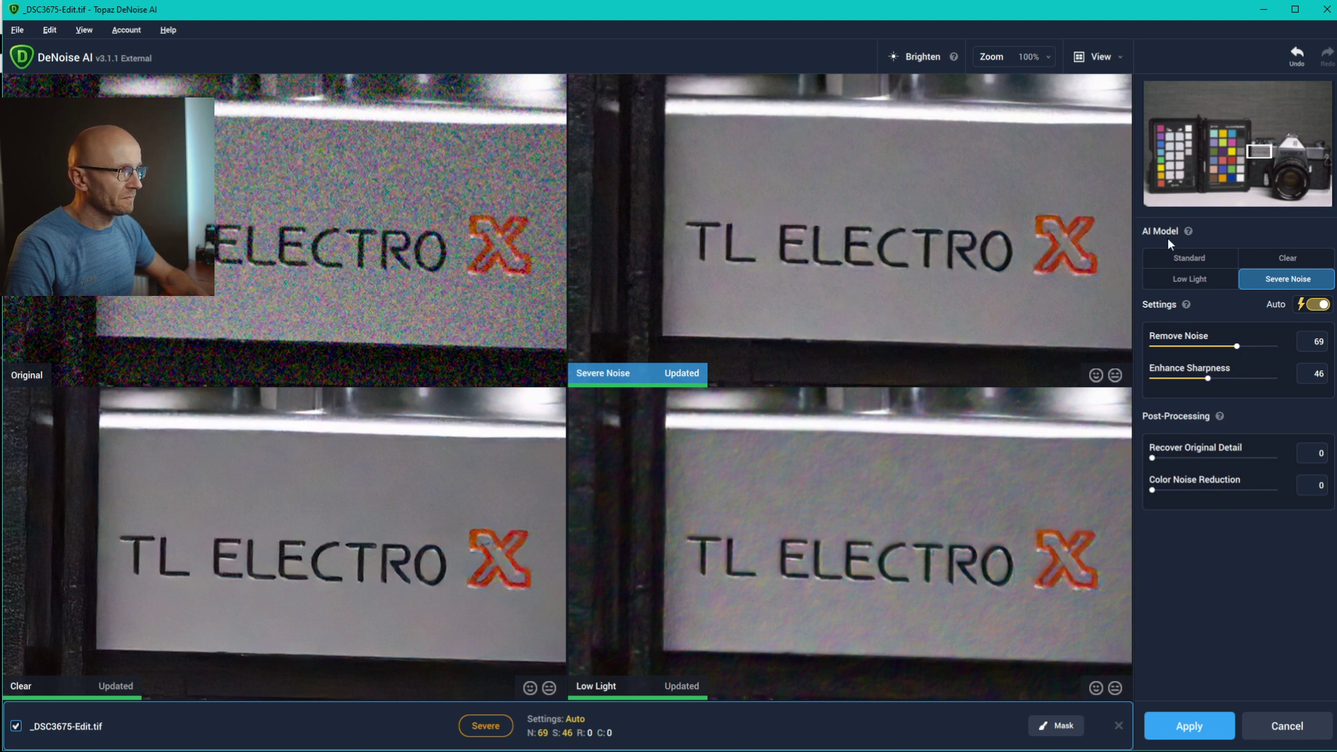
left_click(1112, 61)
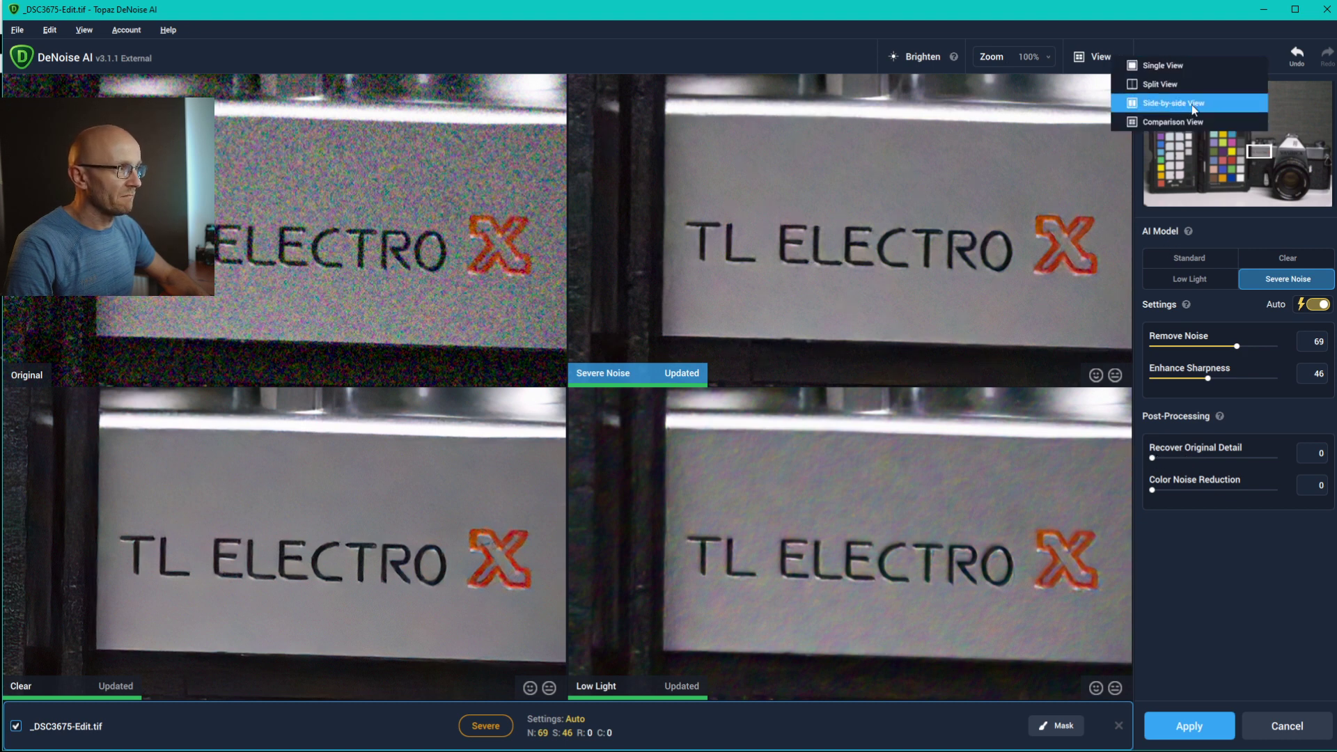
Switch to Split View and sweep the Original/Preview divider across the camera top.
left_click(1191, 86)
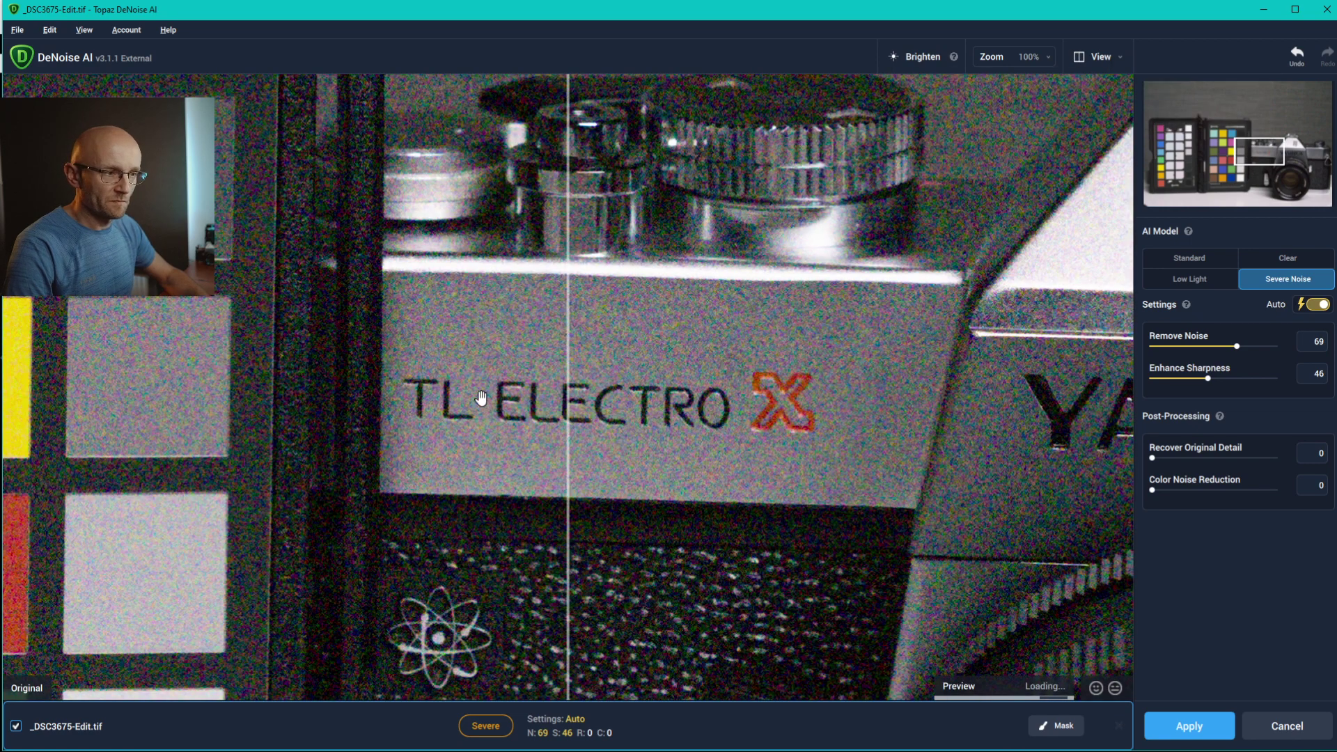
mouse_move(566, 382)
left_mouse_down()
mouse_move(333, 400)
mouse_move(597, 404)
left_mouse_up()
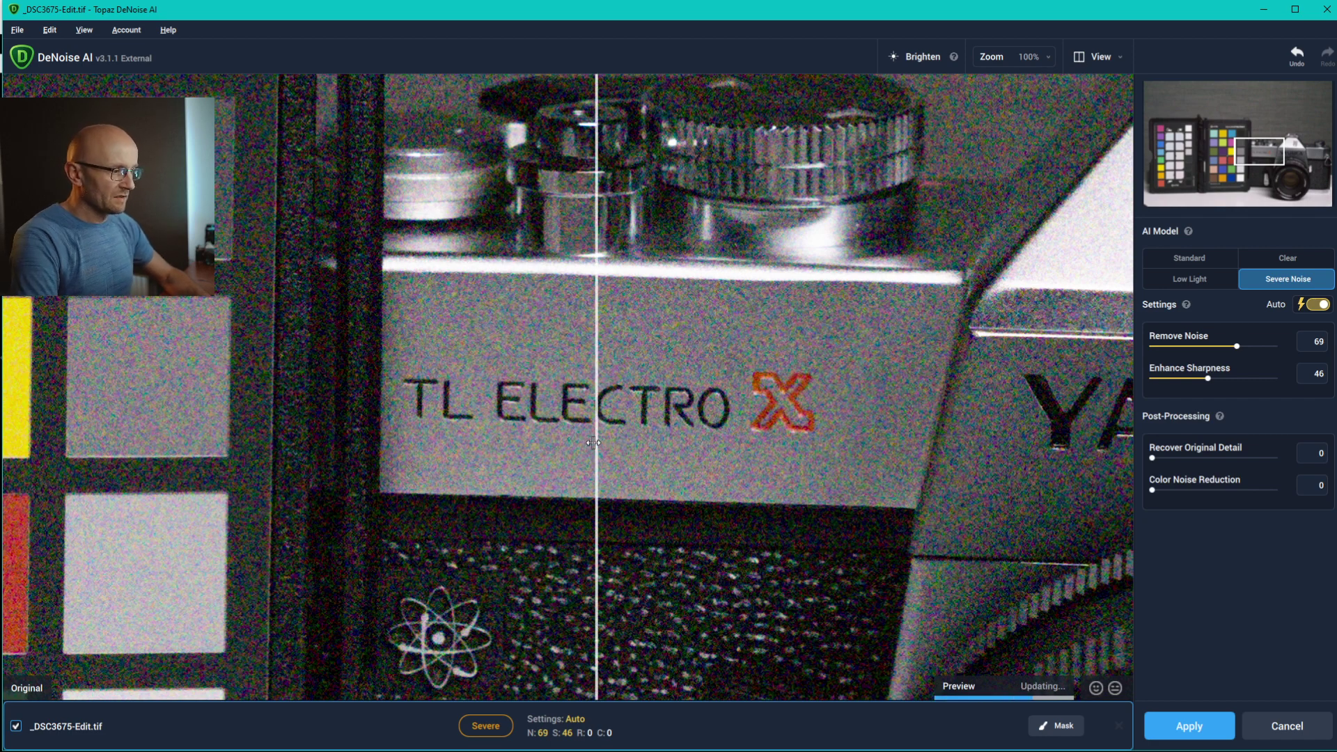
mouse_move(595, 442)
left_mouse_down()
mouse_move(1024, 418)
mouse_move(63, 418)
mouse_move(965, 418)
mouse_move(607, 391)
mouse_move(94, 418)
left_mouse_up()
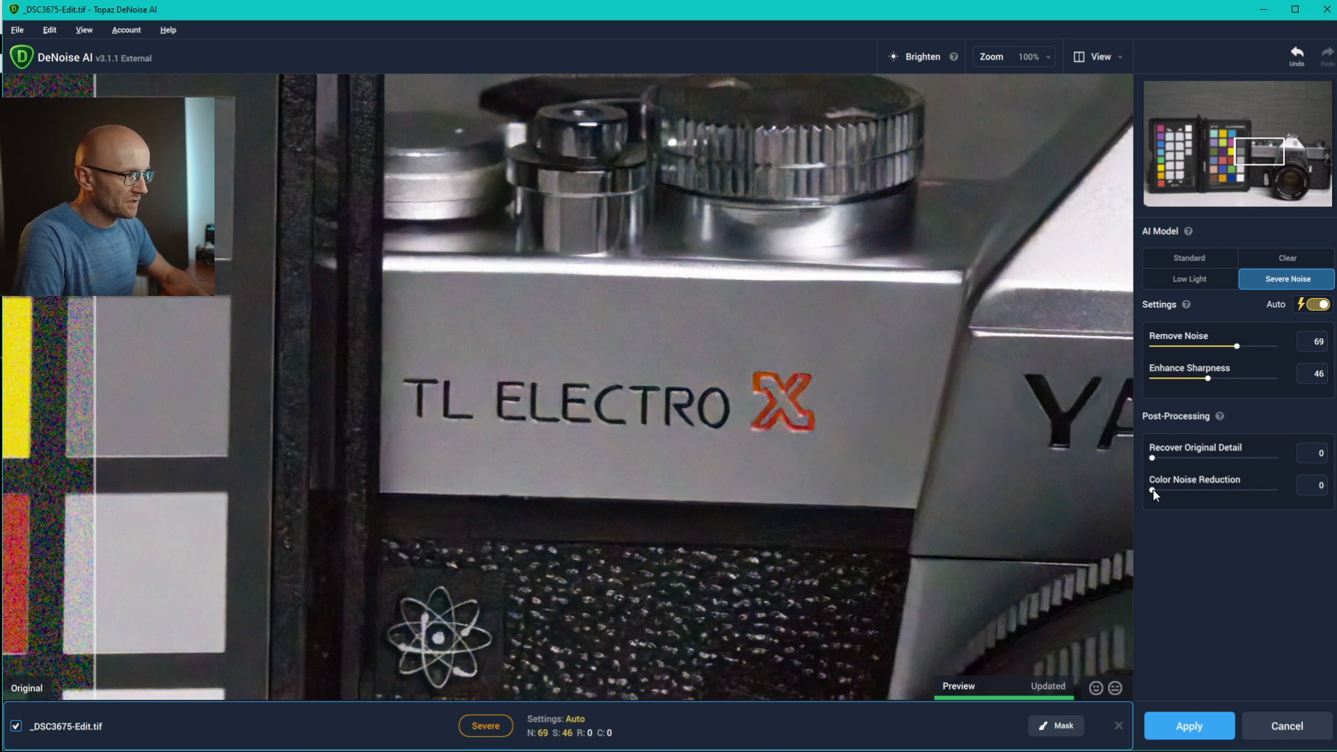
left_click_drag(1179, 490, 1197, 489)
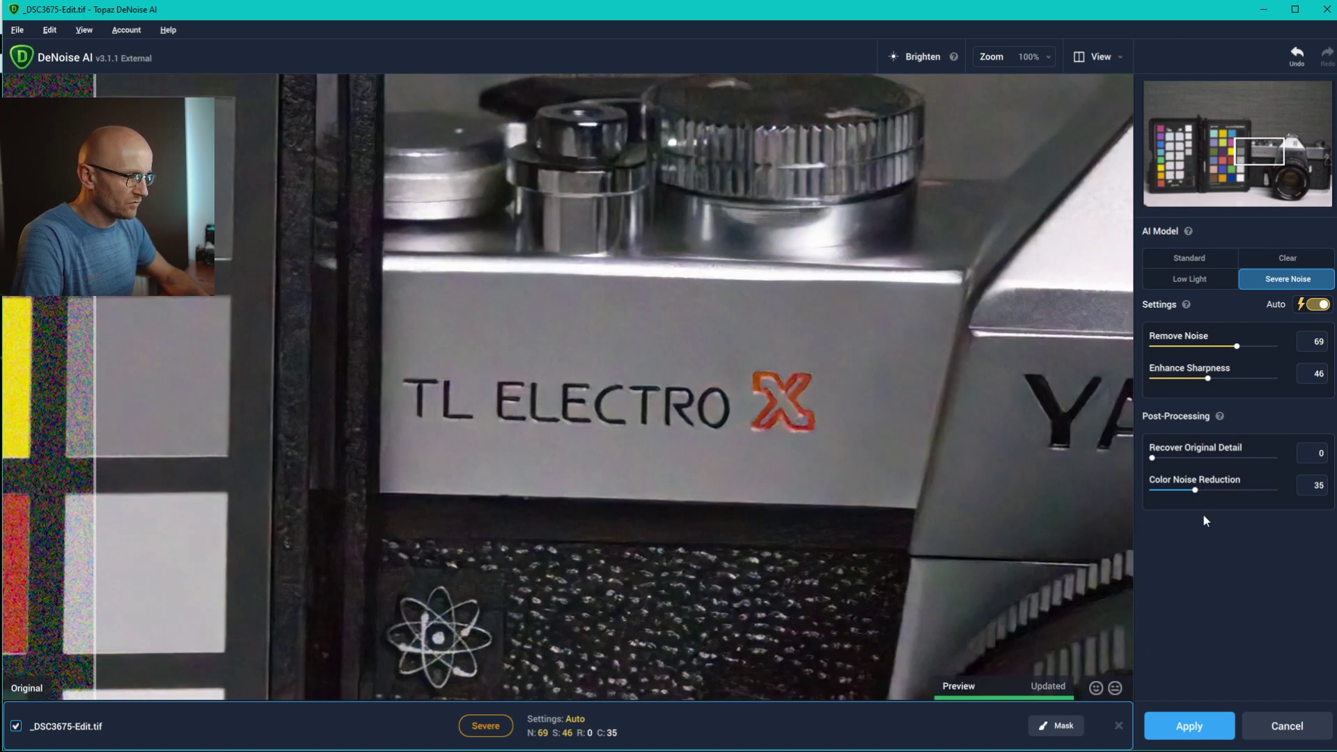
left_click_drag(1212, 487, 1283, 490)
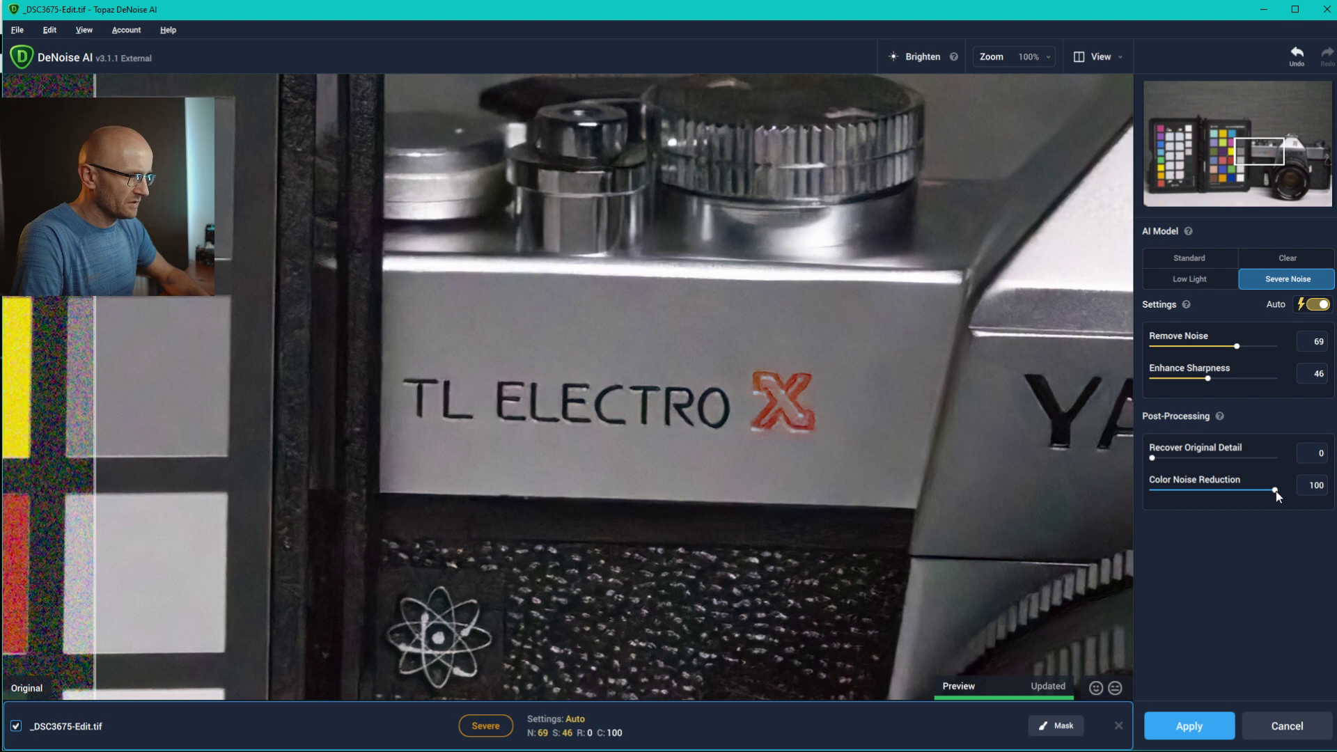
left_click_drag(1276, 490, 1131, 499)
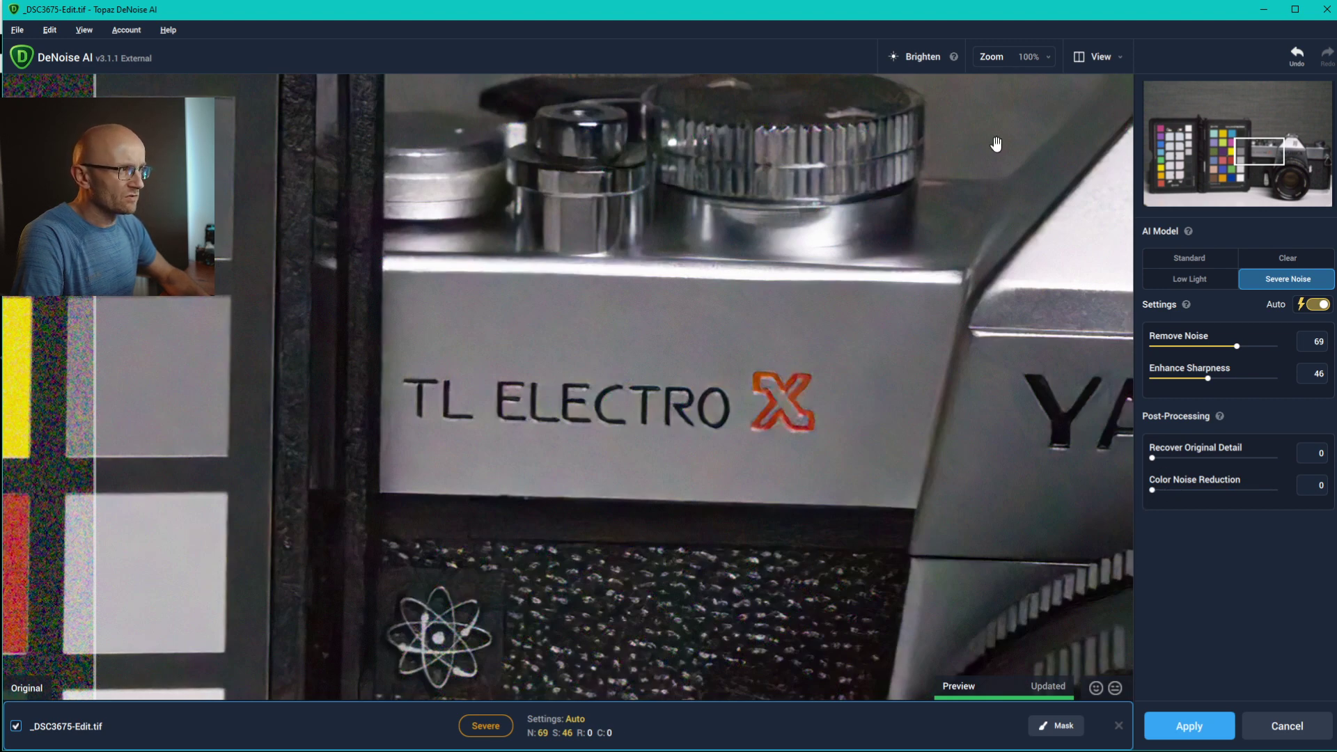
left_click(1239, 489)
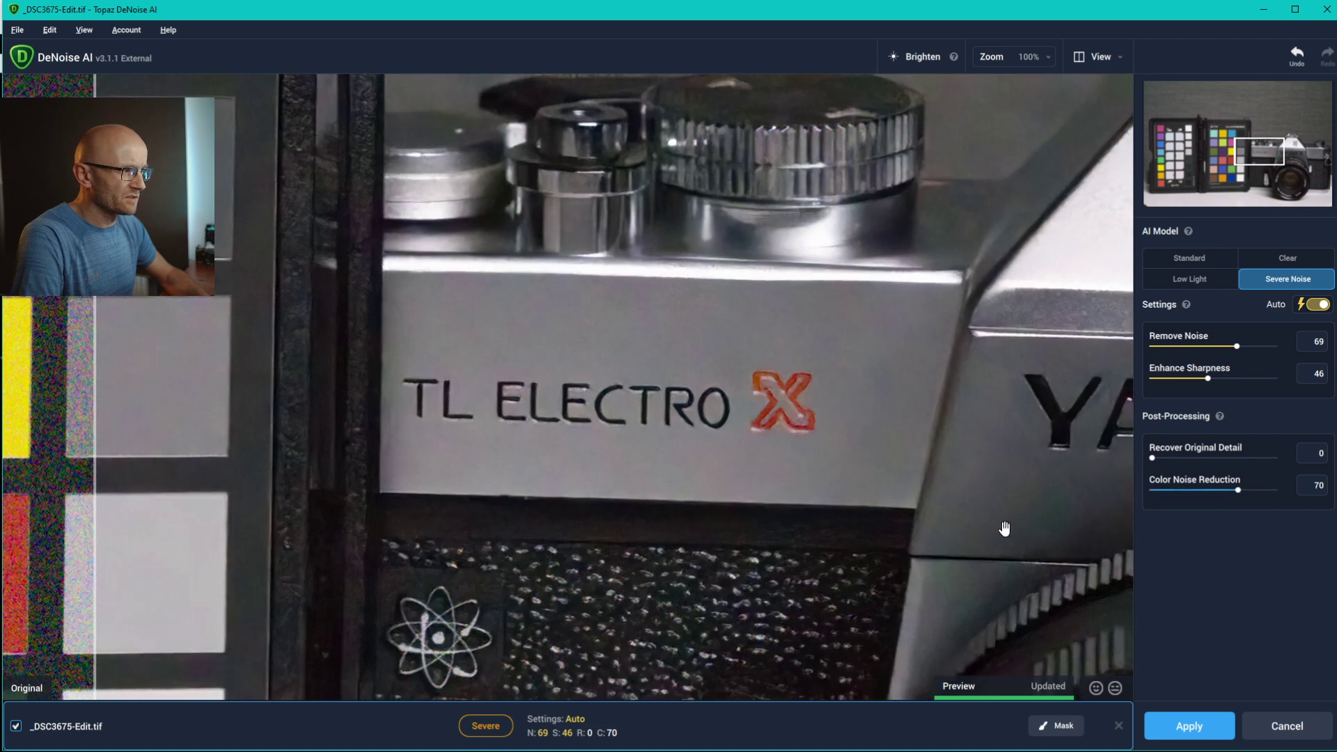
left_click_drag(1239, 490, 1103, 488)
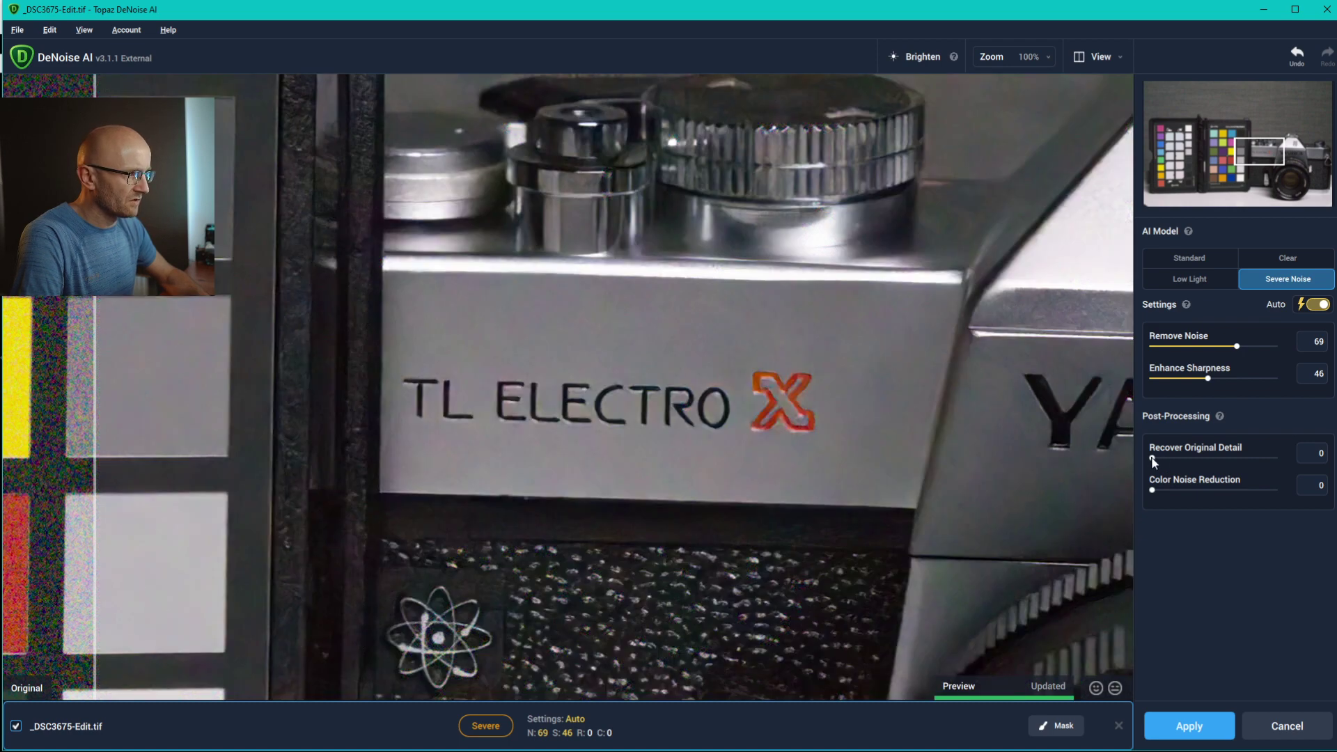
left_click_drag(1152, 459, 1214, 456)
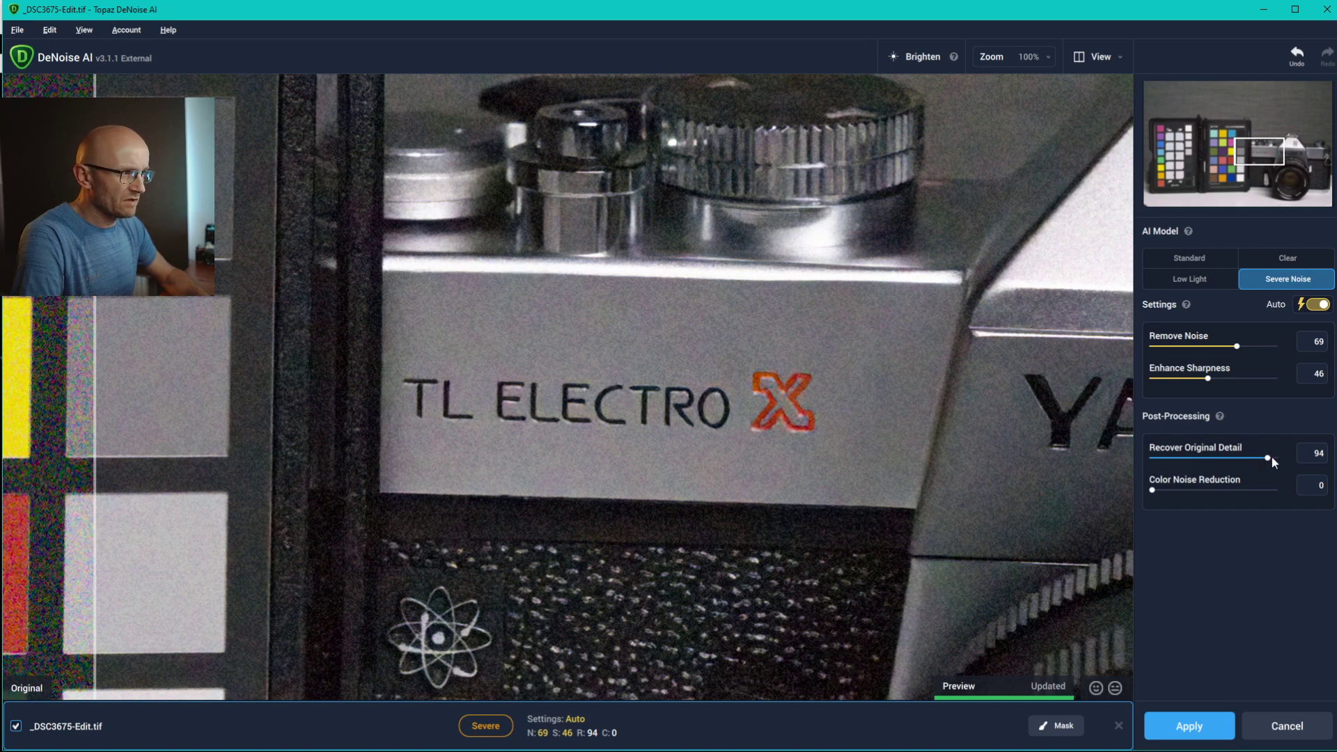
left_click_drag(1272, 457, 1188, 456)
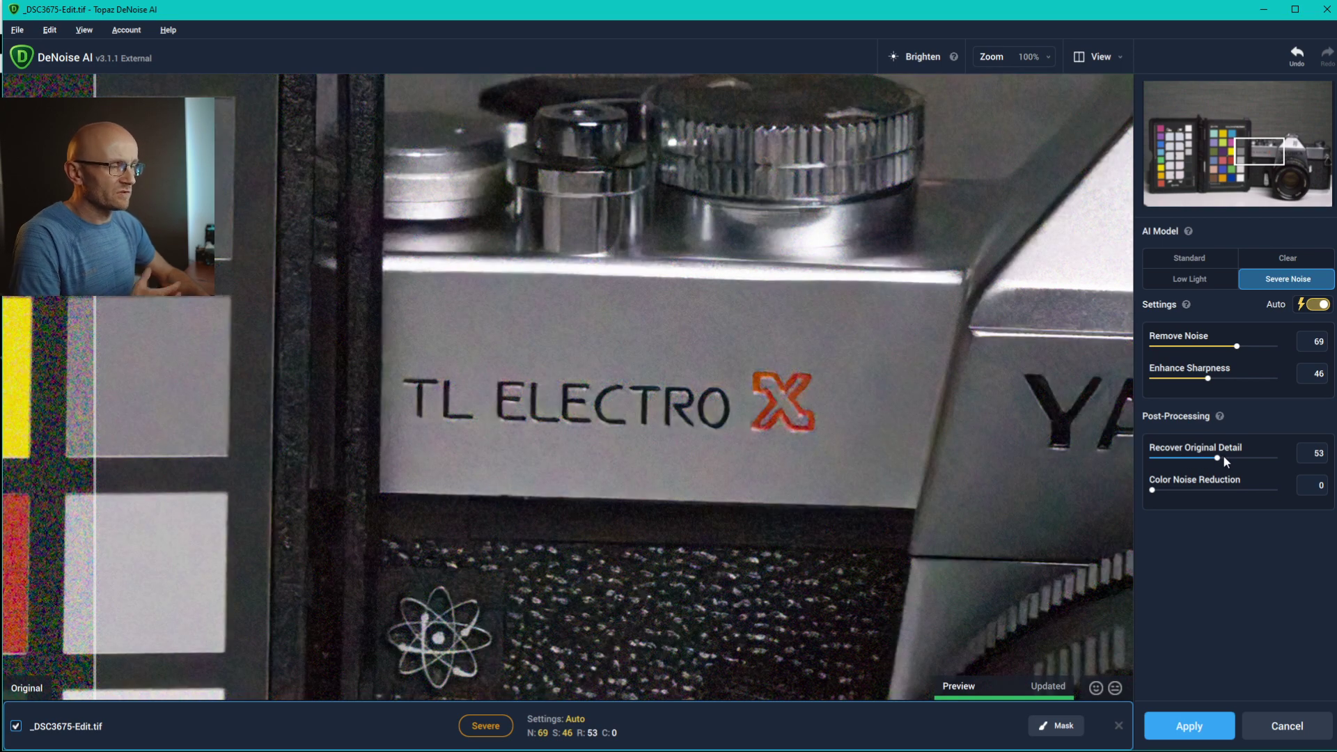
left_click_drag(1223, 457, 1152, 457)
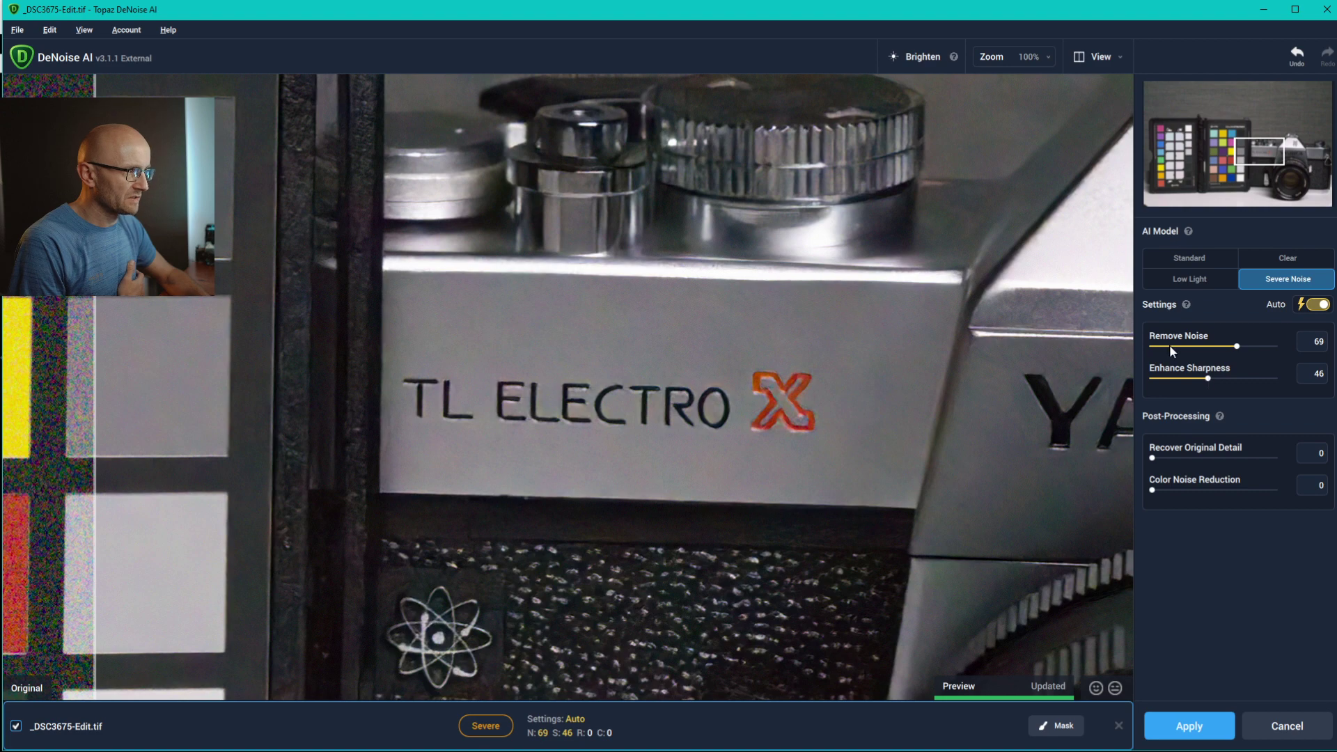
Manually set the Severe Noise sliders to Remove Noise 50 and Enhance Sharpness 2.
left_click_drag(1237, 346, 1191, 346)
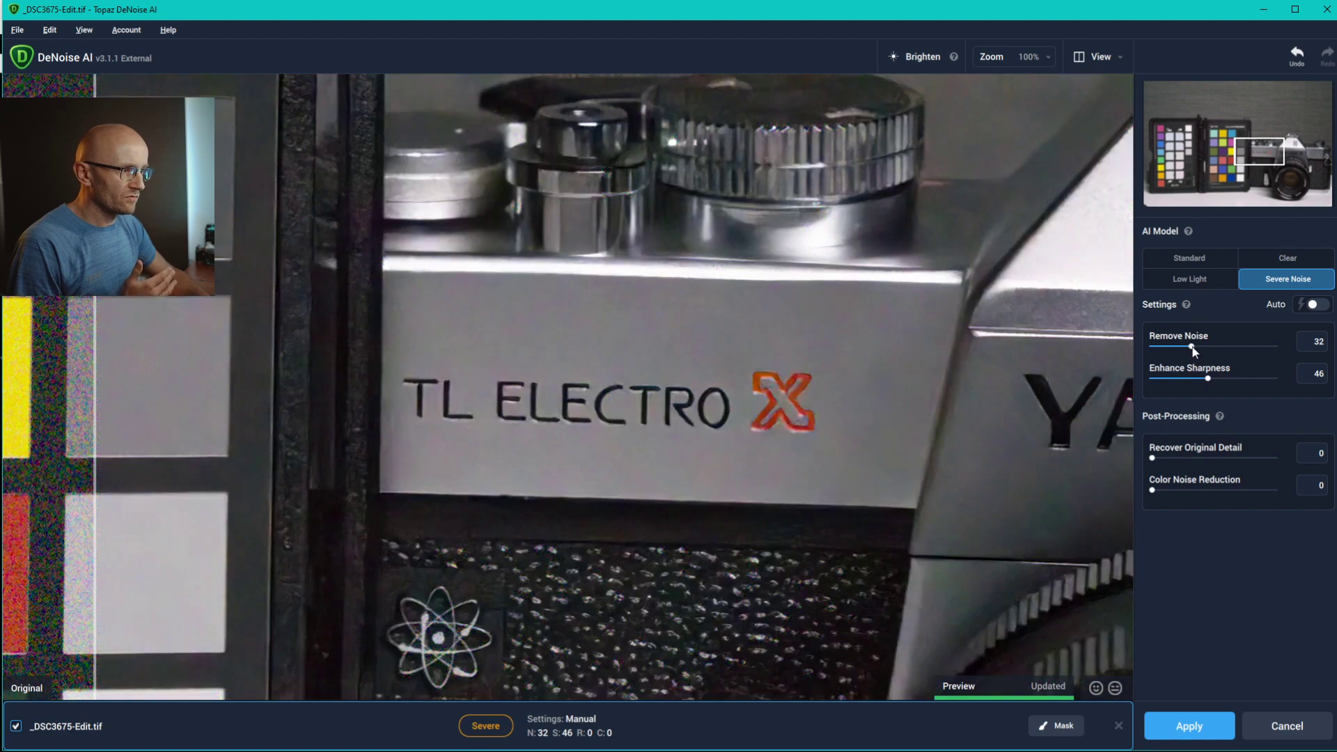
left_click_drag(1192, 346, 1218, 345)
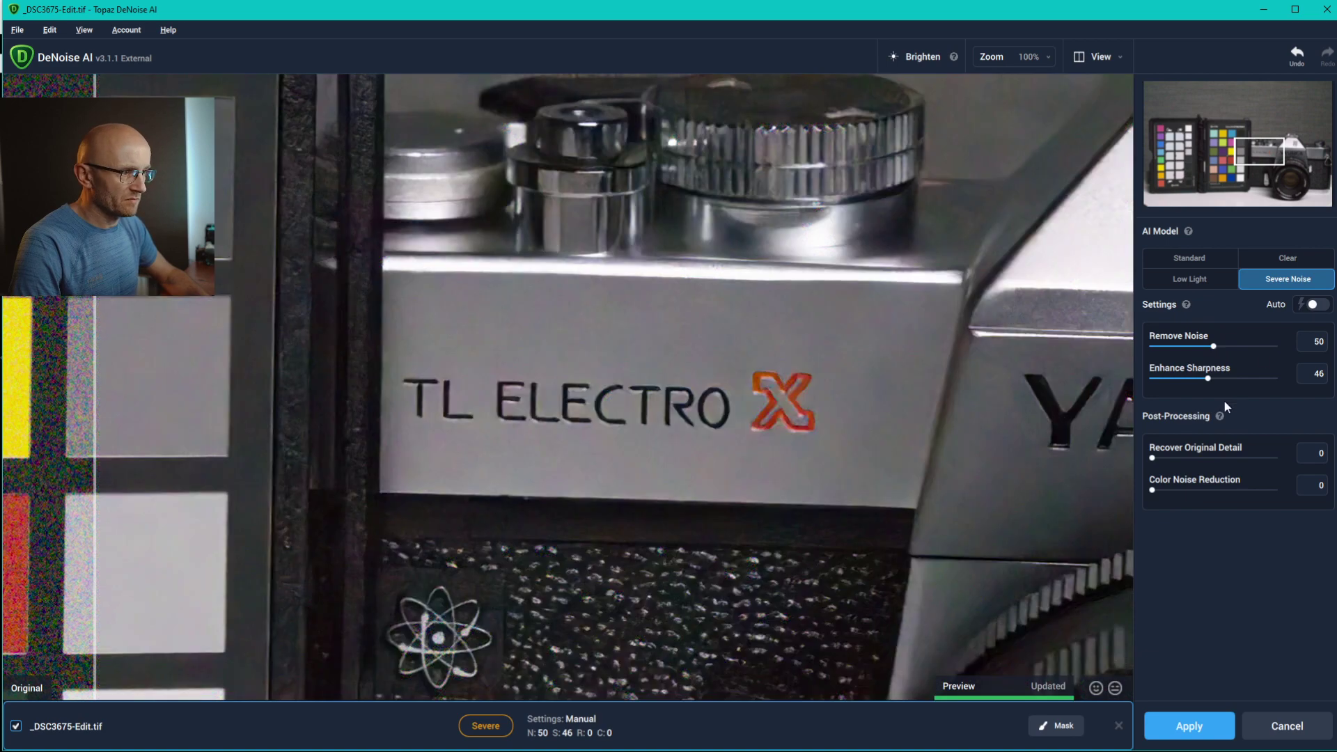
left_click_drag(1230, 377, 1248, 377)
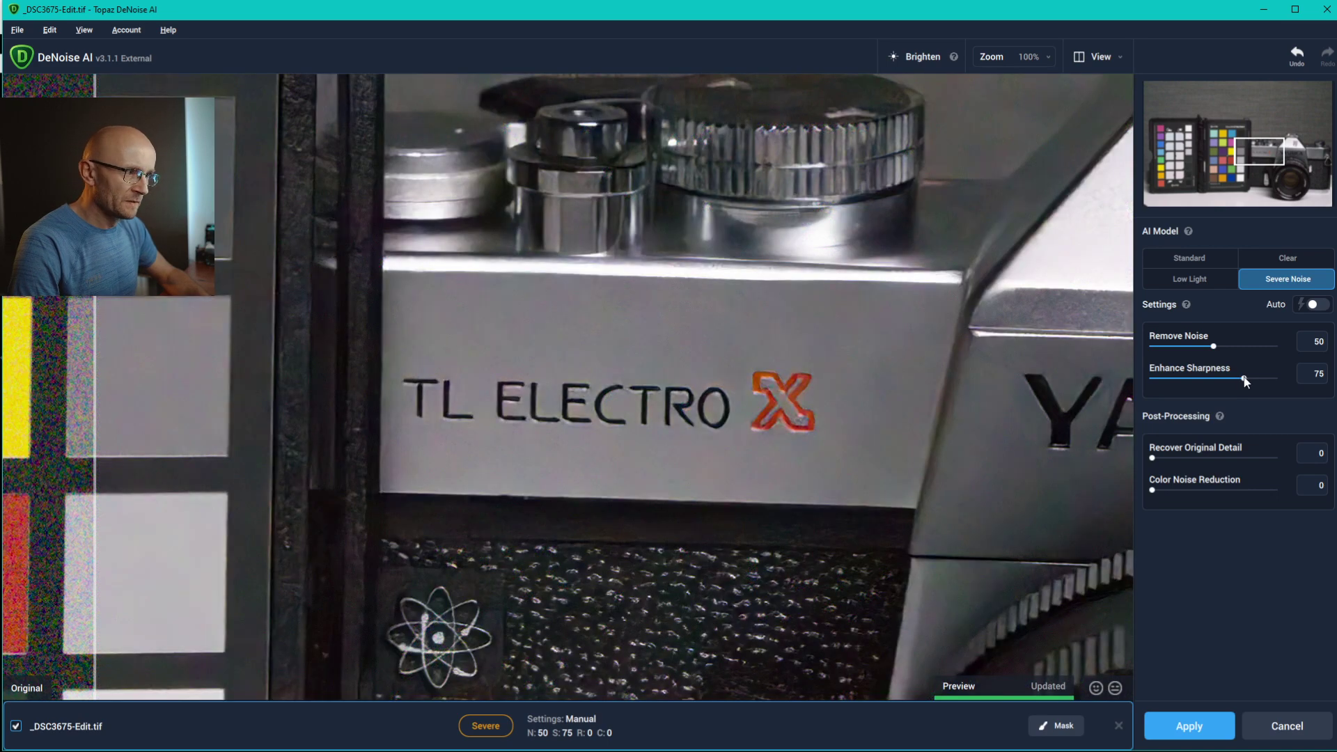
left_click_drag(1162, 381, 1153, 381)
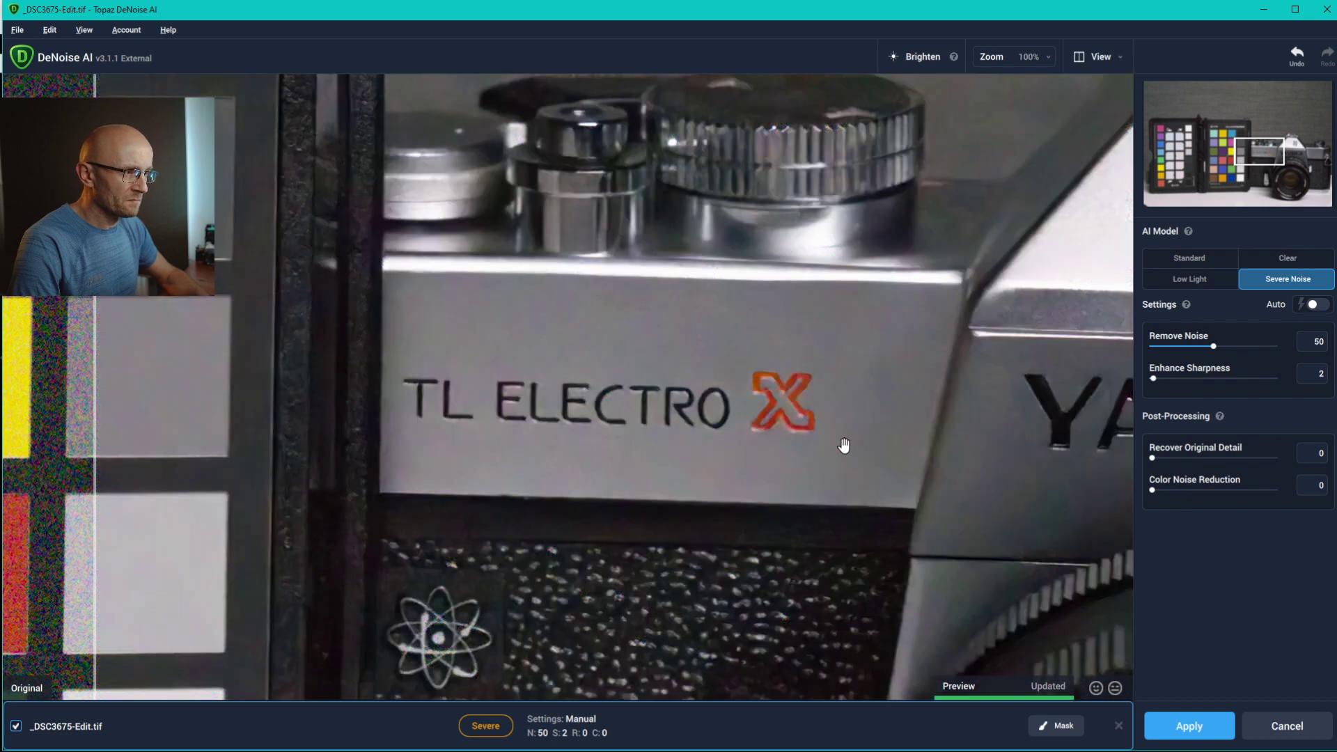
Return Severe Noise to Auto (69 removal, 46 sharpening) and preview it in Single View.
left_click(1177, 379)
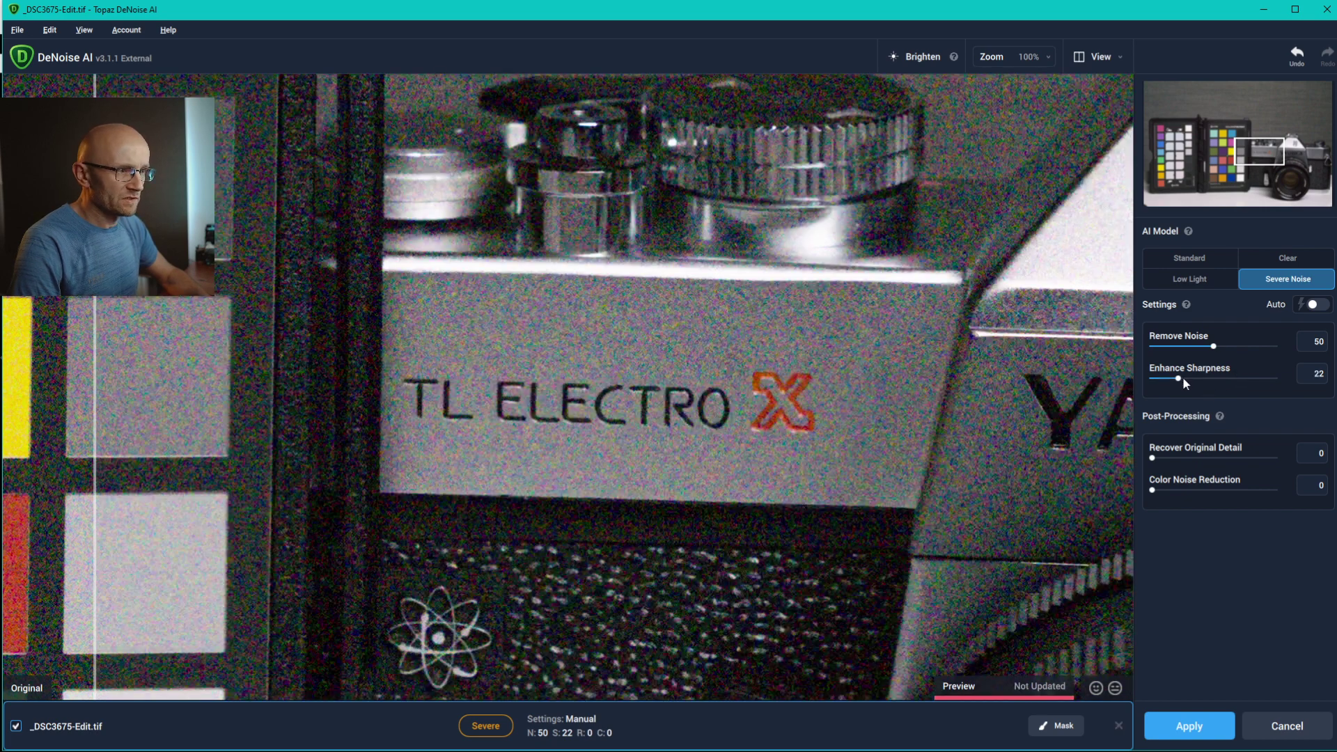
left_click(1319, 307)
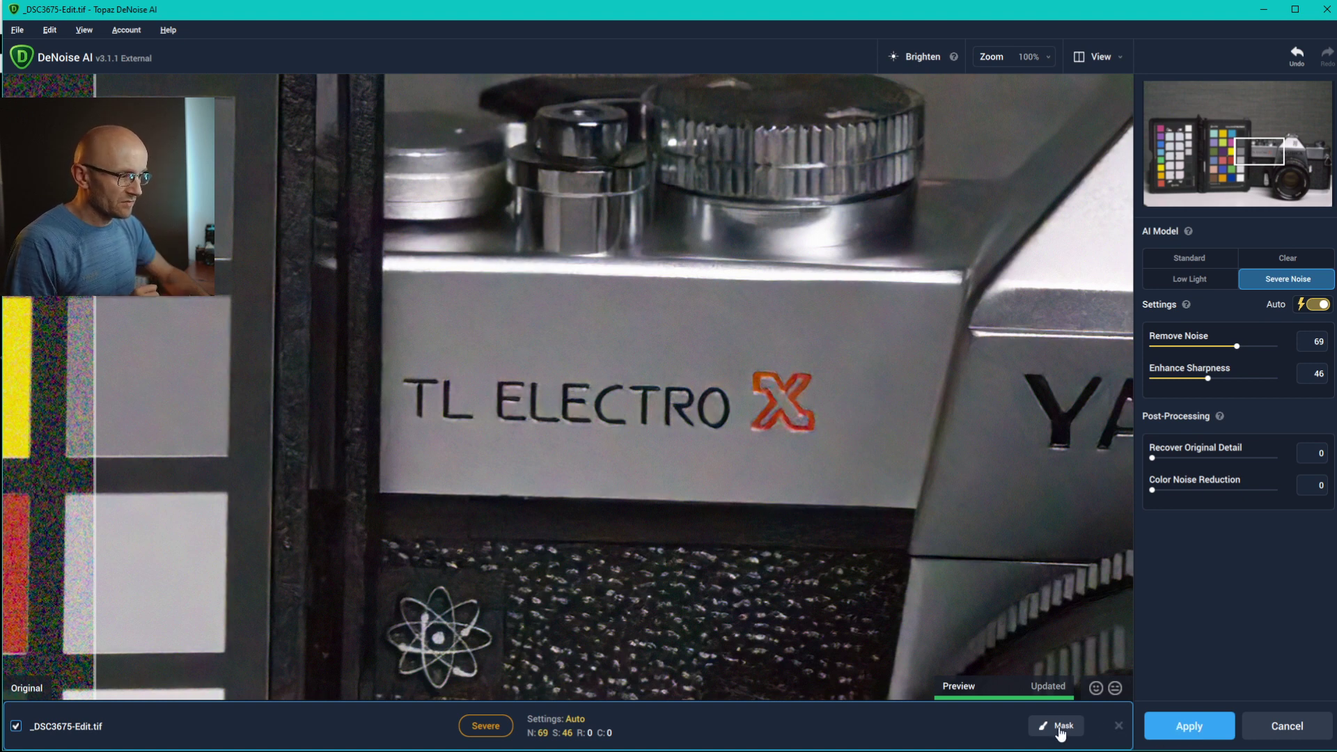
left_click(1101, 57)
left_click(1191, 68)
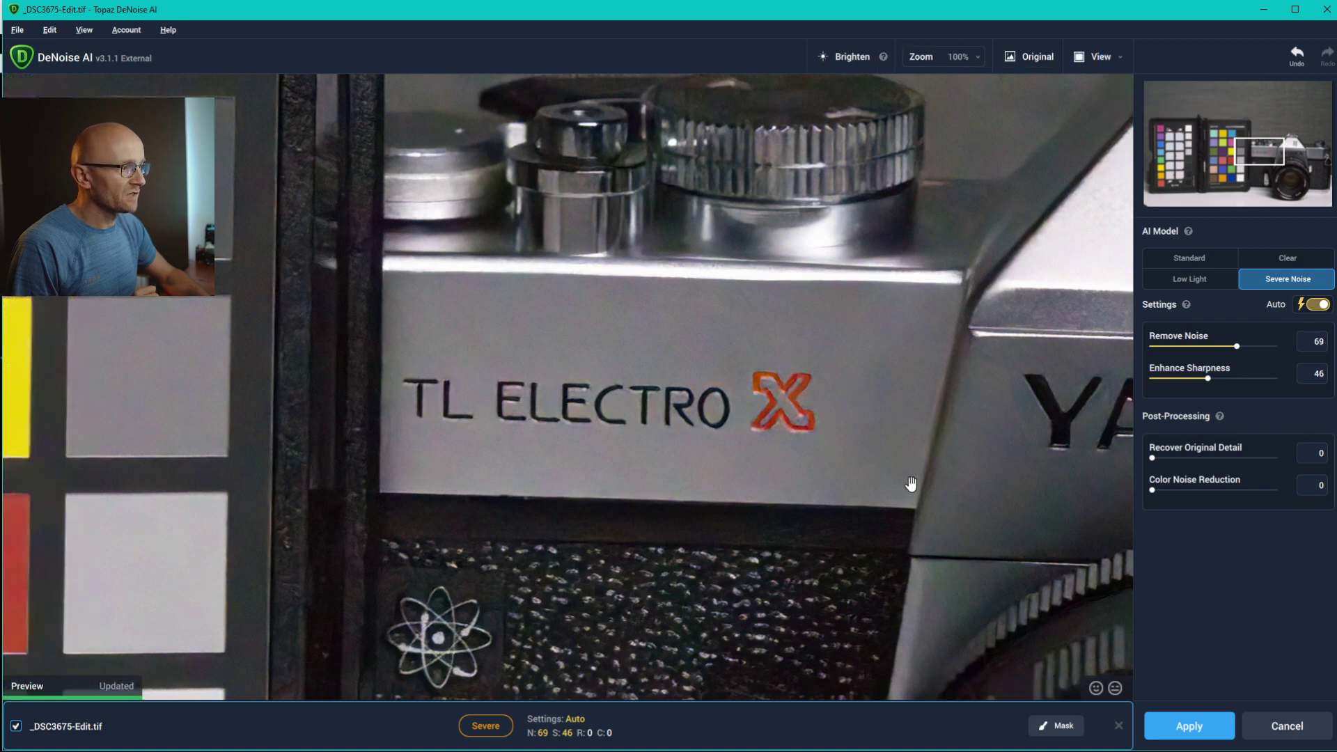
left_click(1059, 728)
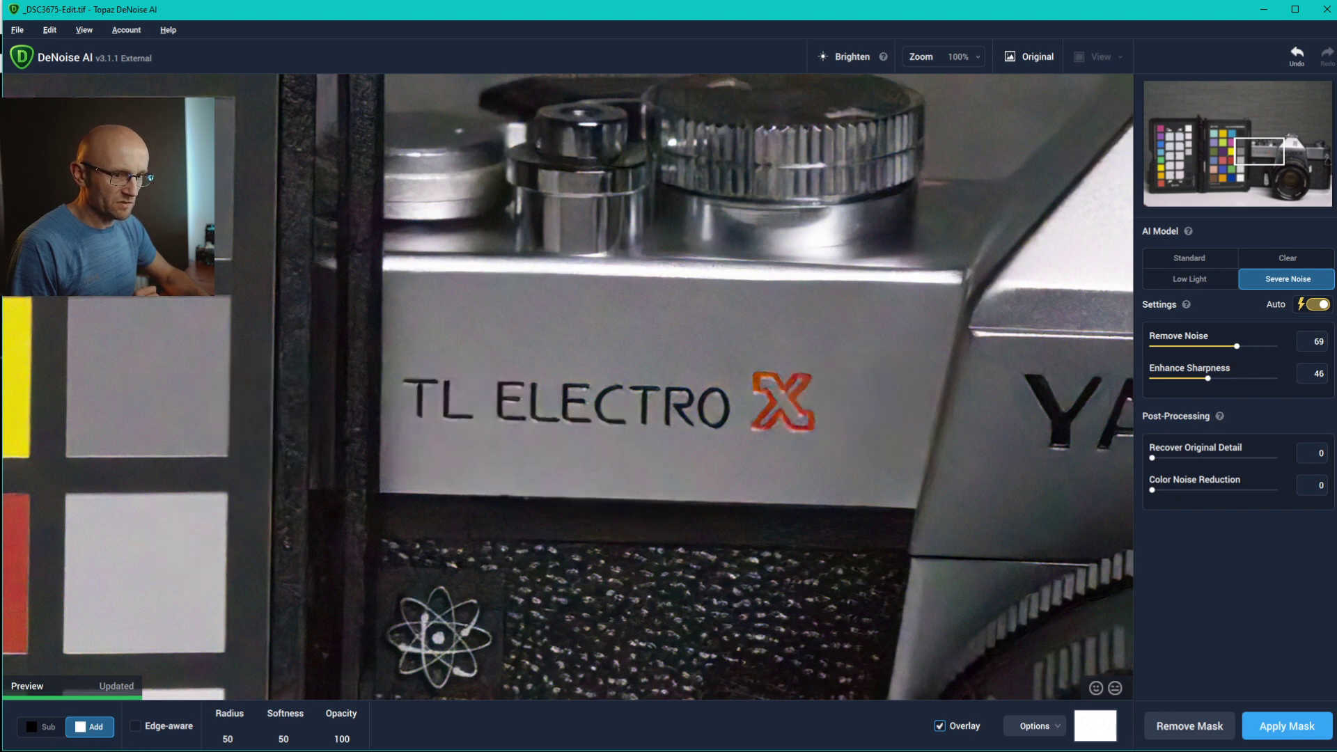
left_click(40, 728)
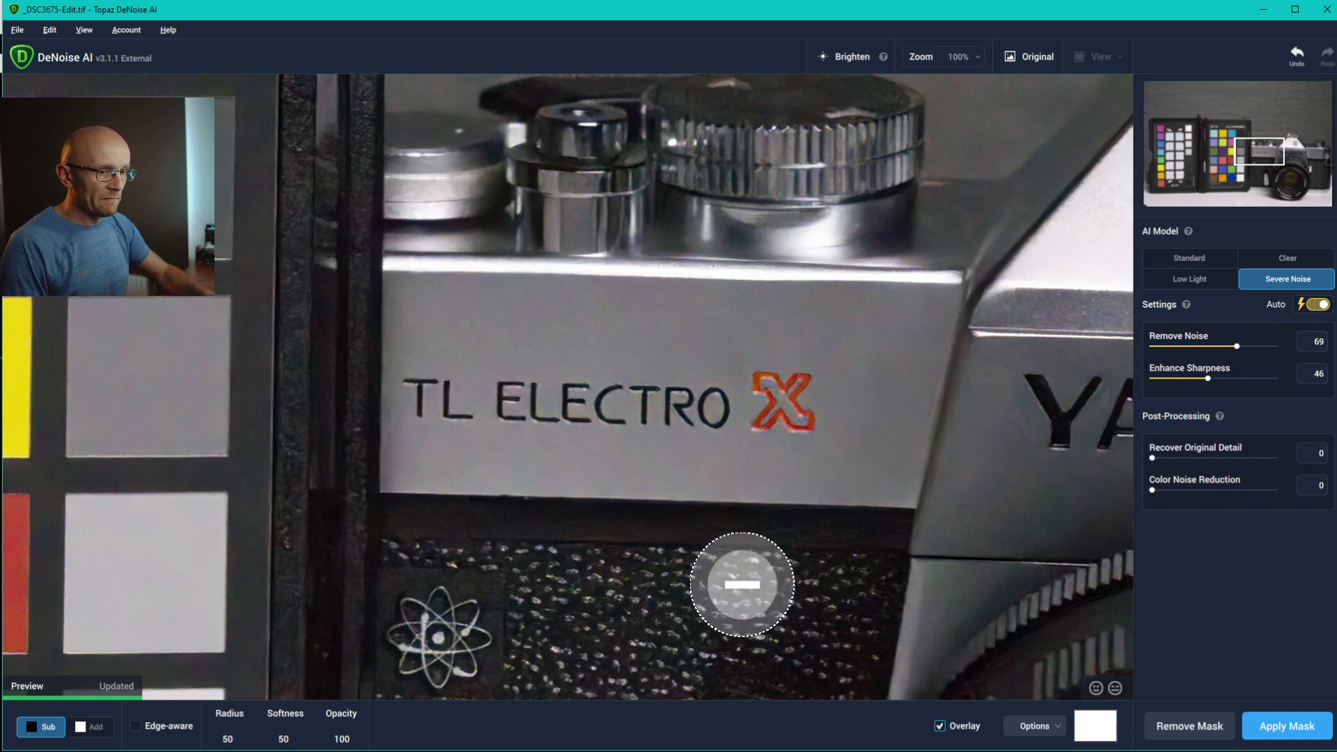
left_click(1036, 731)
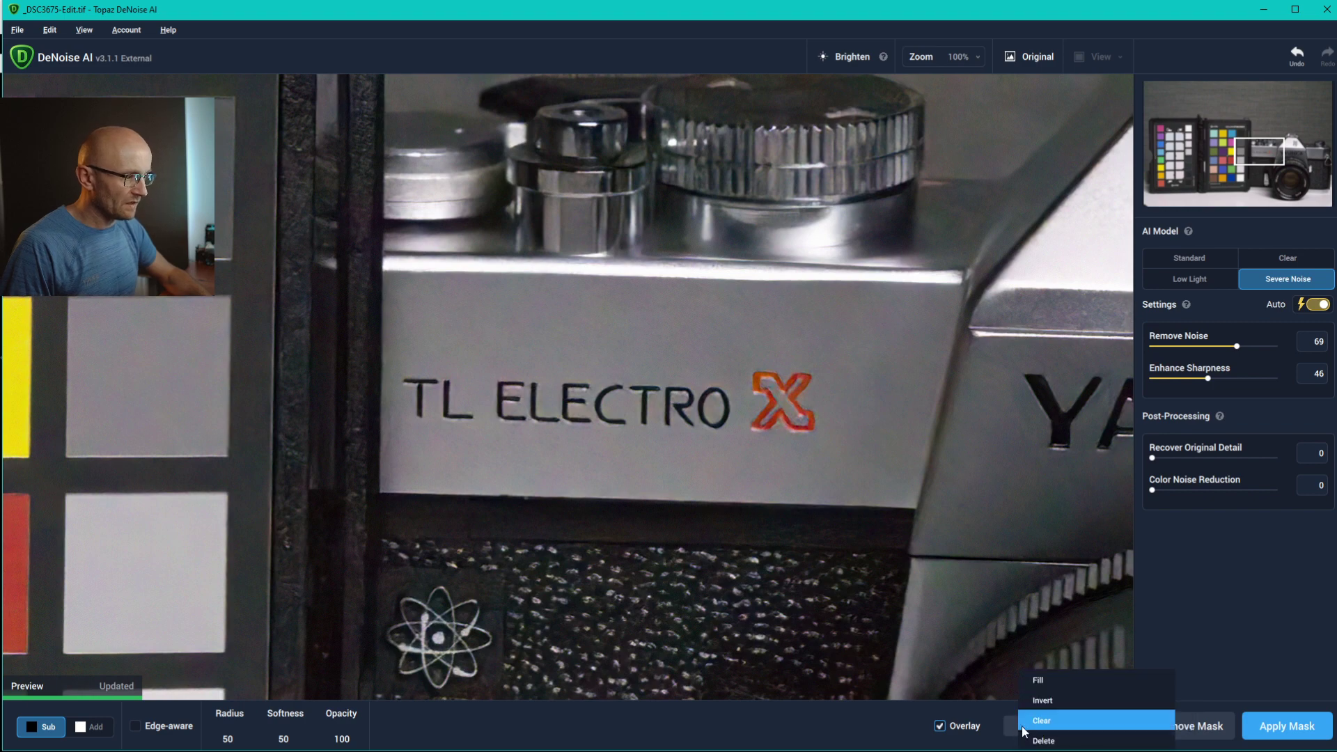
left_click(1202, 727)
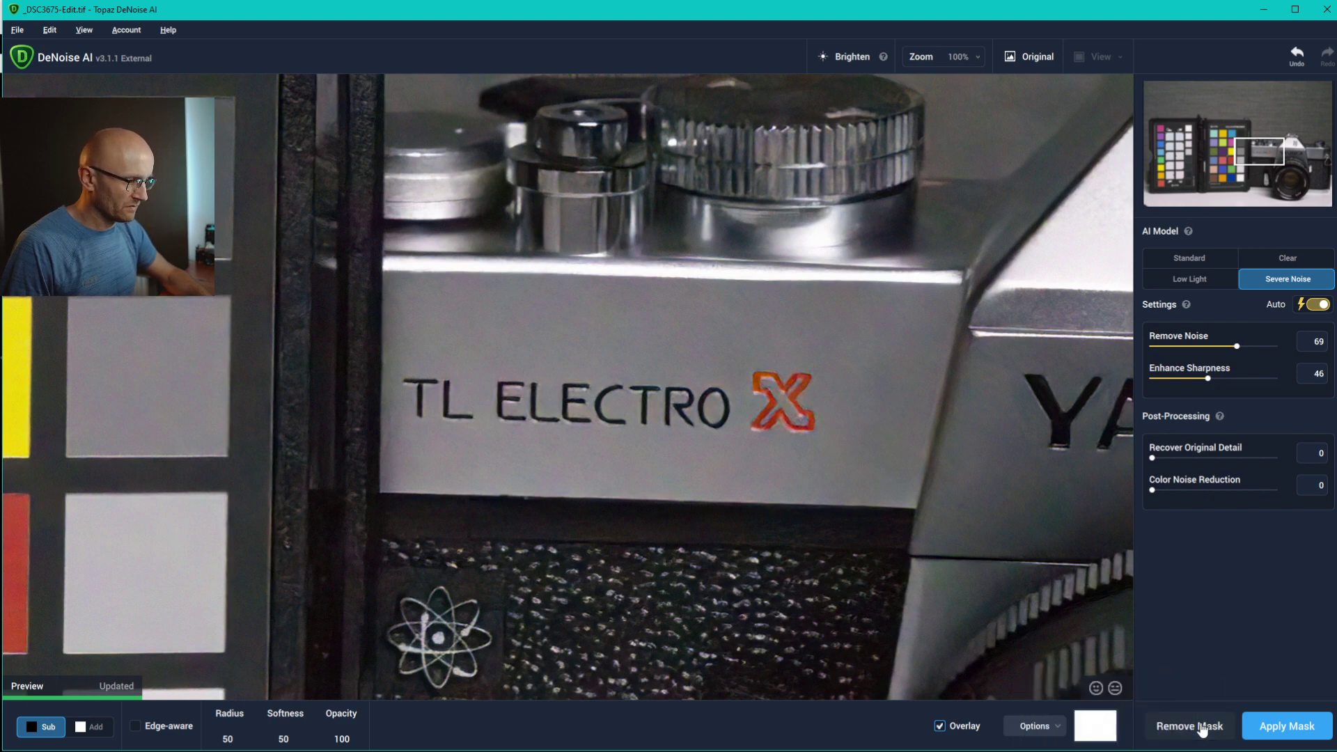
left_click(1202, 727)
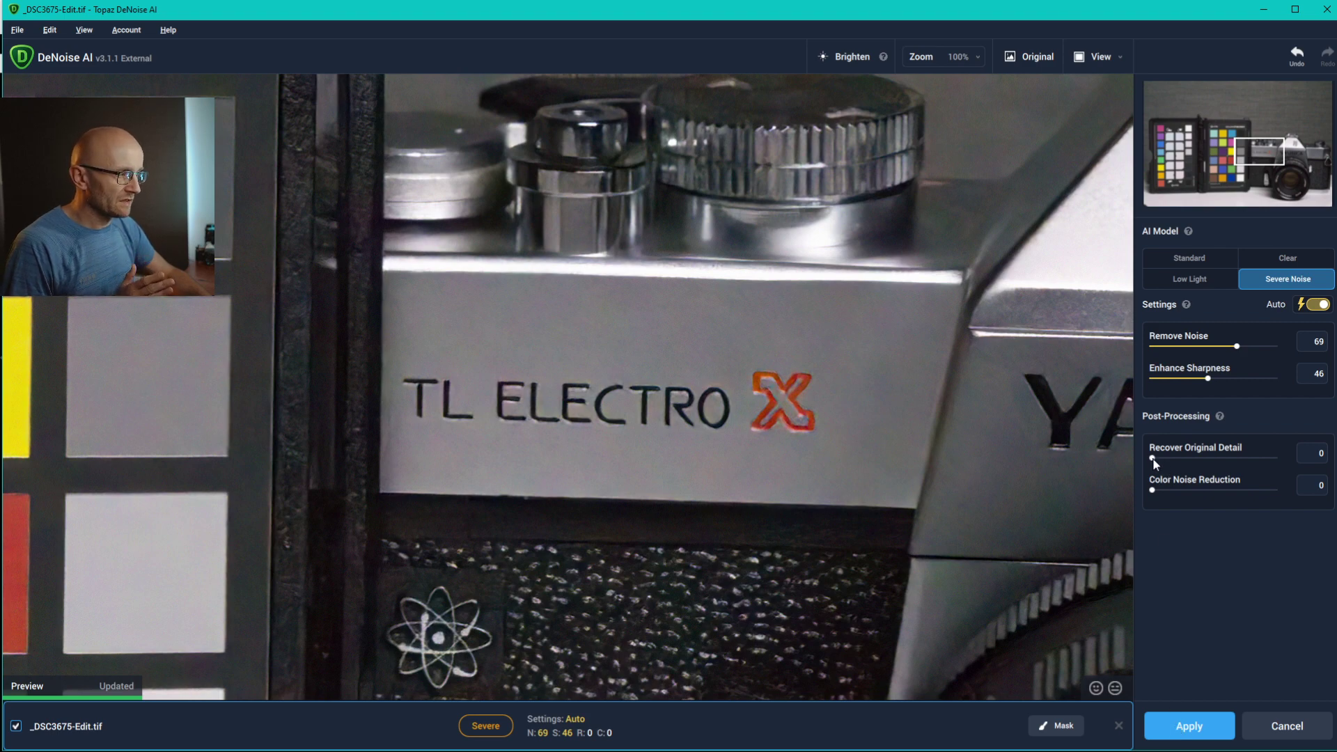
Try Recover Original Detail at 55, 10 and 28, leave it at 0, and apply processing.
mouse_move(1152, 459)
left_mouse_down()
mouse_move(1220, 459)
mouse_move(1131, 458)
left_mouse_up()
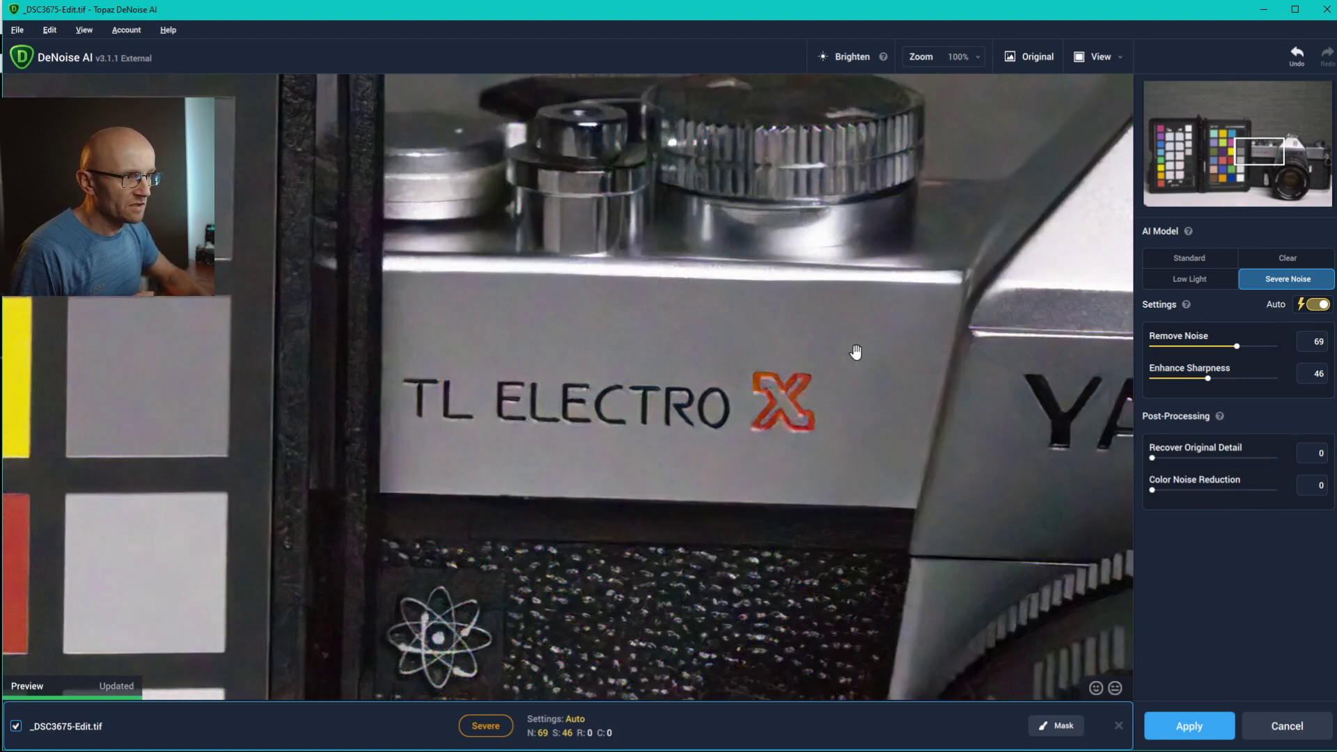
left_click_drag(1153, 458, 1168, 459)
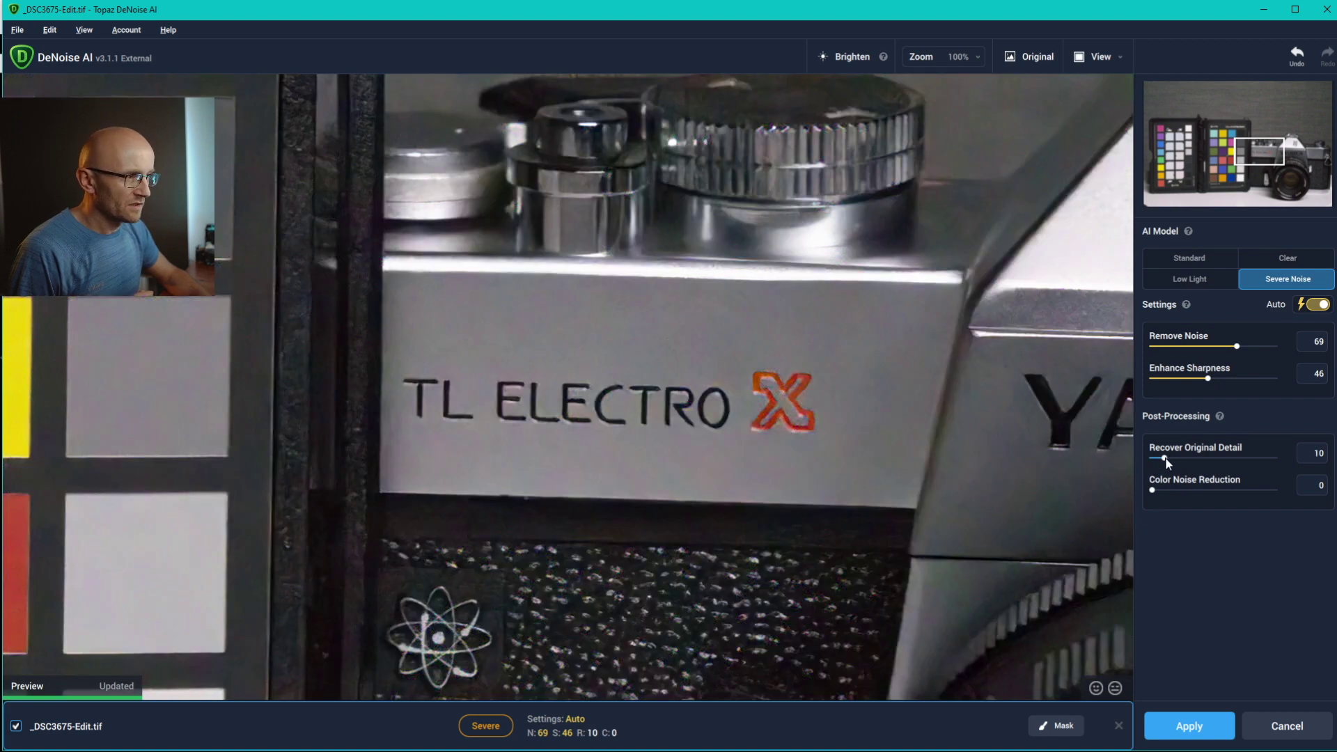
mouse_move(1164, 458)
left_mouse_down()
mouse_move(1187, 457)
mouse_move(1114, 457)
left_mouse_up()
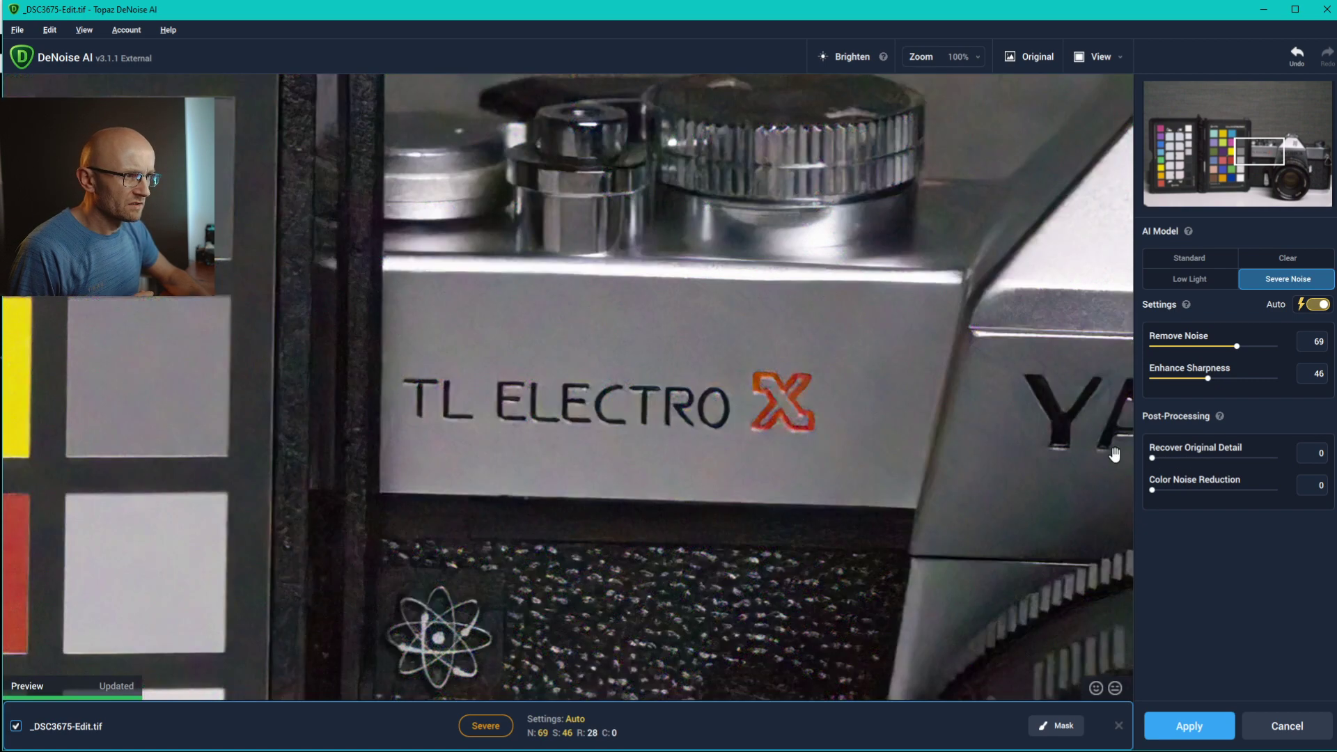
left_click(1188, 728)
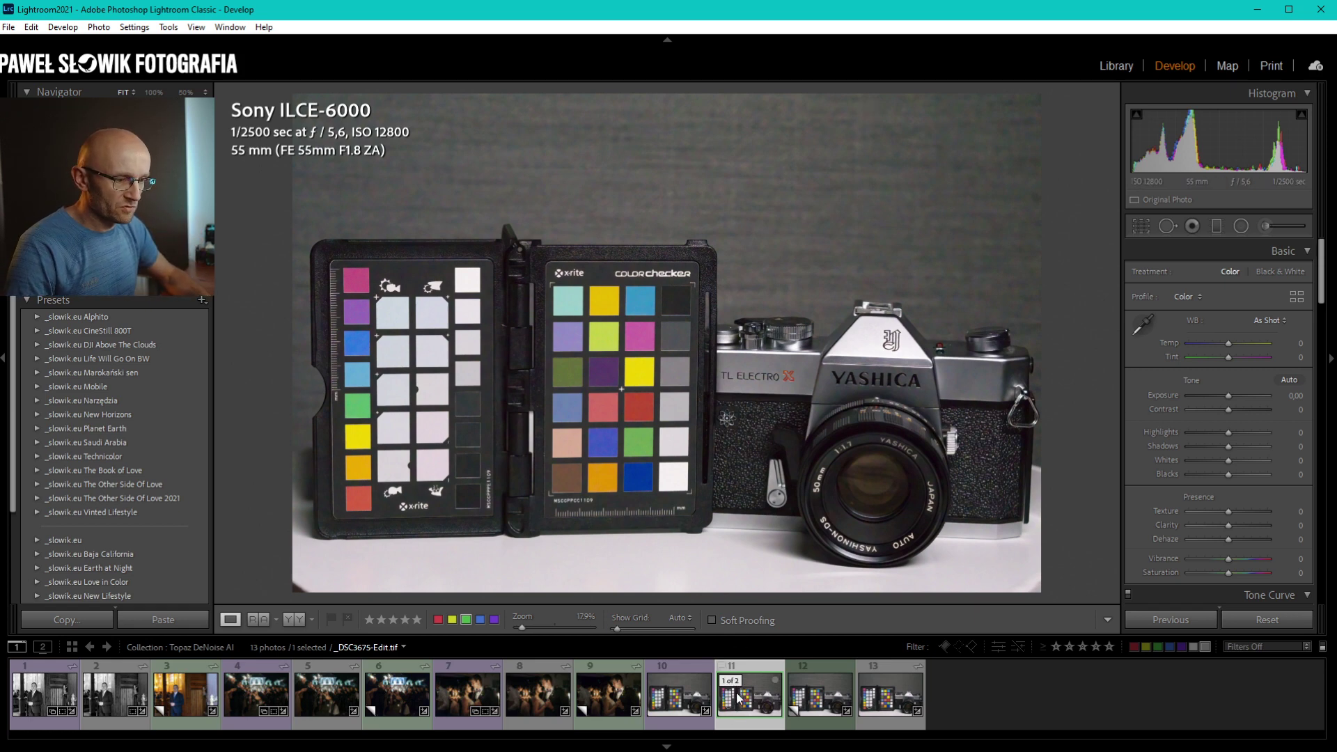
mouse_move(747, 692)
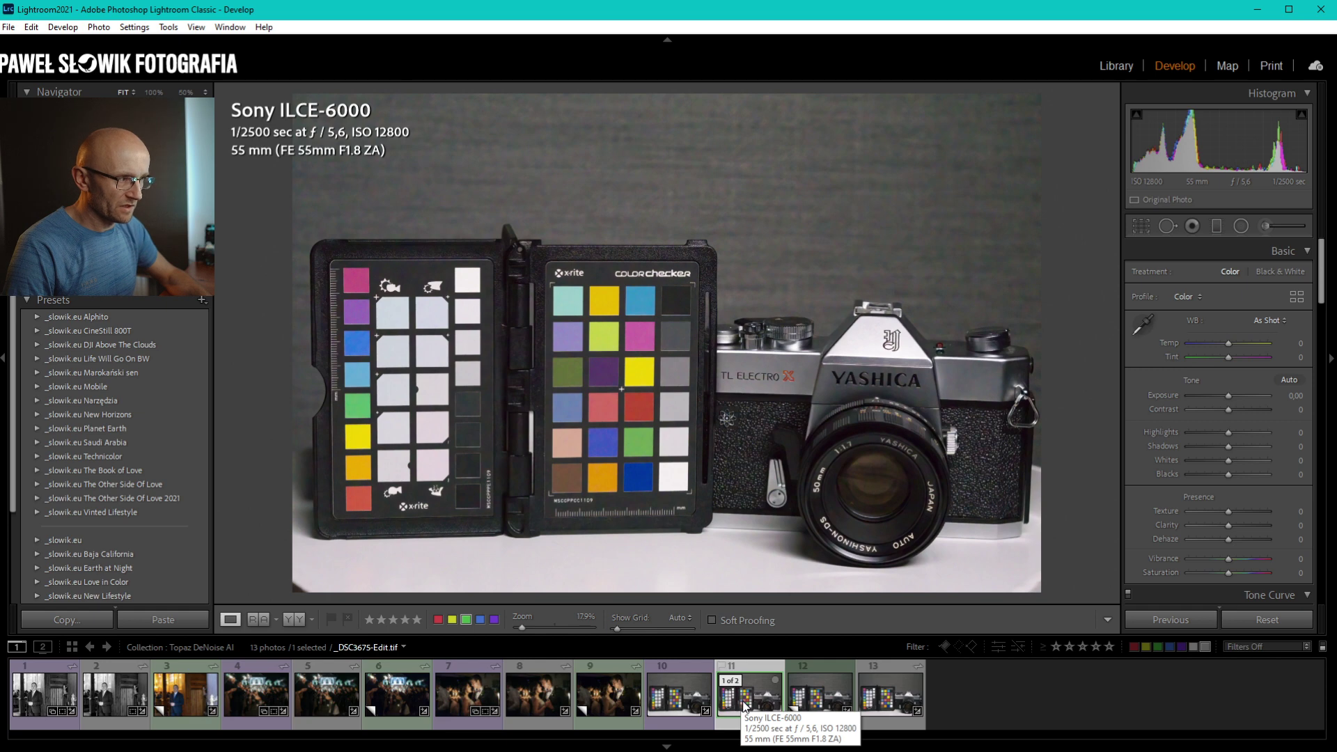
Check photo 12, then inspect the TIF's YASHICA and TL ELECTRO X lettering at 100%.
left_click(819, 706)
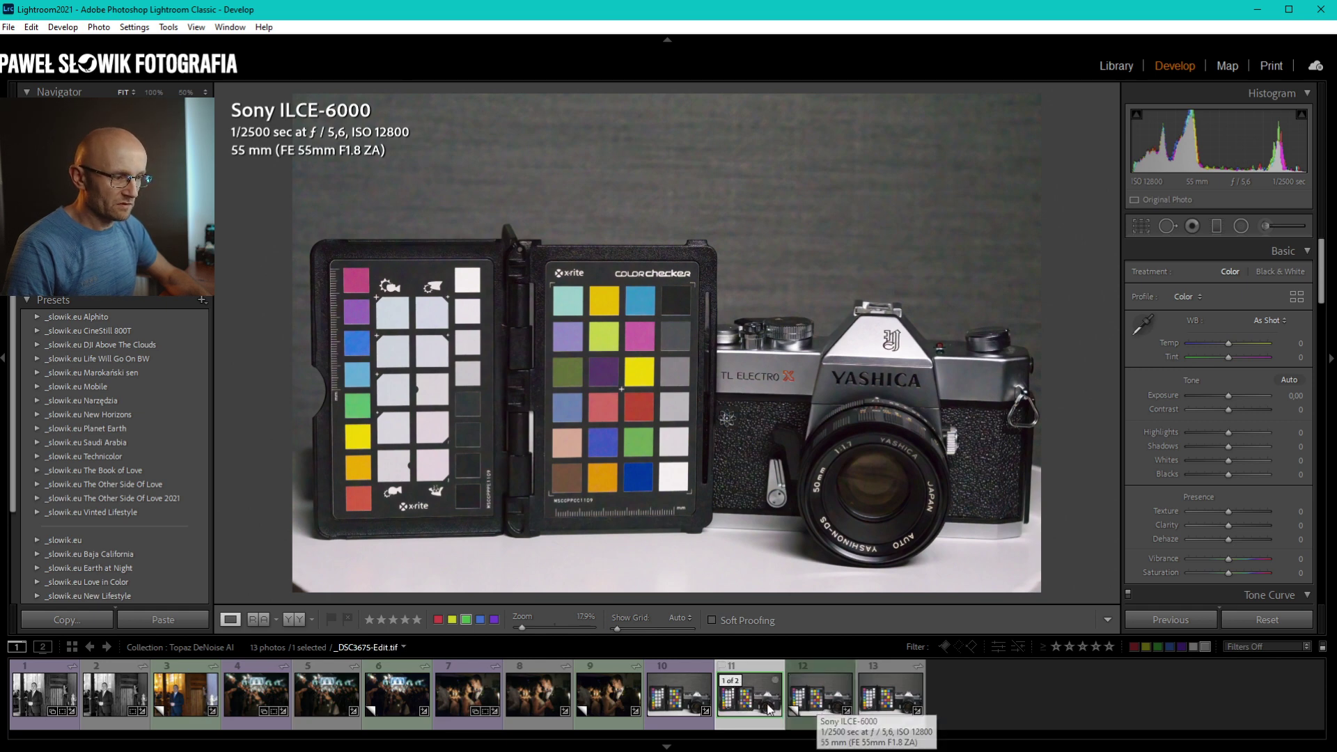
left_click(759, 702)
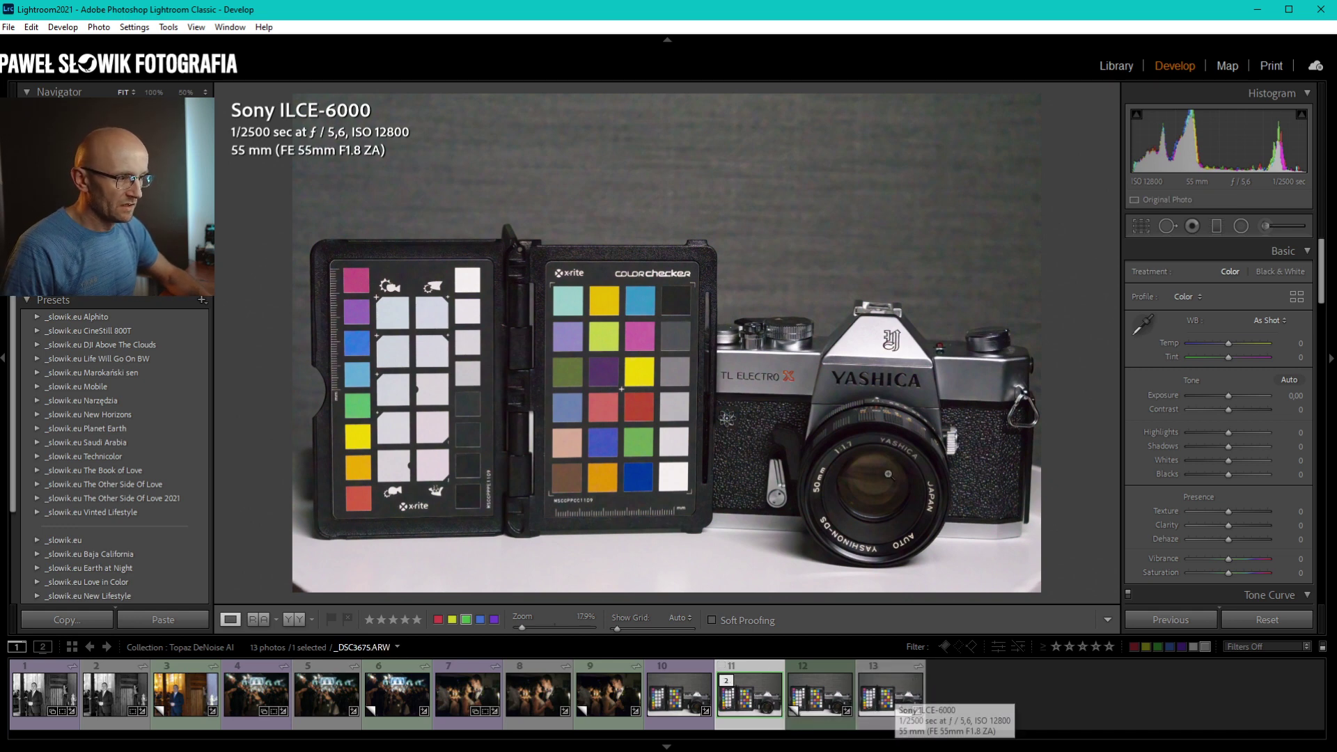
left_click(871, 388)
left_click_drag(472, 323, 1031, 408)
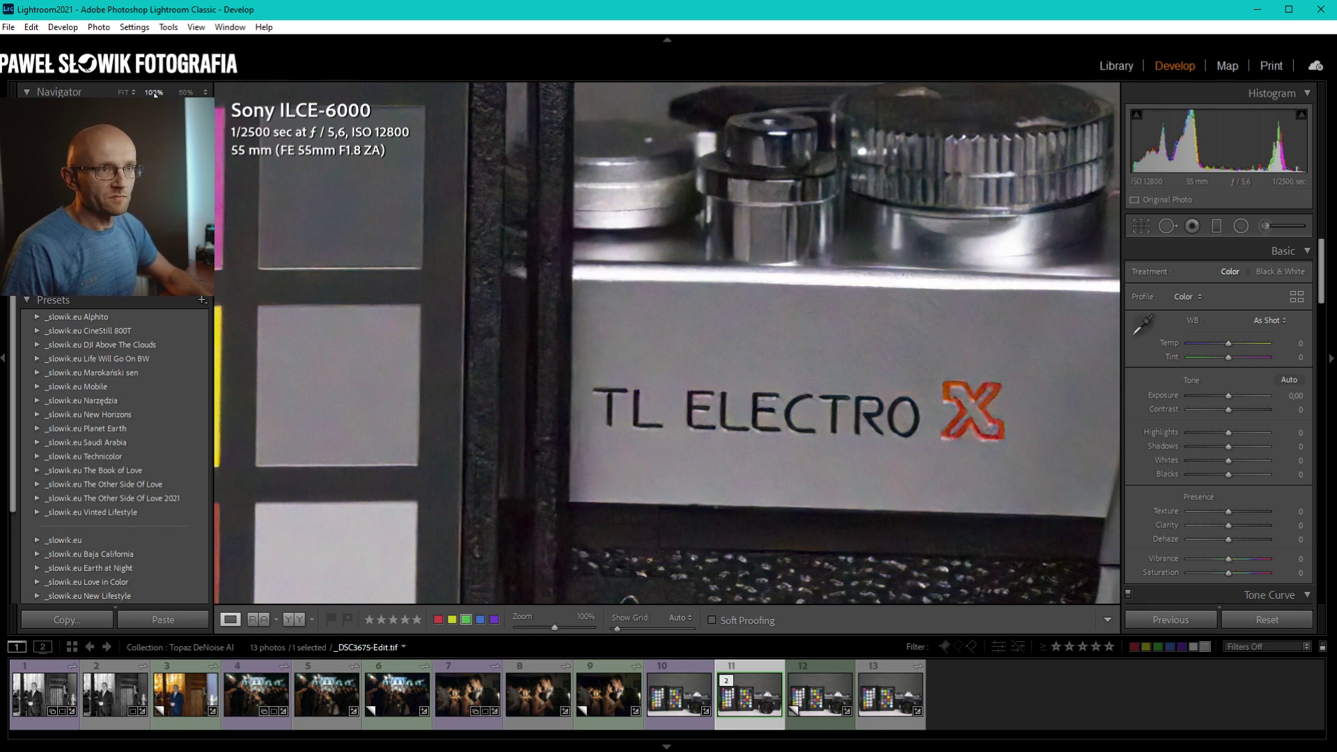
left_click_drag(1013, 404, 270, 210)
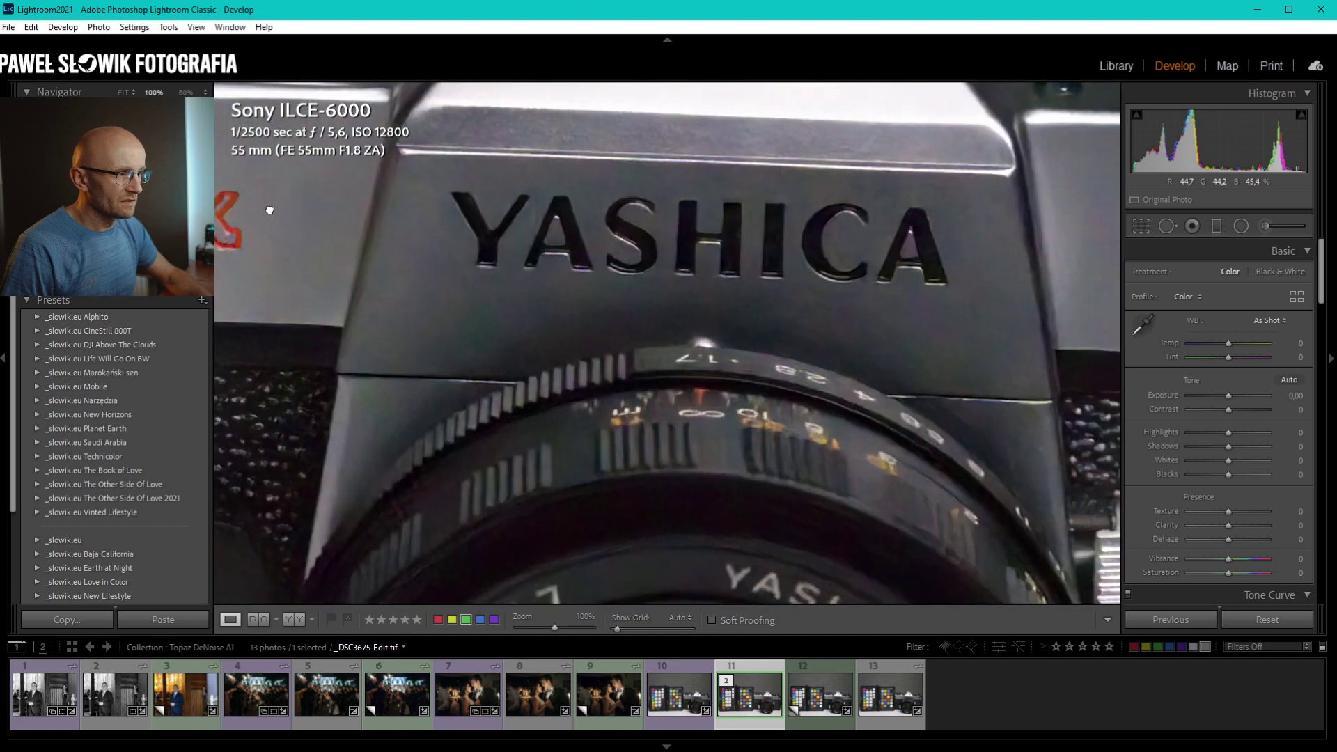
left_click_drag(1026, 445, 376, 492)
mouse_move(552, 318)
left_mouse_down()
mouse_move(711, 508)
mouse_move(883, 292)
left_mouse_up()
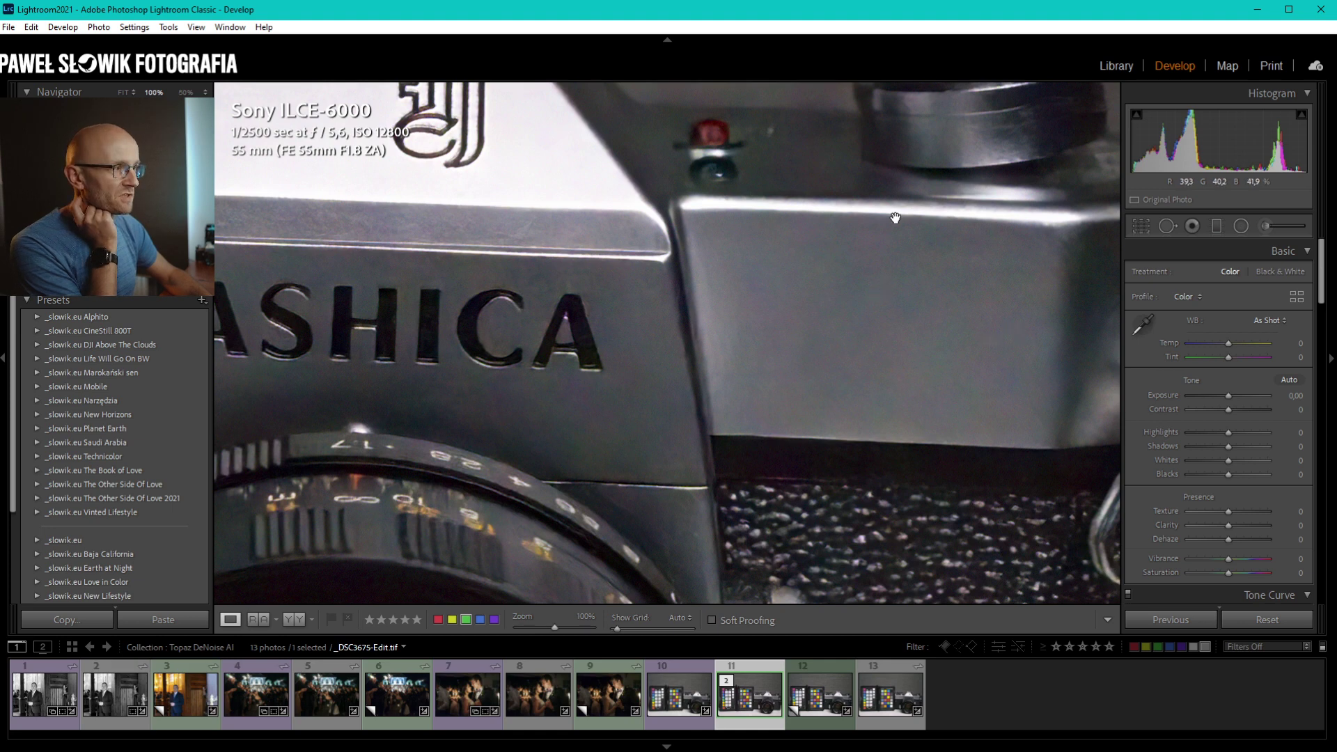
left_click_drag(554, 306, 699, 365)
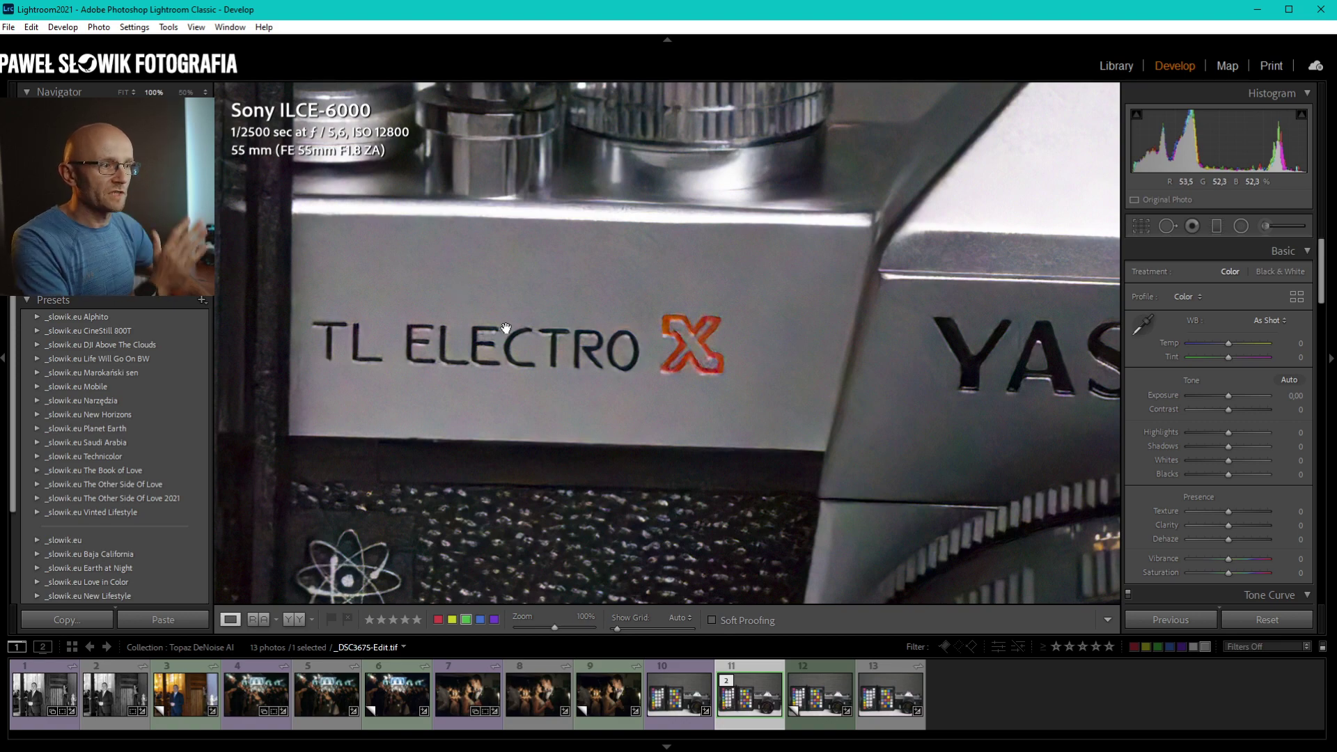
Inspect the ColorChecker patches at 100%, then select photo 13 and go to Library.
left_click(548, 263)
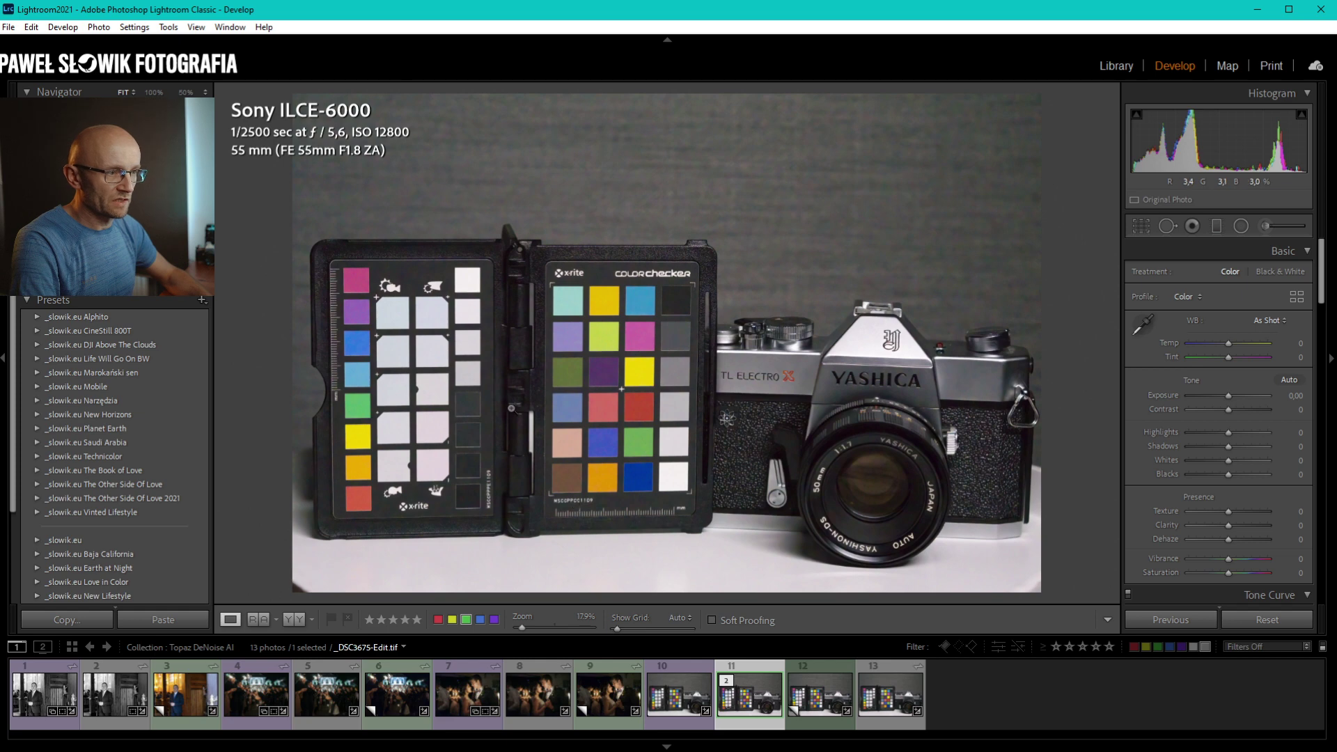
left_click(546, 410)
left_click_drag(1009, 307, 341, 578)
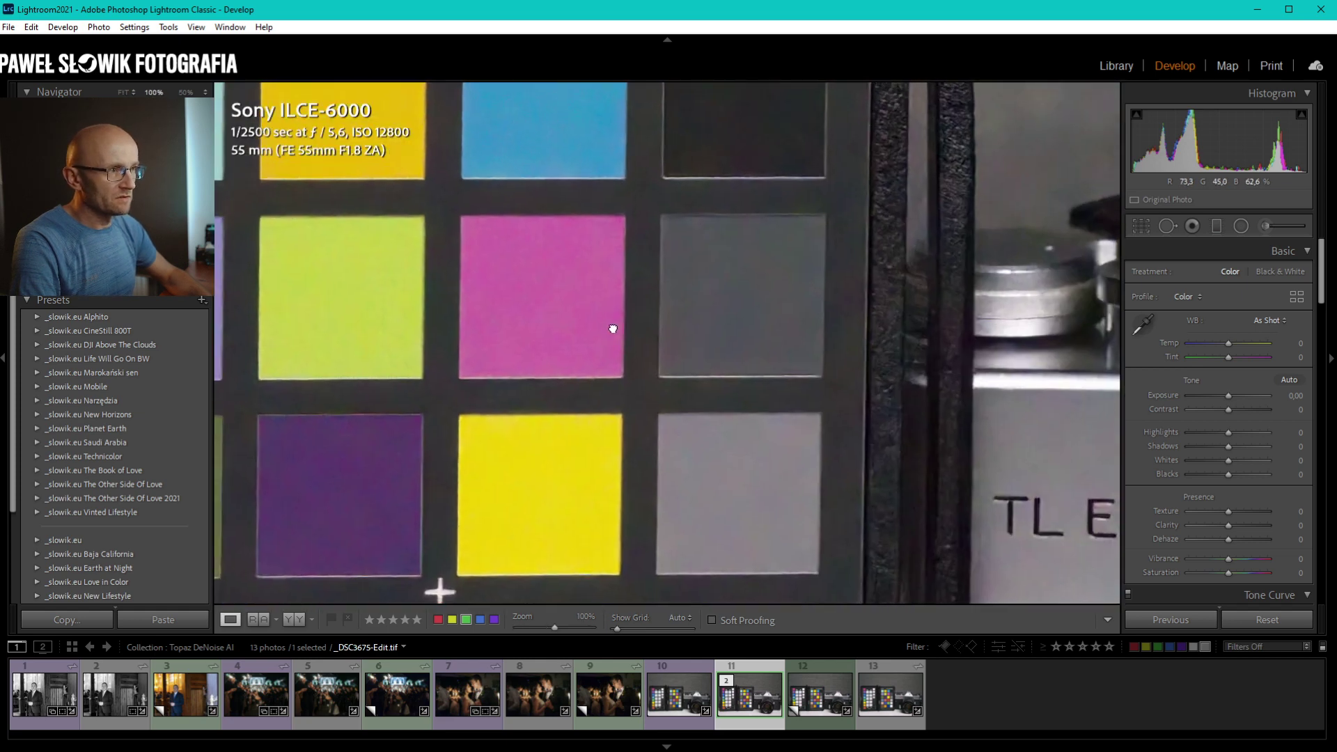
left_click_drag(613, 328, 851, 585)
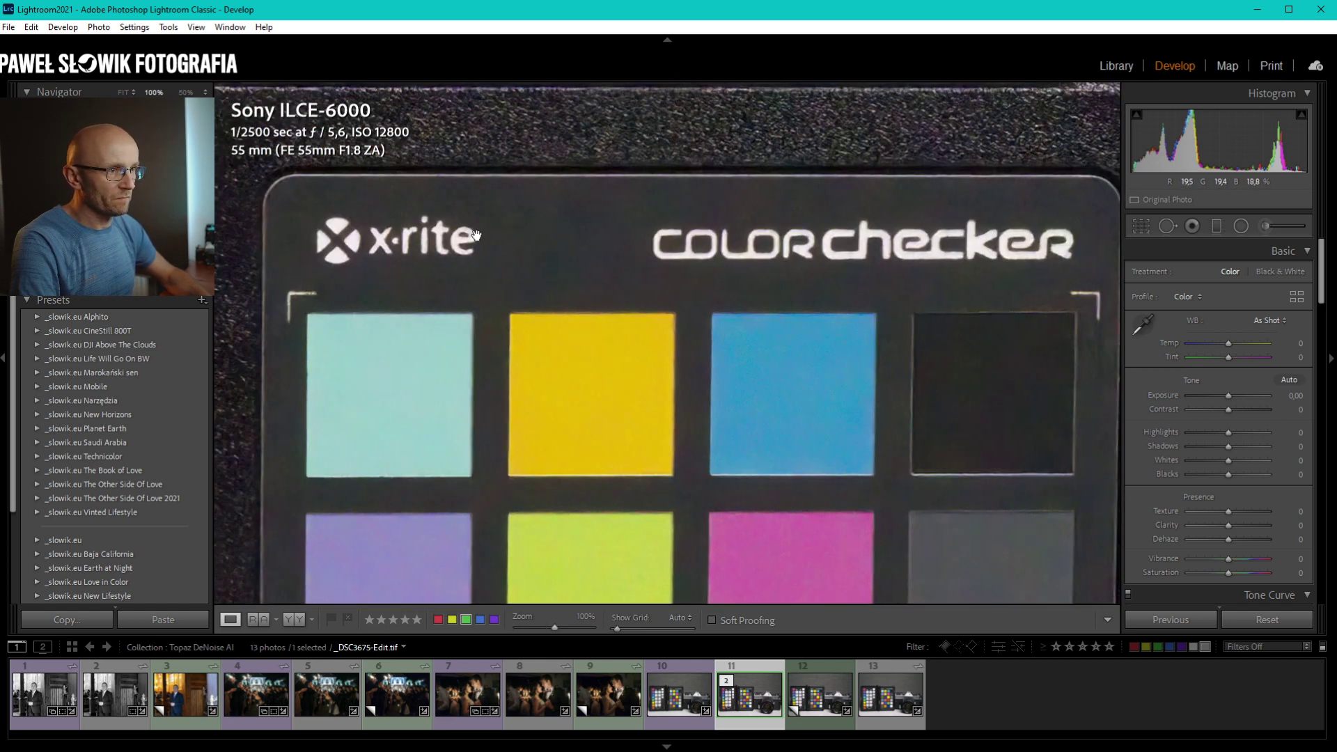
left_click(886, 699)
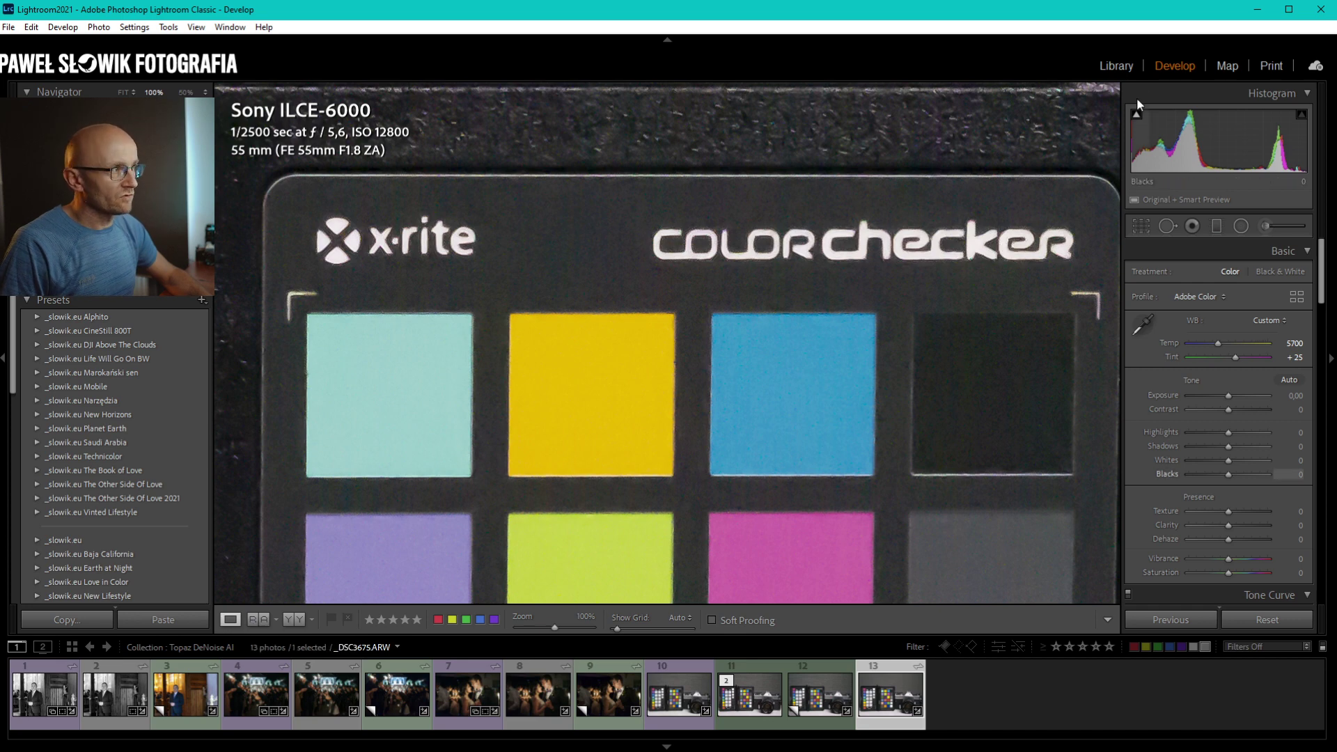
left_click(1117, 66)
left_click(750, 694, "ctrl")
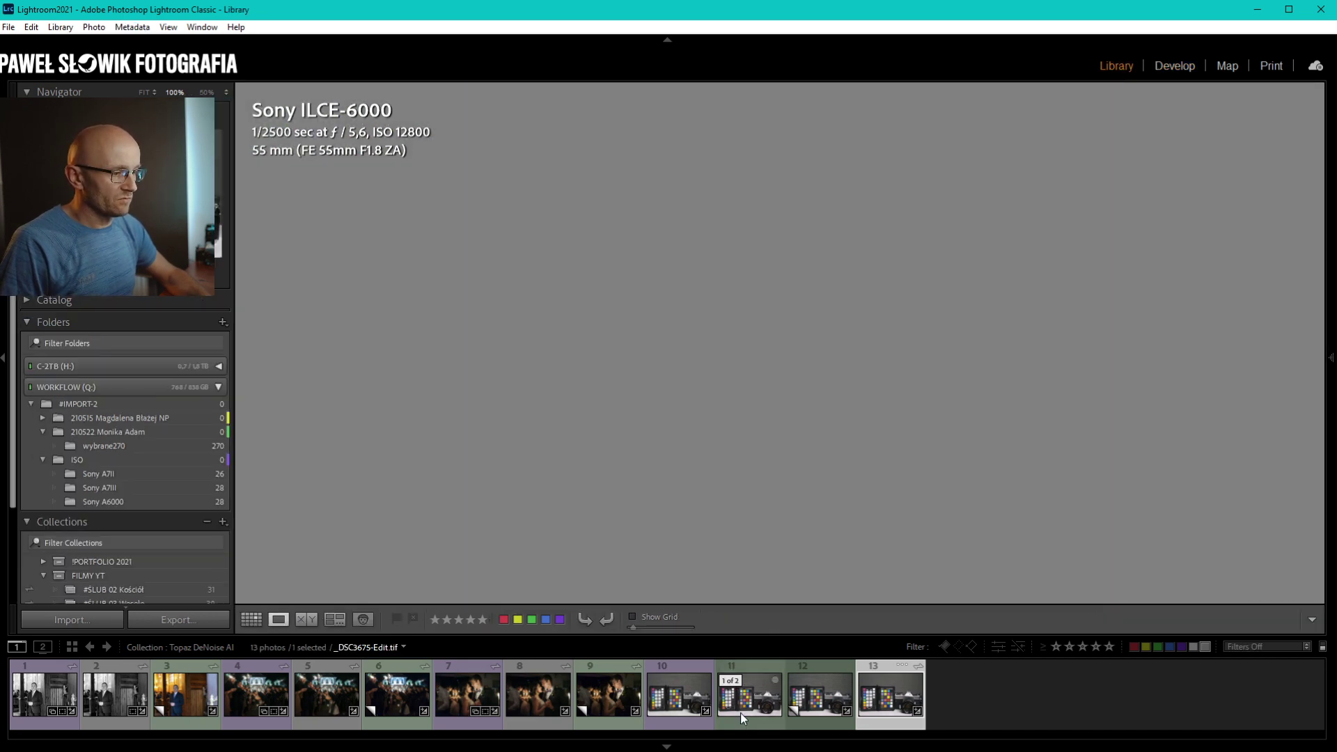
left_click(307, 621)
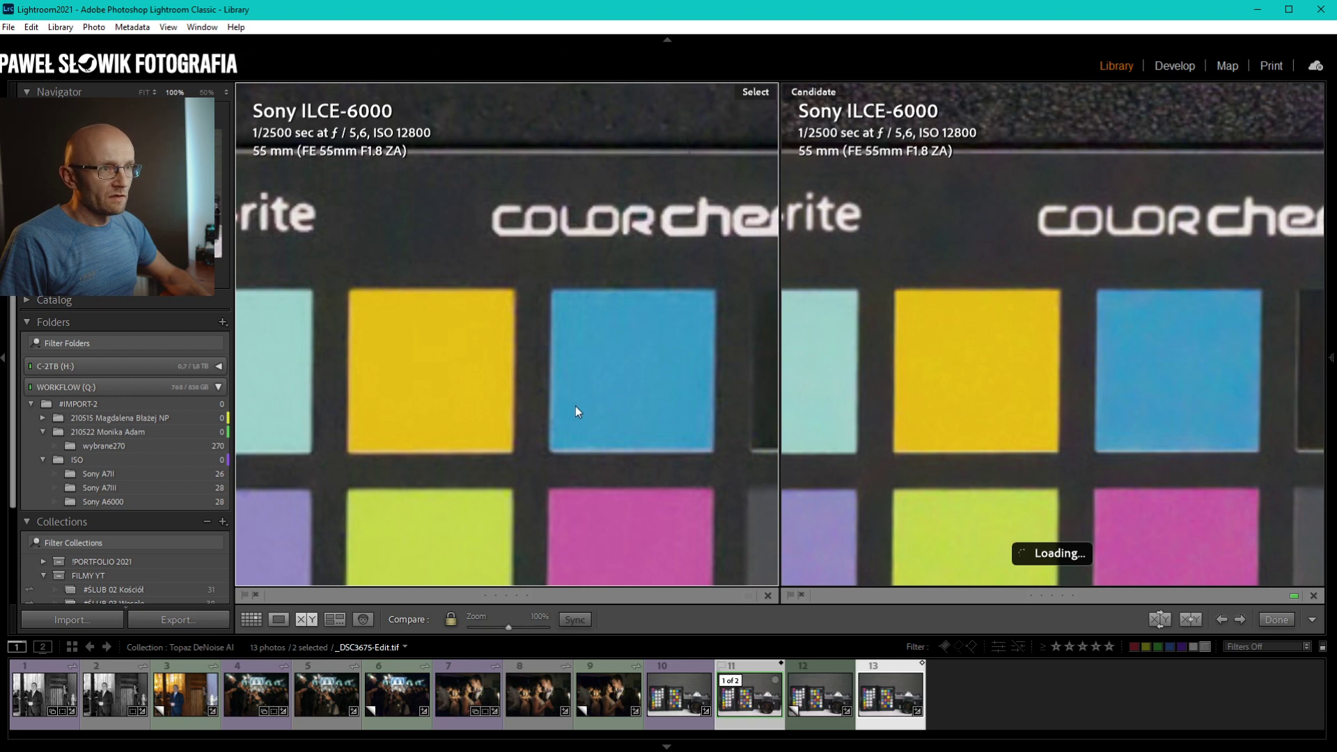
left_click_drag(594, 424, 251, 493)
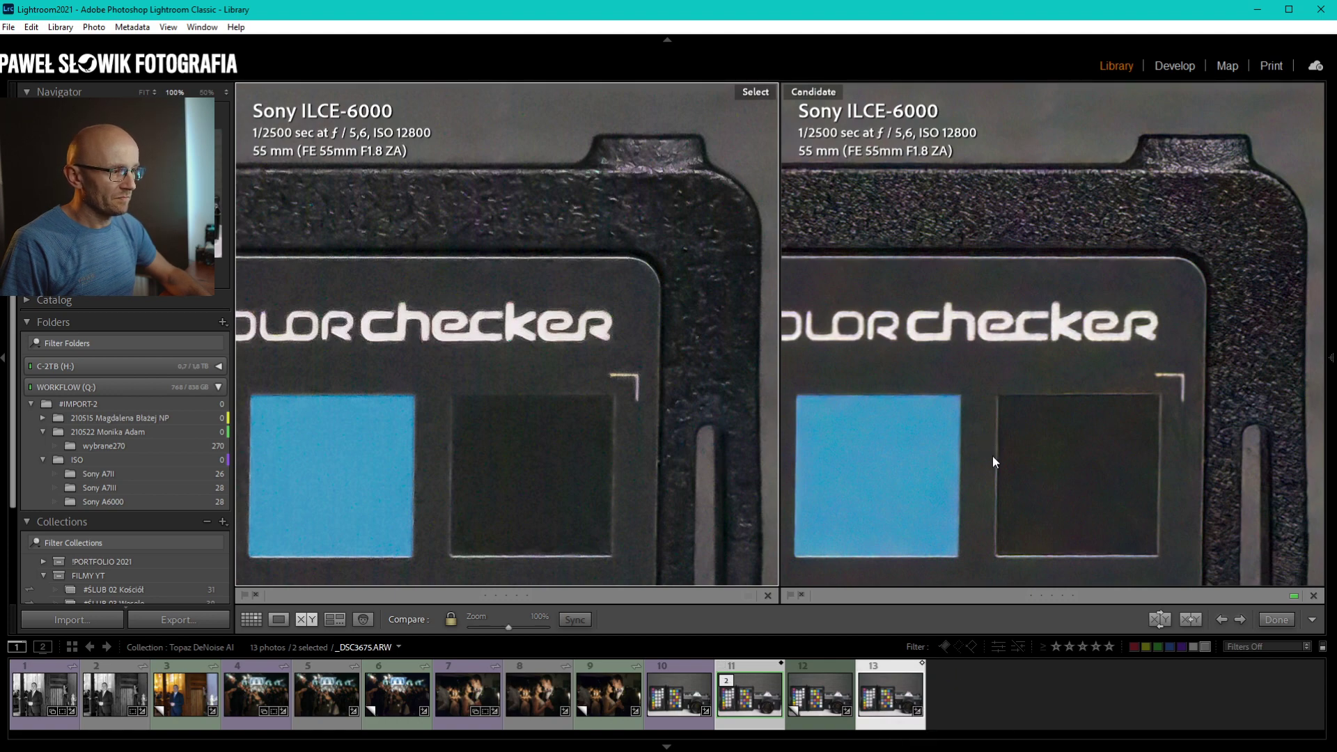
left_click(993, 679)
left_click(888, 697)
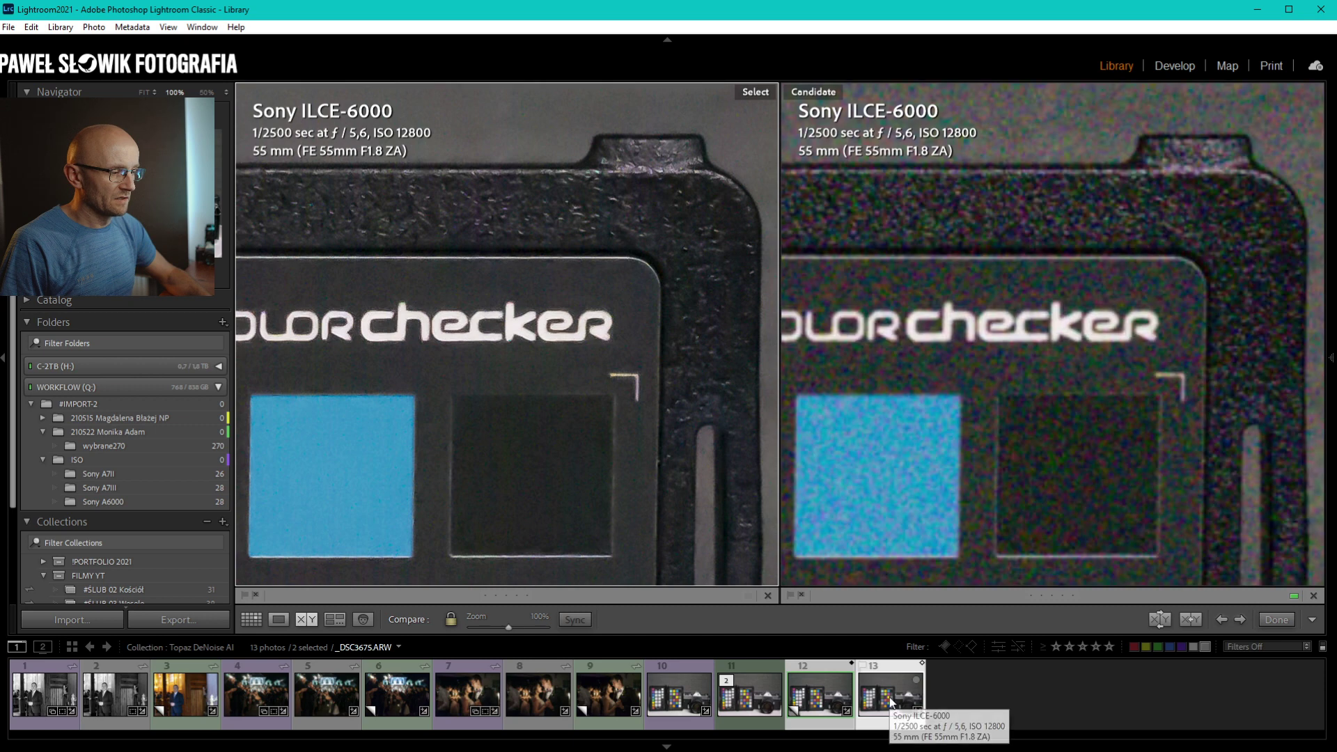
left_click(818, 700, "ctrl")
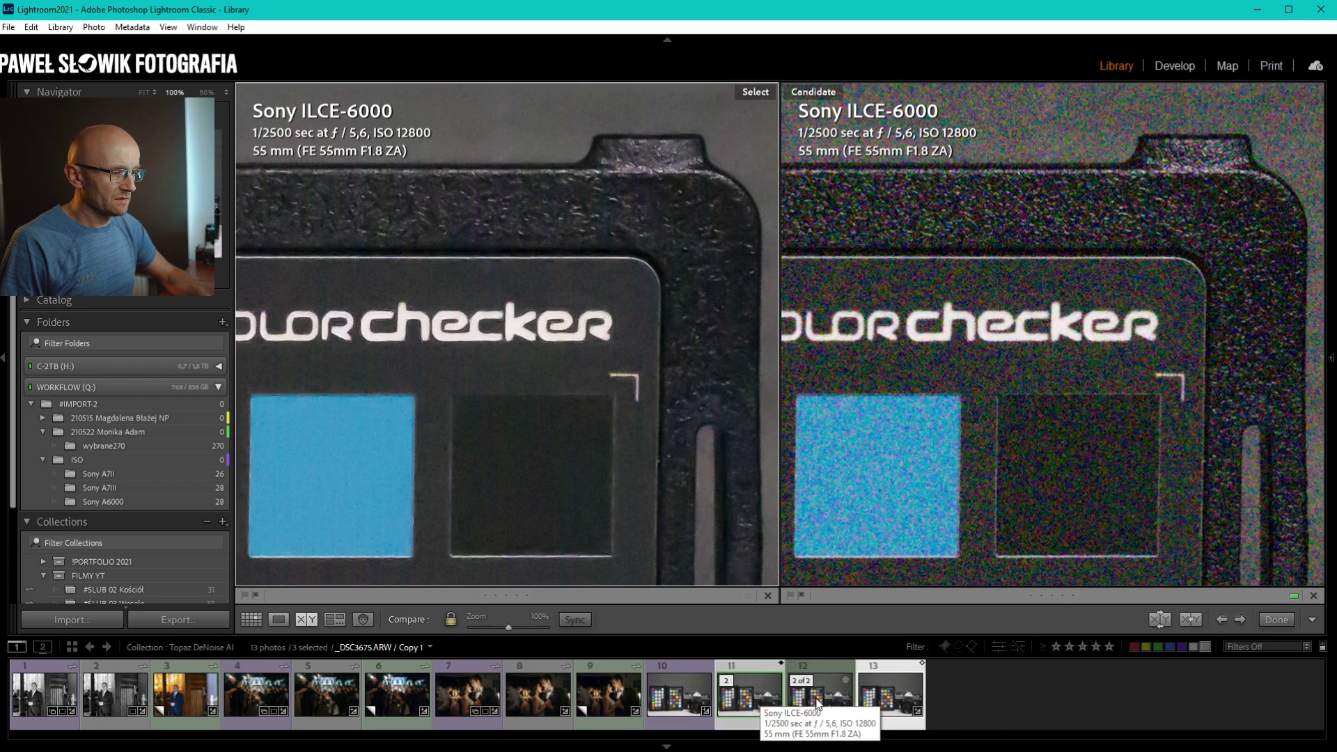
left_click(818, 702, "ctrl")
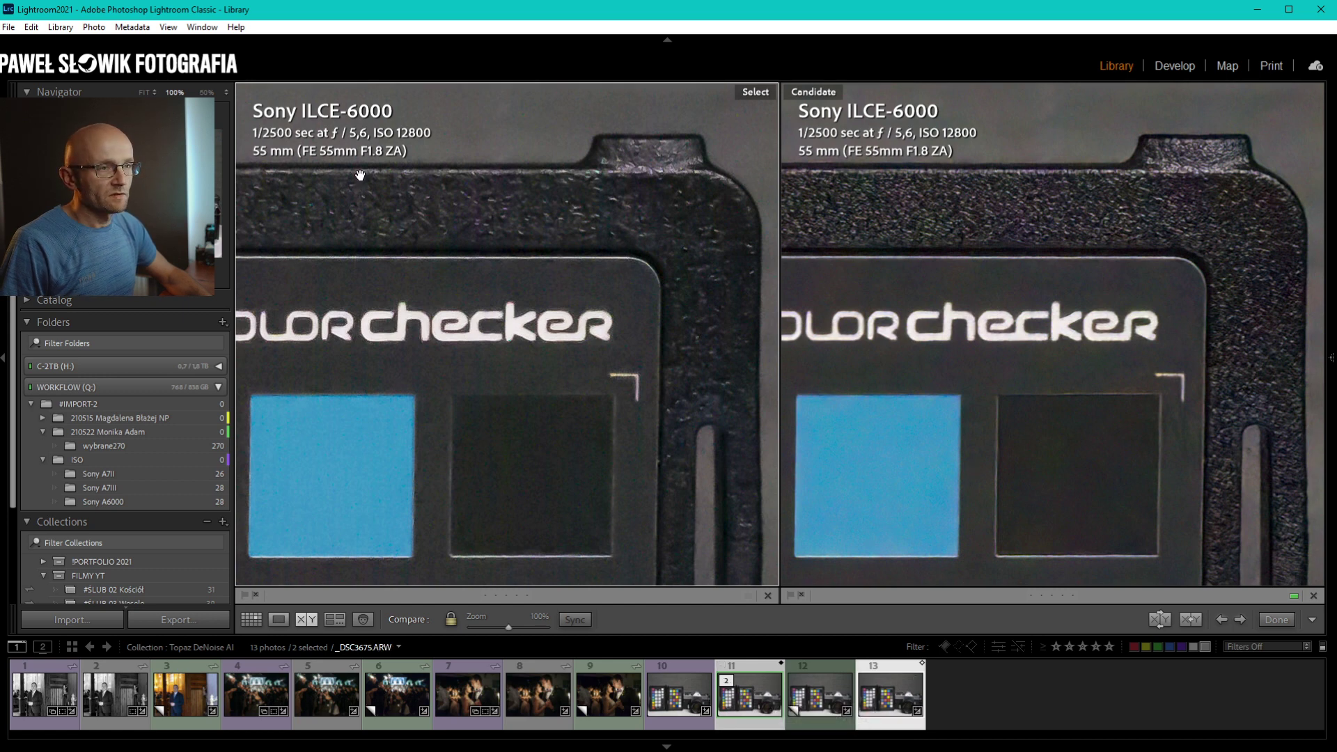
key("i")
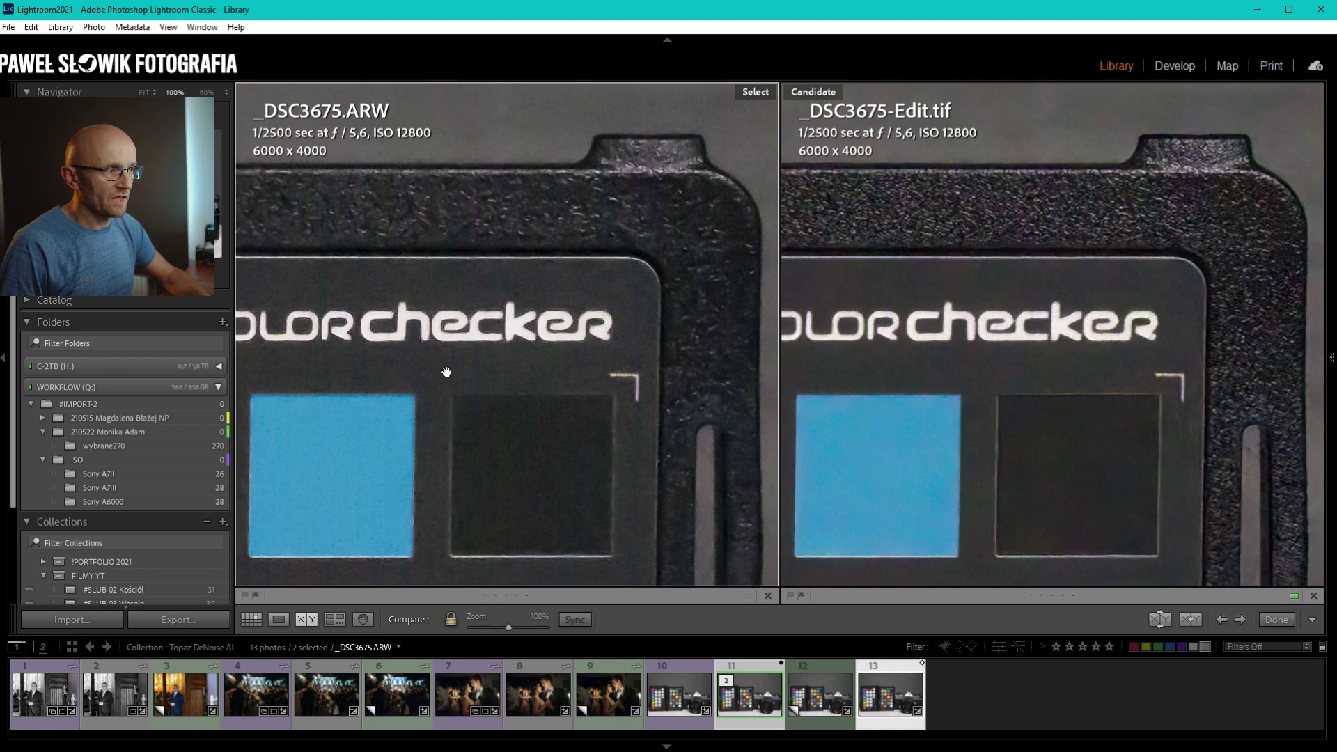
mouse_move(447, 373)
left_mouse_down()
mouse_move(663, 179)
mouse_move(382, 346)
mouse_move(410, 267)
mouse_move(437, 293)
left_mouse_up()
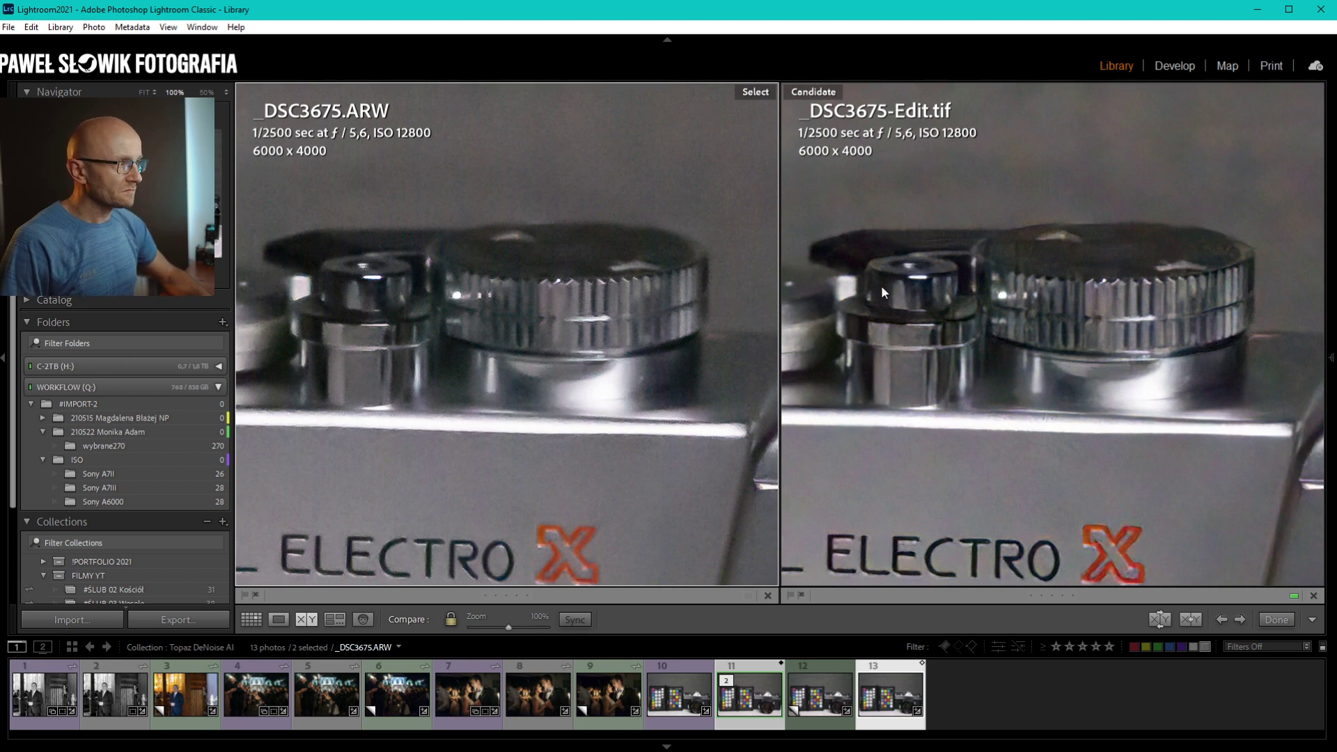
left_click_drag(1227, 212, 1173, 421)
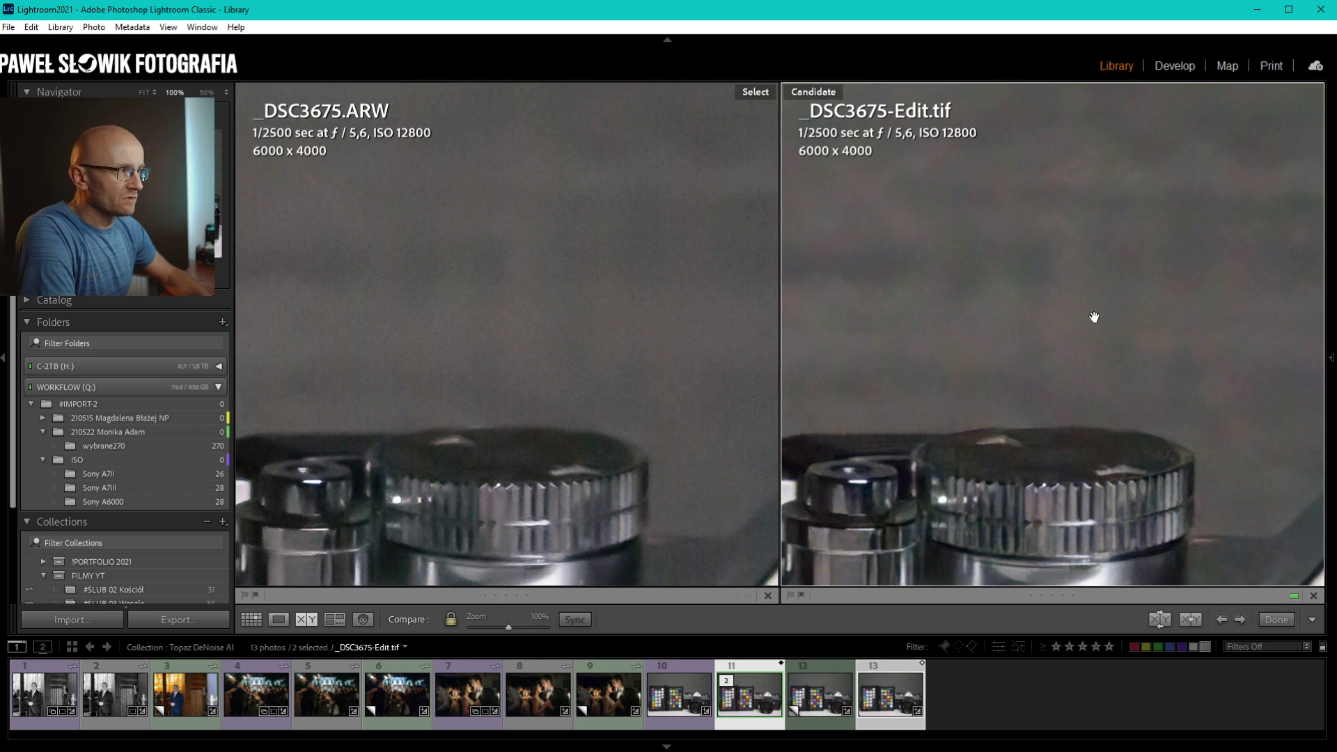
left_click_drag(1026, 501, 1024, 302)
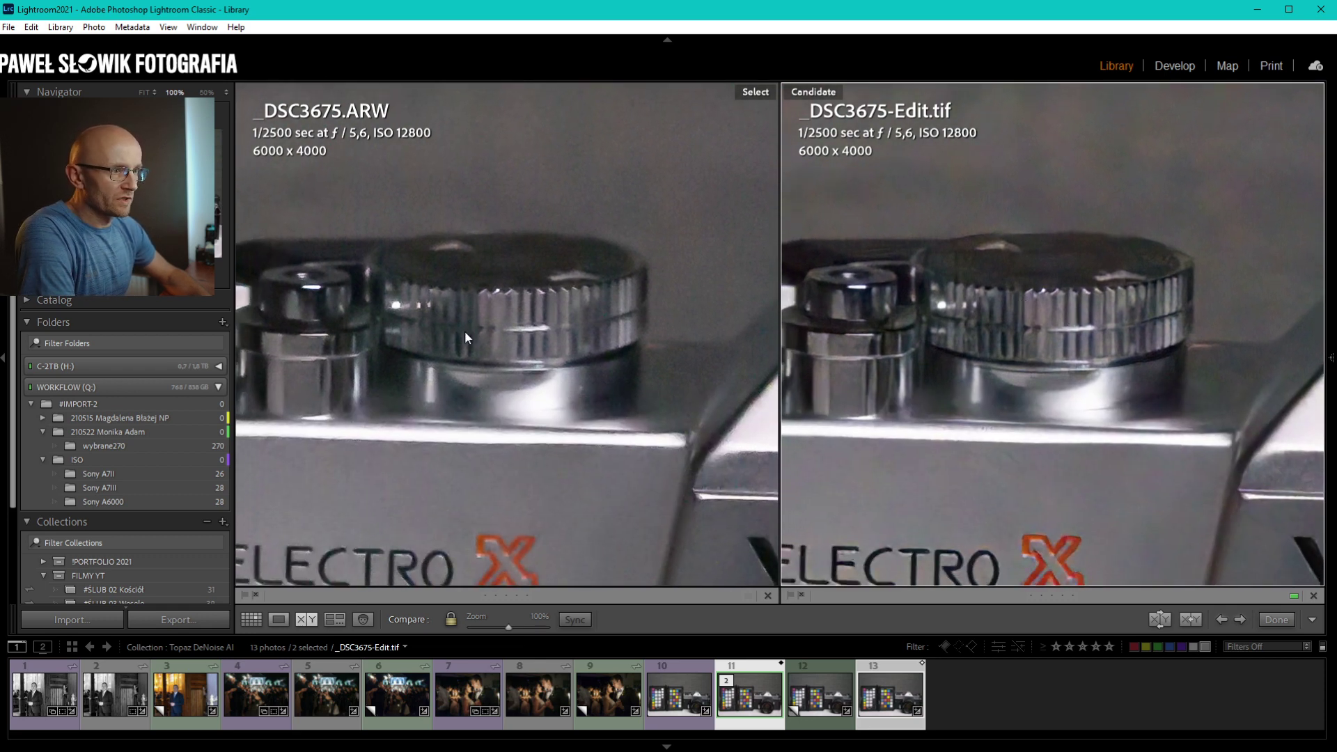
mouse_move(425, 370)
left_mouse_down()
mouse_move(499, 324)
mouse_move(499, 303)
left_mouse_up()
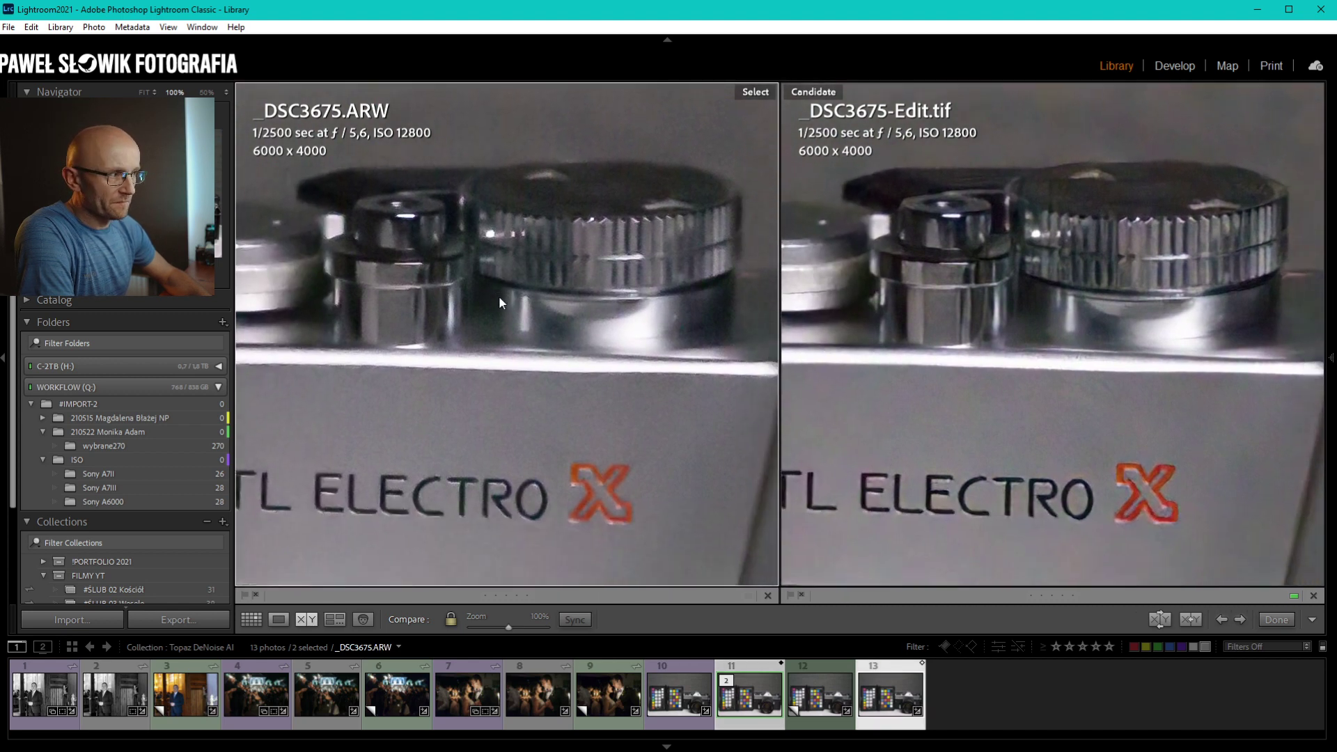
left_click_drag(498, 295, 500, 313)
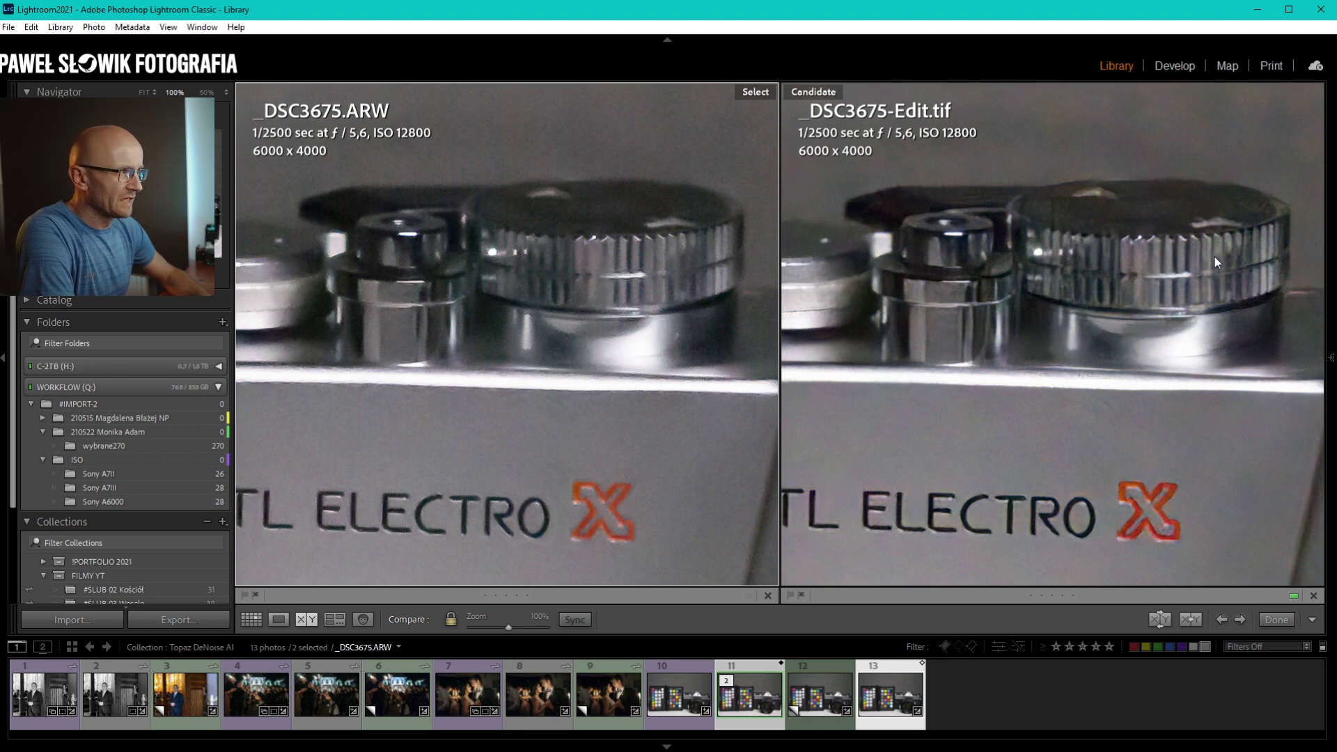
mouse_move(1146, 283)
left_mouse_down()
mouse_move(1272, 265)
mouse_move(1139, 273)
left_mouse_up()
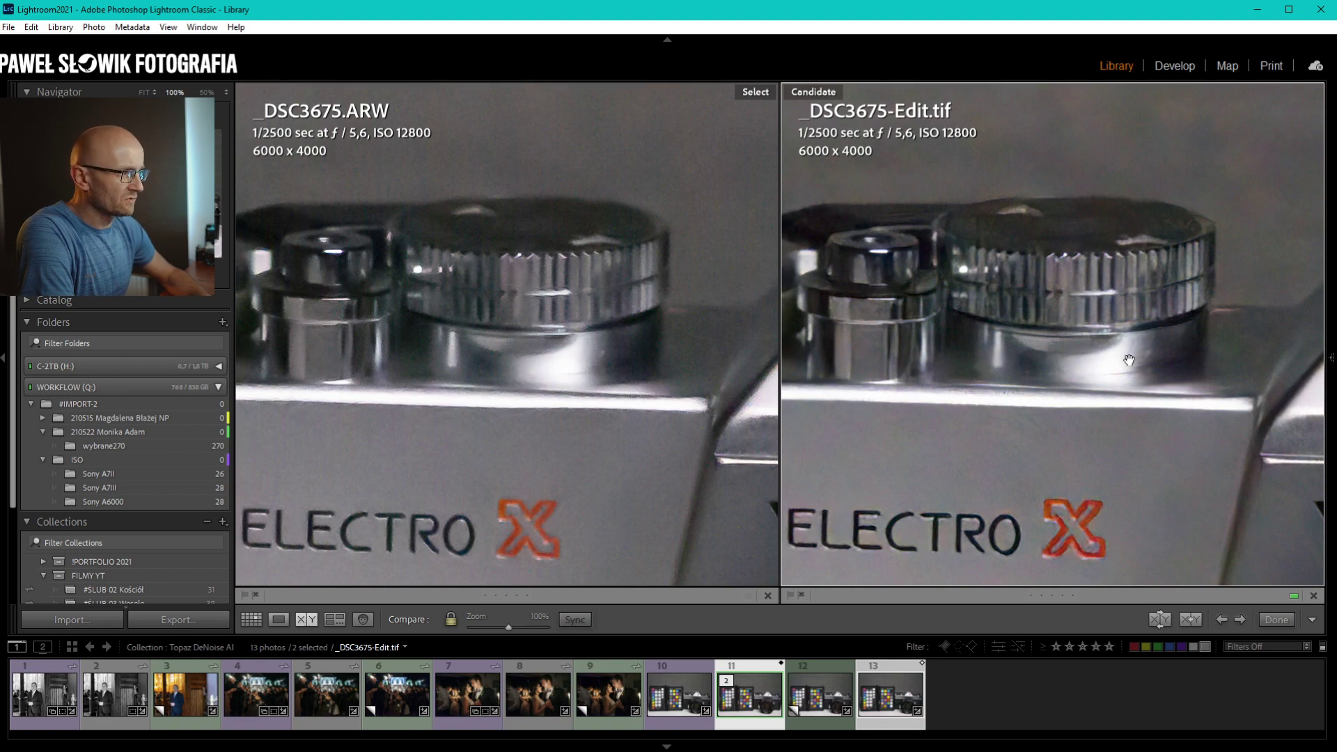
left_click_drag(998, 214, 783, 438)
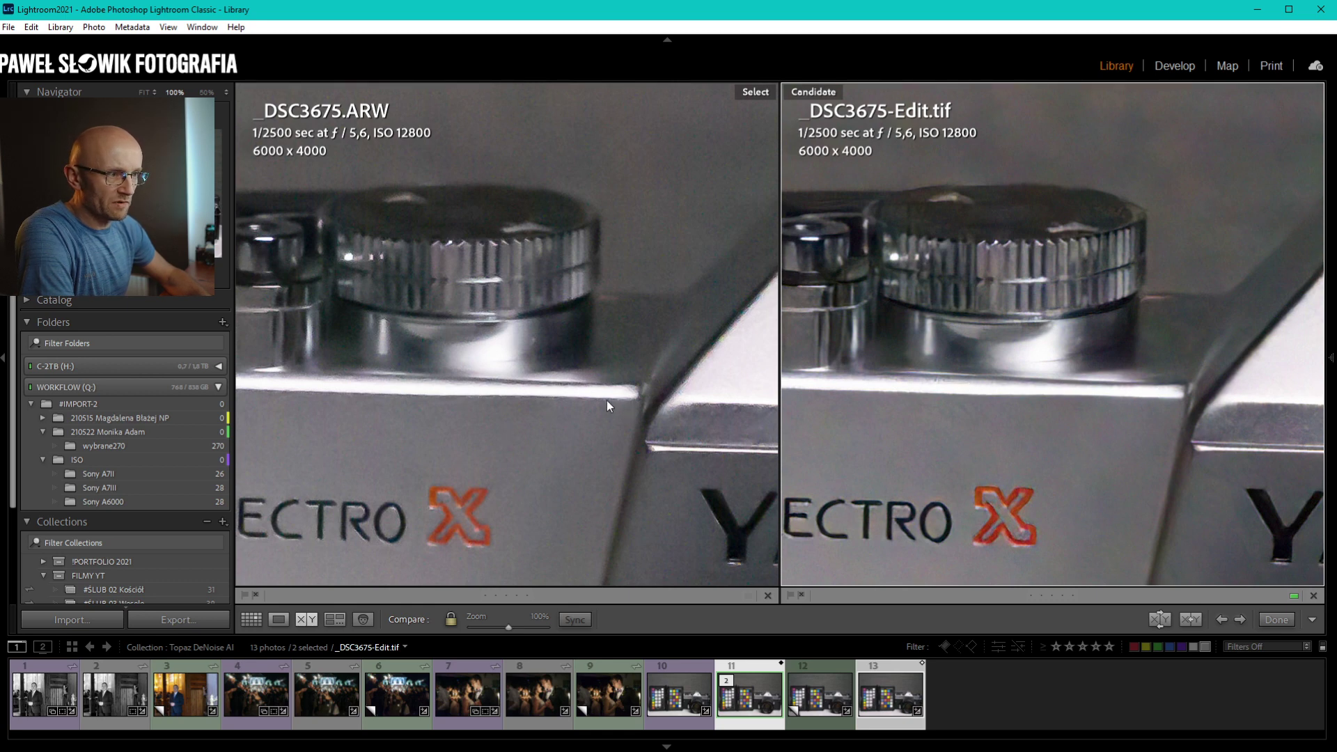
left_click(429, 395)
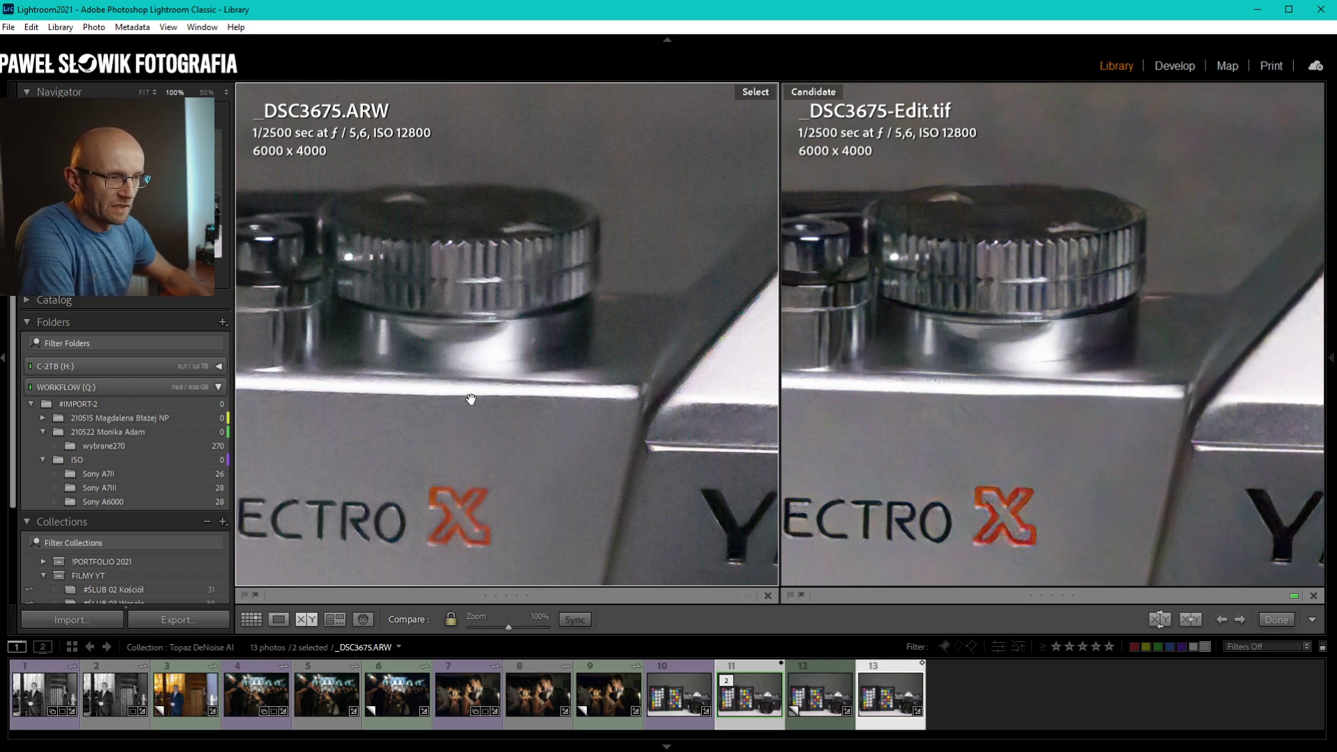
Load the original raw photo in Develop and scroll down to its Detail panel.
left_click(1182, 66)
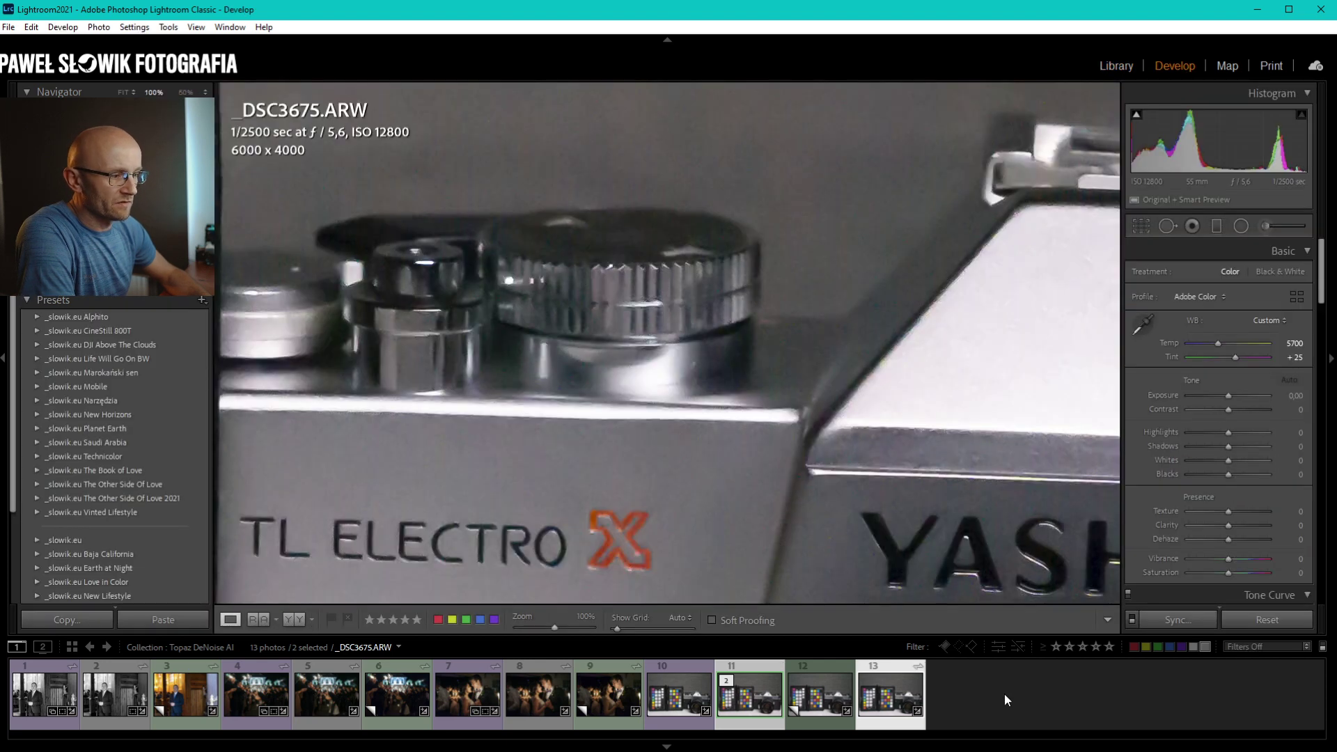
key("ctrl+d")
left_click(902, 709)
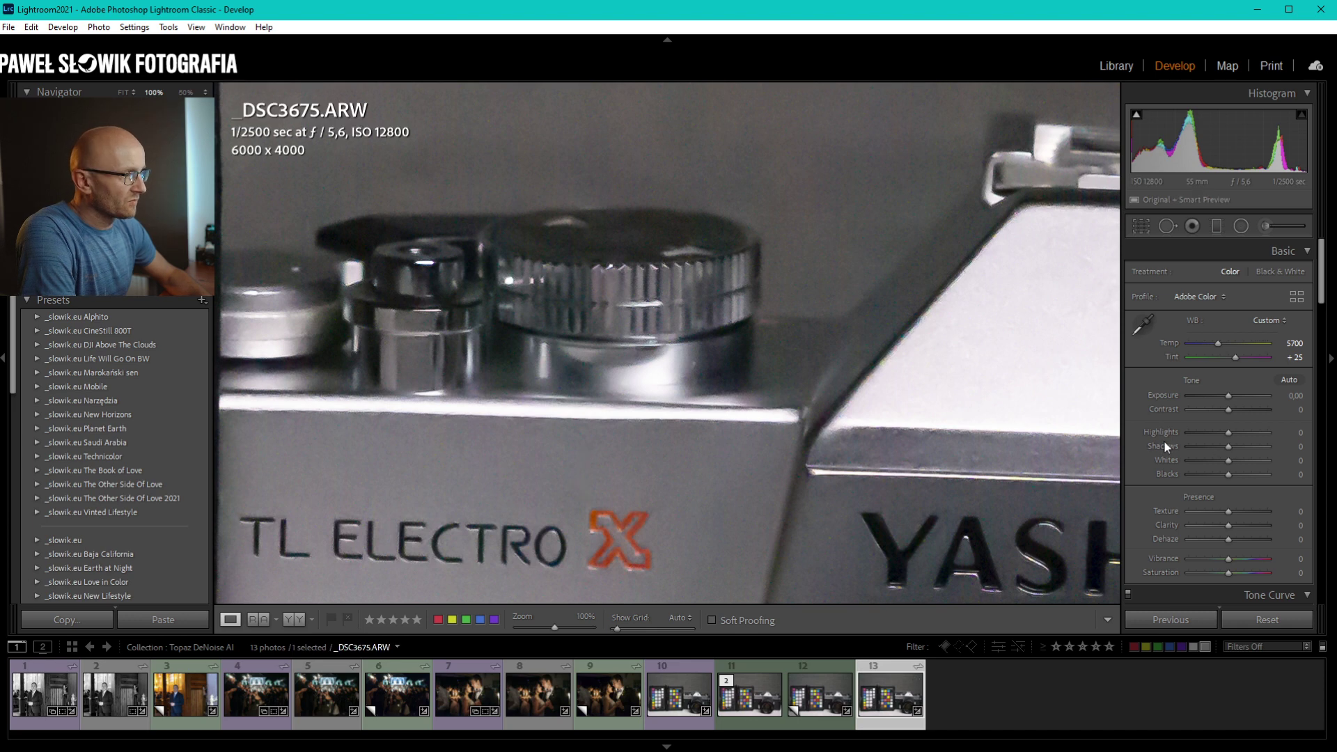
scroll(1156, 443, "down", 3)
scroll(1156, 326, "down", 5)
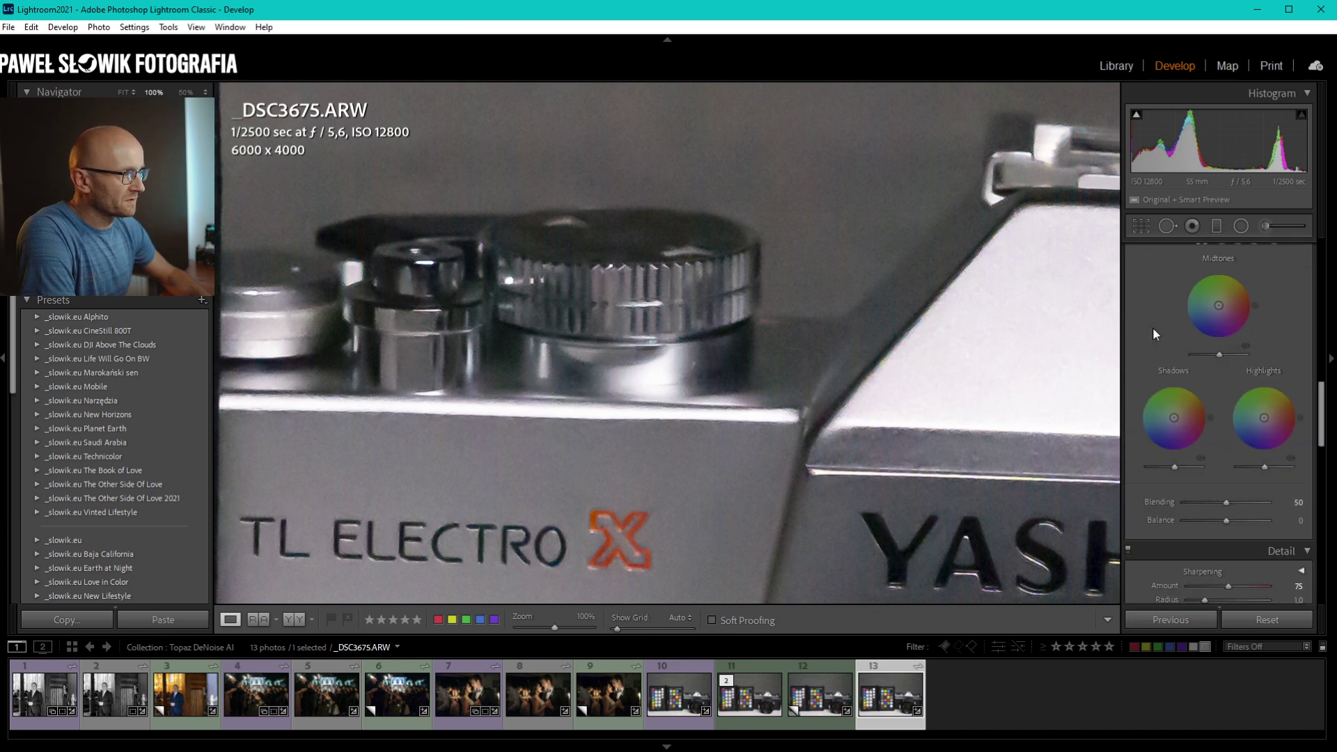
scroll(1152, 327, "down", 3)
scroll(1152, 328, "down", 2)
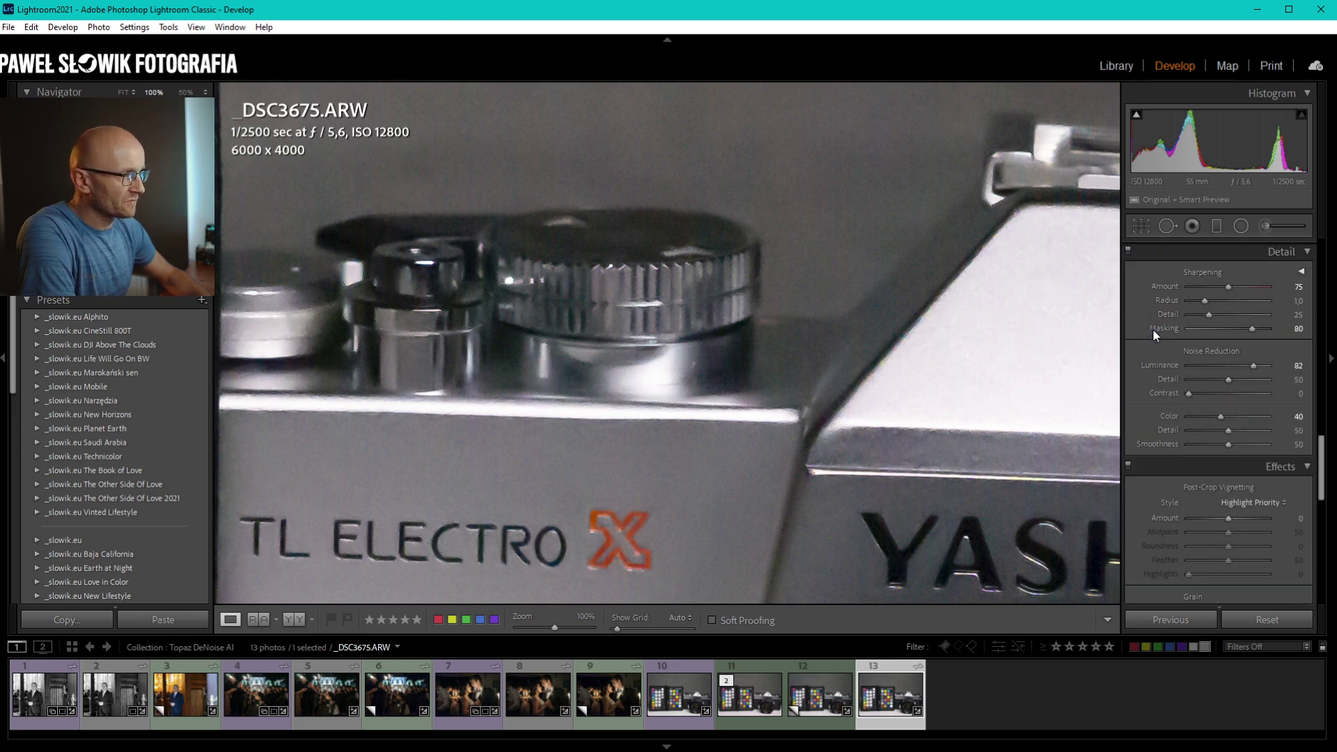
Tune the raw's sharpening to masking 69, radius 1.2 and detail 35.
left_click(1254, 329, "alt")
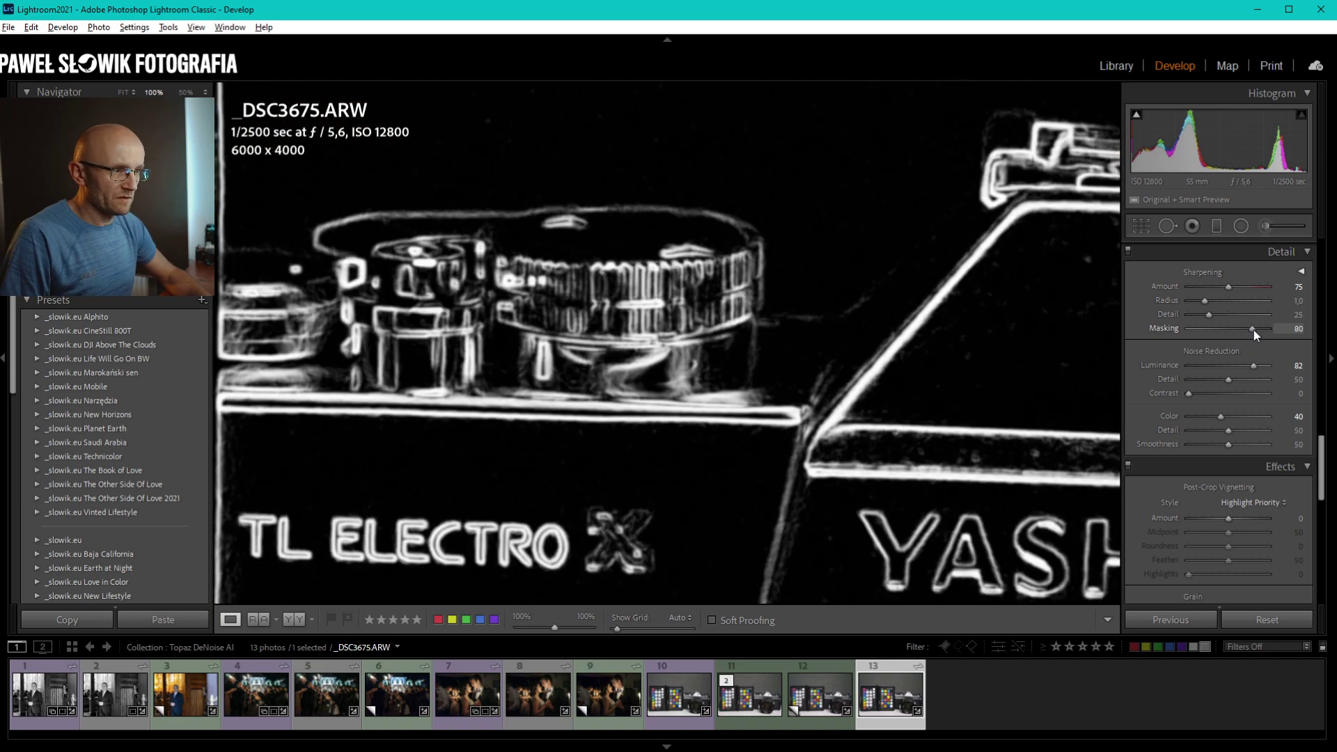
left_click_drag(1253, 330, 1229, 286)
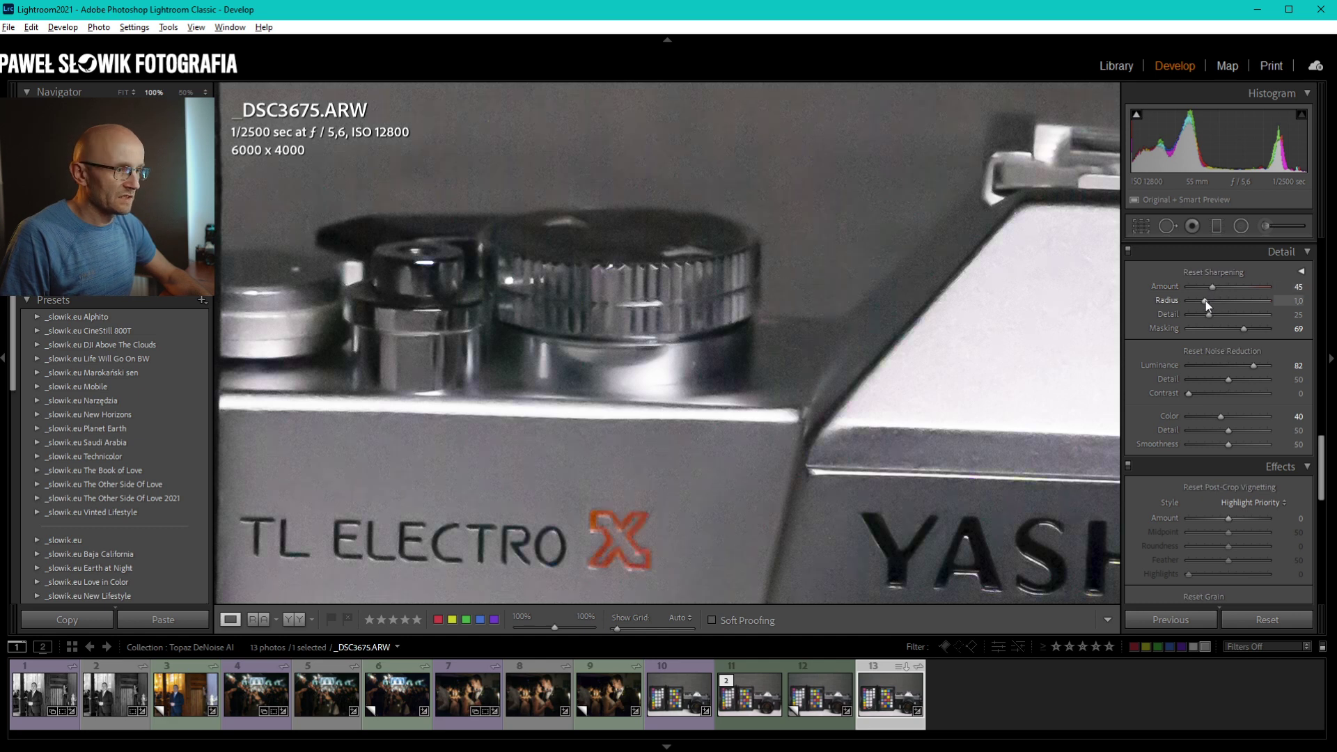
mouse_move(1205, 301)
left_mouse_down()
mouse_move(1226, 302)
mouse_move(1190, 304)
mouse_move(1227, 303)
left_mouse_up()
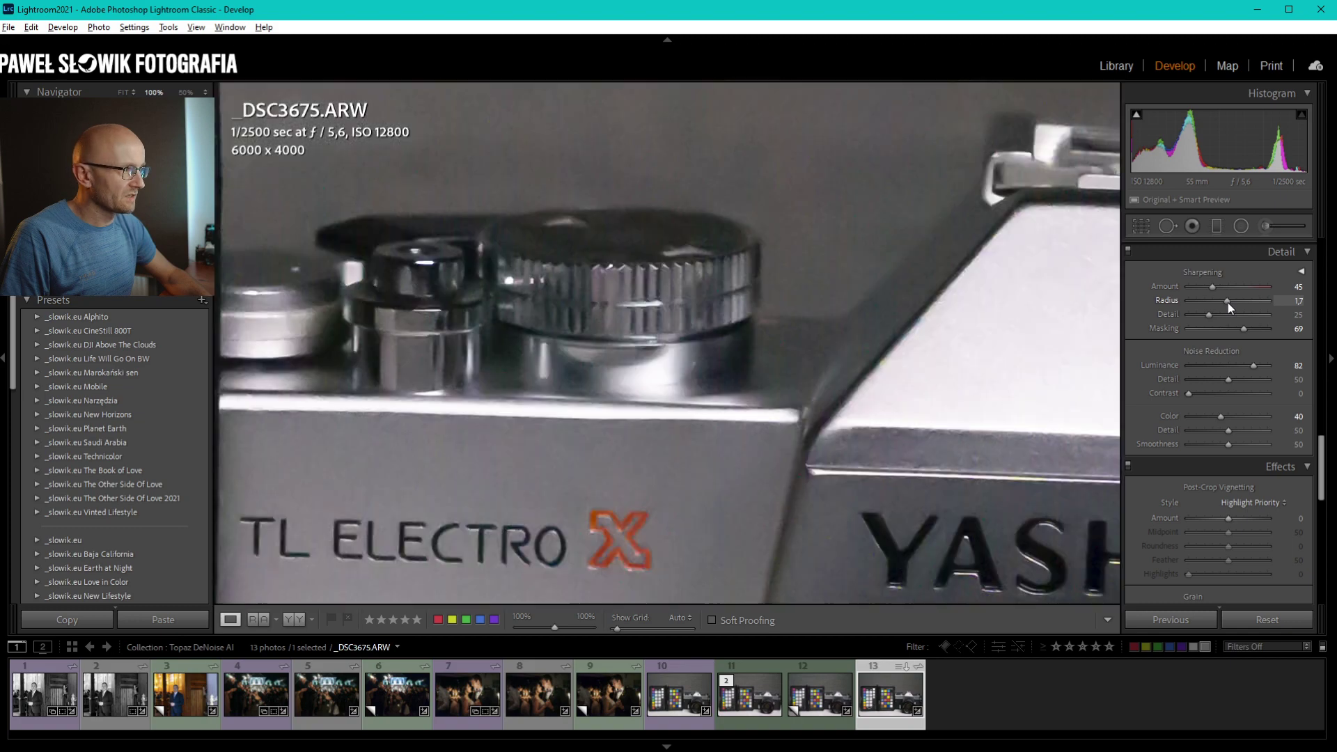
double_click(1212, 299)
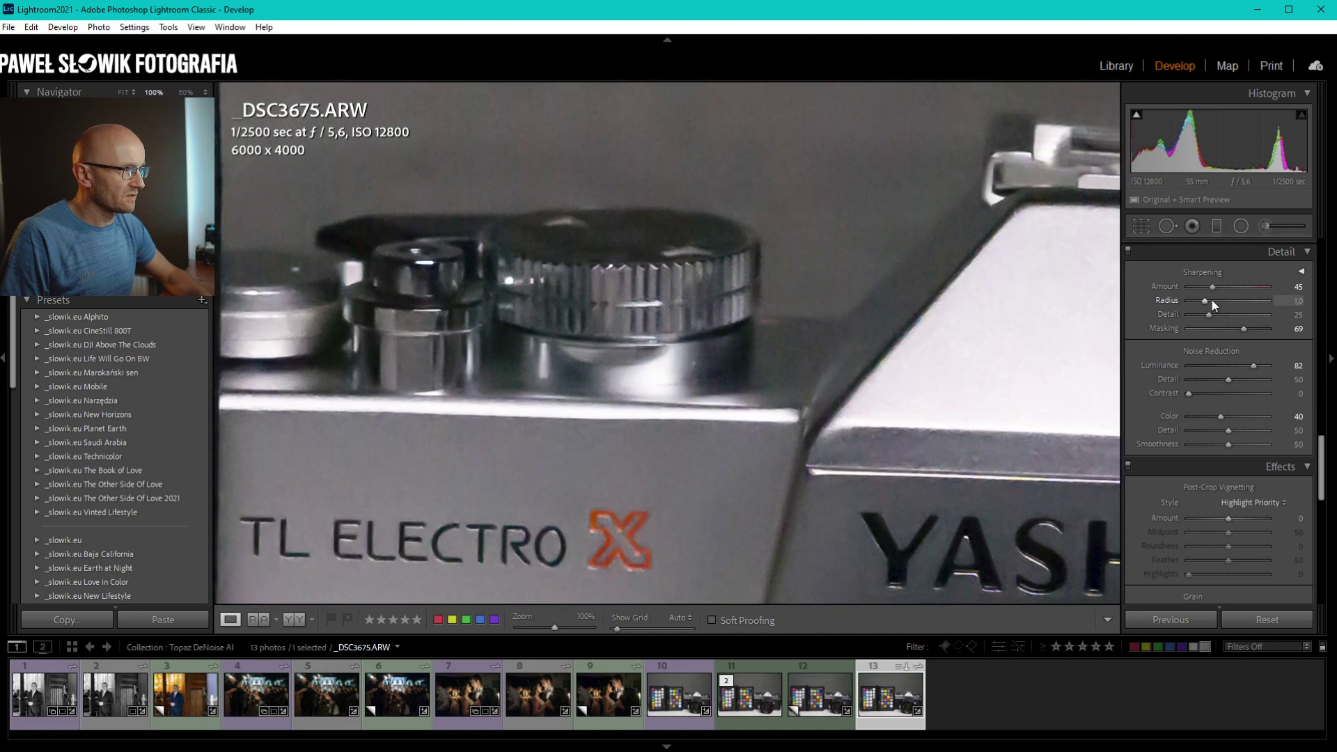
left_click_drag(1205, 302, 1214, 309)
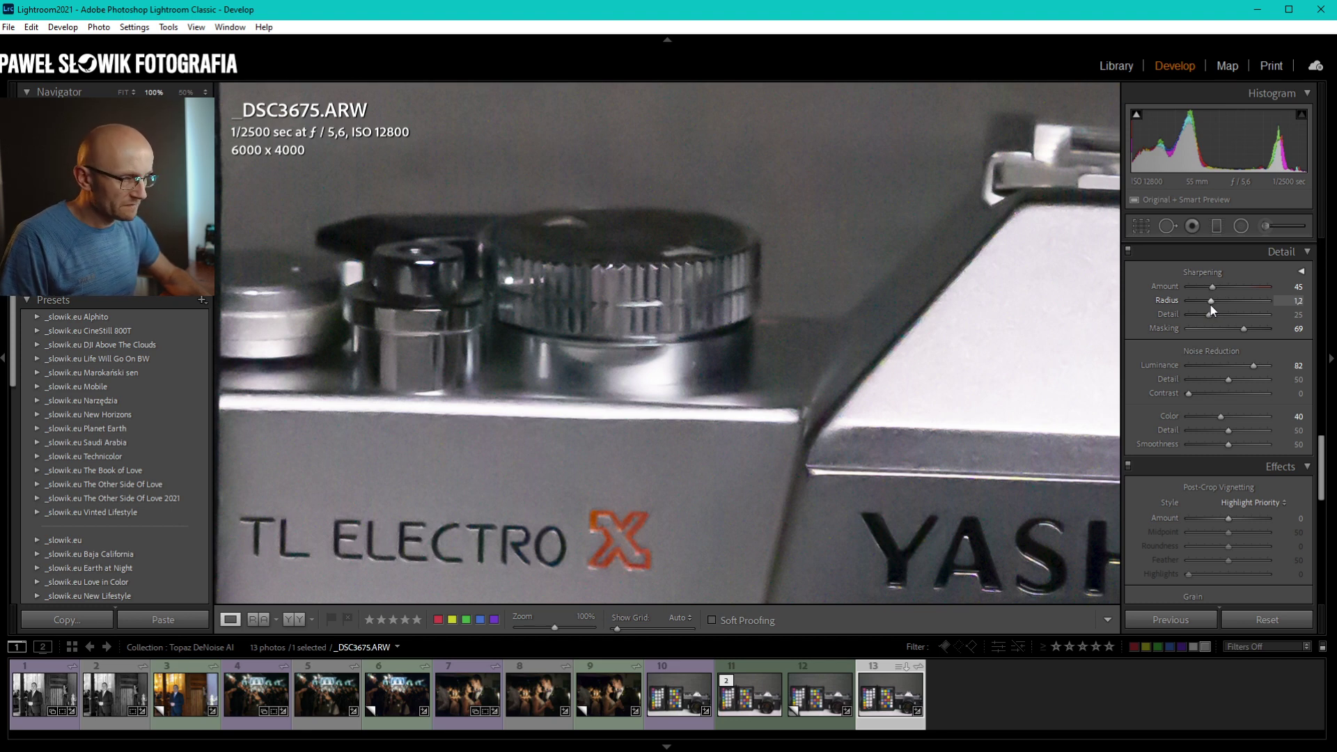
left_click_drag(1209, 316, 1239, 316)
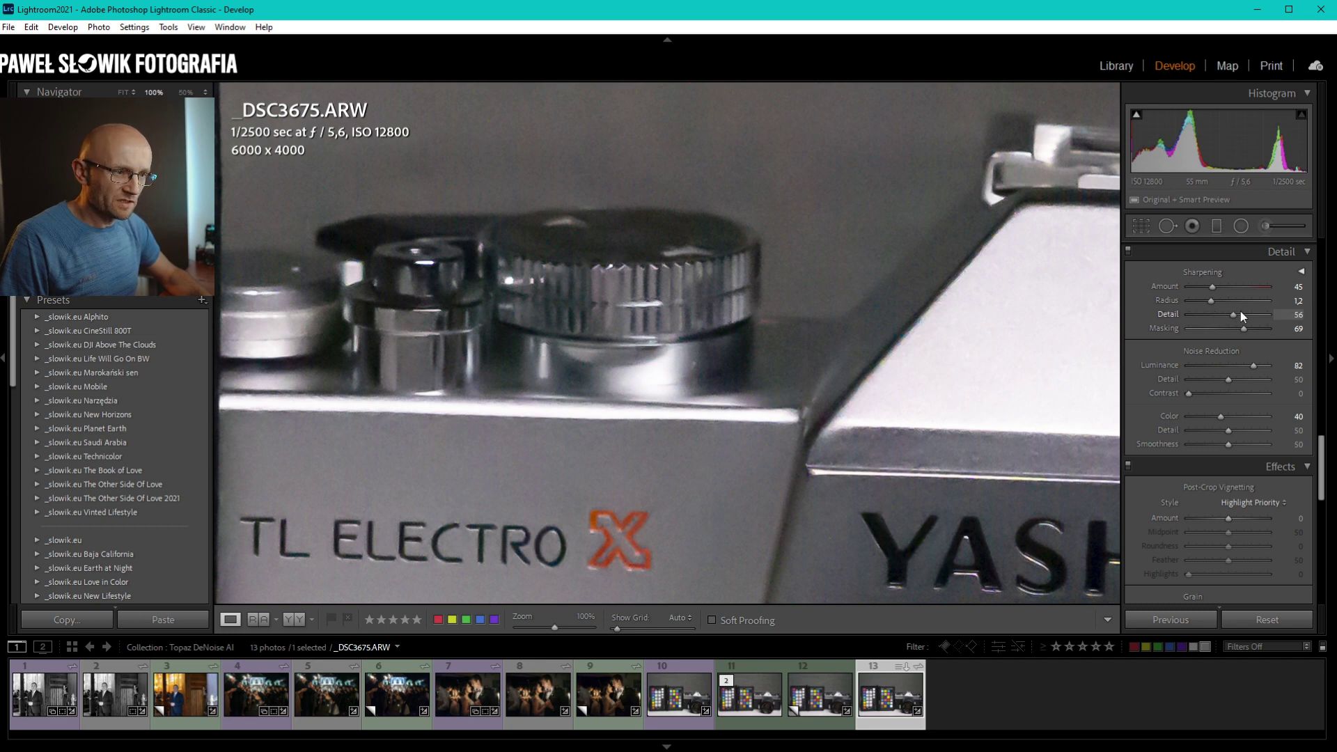
left_click_drag(1216, 314, 1203, 318)
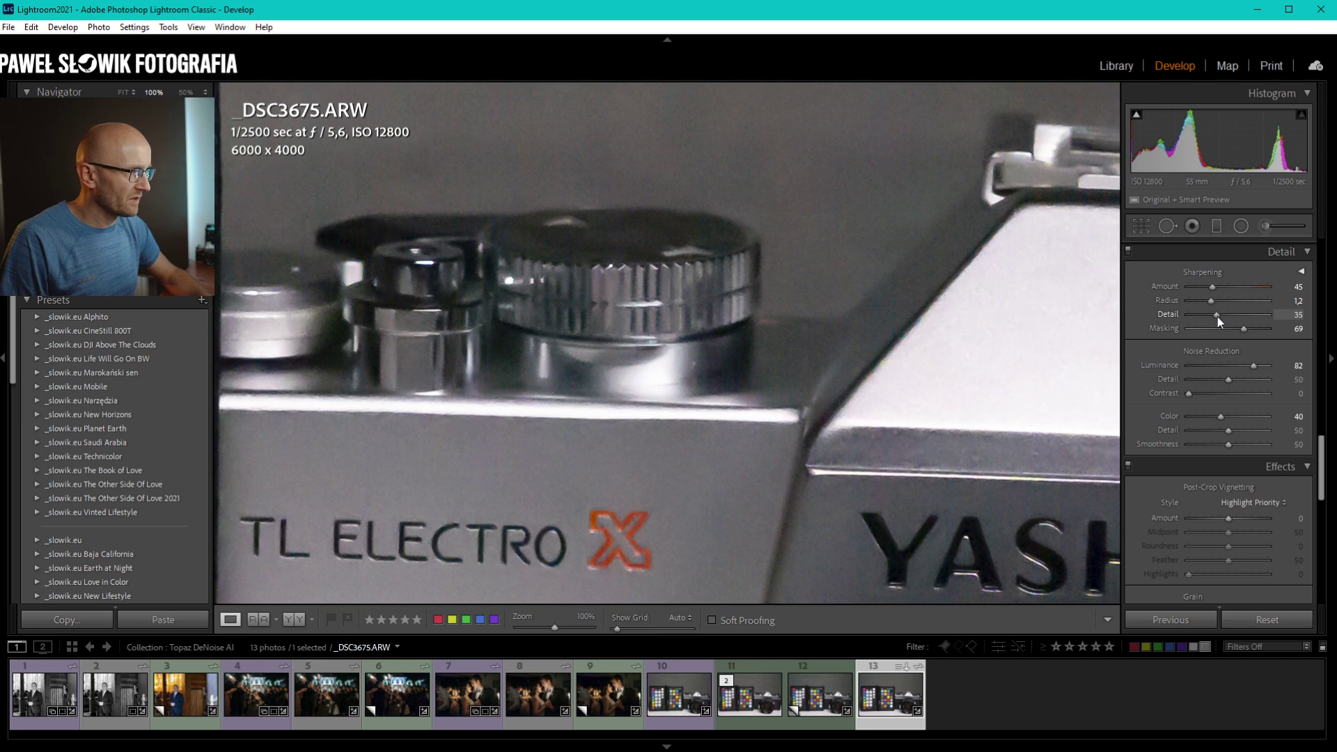
left_click(594, 435)
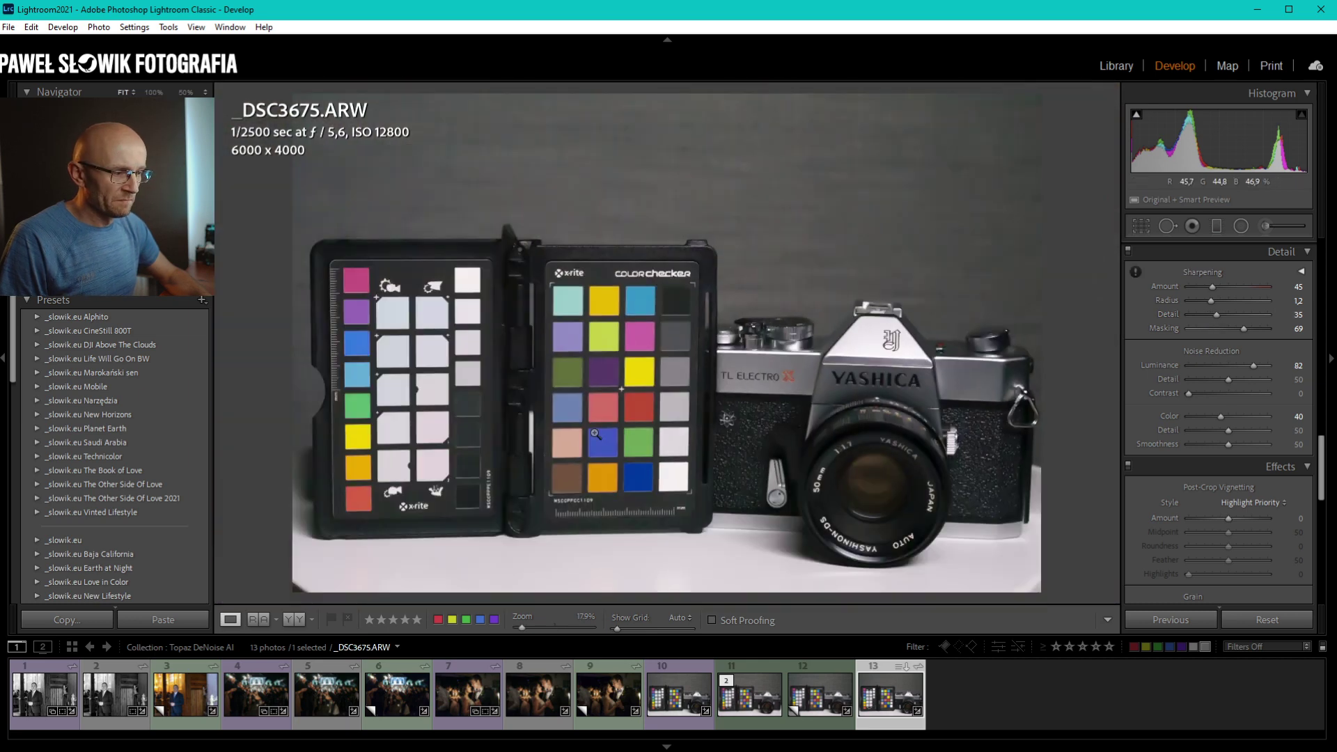
Set the Topaz TIF as Reference View partner and zoom both to 100% on the lettering.
left_click(264, 624)
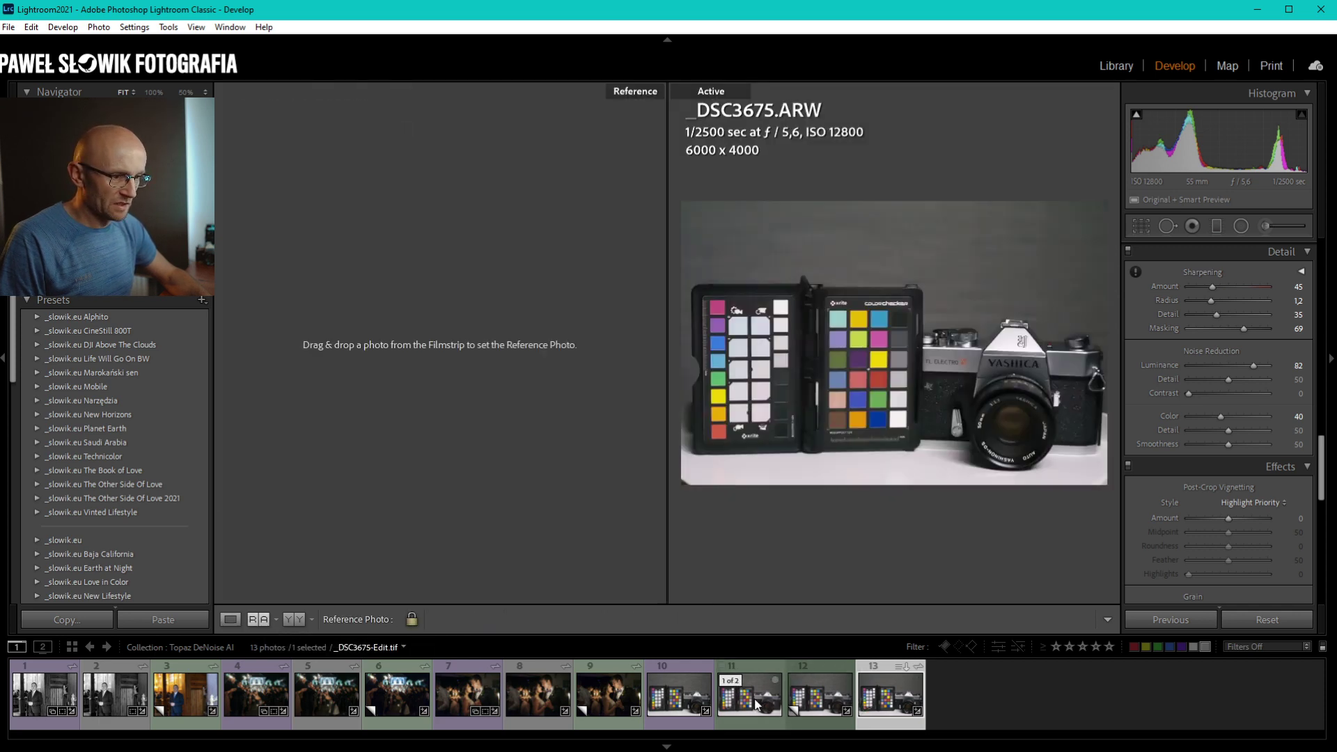
left_click_drag(757, 704, 453, 332)
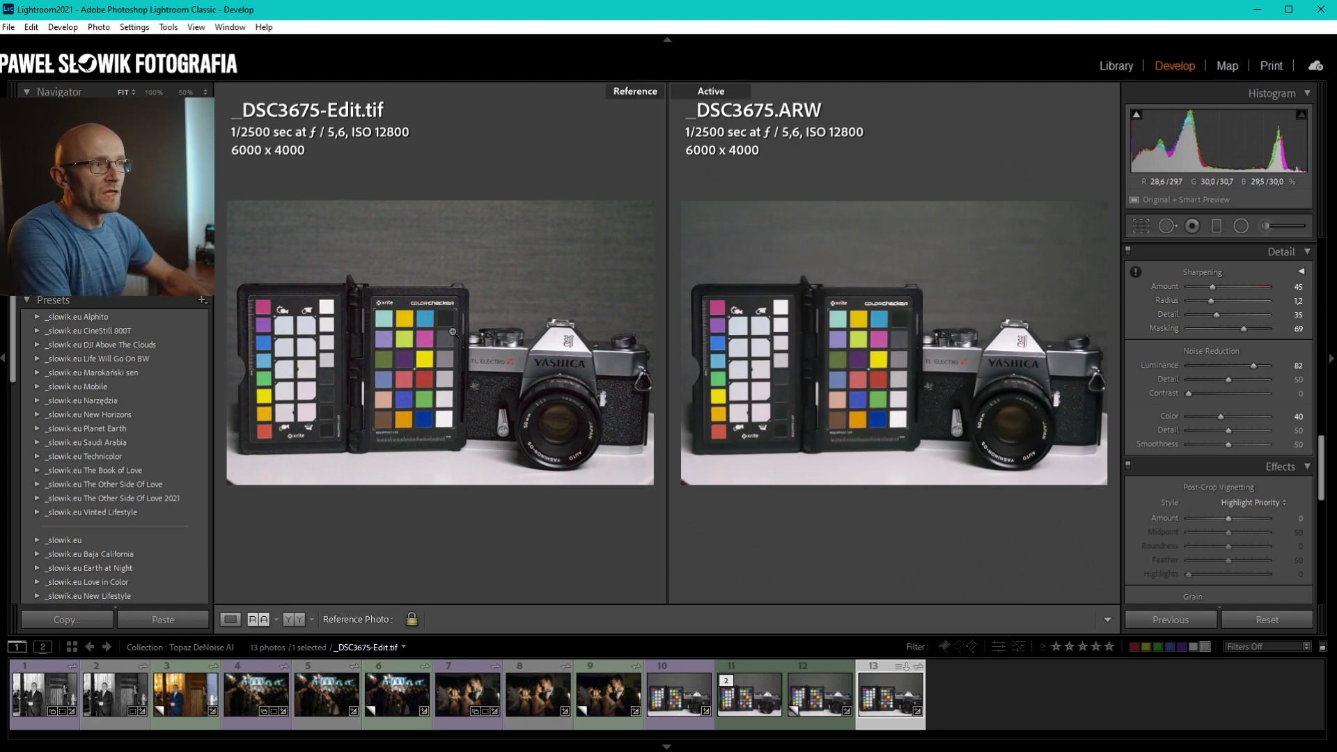
left_click(508, 354)
left_click(937, 362)
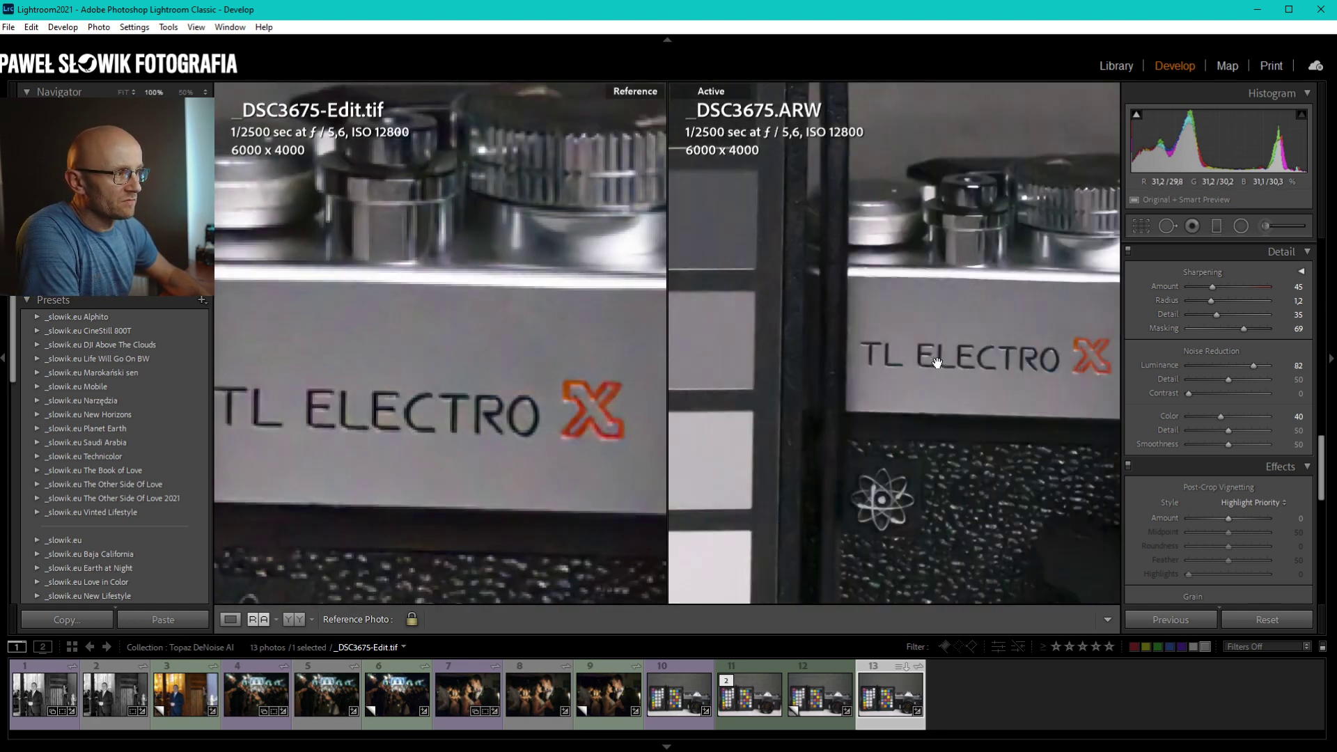
left_click_drag(936, 363, 808, 300)
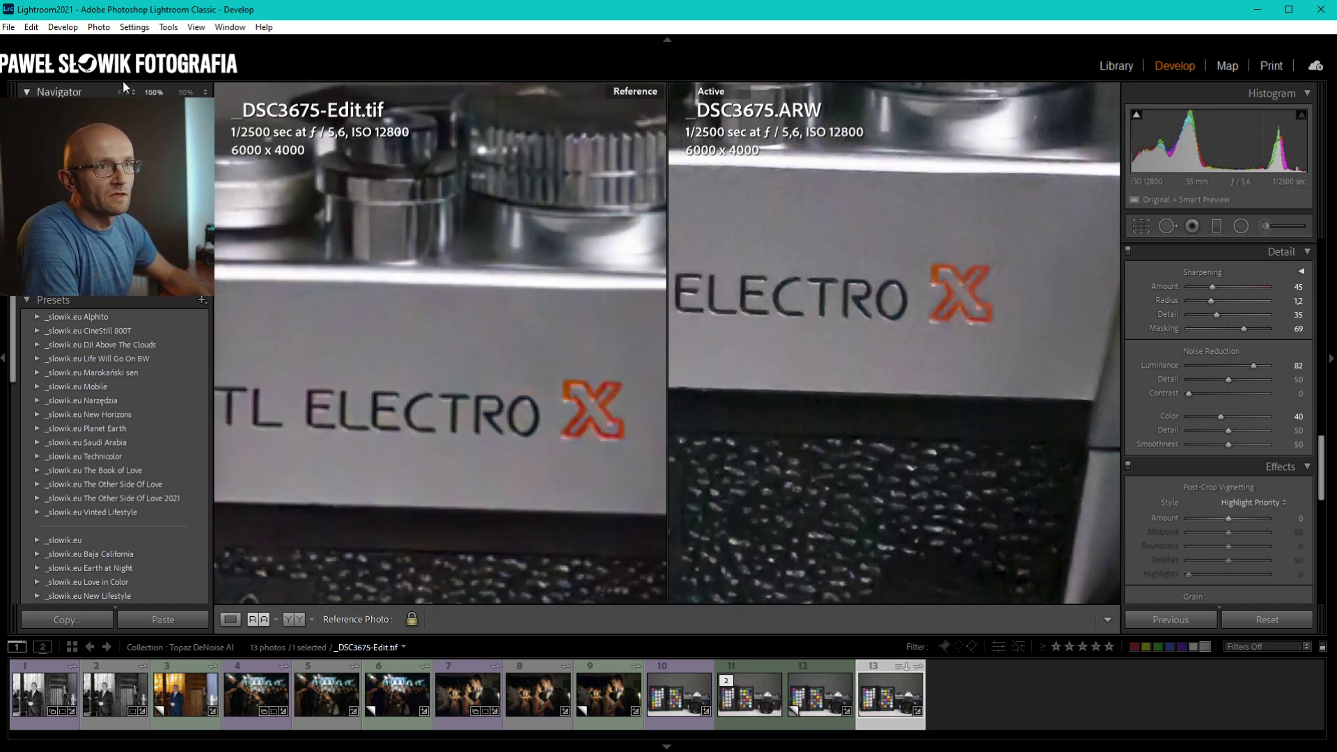
Align the raw's TL ELECTRO X lettering with the reference, then return to Library.
left_click(196, 28)
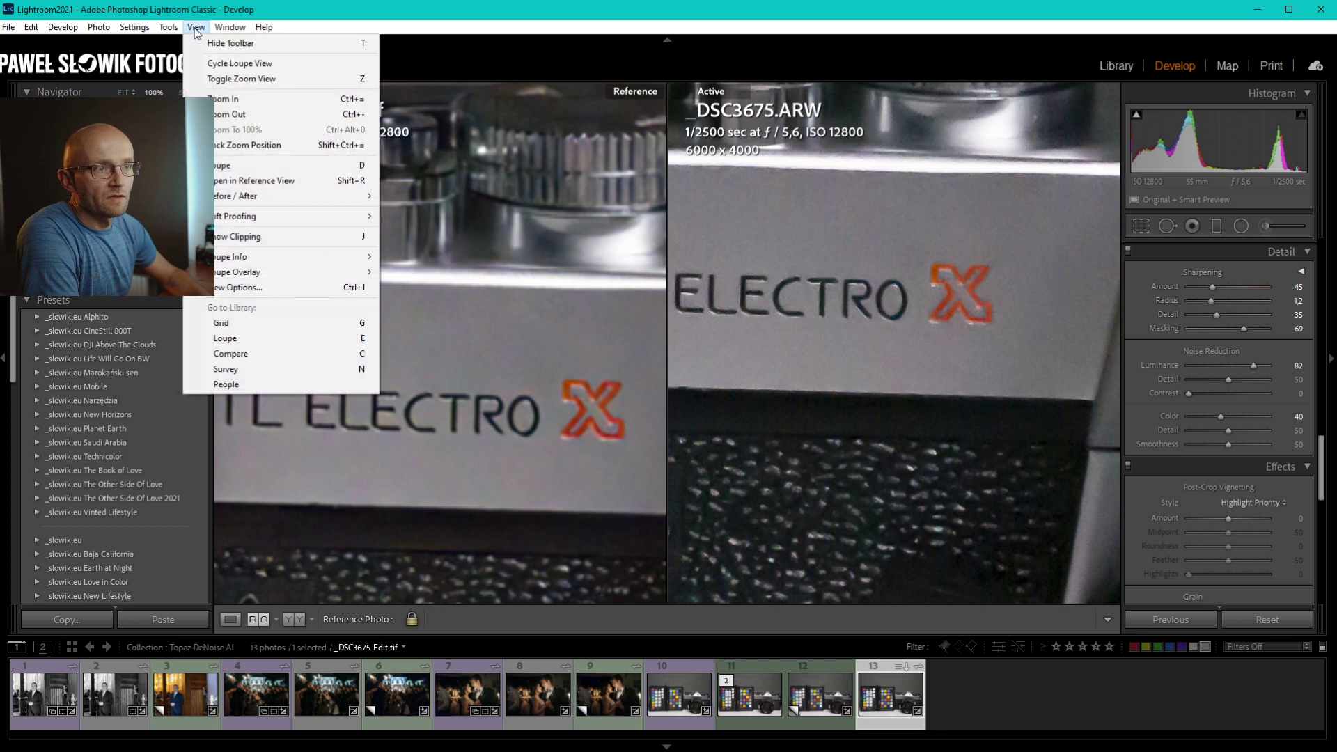
left_click(196, 32)
mouse_move(897, 334)
left_mouse_down()
mouse_move(929, 405)
mouse_move(890, 394)
left_mouse_up()
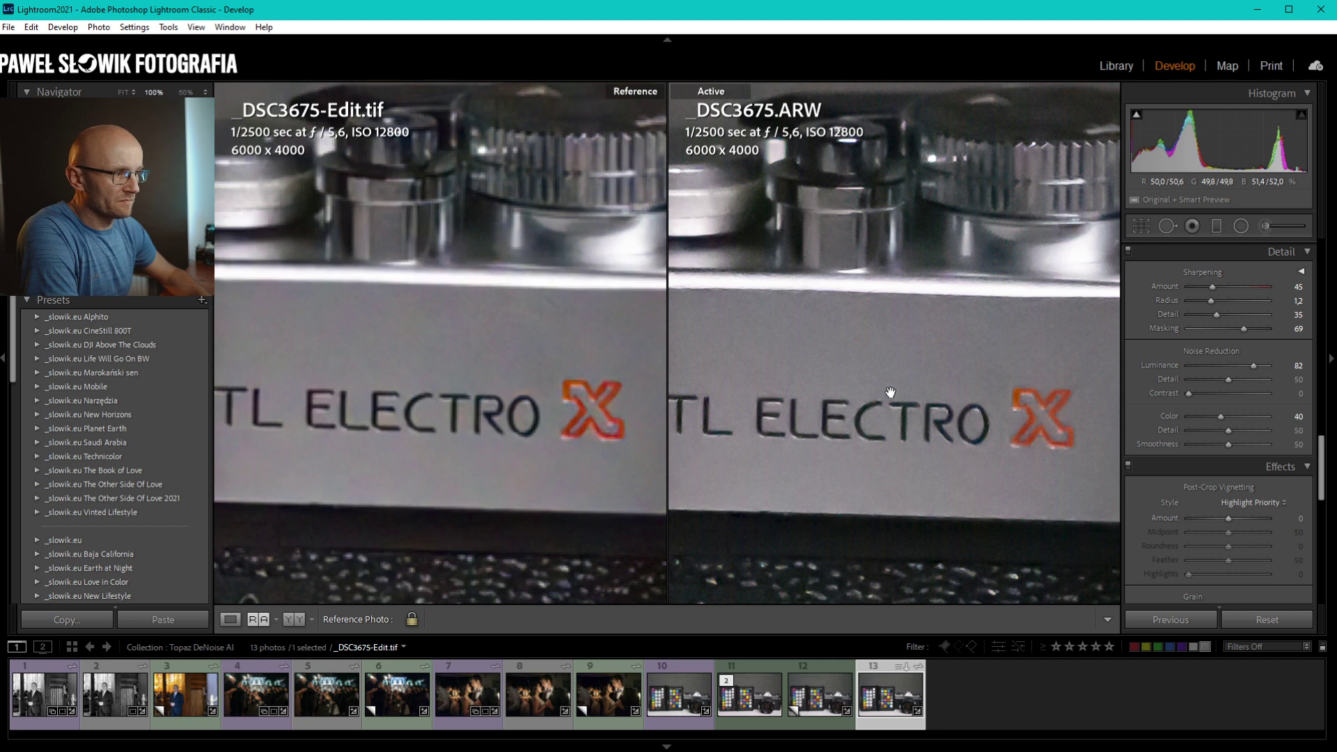
left_click(1117, 63)
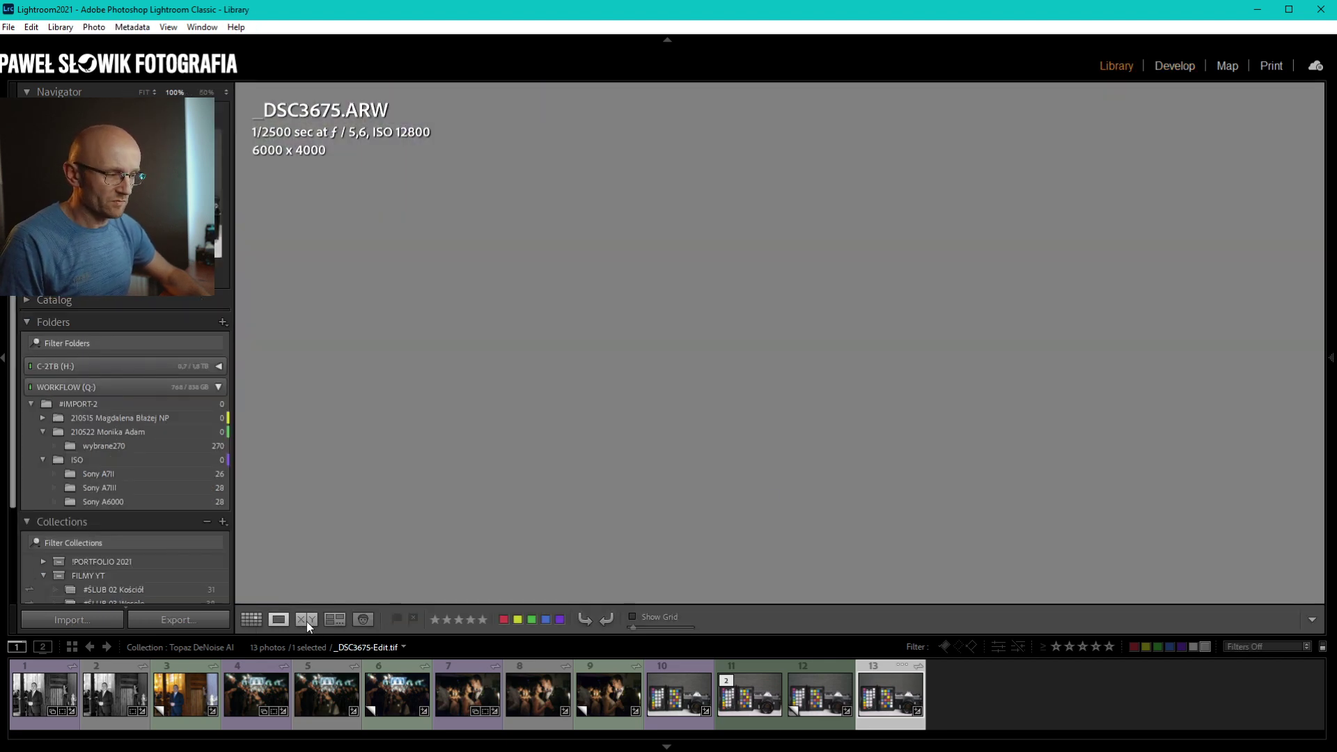
left_click(306, 620)
left_click(762, 692)
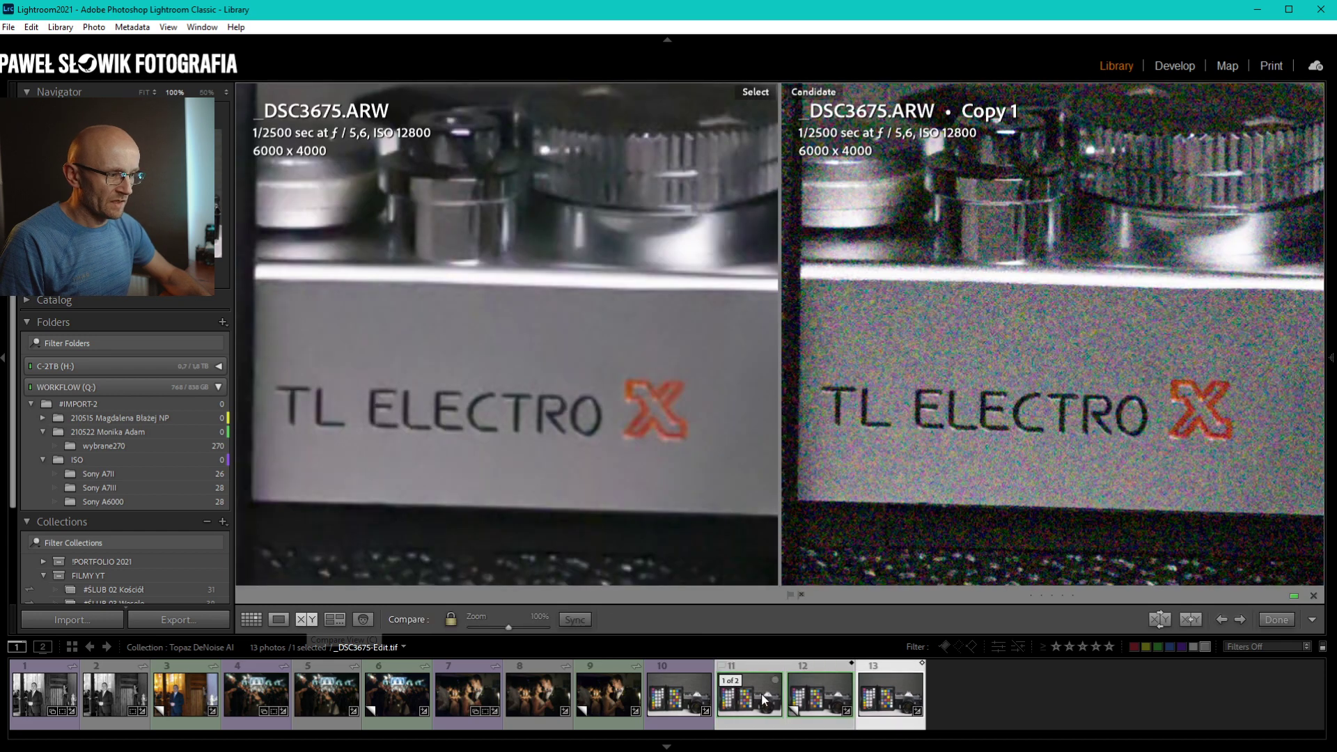
key("Right")
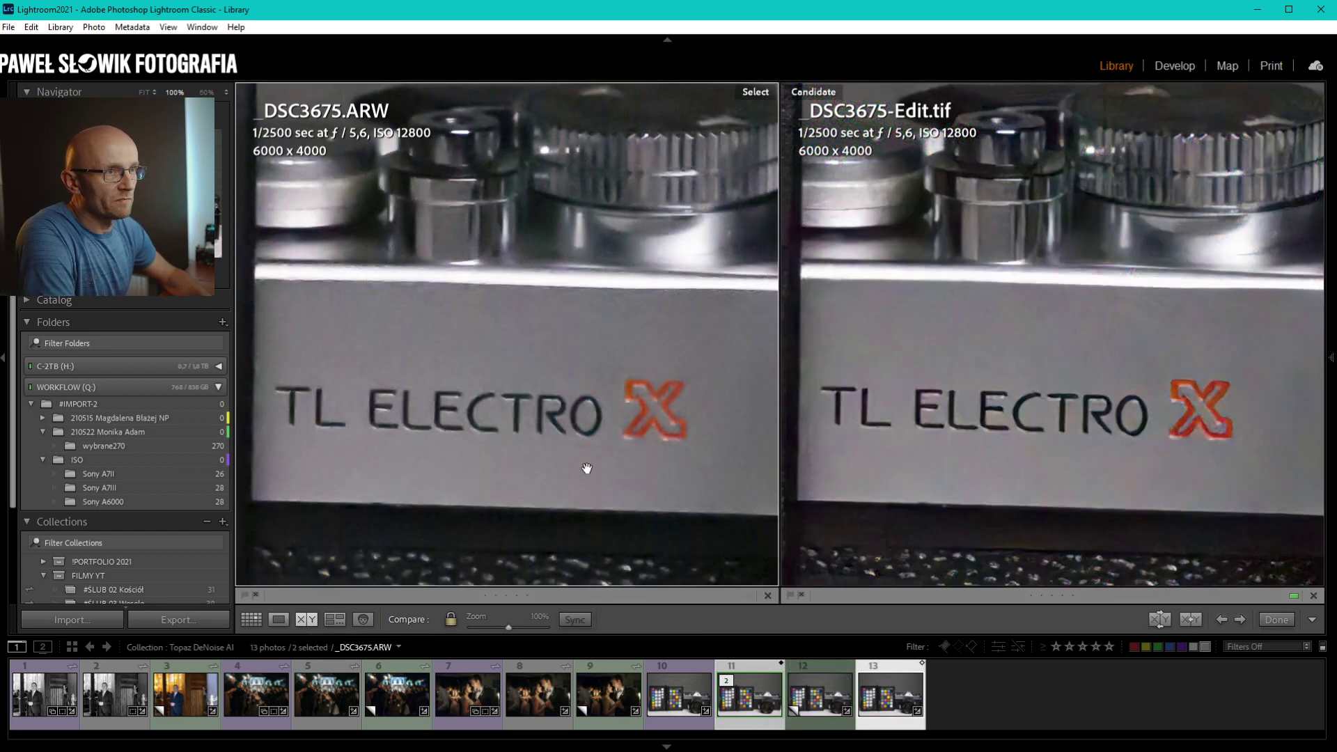
mouse_move(587, 468)
left_mouse_down()
mouse_move(550, 404)
mouse_move(526, 434)
left_mouse_up()
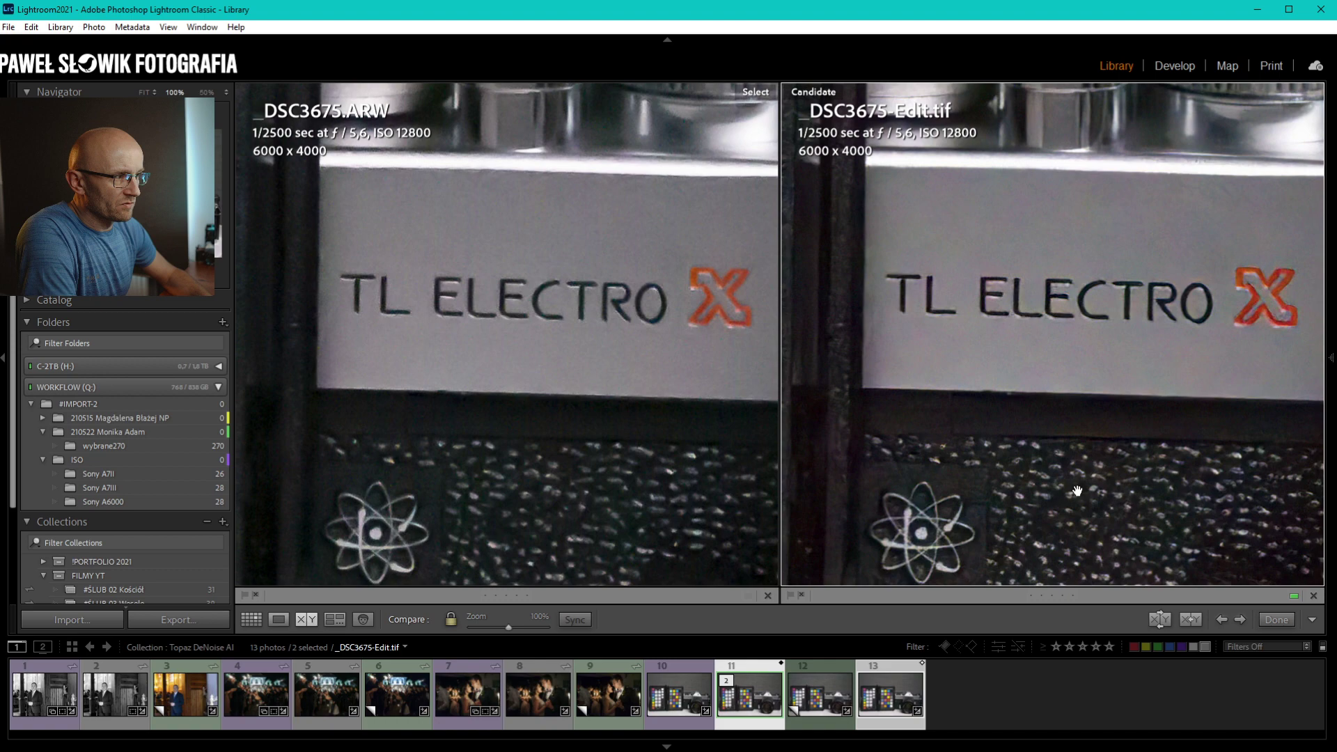
mouse_move(903, 512)
left_mouse_down()
mouse_move(976, 344)
mouse_move(895, 251)
left_mouse_up()
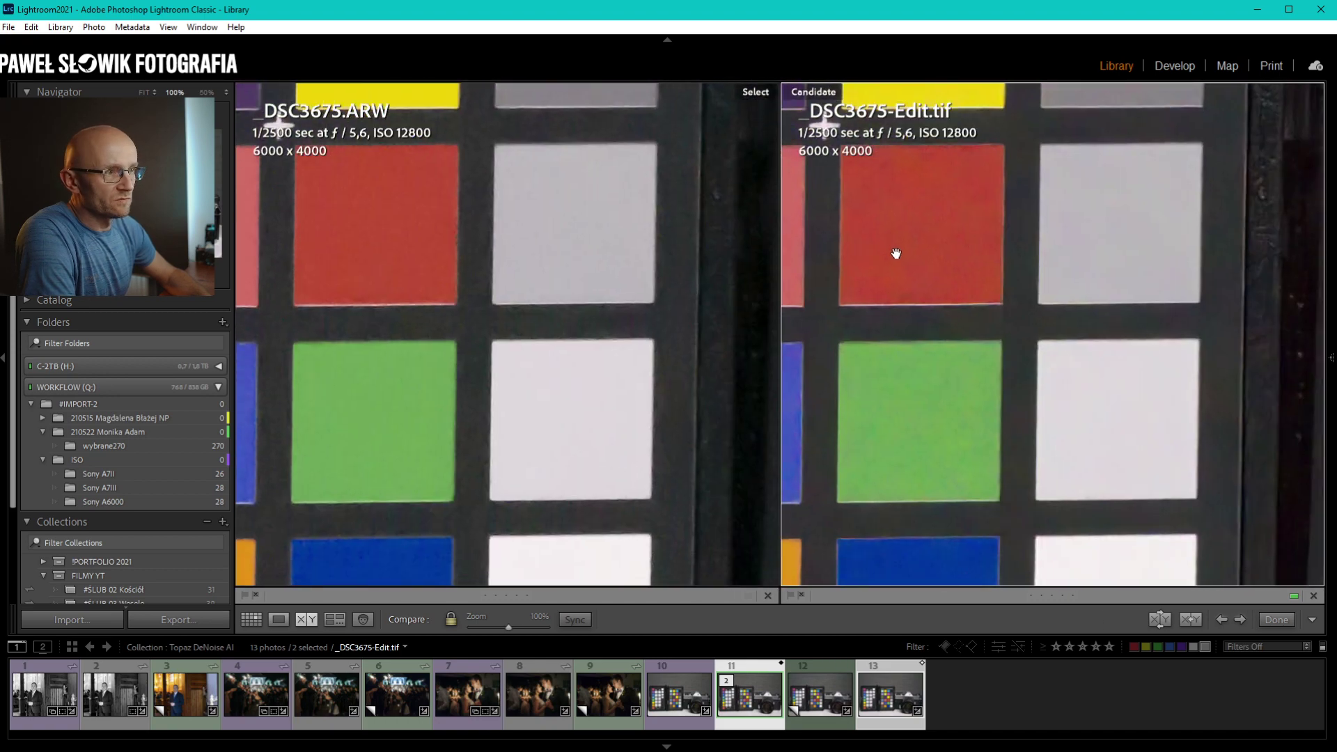
left_click_drag(132, 209, 126, 188)
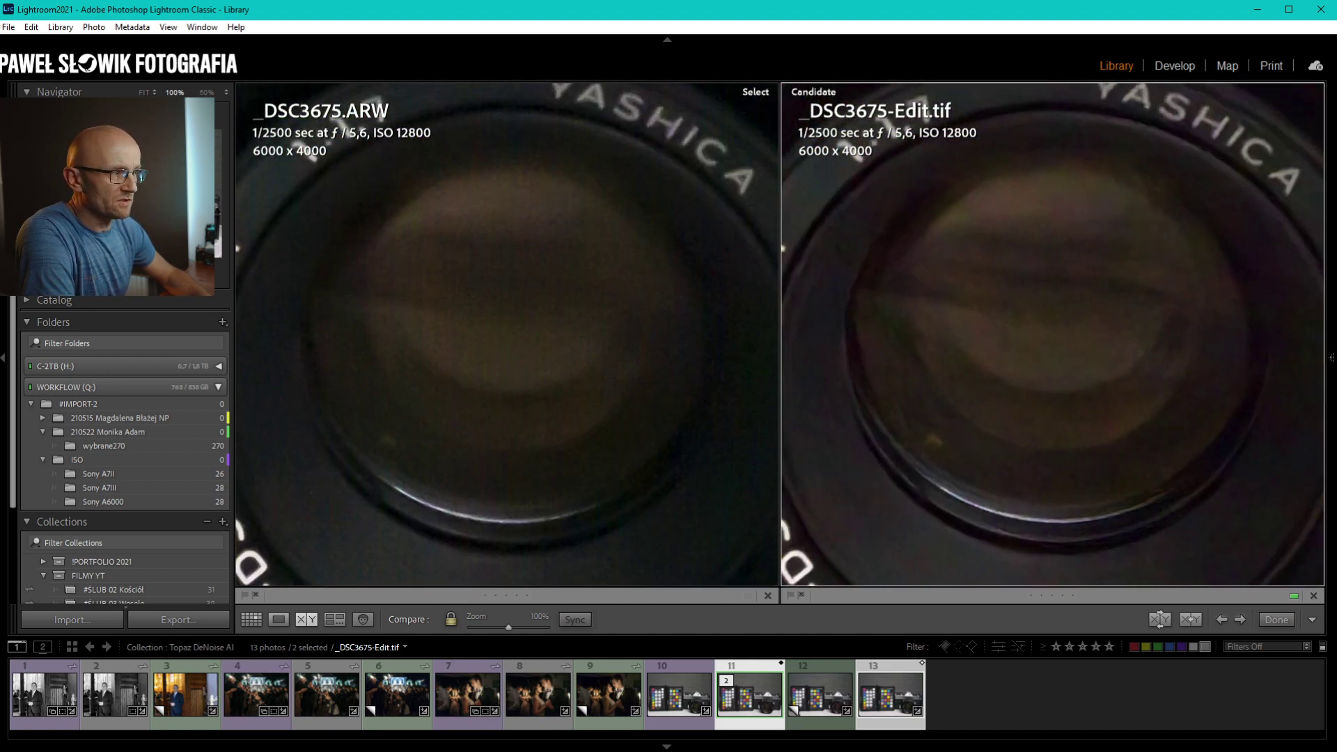
left_click_drag(1045, 313, 1073, 369)
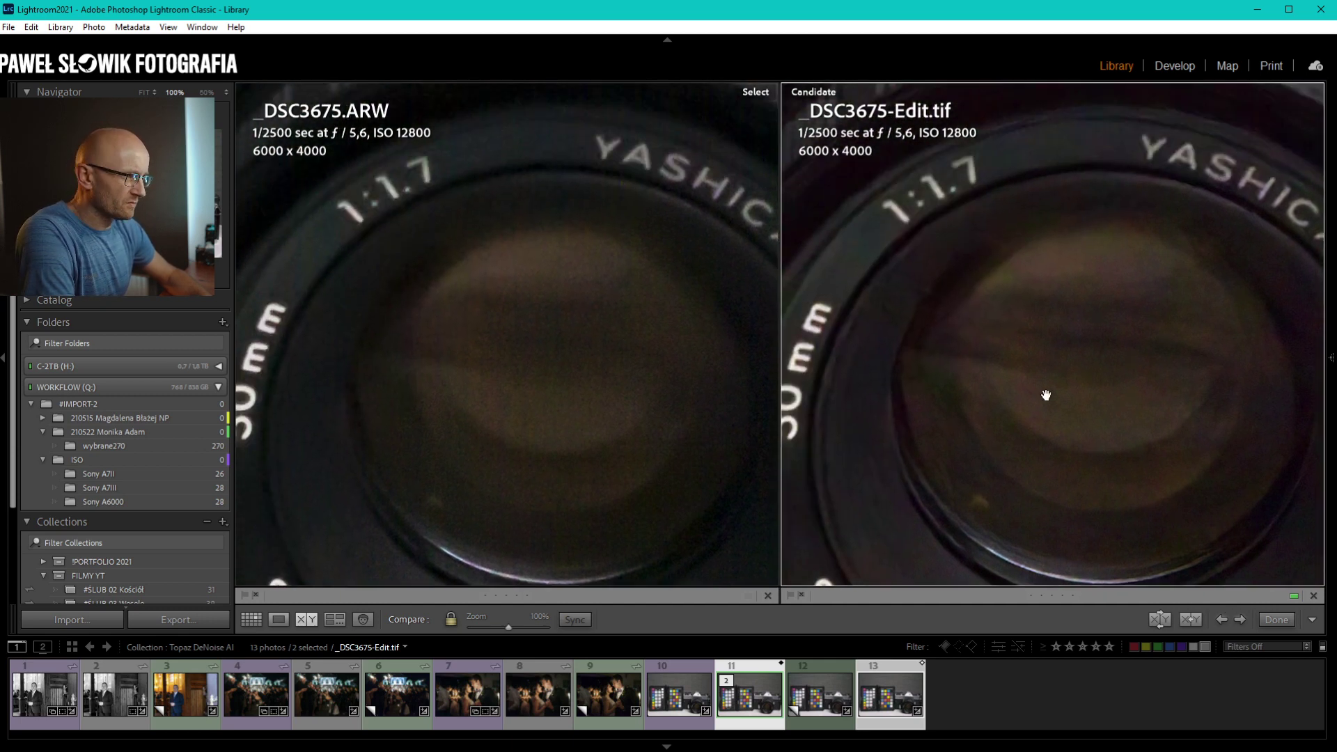
mouse_move(1136, 446)
left_mouse_down()
mouse_move(1065, 242)
mouse_move(1306, 170)
left_mouse_up()
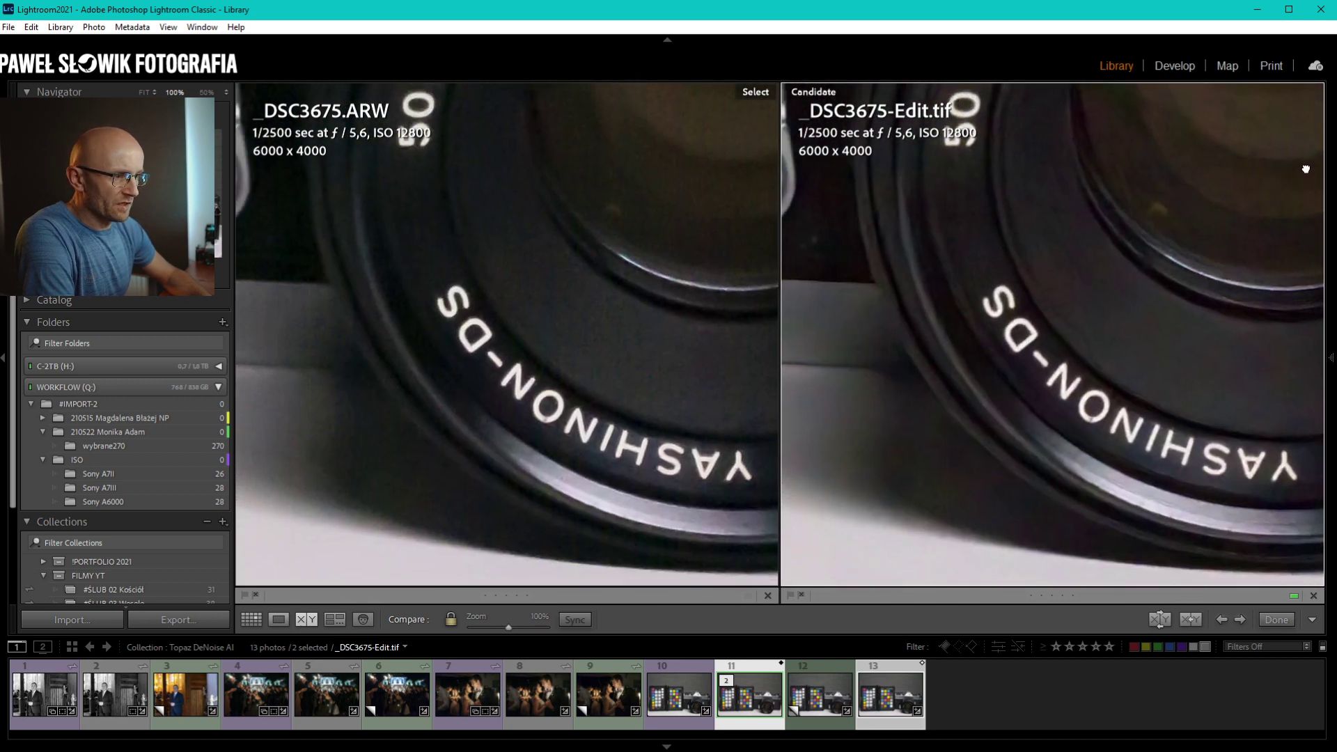
left_click_drag(562, 365, 777, 360)
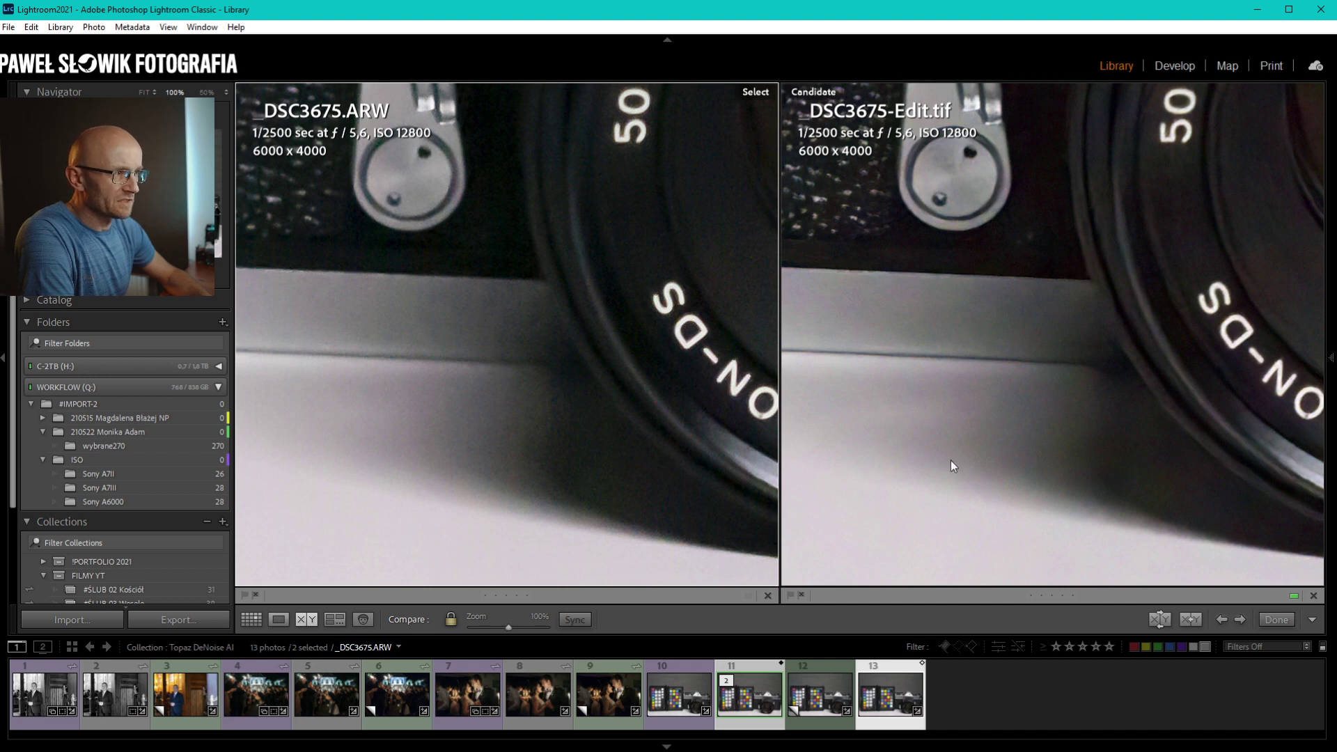
left_click_drag(382, 209, 452, 425)
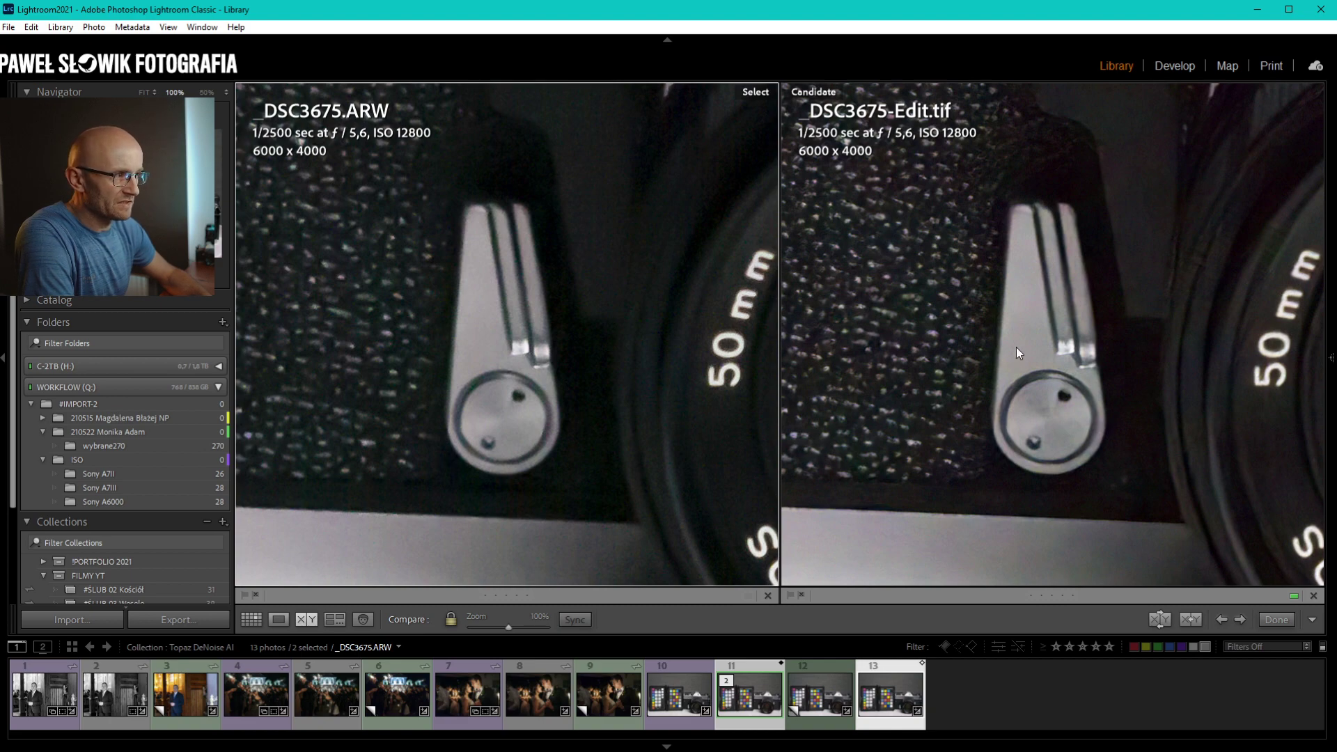
left_click_drag(926, 232, 1135, 454)
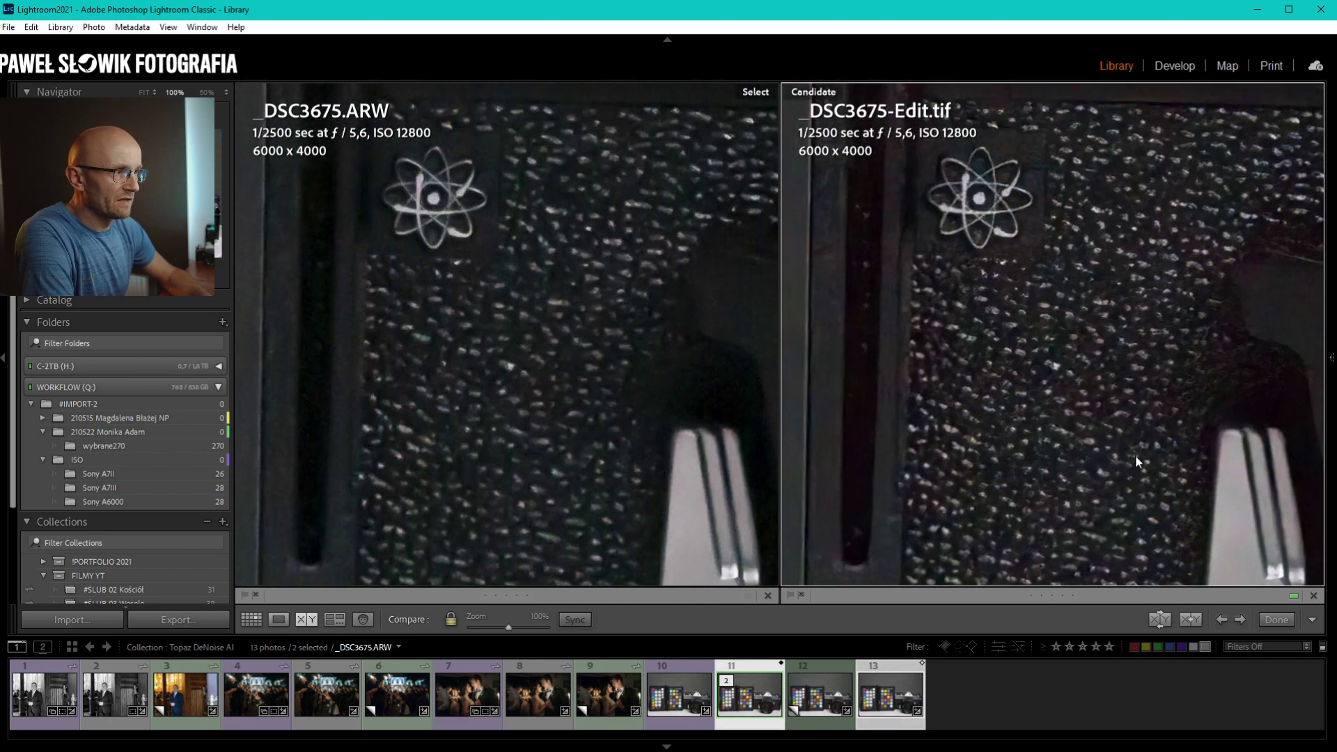
left_click_drag(951, 188, 1057, 160)
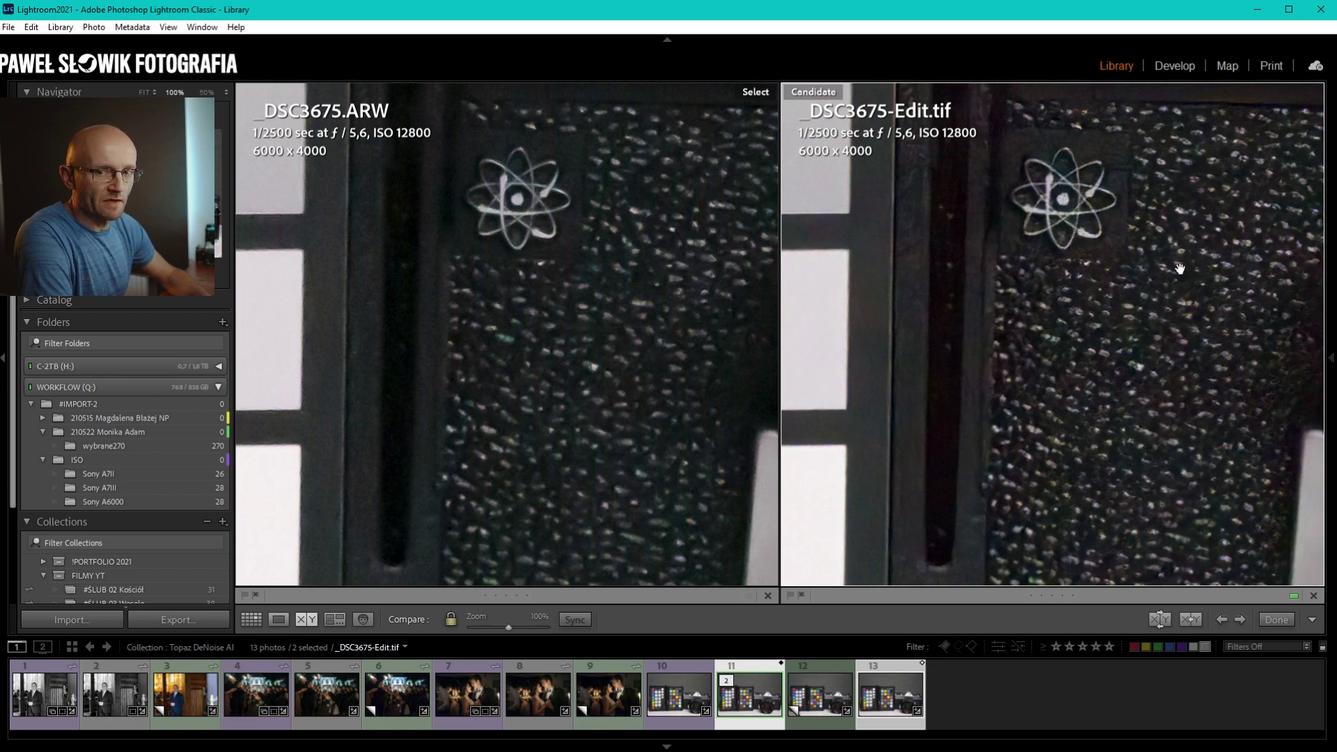
left_click(1142, 333)
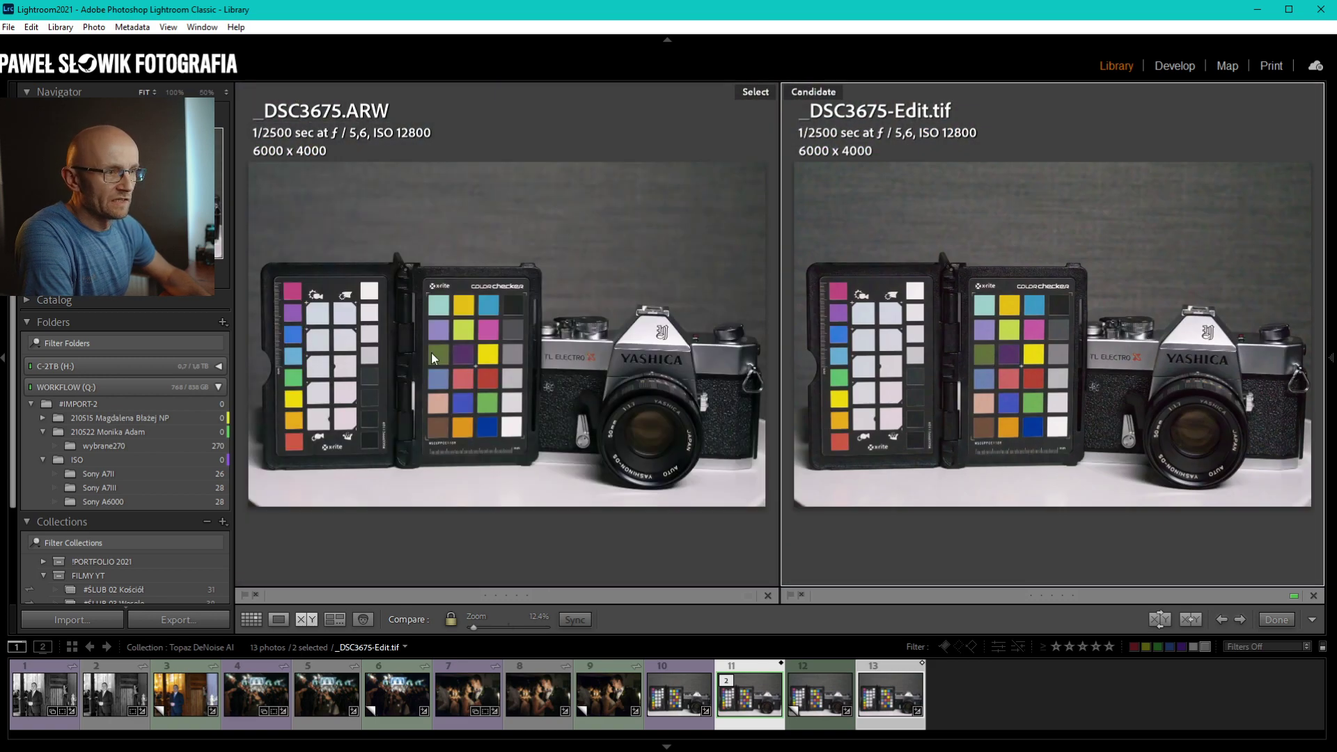
Compare both photos at 100% while panning across the colour-checker patches.
left_click(449, 287)
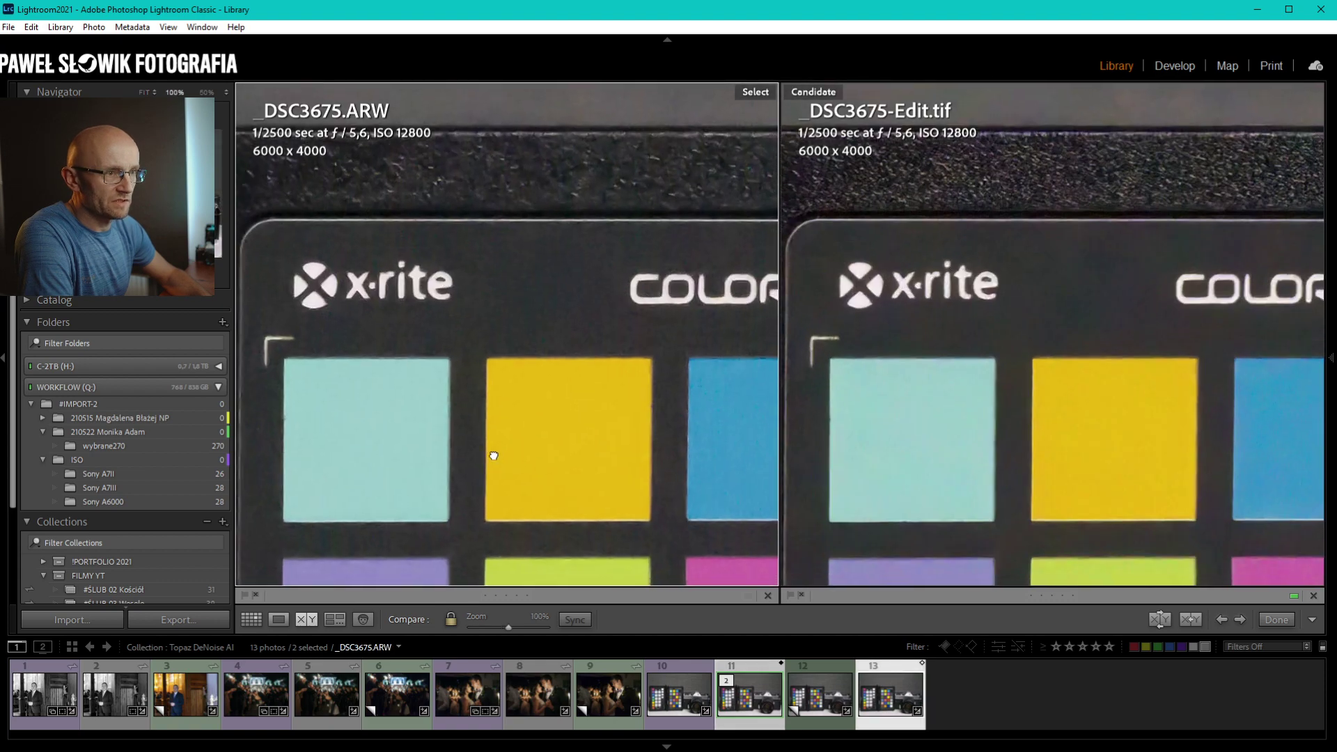
scroll(474, 411, "down", 3)
left_click_drag(499, 368, 574, 275)
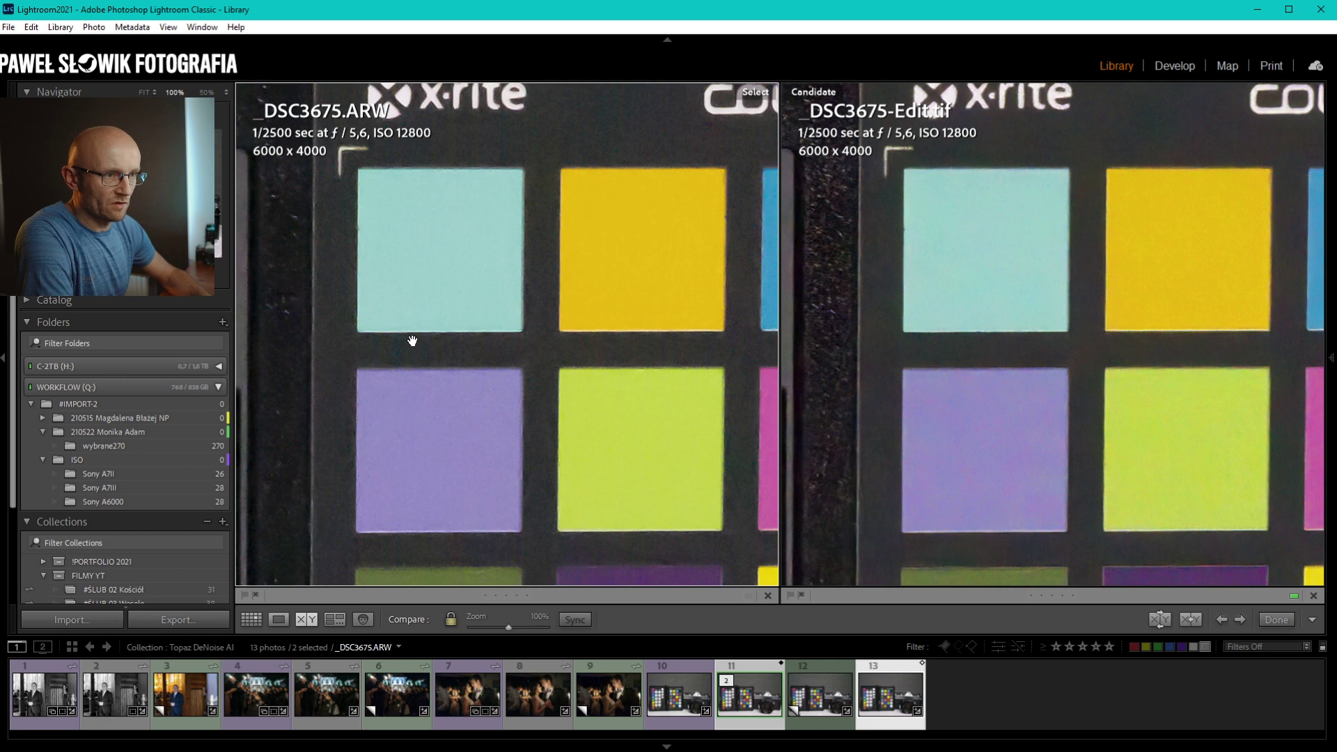
mouse_move(1059, 330)
left_mouse_down()
mouse_move(1055, 344)
mouse_move(1047, 240)
mouse_move(1018, 205)
mouse_move(1018, 131)
left_mouse_up()
mouse_move(1029, 388)
left_mouse_down()
mouse_move(1009, 262)
mouse_move(978, 274)
left_mouse_up()
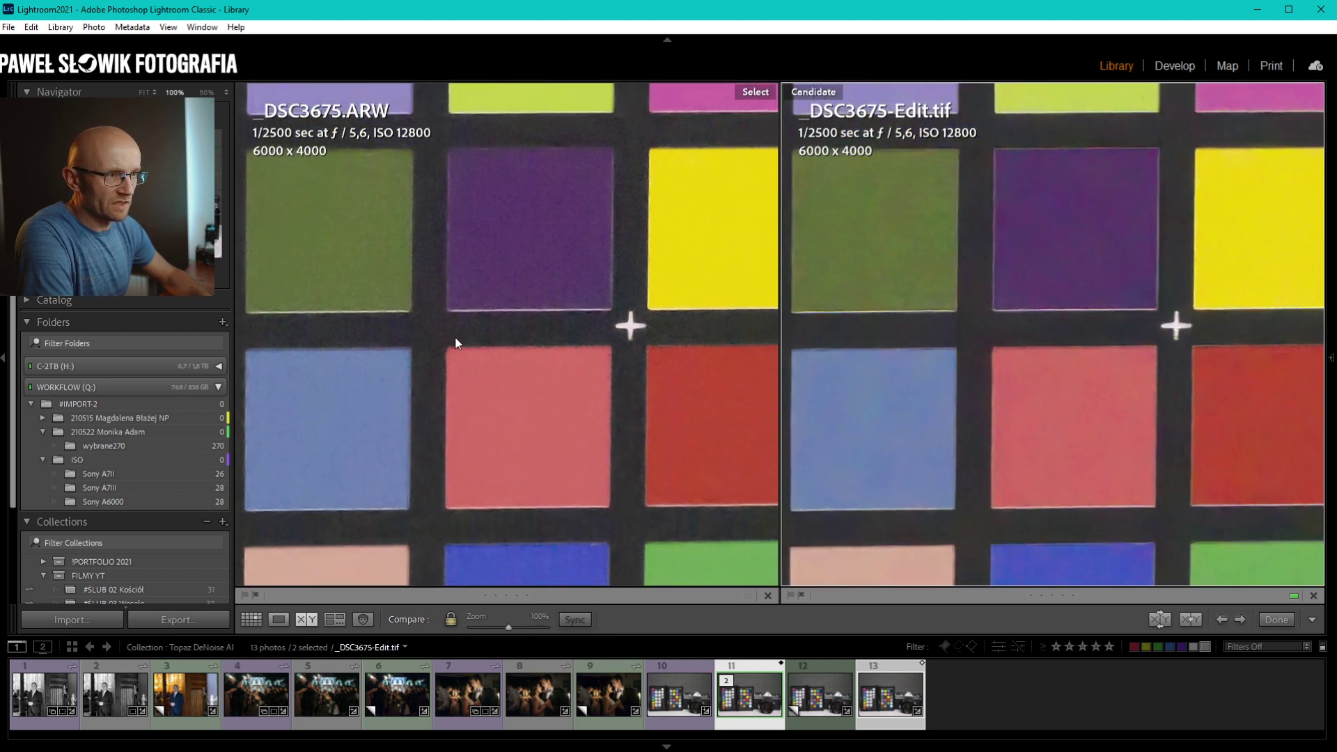
left_click_drag(621, 372, 536, 362)
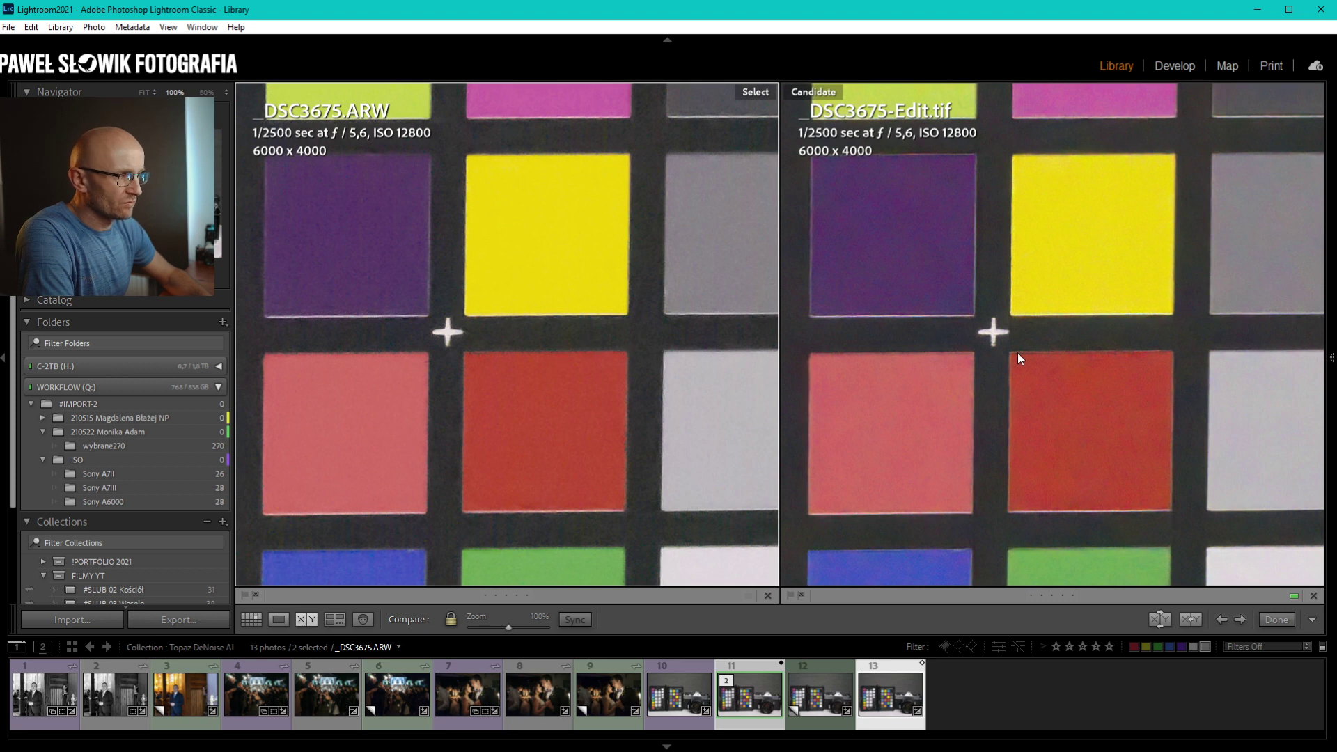
scroll(1113, 387, "down", 1)
scroll(1078, 437, "down", 3)
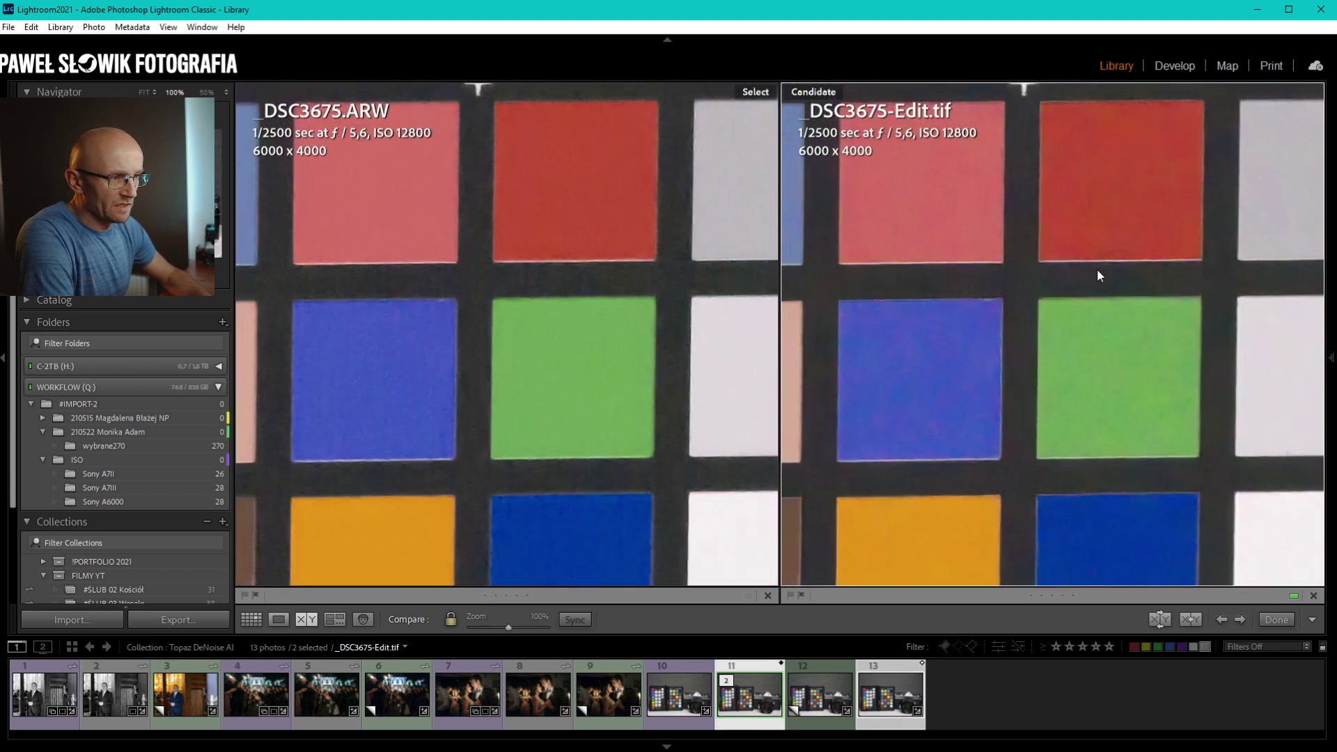
scroll(1093, 271, "down", 1)
scroll(1080, 358, "down", 3)
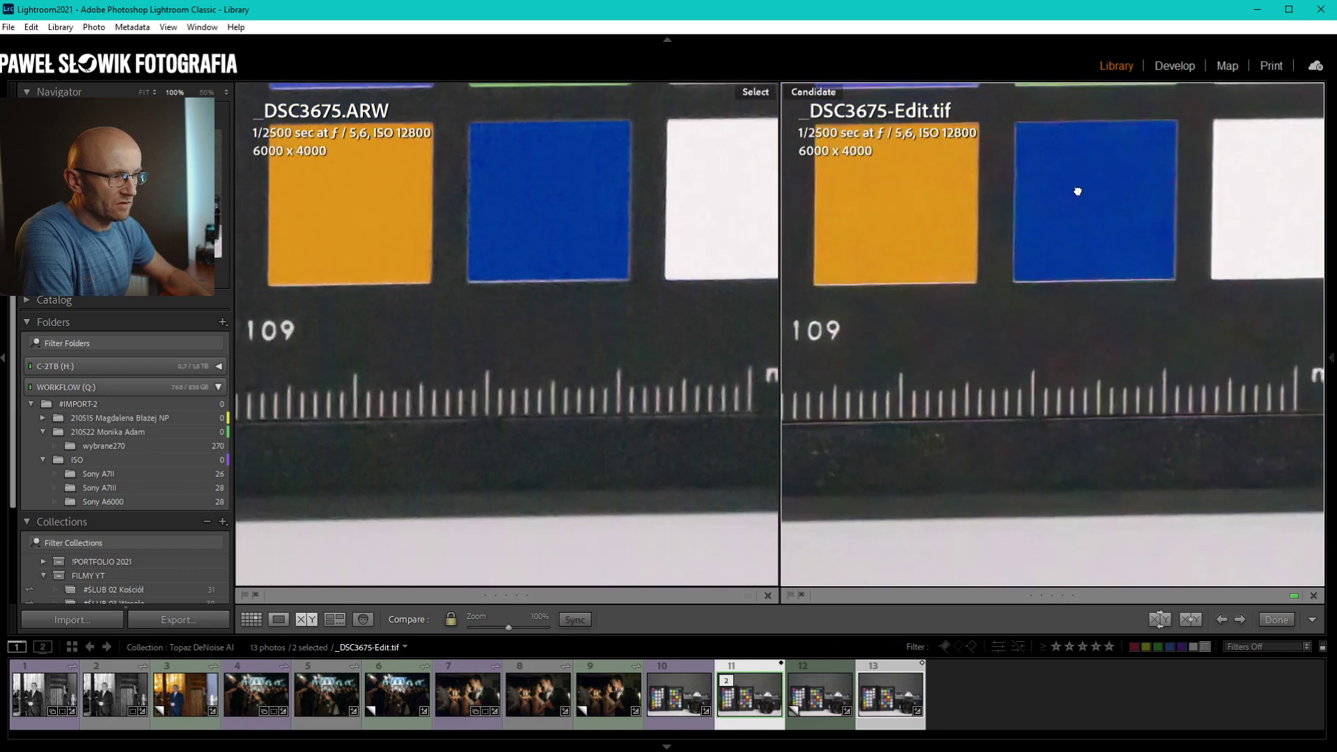
Check the MSCCPPCC1109 label and mm scale, then fit and pick the DxO DeepPRIME church portrait.
left_click_drag(1077, 191, 1170, 221)
mouse_move(407, 394)
left_mouse_down()
mouse_move(516, 377)
mouse_move(538, 419)
left_mouse_up()
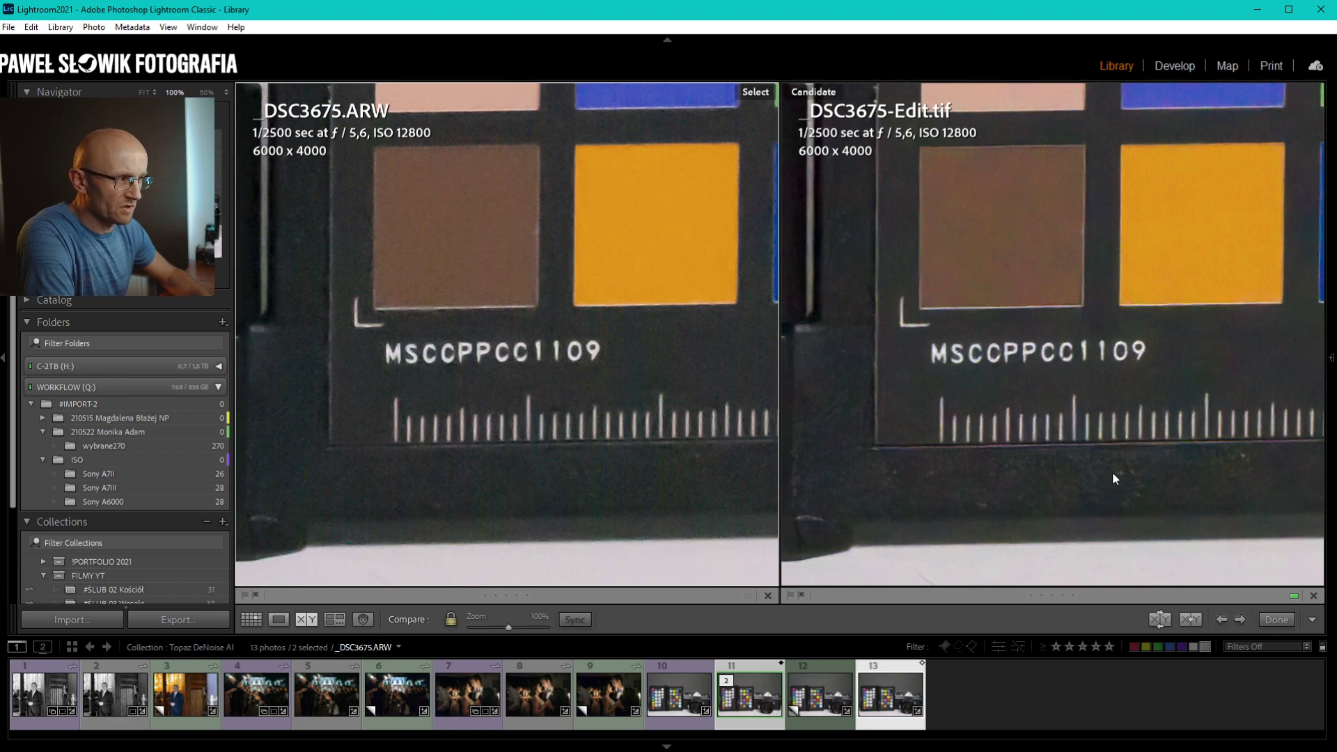
mouse_move(1113, 479)
left_mouse_down()
mouse_move(788, 477)
mouse_move(706, 454)
left_mouse_up()
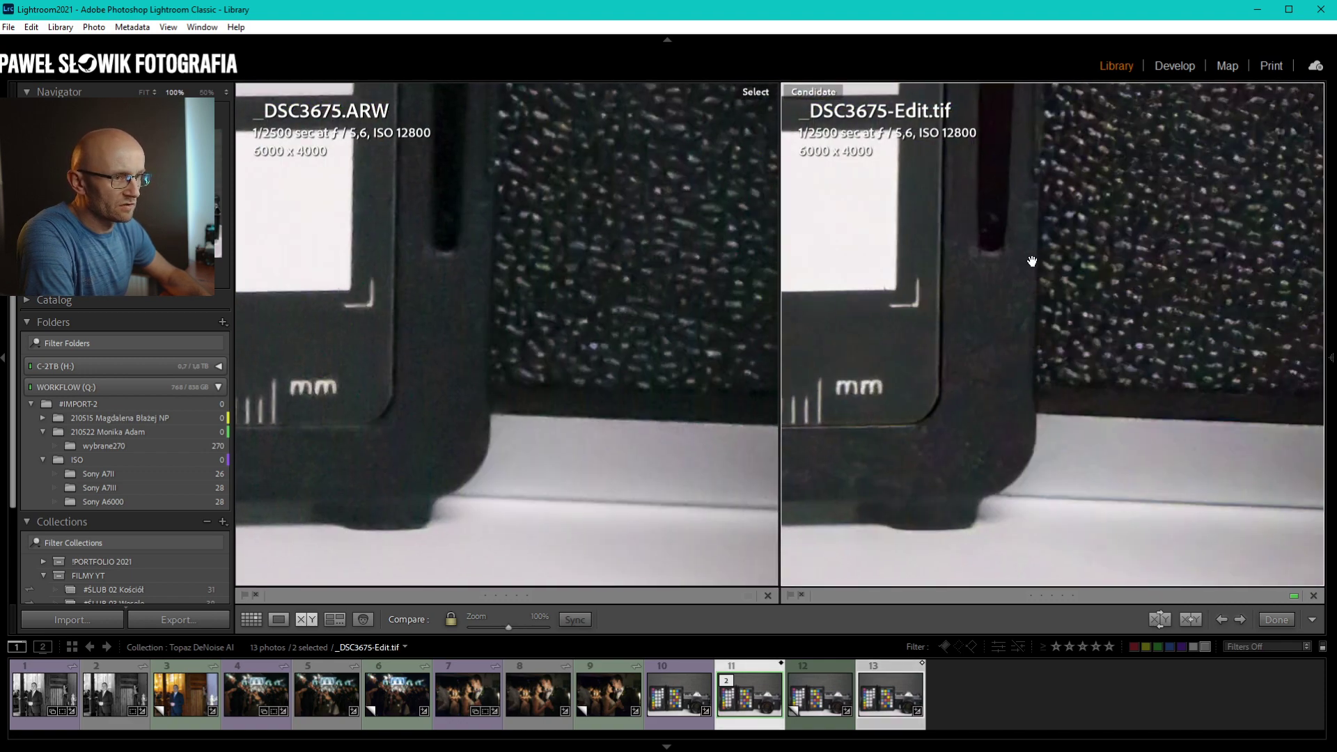
left_click(960, 369)
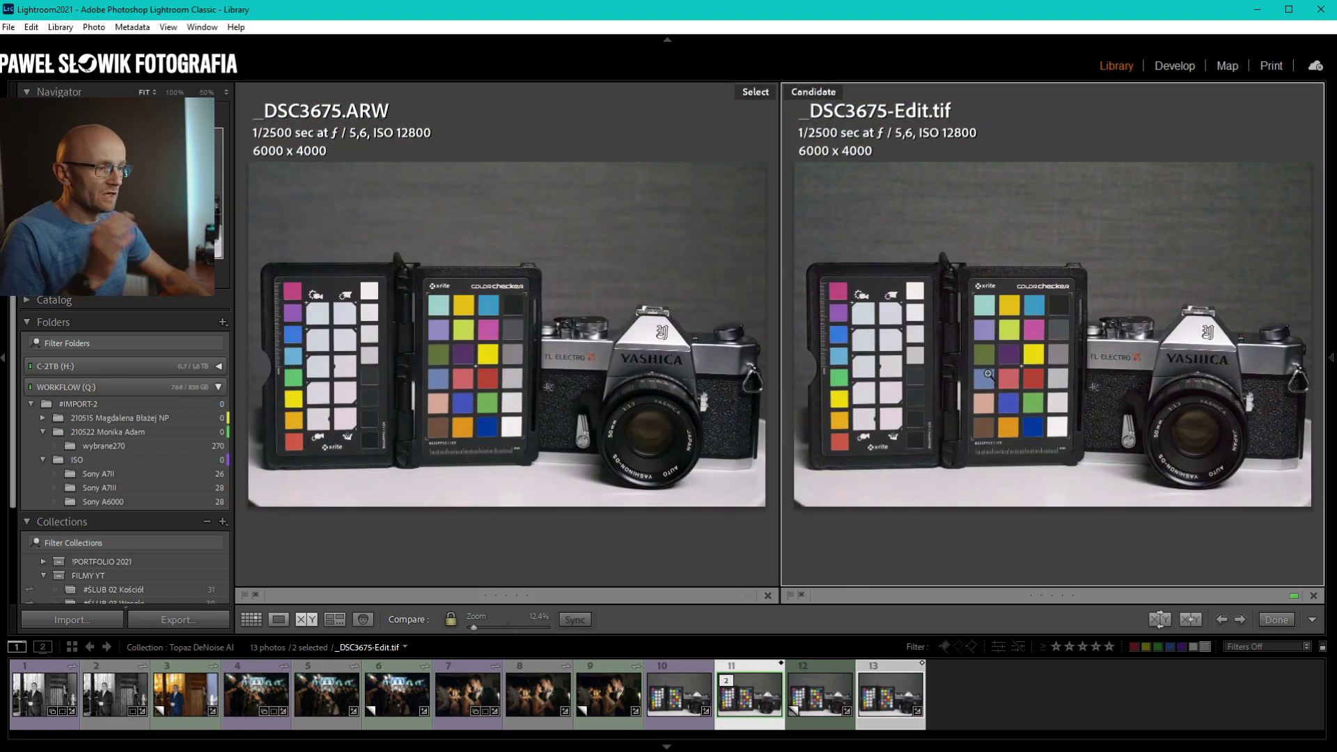
left_click(1013, 689)
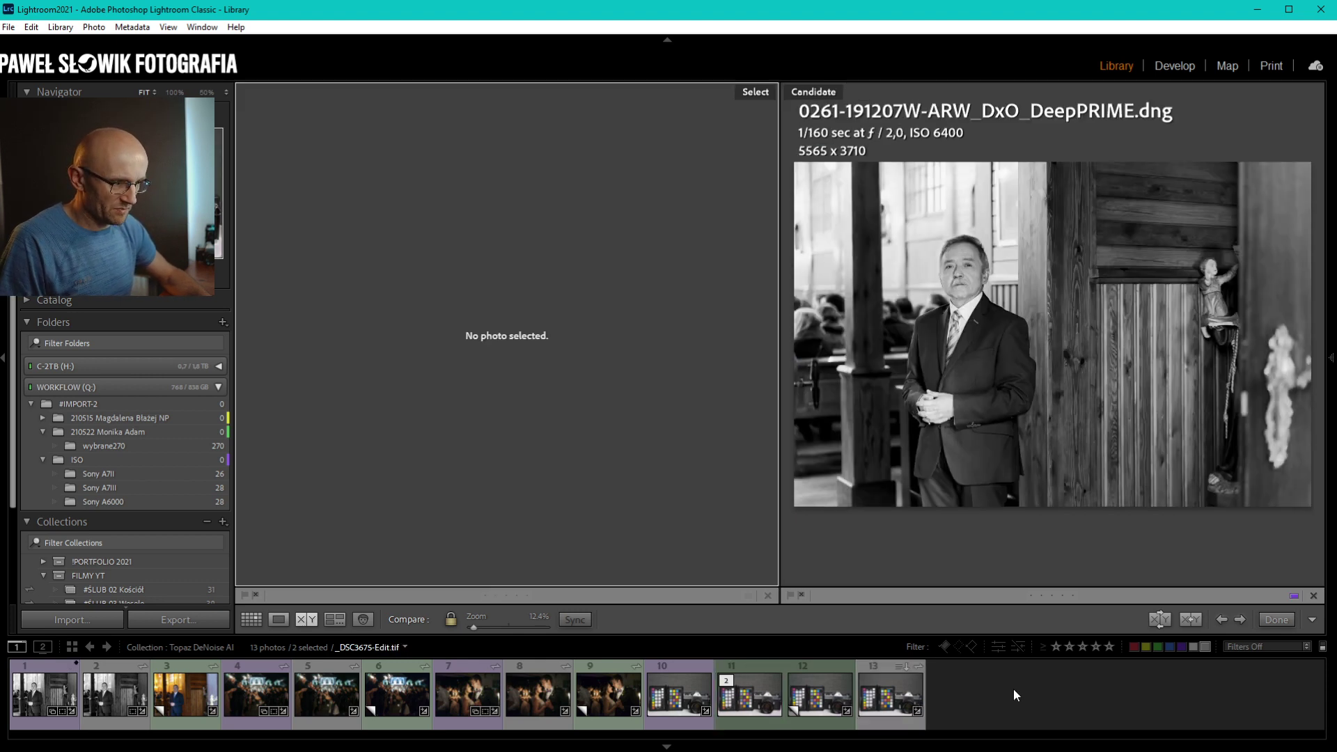
Move from Grid to Develop and show the candlelit couple's Copy 1 on its own.
left_click(593, 702)
key("g")
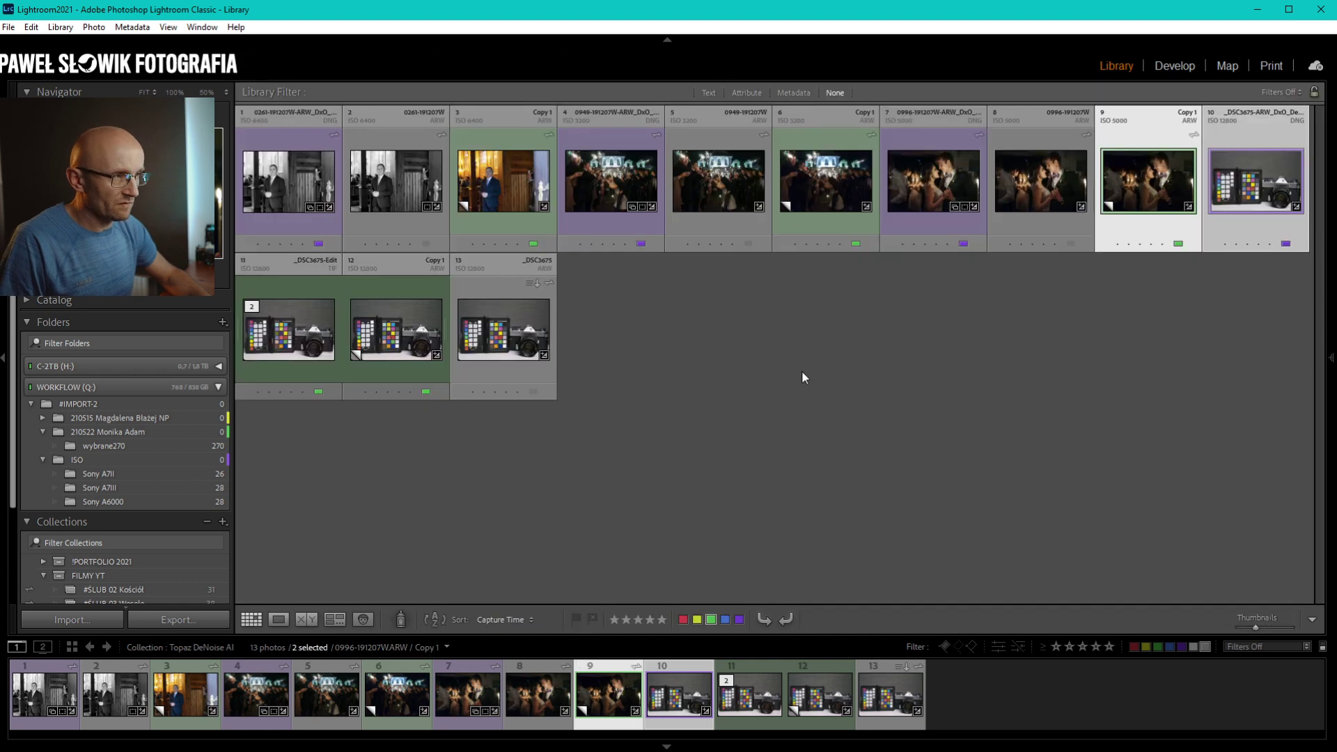
left_click(1175, 65)
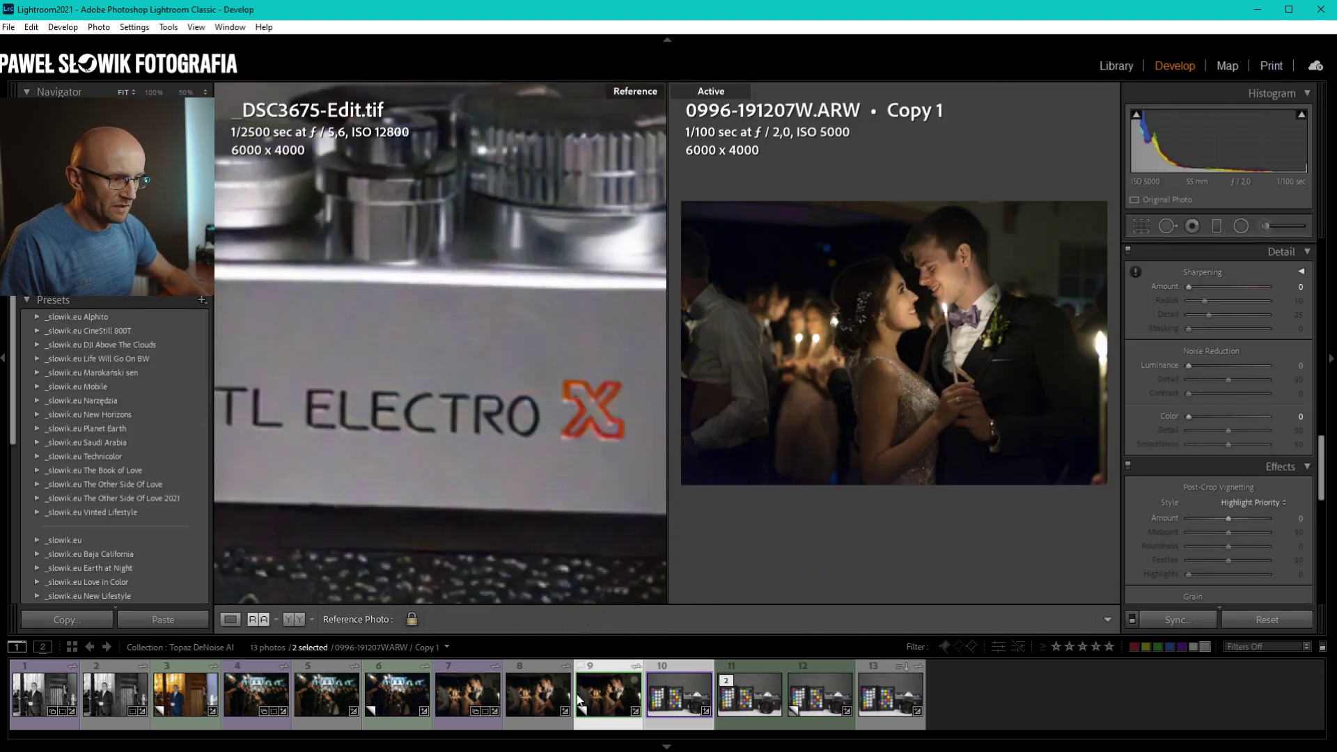
left_click(578, 700)
left_click(232, 621)
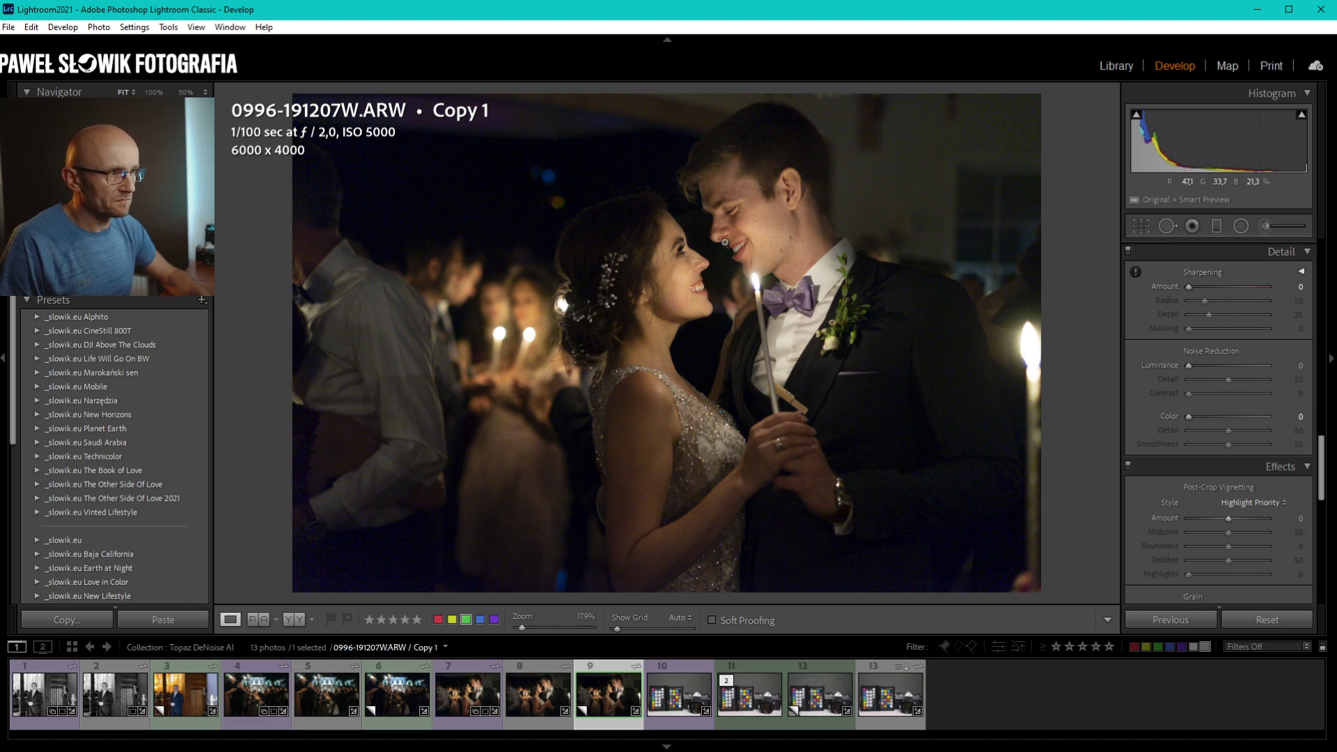
Inspect the original 0996 raw (sharpening 50, noise reduction 50) at 100% against Copy 1.
left_click(522, 710)
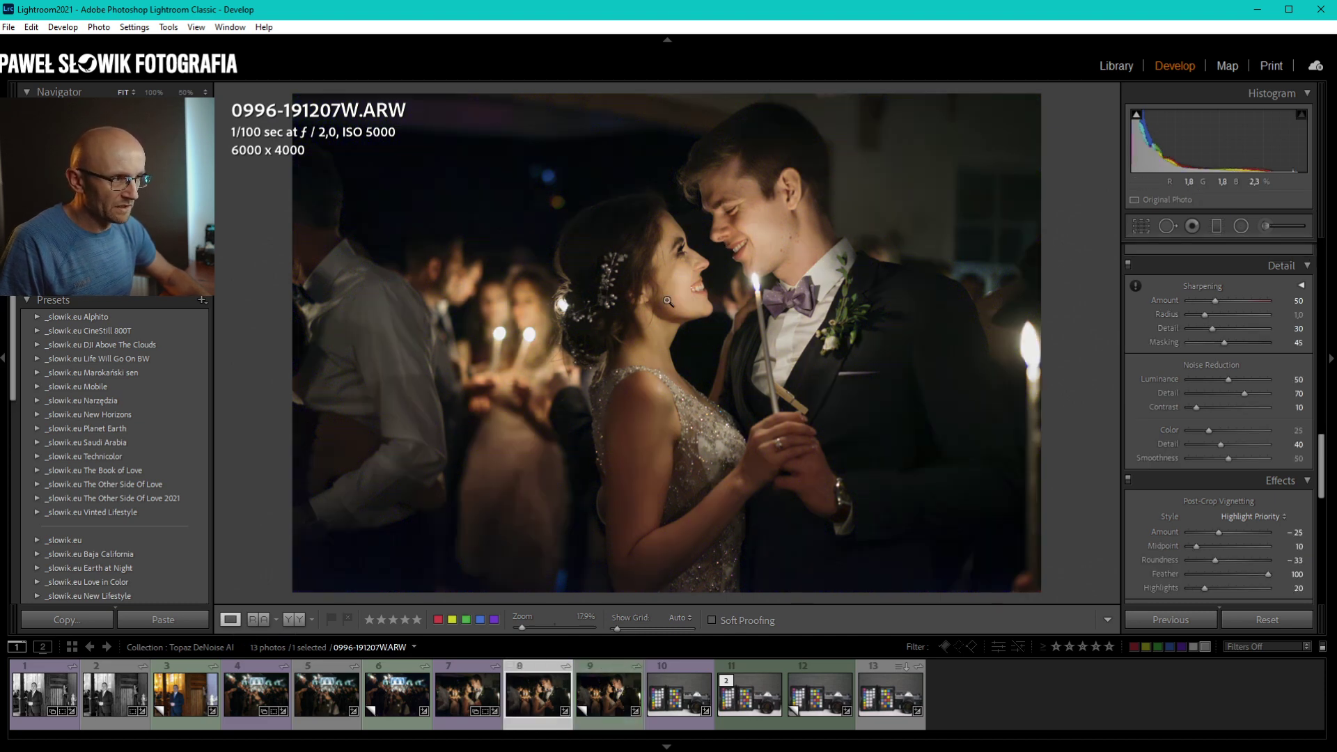
left_click(722, 246)
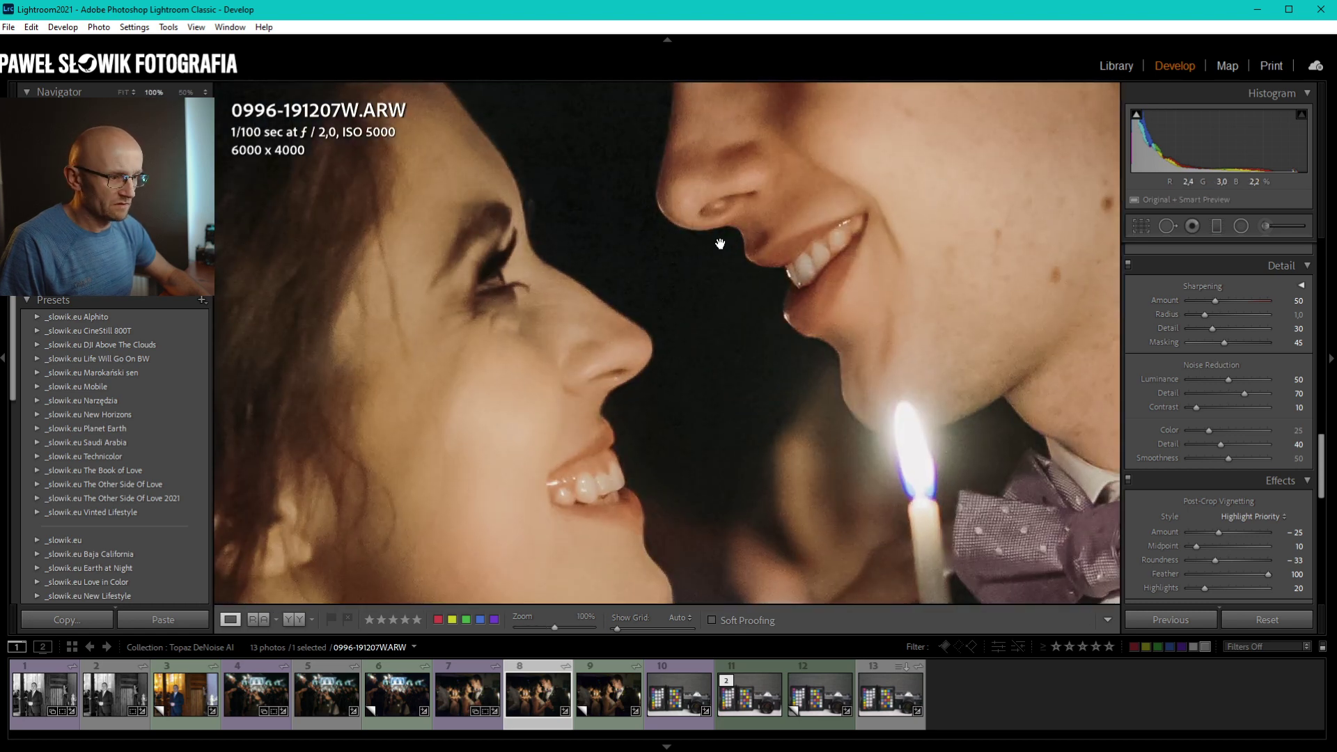
left_click(720, 246)
left_click(592, 704)
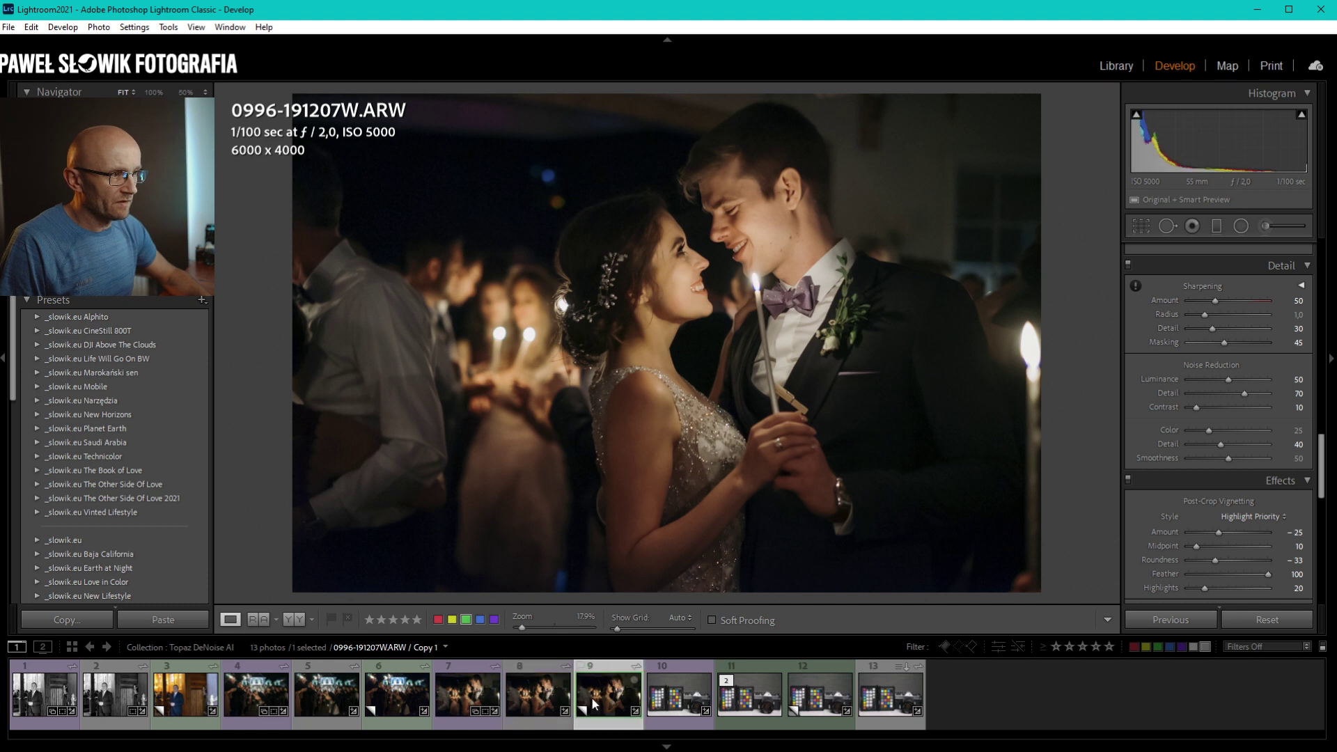
left_click(545, 704)
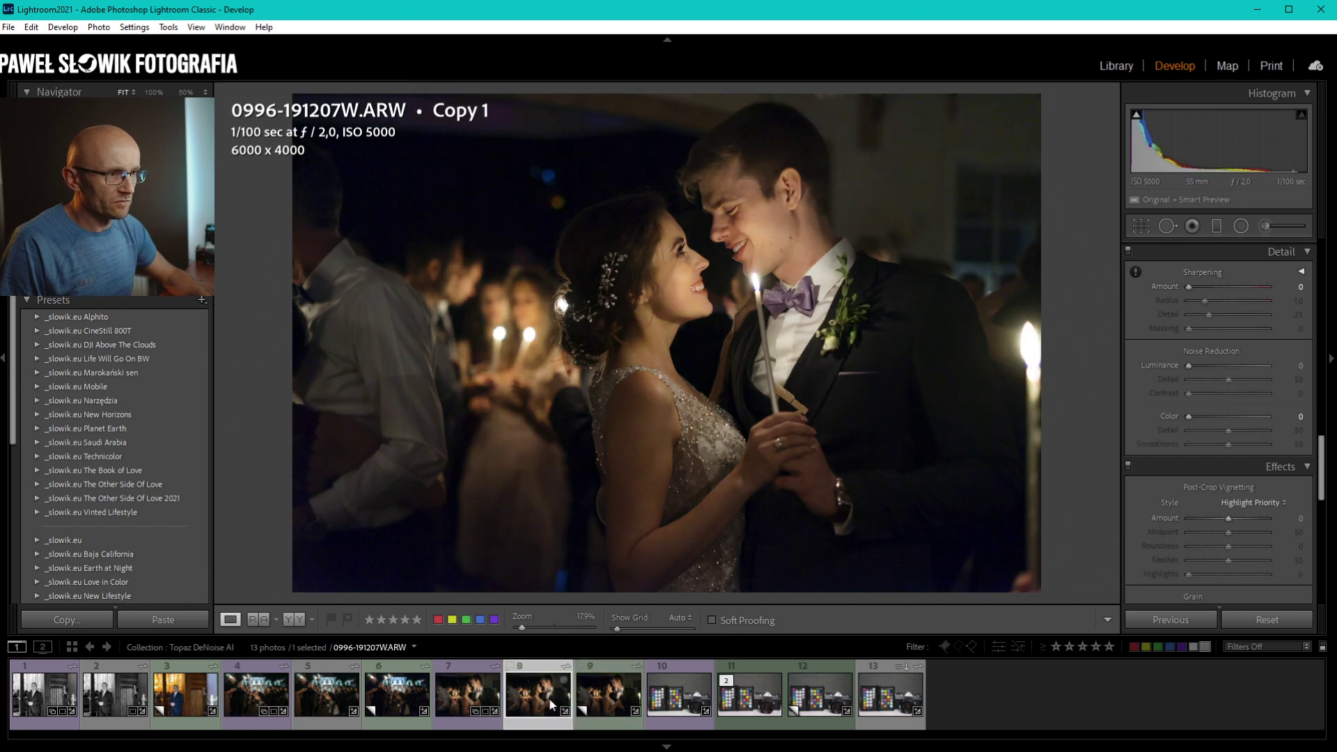
Send Copy 1 to Topaz DeNoise AI as 'Edit a Copy with Lightroom Adjustments'.
left_click(604, 703)
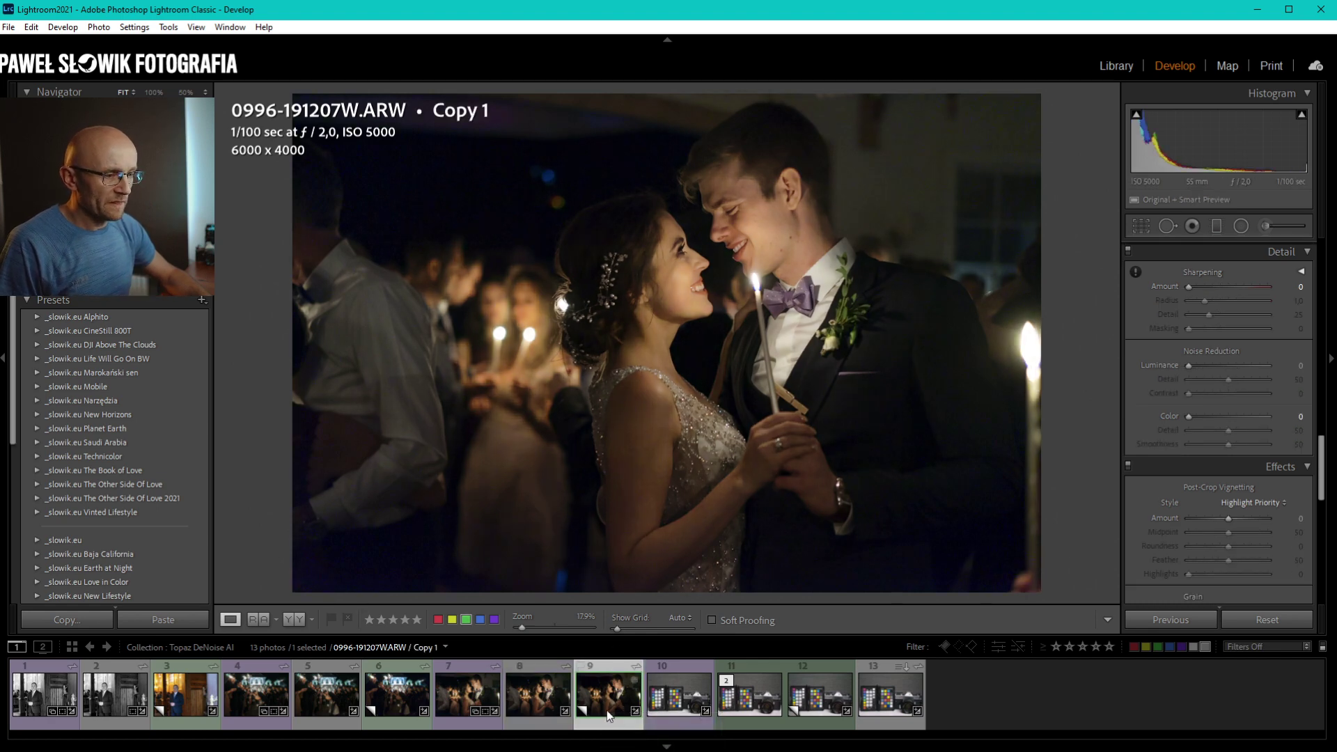
right_click(608, 696)
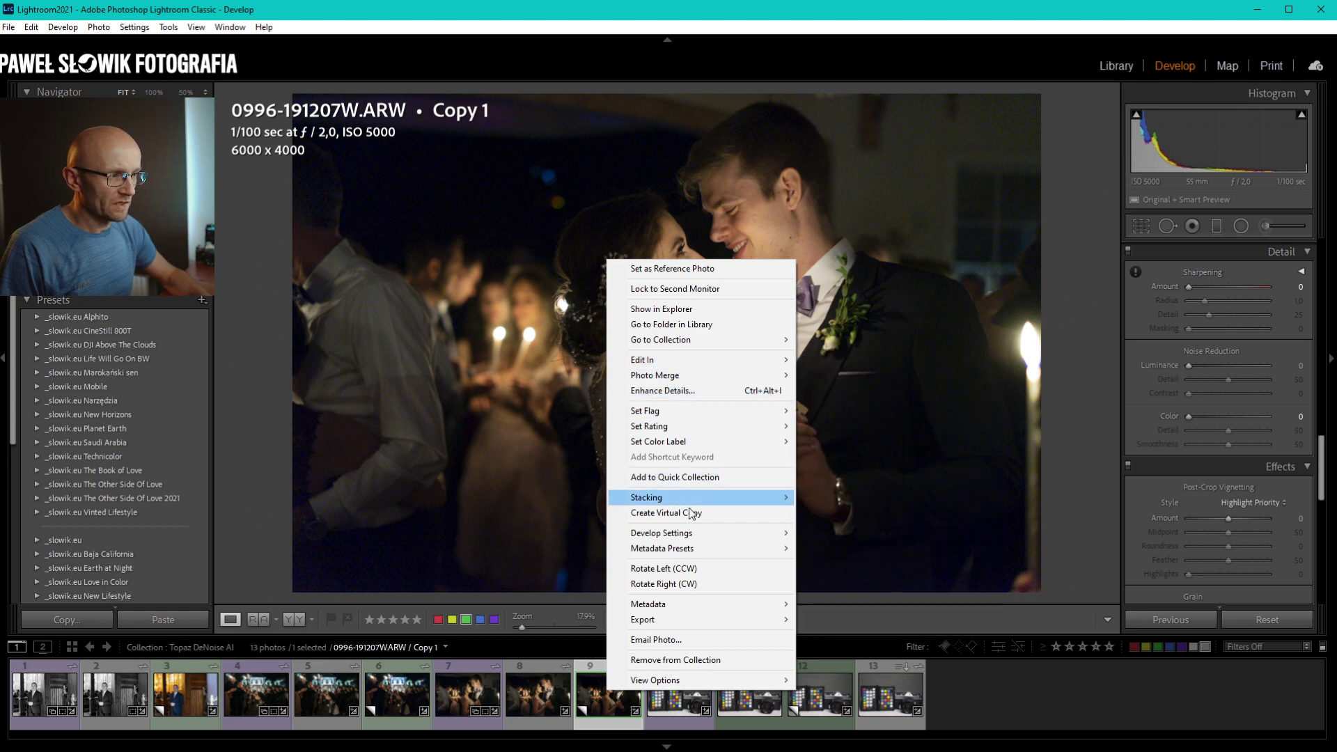
mouse_move(697, 359)
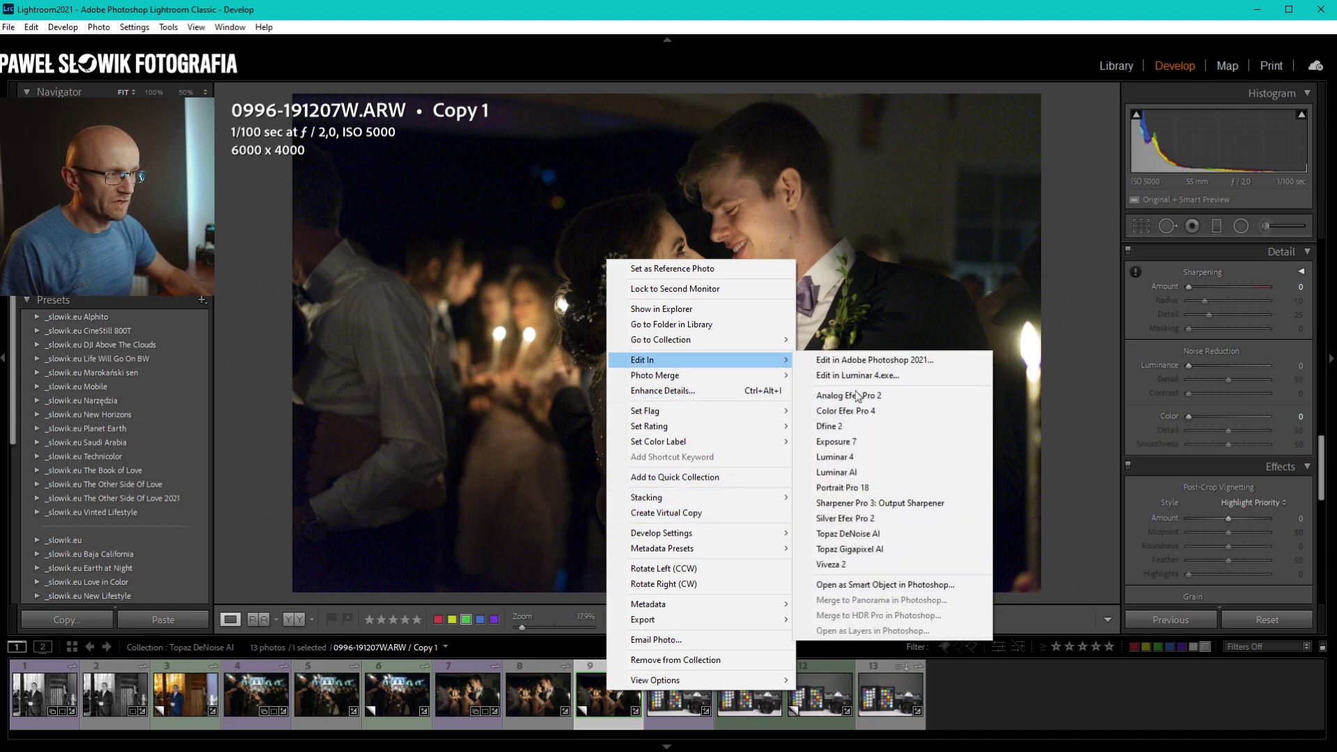
left_click(872, 537)
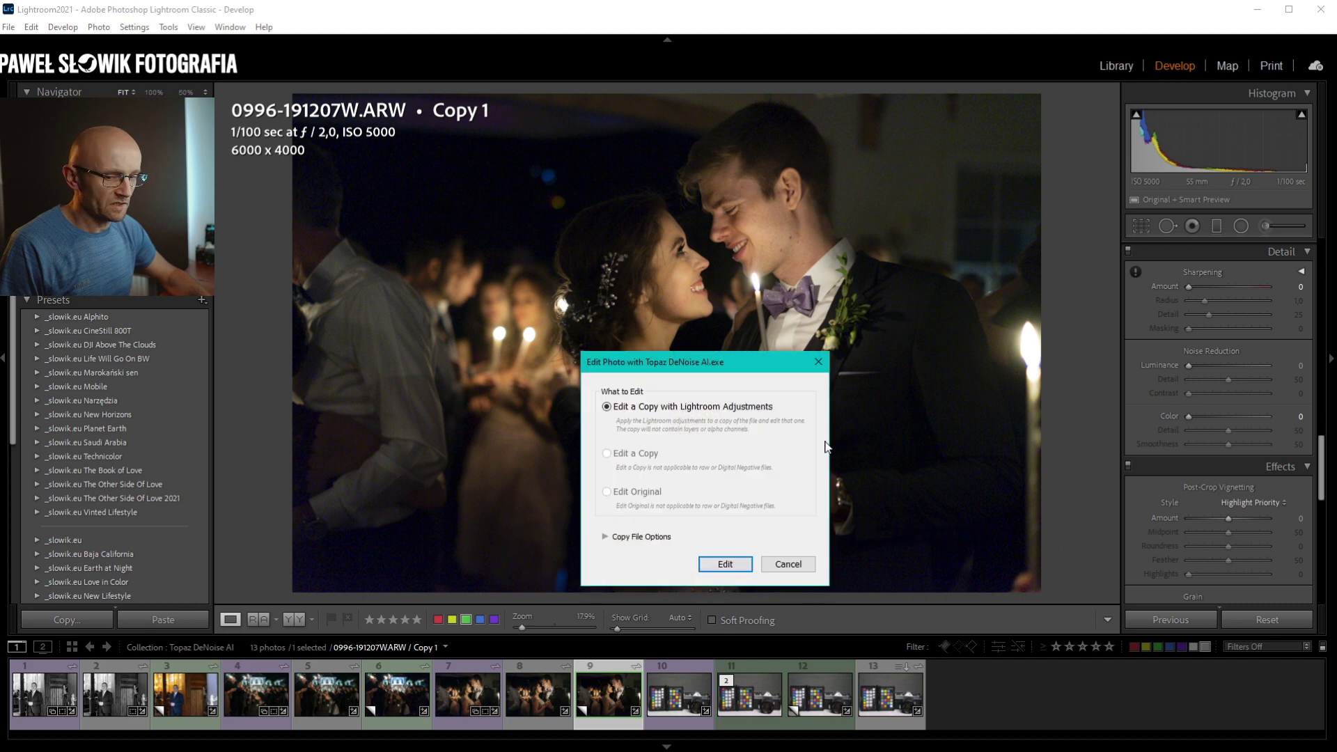
left_click(725, 565)
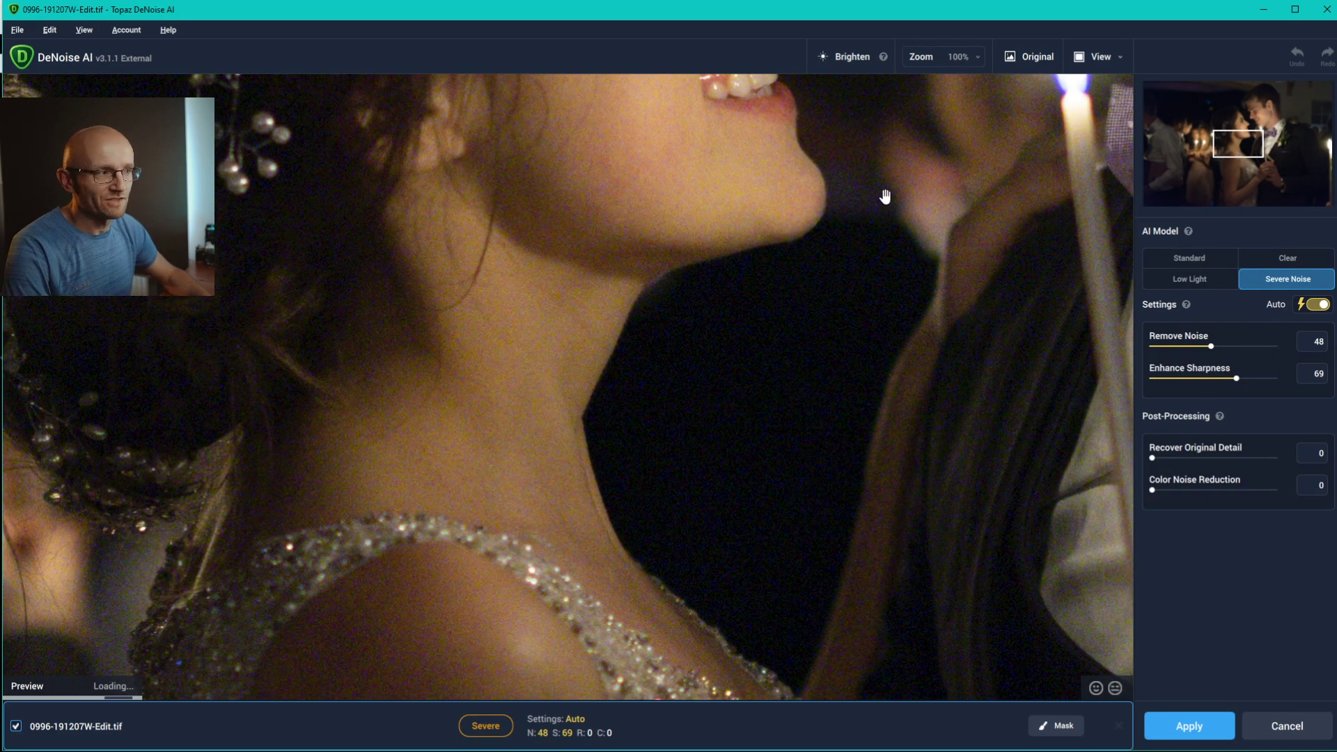
Compare Original, Severe Noise, Low Light and Clear side by side on the bride's mouth and chin.
left_click(1106, 59)
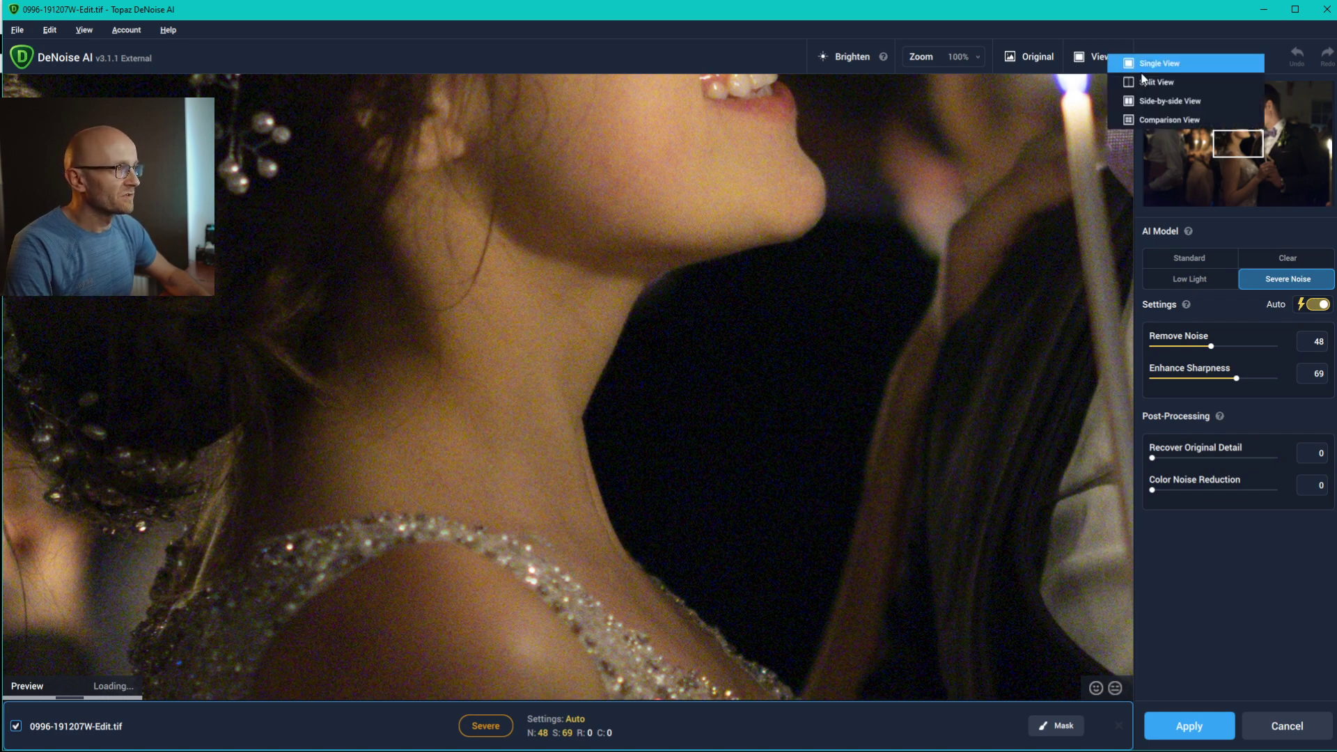
left_click(1230, 120)
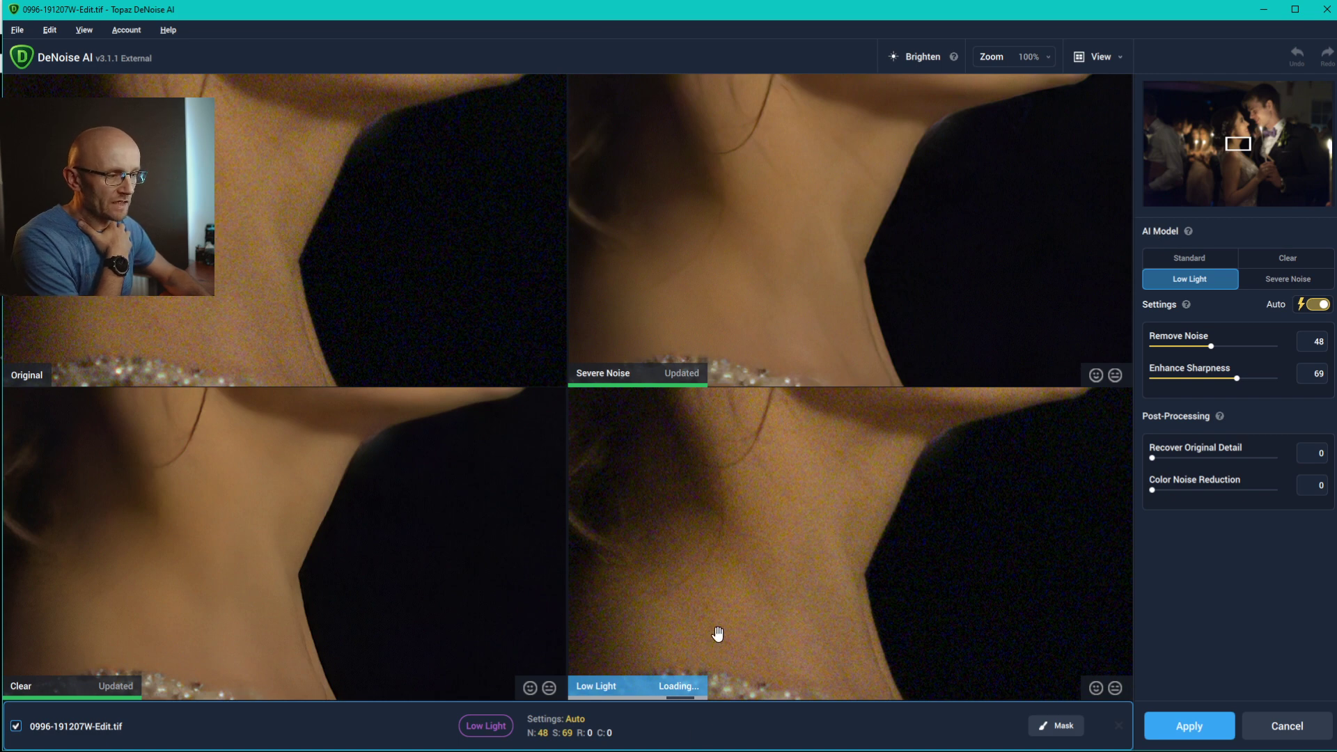
left_click(686, 369)
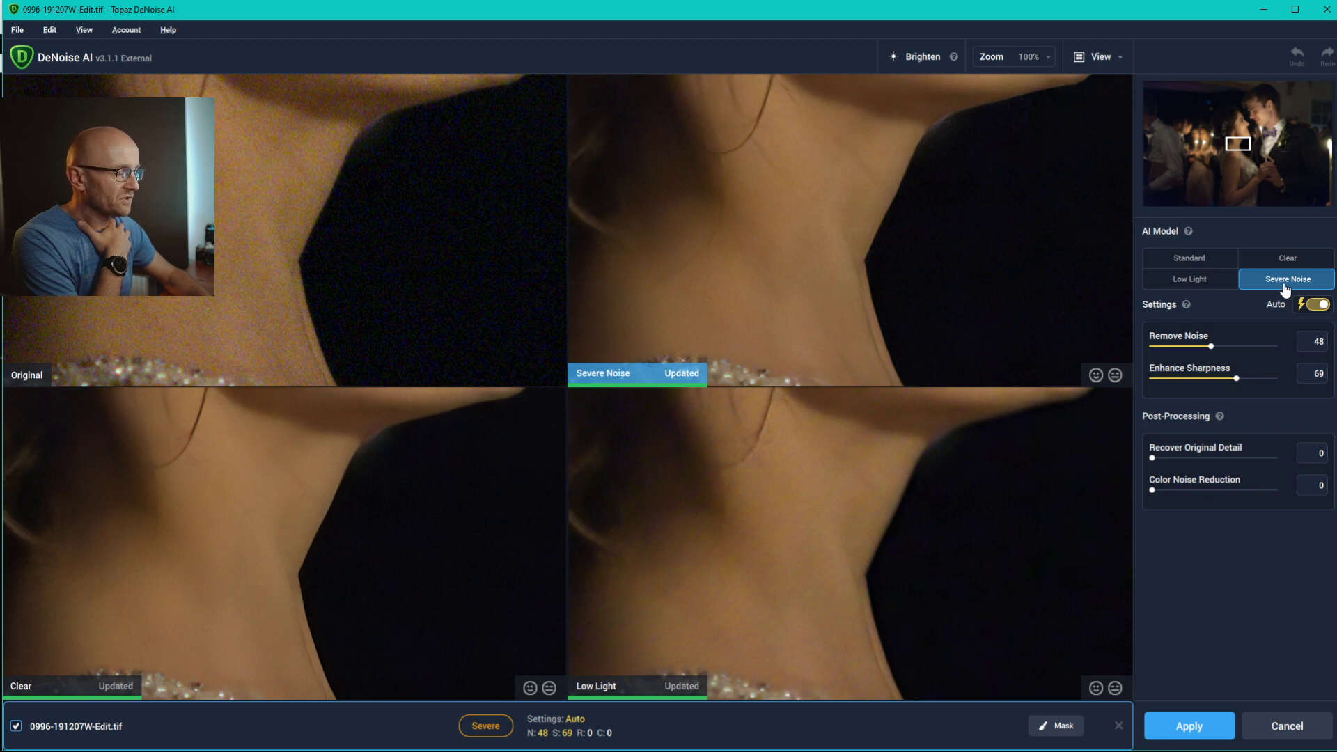
left_click(679, 562)
left_click(409, 555)
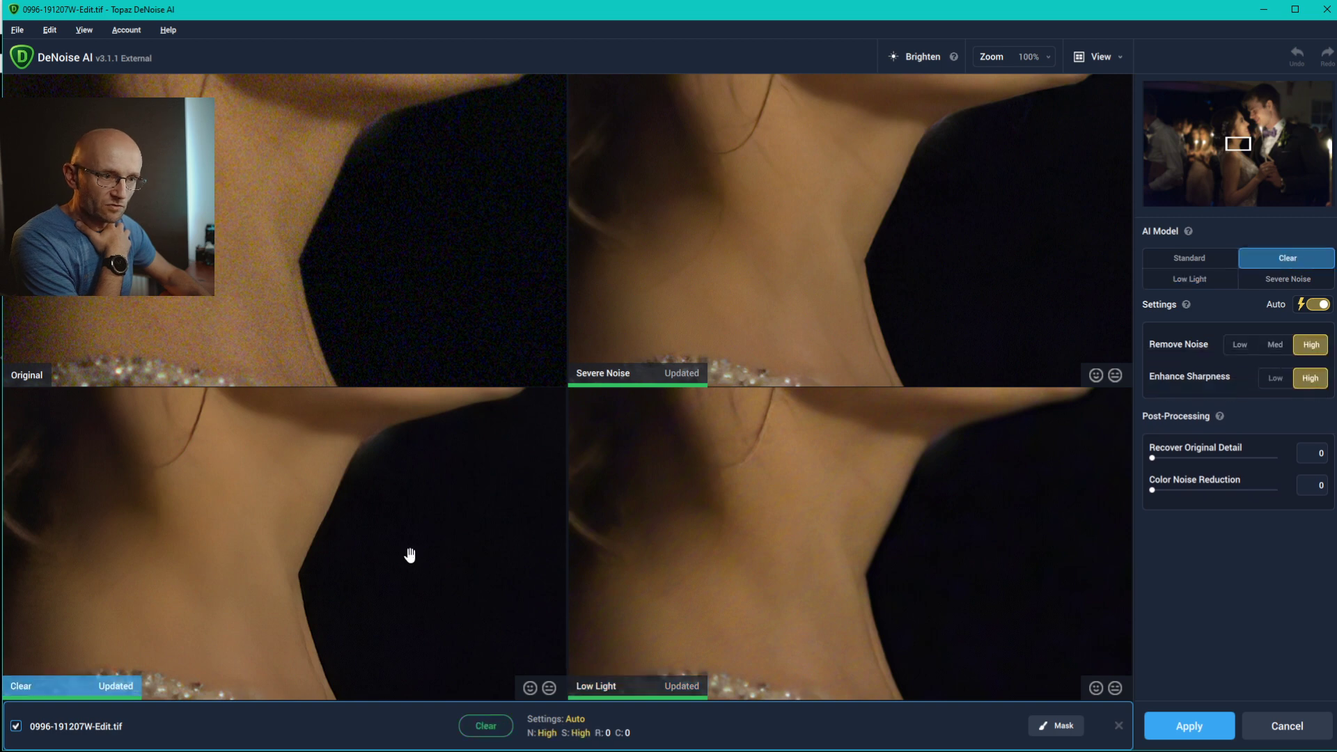
left_click_drag(411, 460, 400, 662)
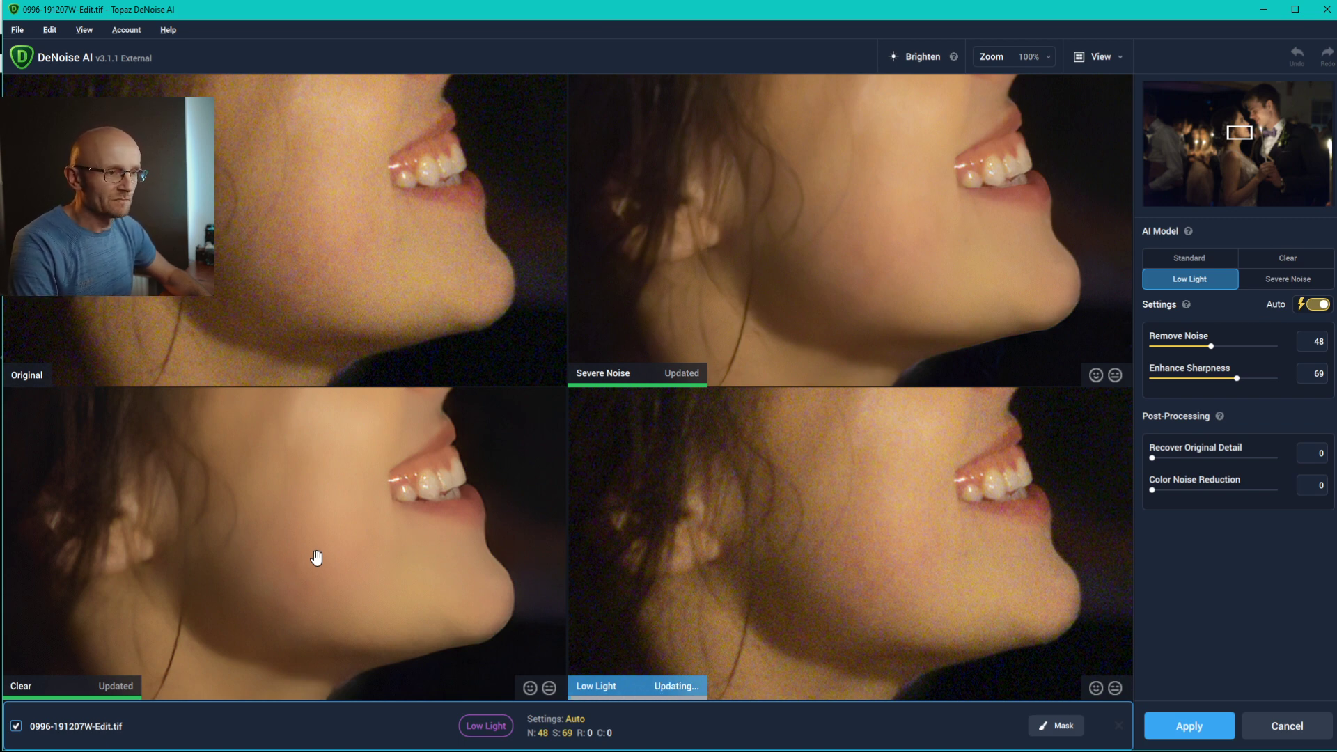
Try the Standard model with Auto settings against Clear, then frame both faces in the comparison.
left_click(316, 557)
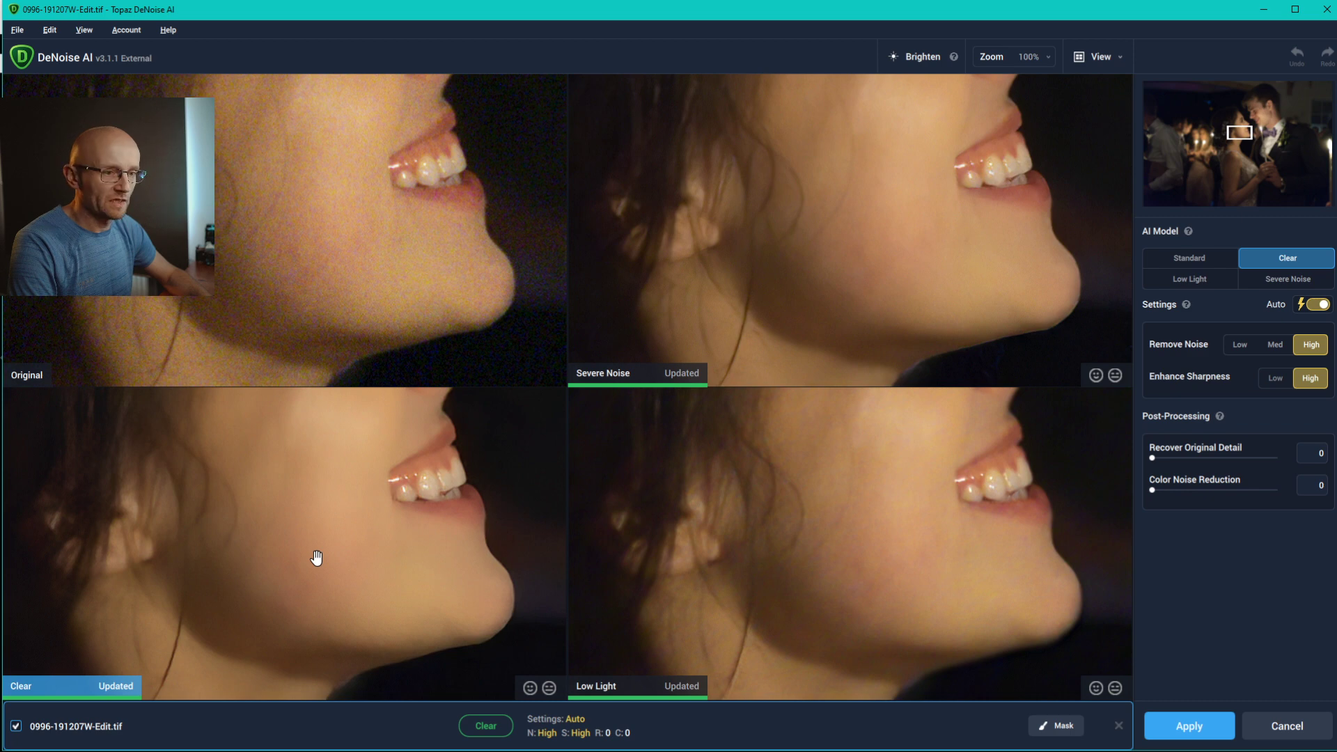
left_click(1193, 262)
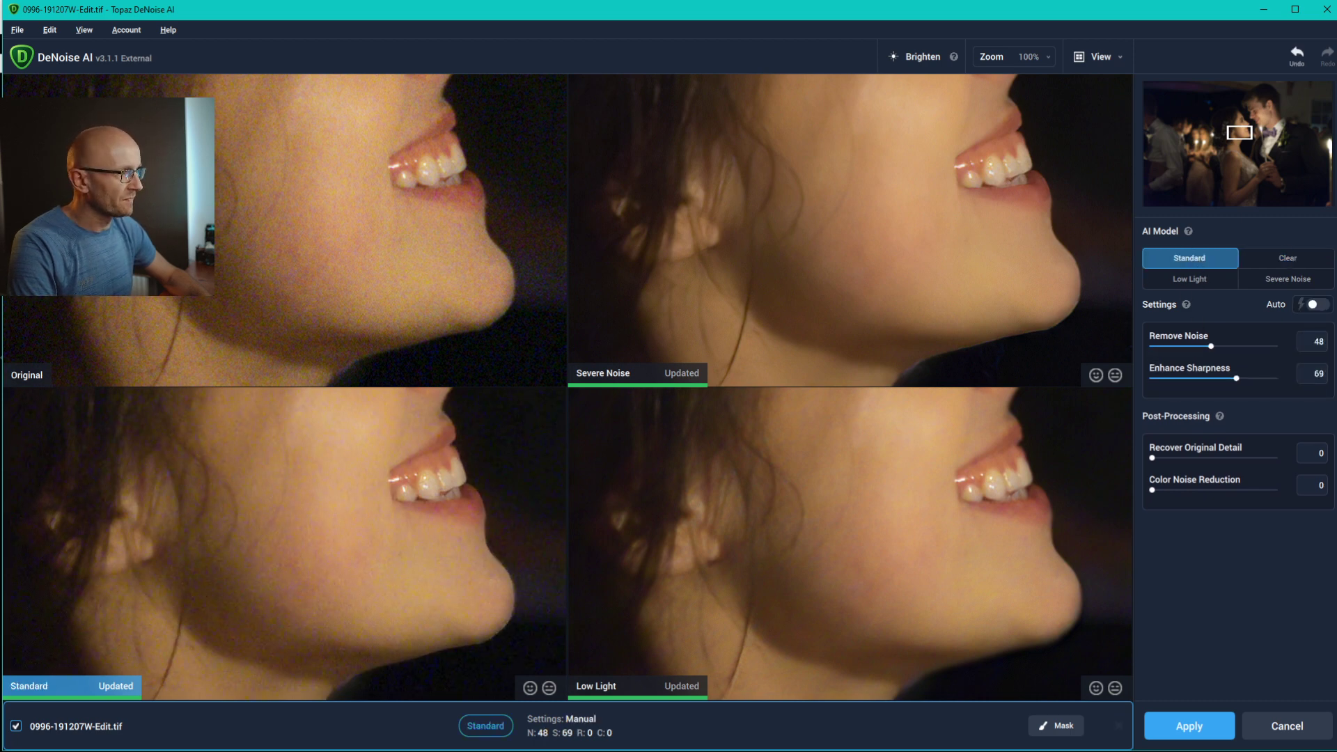
left_click(1317, 305)
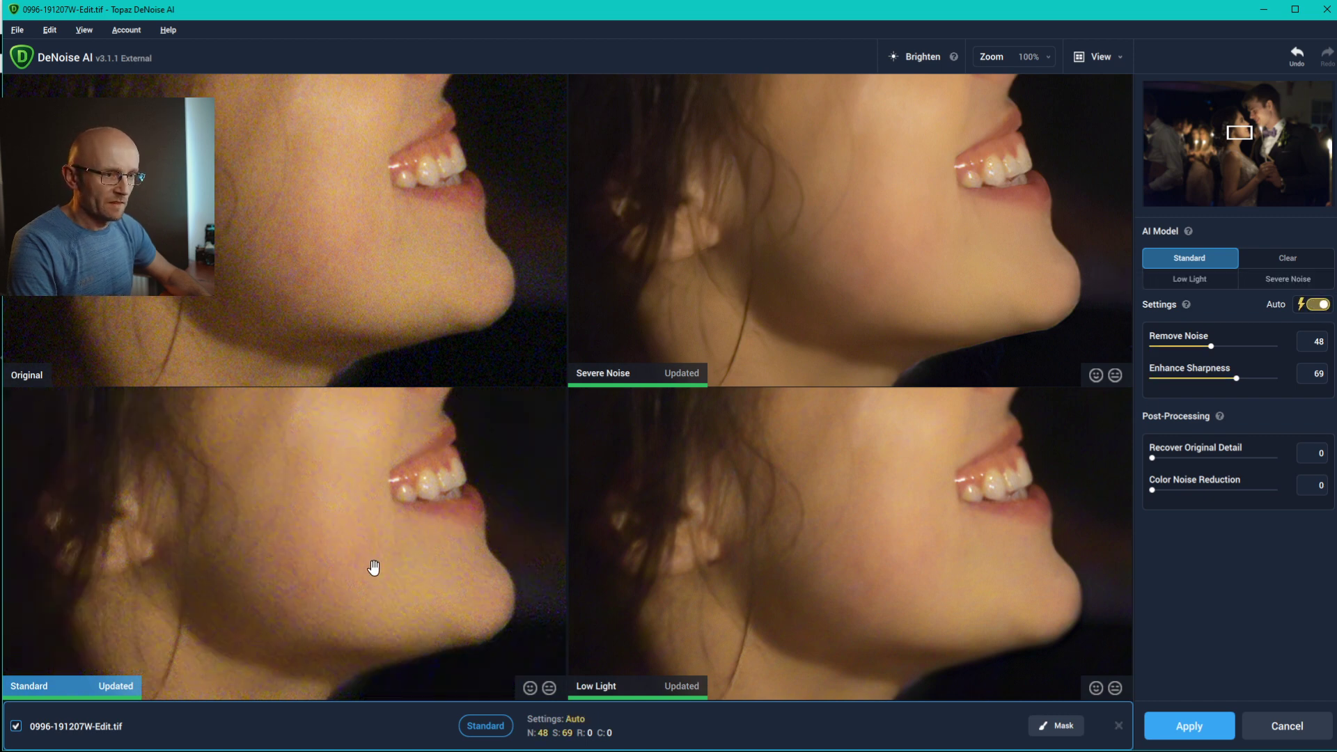
left_click_drag(373, 568, 362, 570)
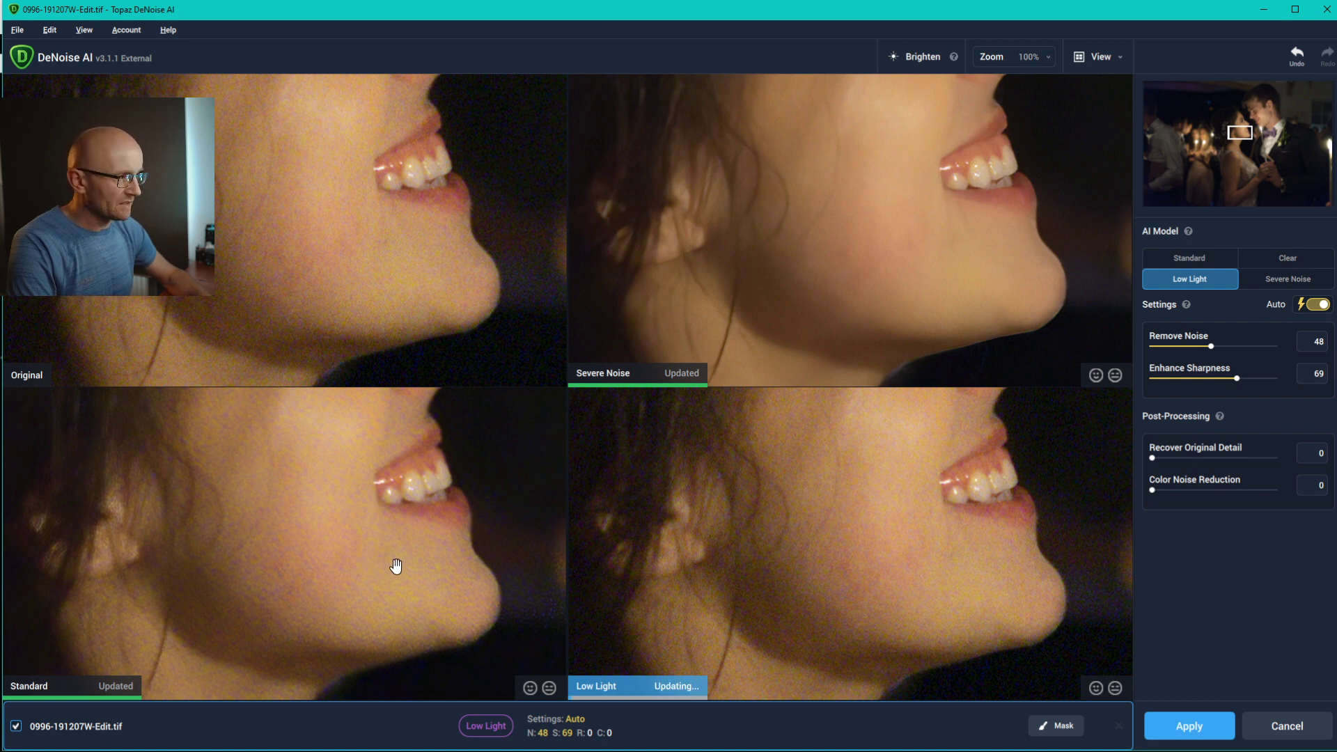
left_click(394, 564)
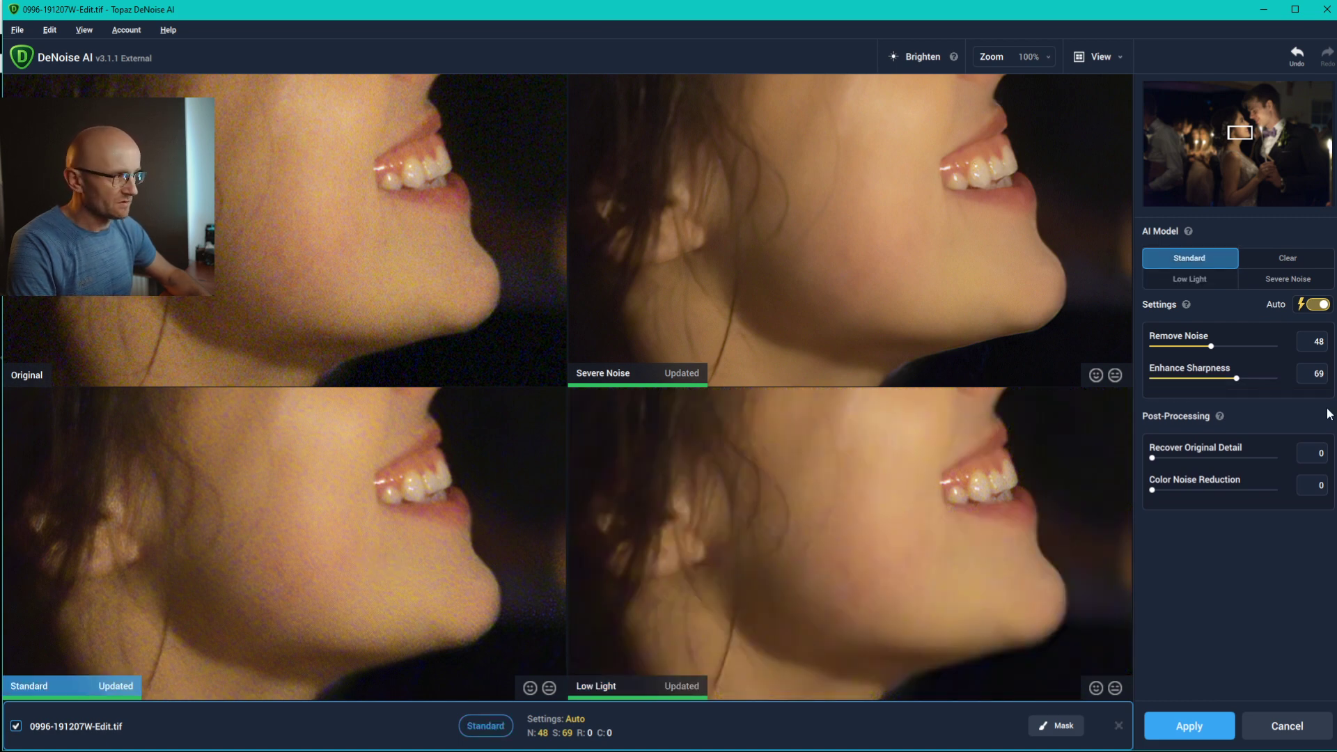
left_click(1288, 261)
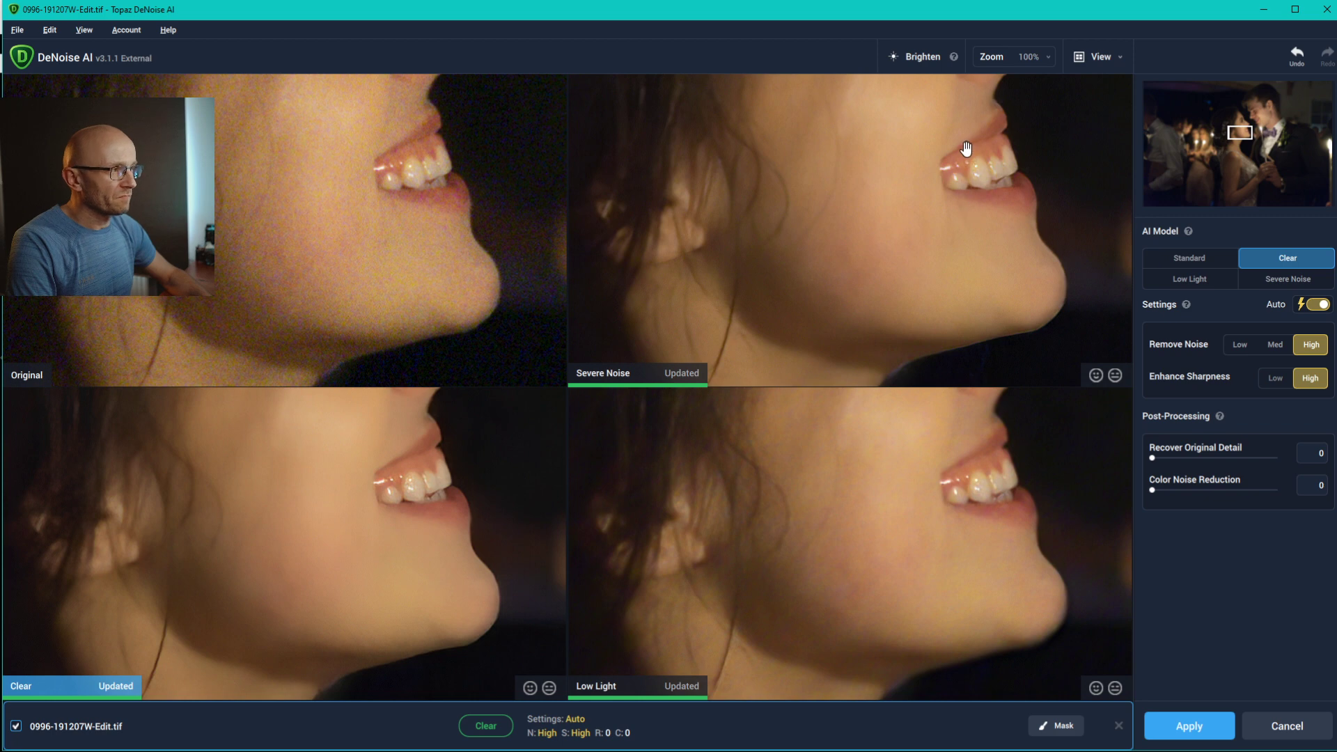
mouse_move(964, 149)
left_mouse_down()
mouse_move(764, 384)
mouse_move(801, 395)
left_mouse_up()
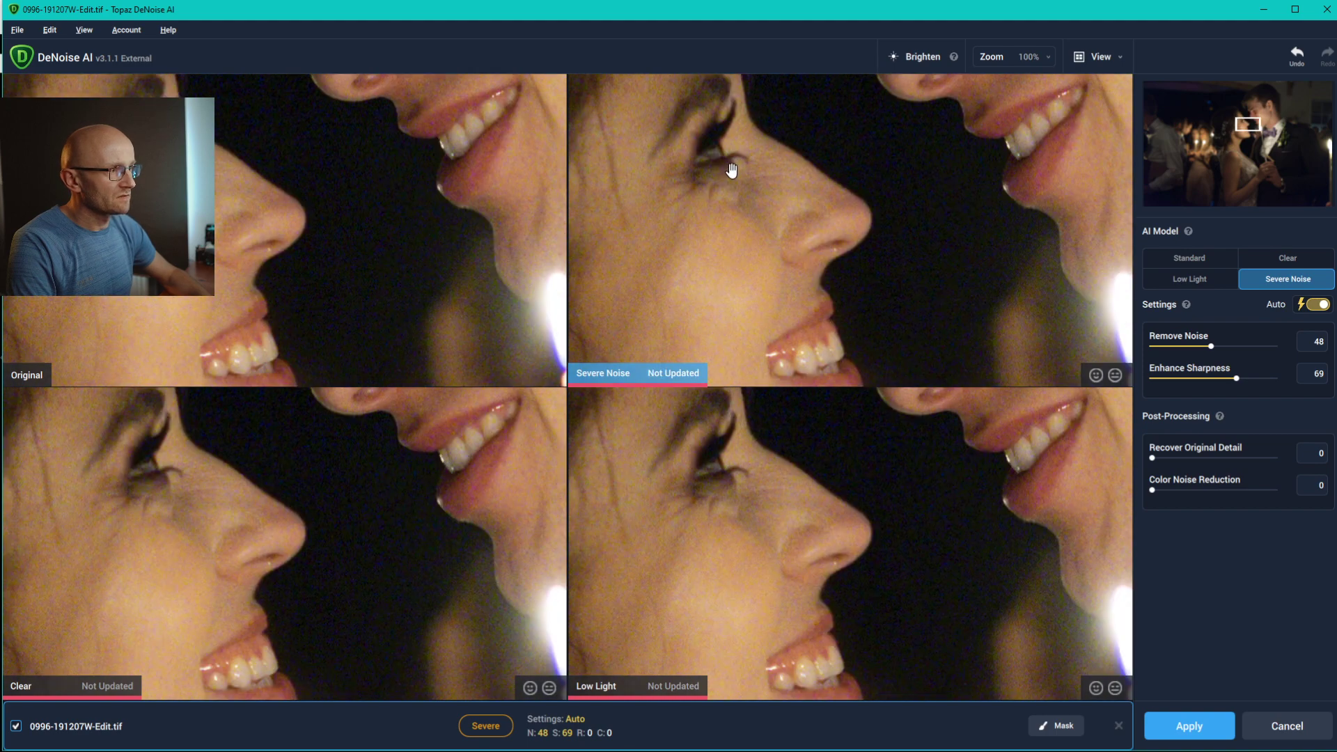
Alternate between the Low Light and Severe Noise previews on both faces, ending on Severe Noise.
left_click(857, 404)
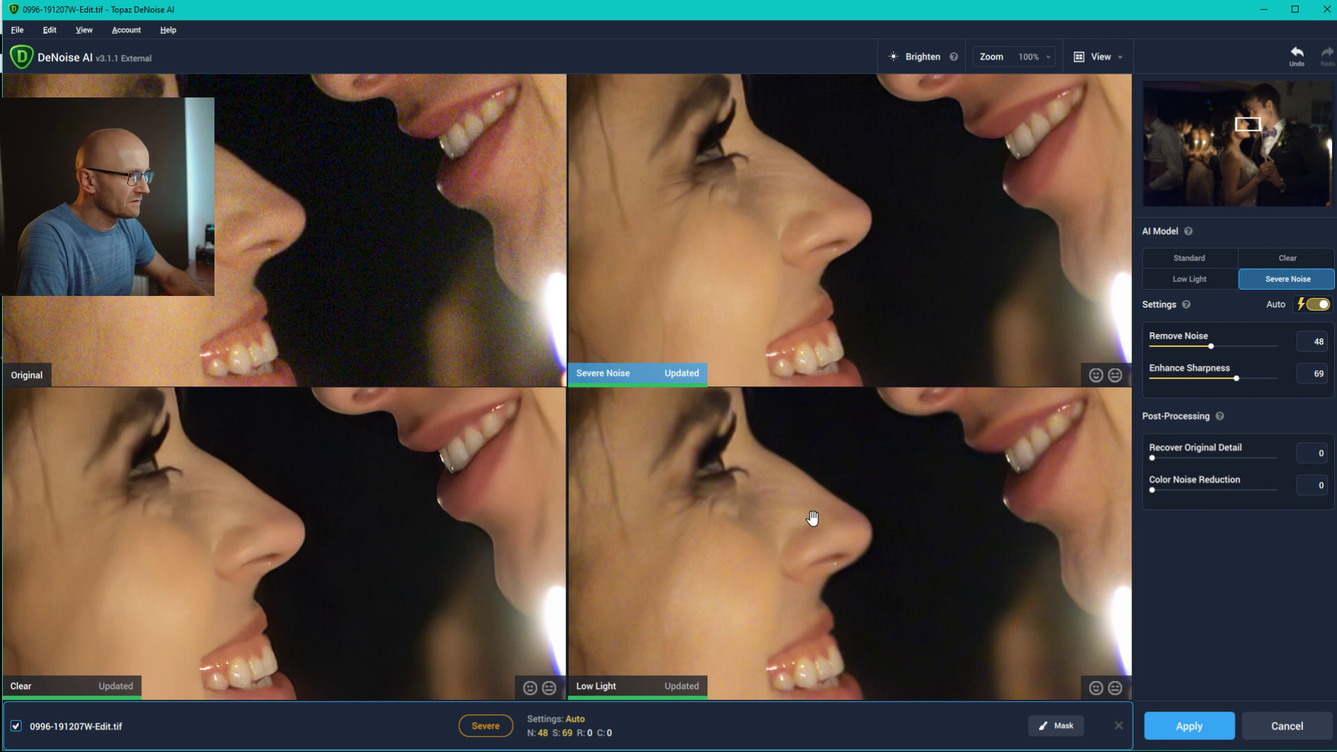
left_click(812, 518)
left_click(838, 229)
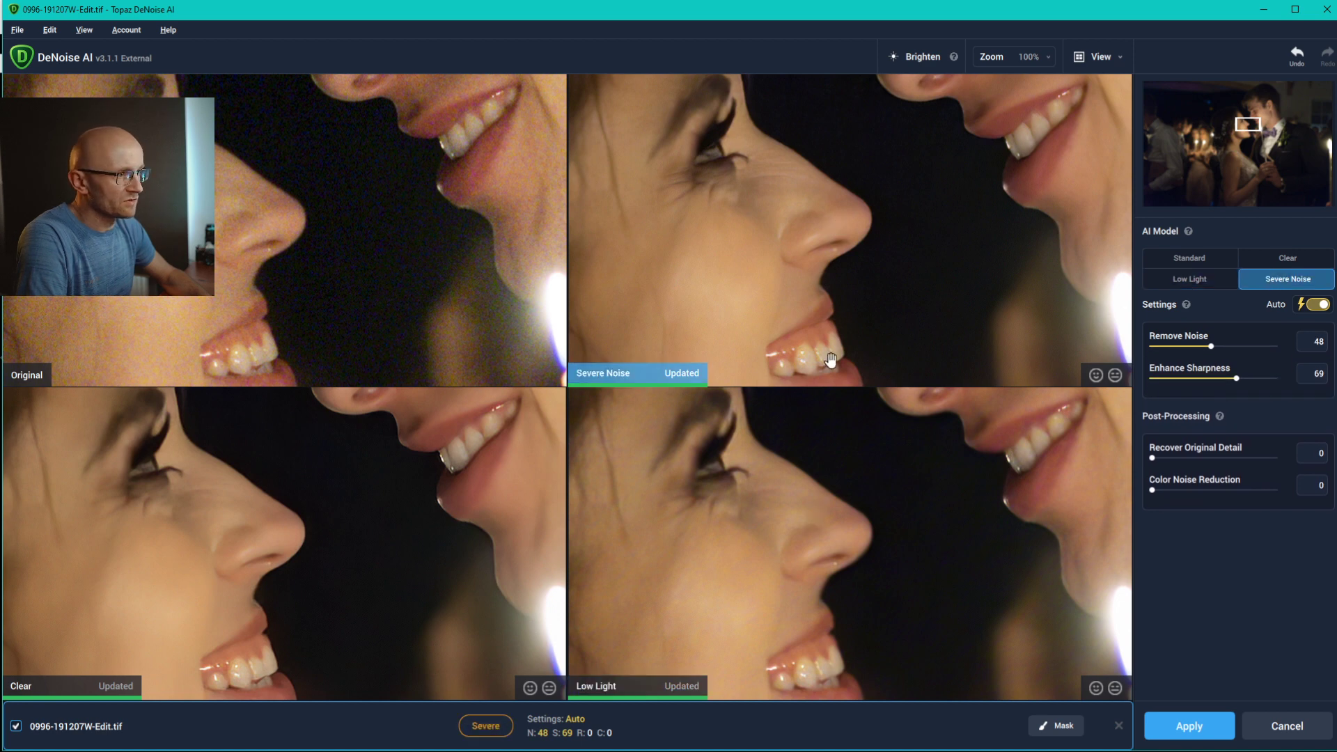
left_click(863, 497)
left_click(884, 315)
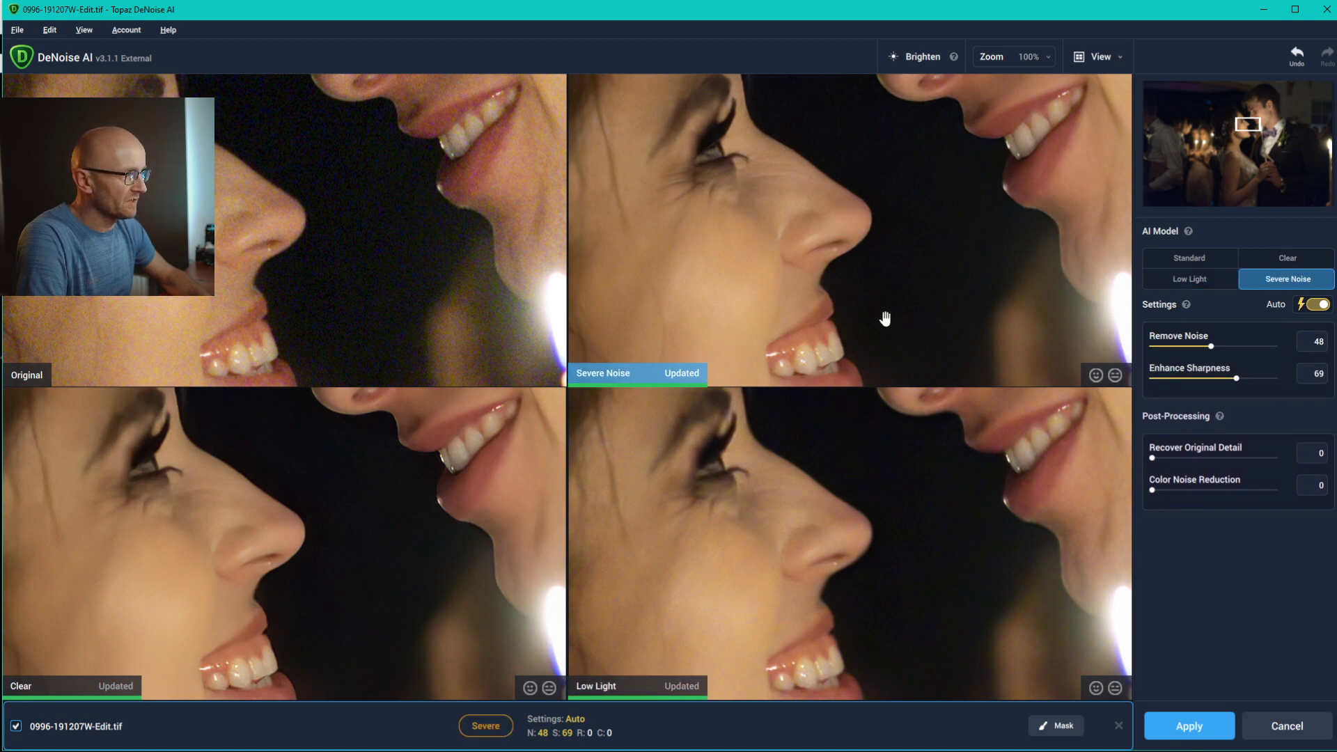
left_click(881, 527)
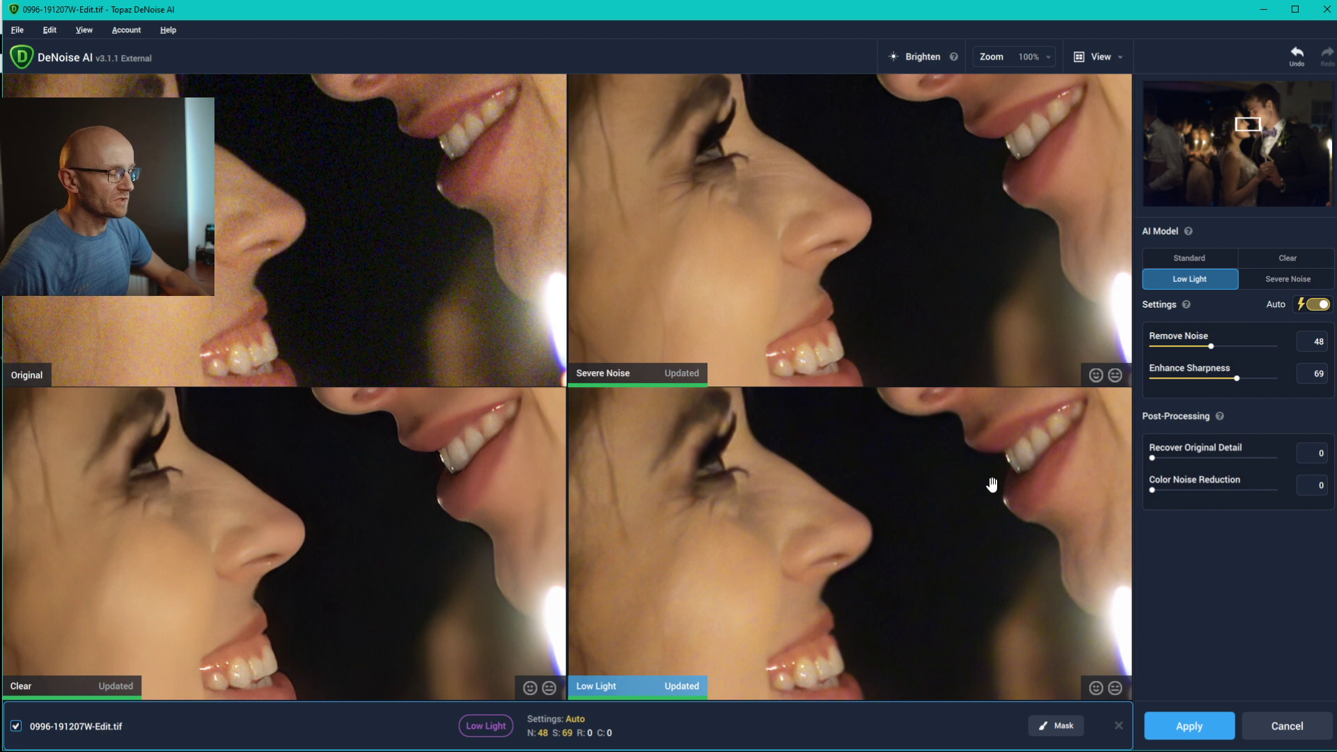
left_click(862, 271)
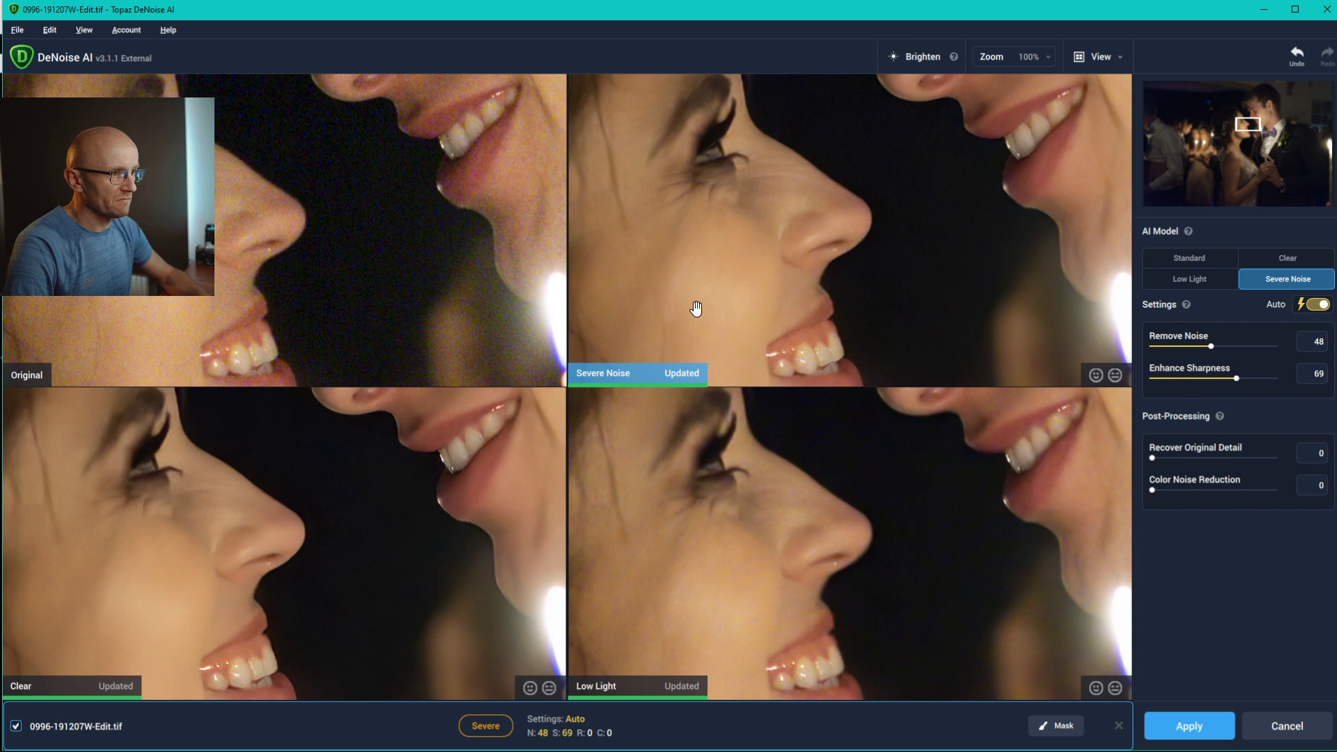
left_click(737, 463)
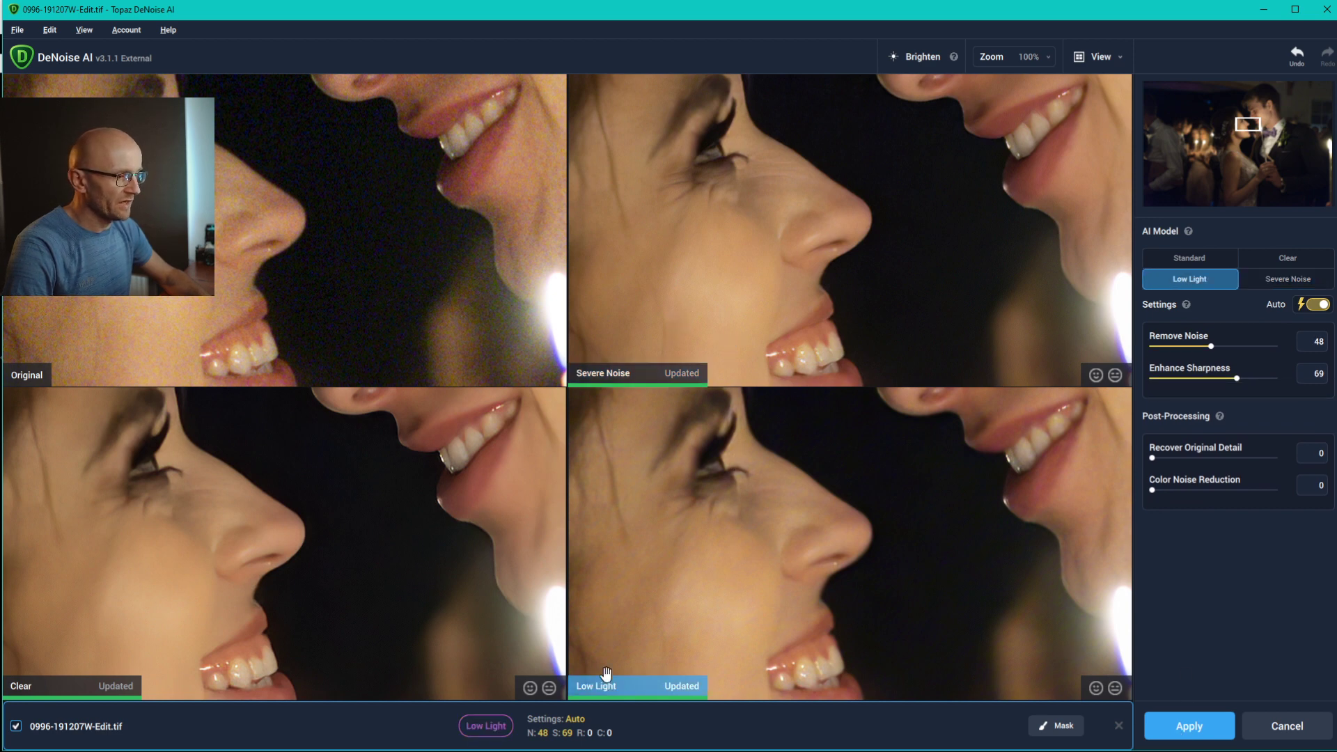
left_click(654, 338)
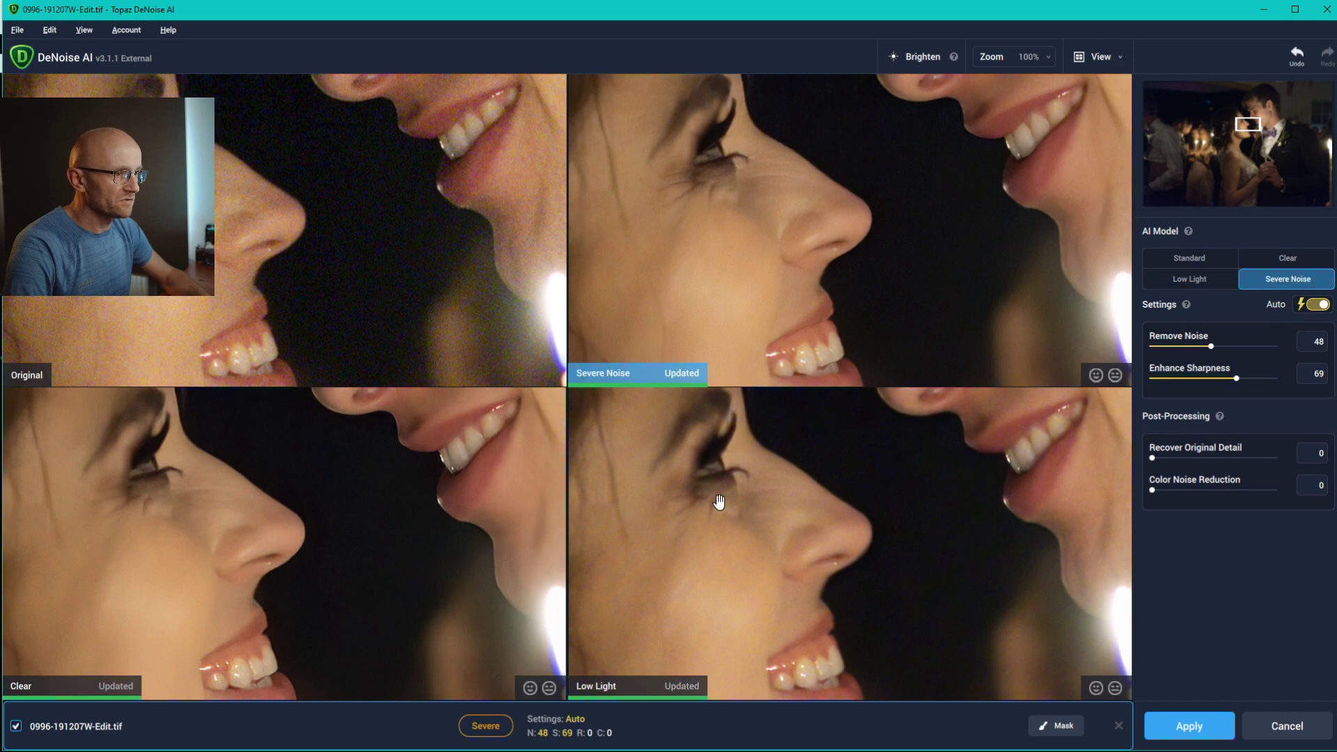
Apply the Severe Noise denoising, then select the TIF with the original ARW in the Library grid.
left_click(1191, 727)
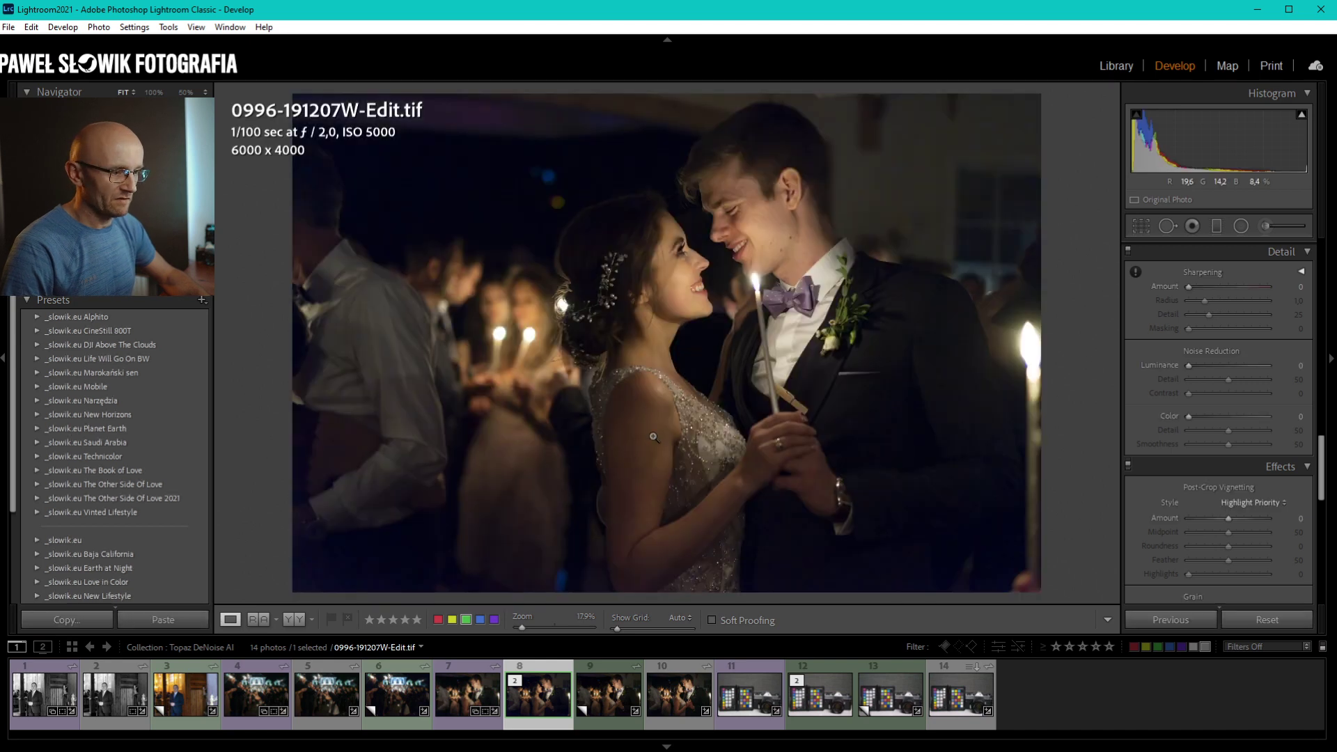
left_click(678, 699, "ctrl")
left_click(1117, 64)
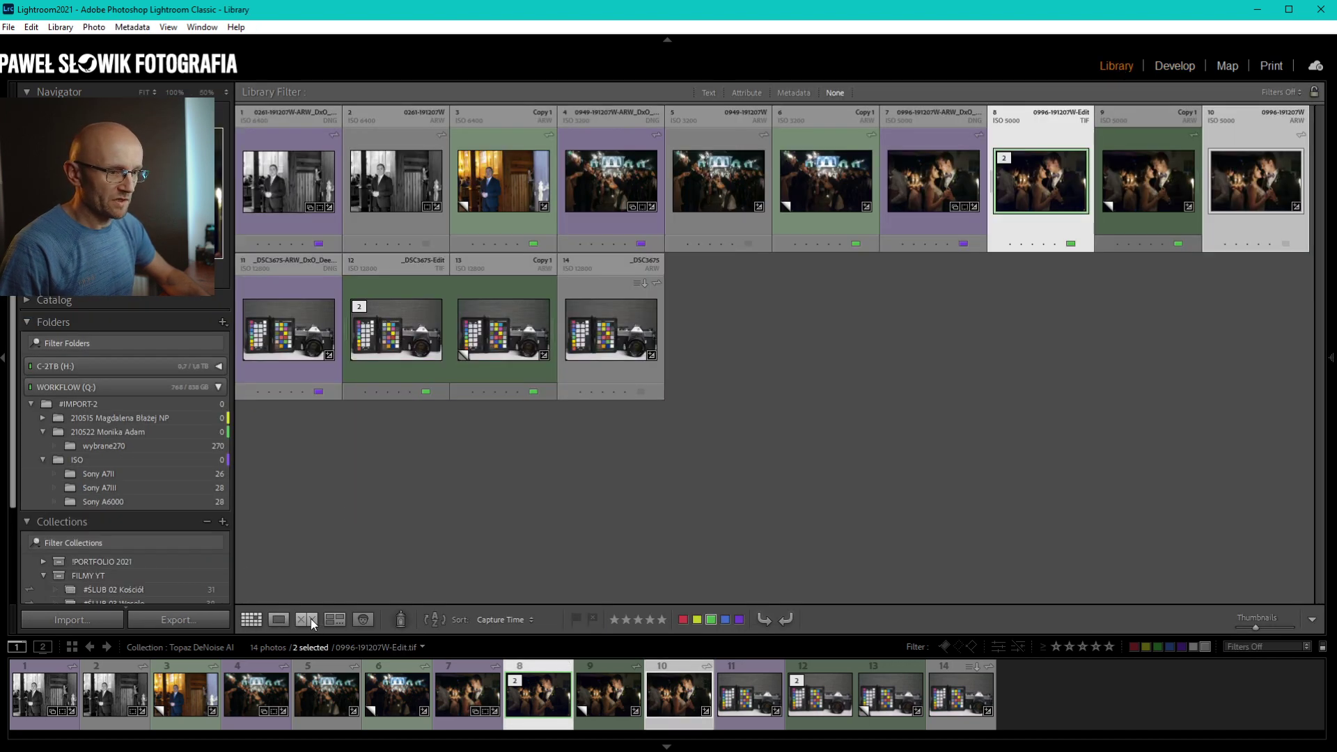
Open Compare view with the original raw and pick the denoised TIF as the candidate.
left_click(311, 619)
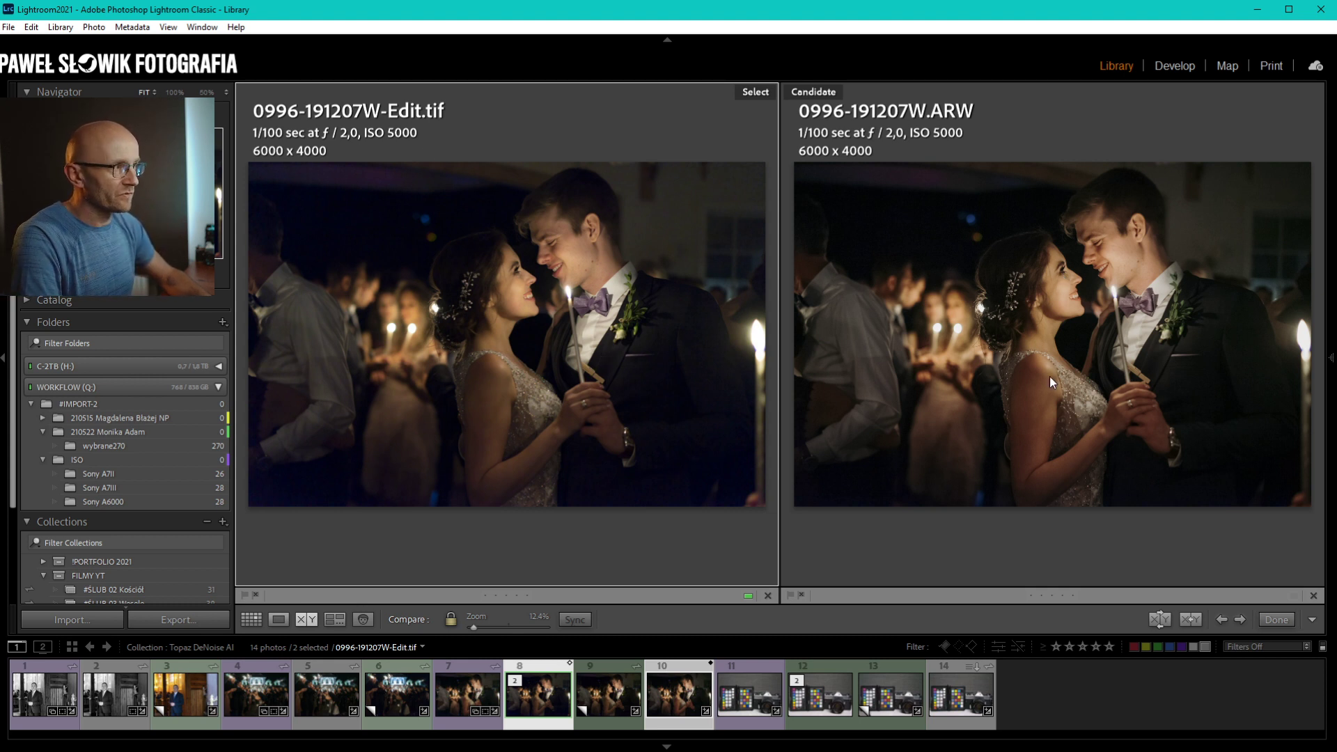
left_click(4, 354)
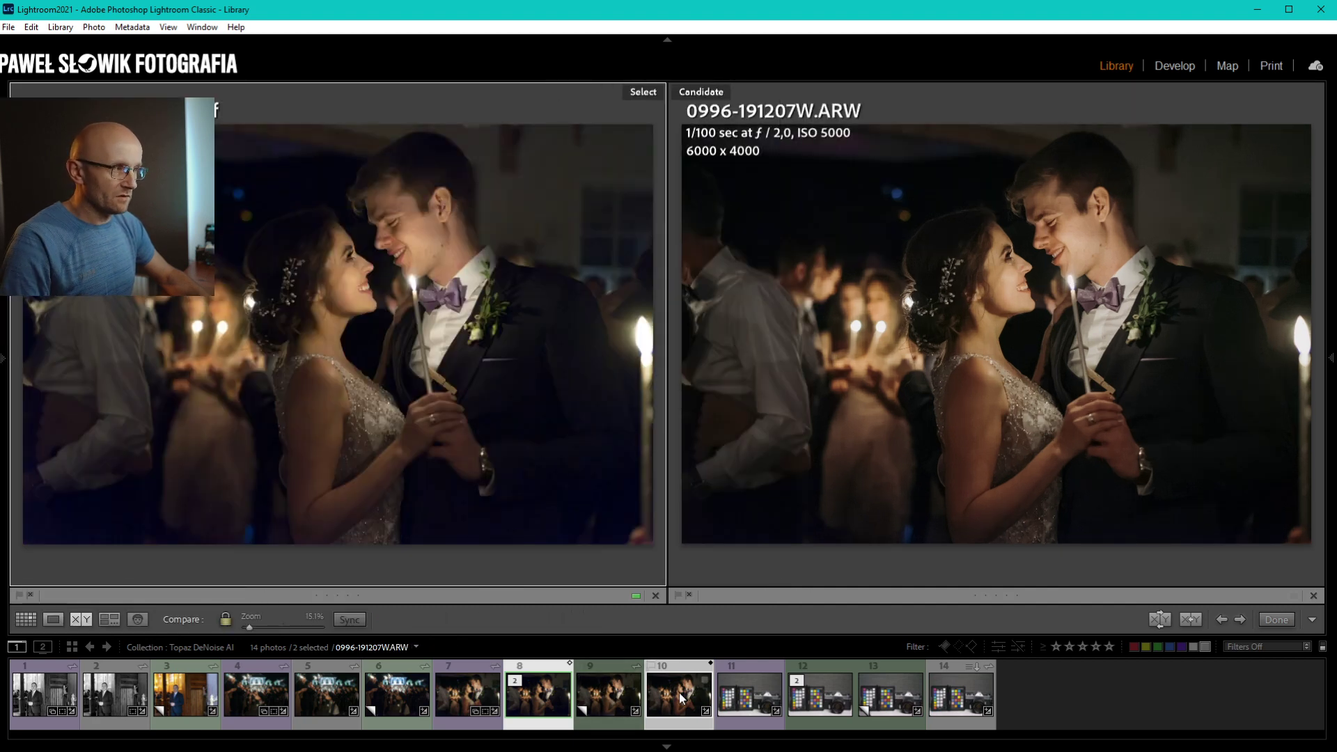
left_click(613, 699)
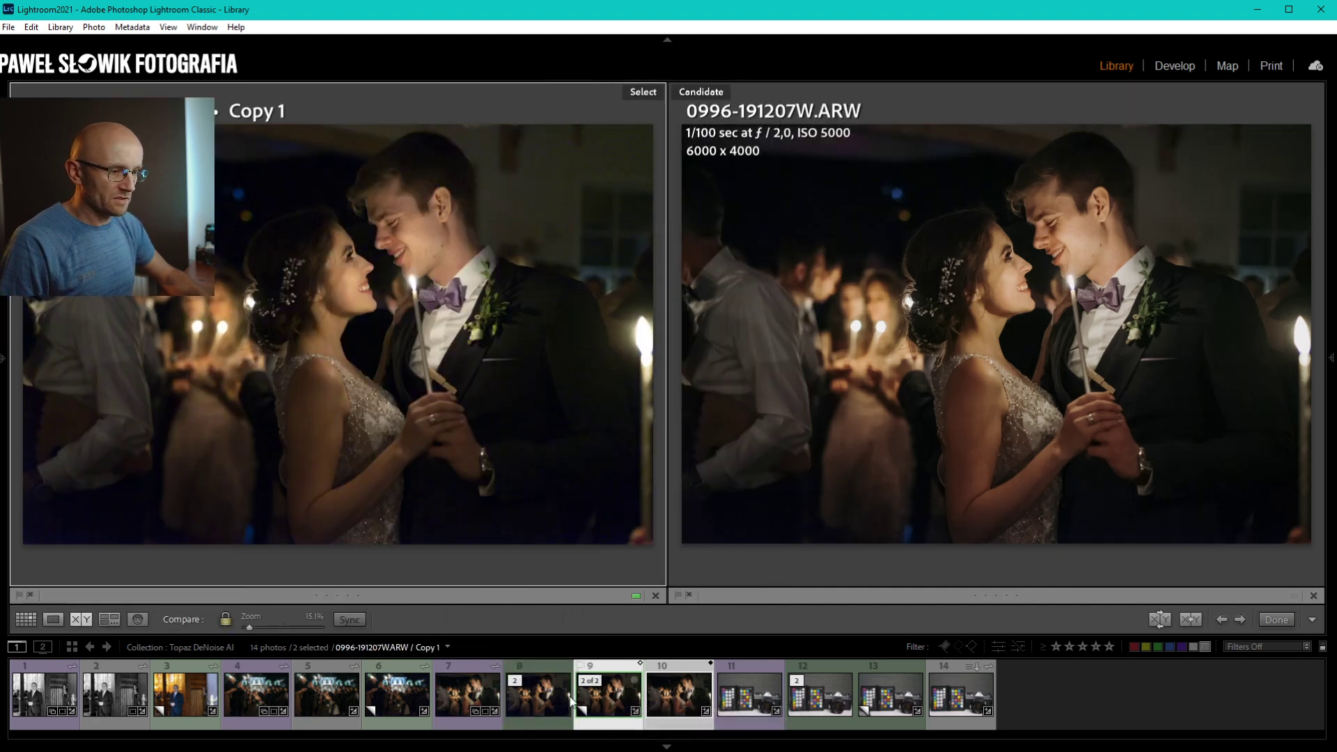
left_click(616, 700)
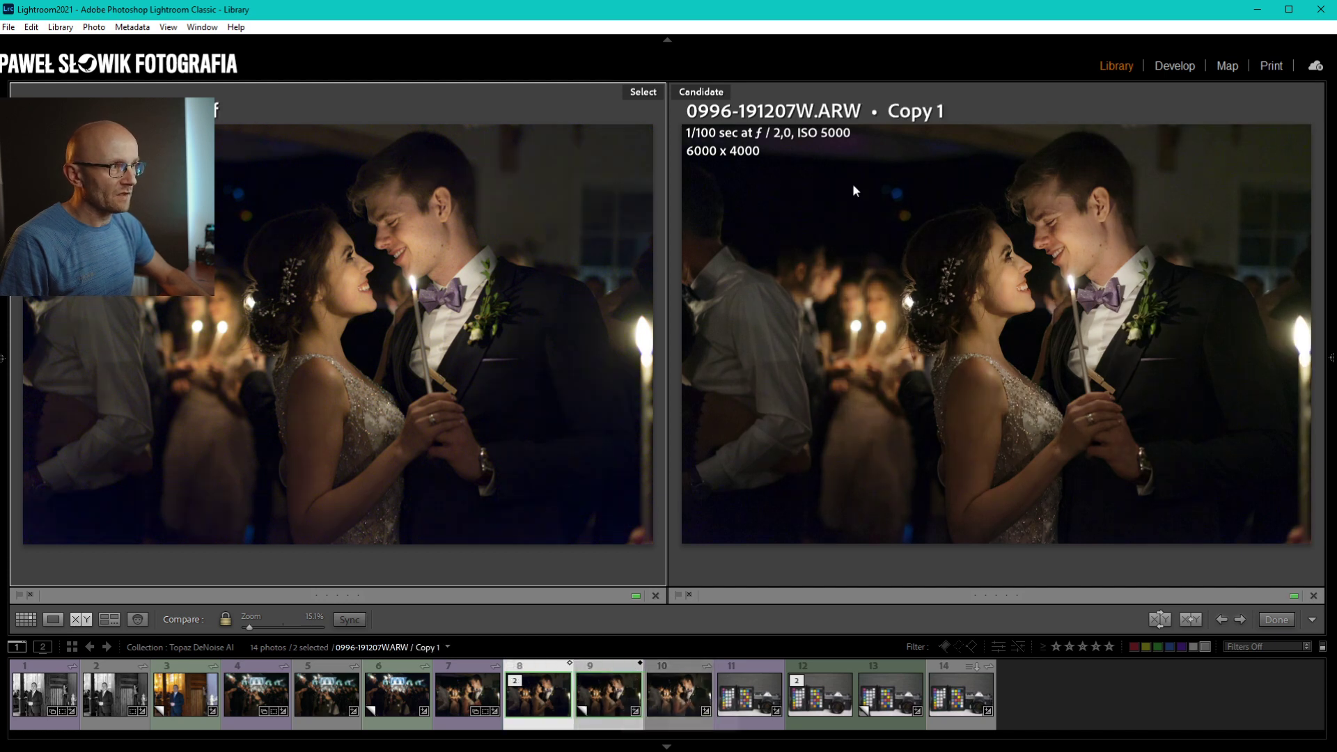
left_click(670, 700)
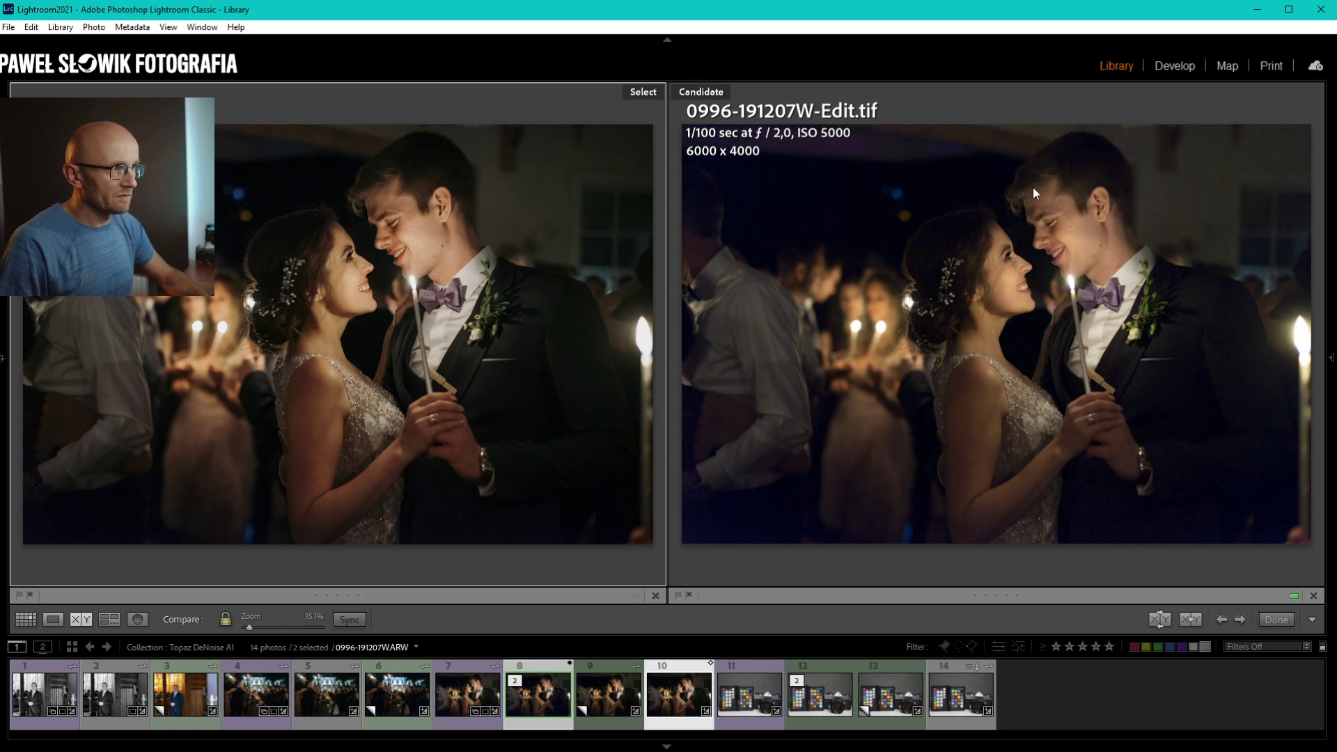
Inspect both photos at 100% across the couple's faces, then return to Fit.
left_click(1048, 250)
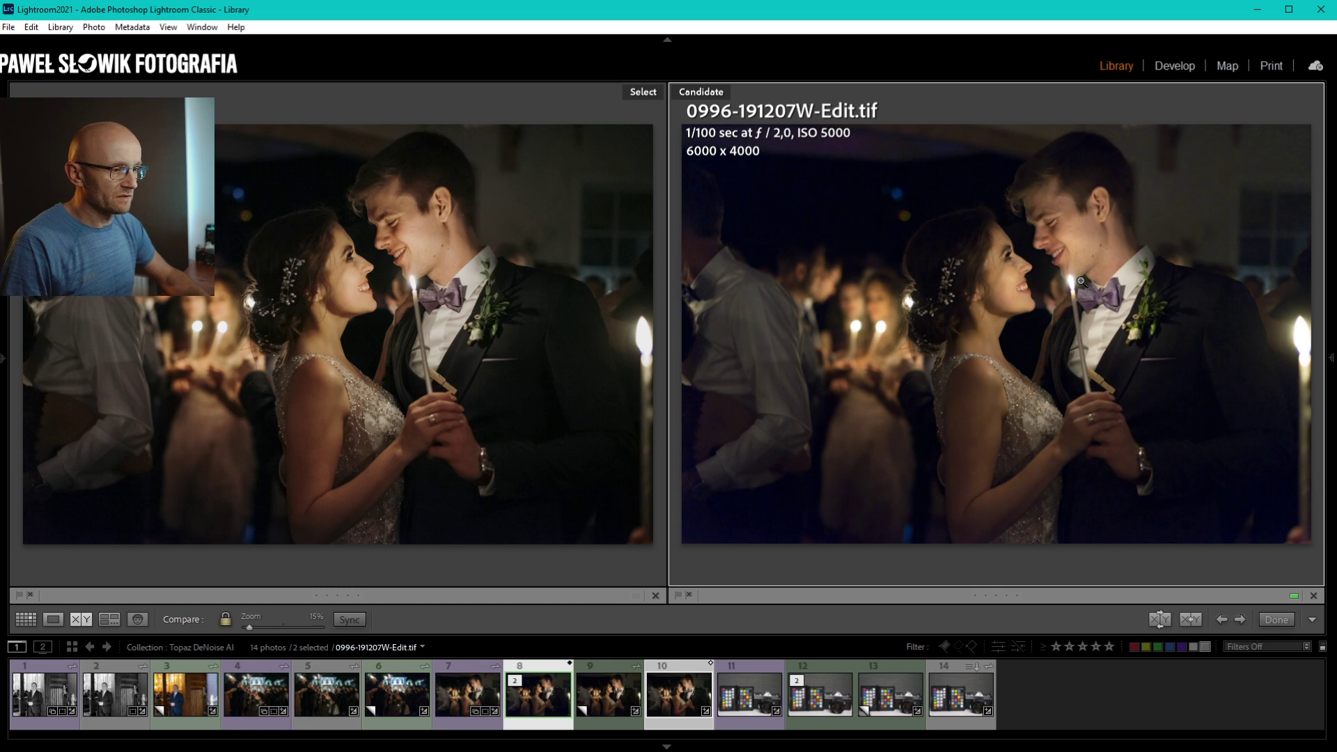
left_click(1042, 275)
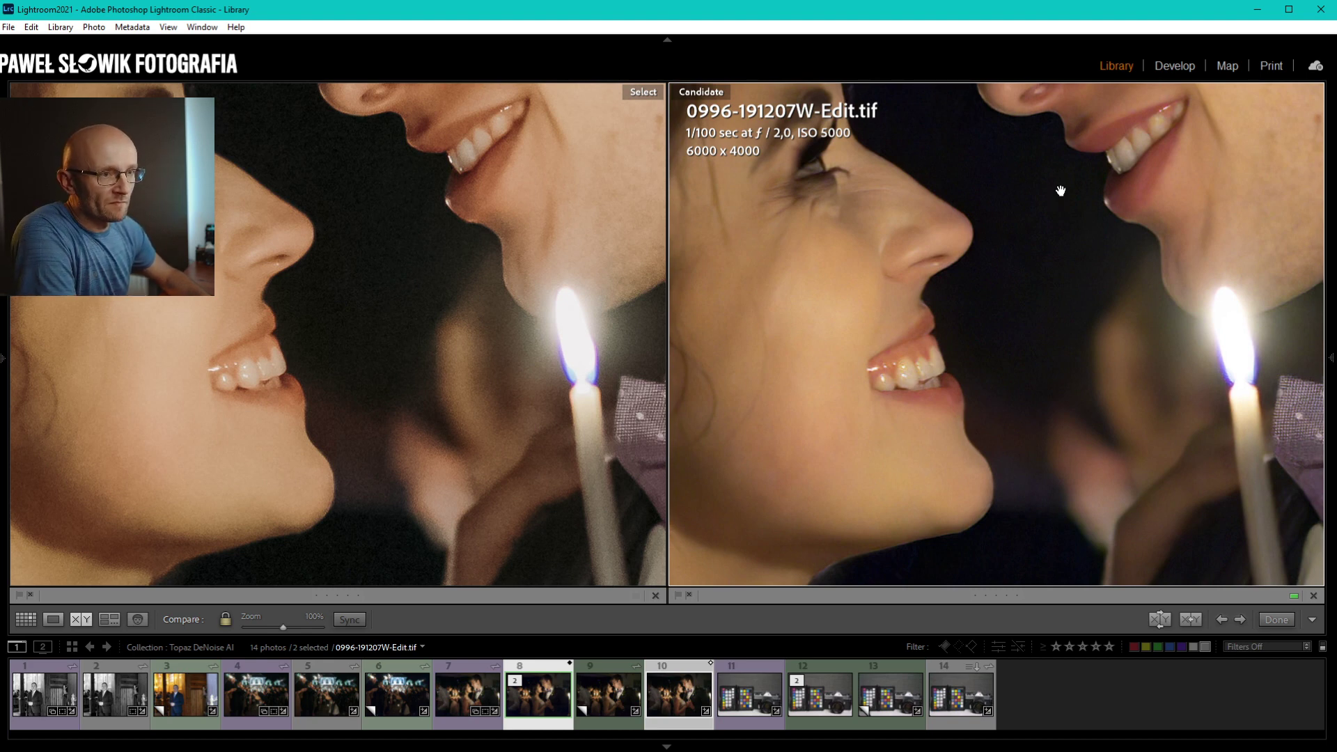
mouse_move(1063, 210)
left_mouse_down()
mouse_move(1012, 436)
mouse_move(1098, 403)
left_mouse_up()
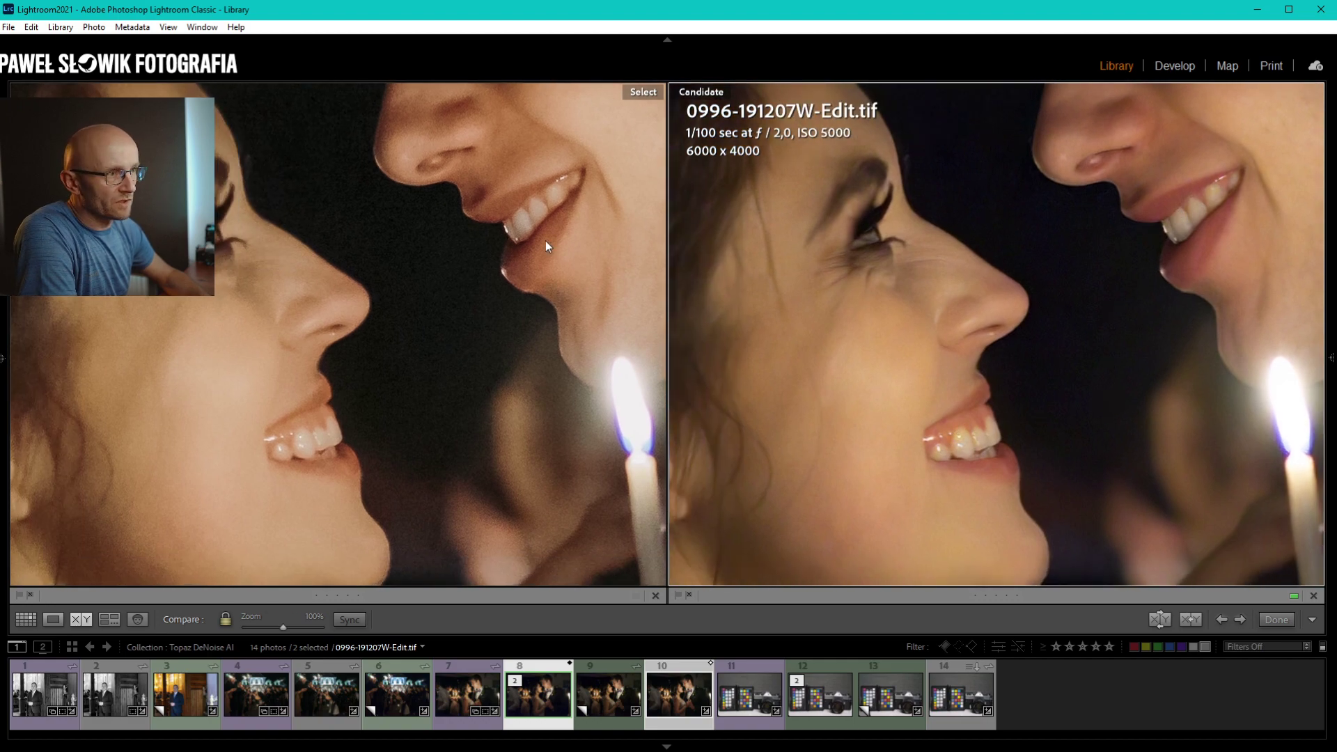
left_click(1002, 336)
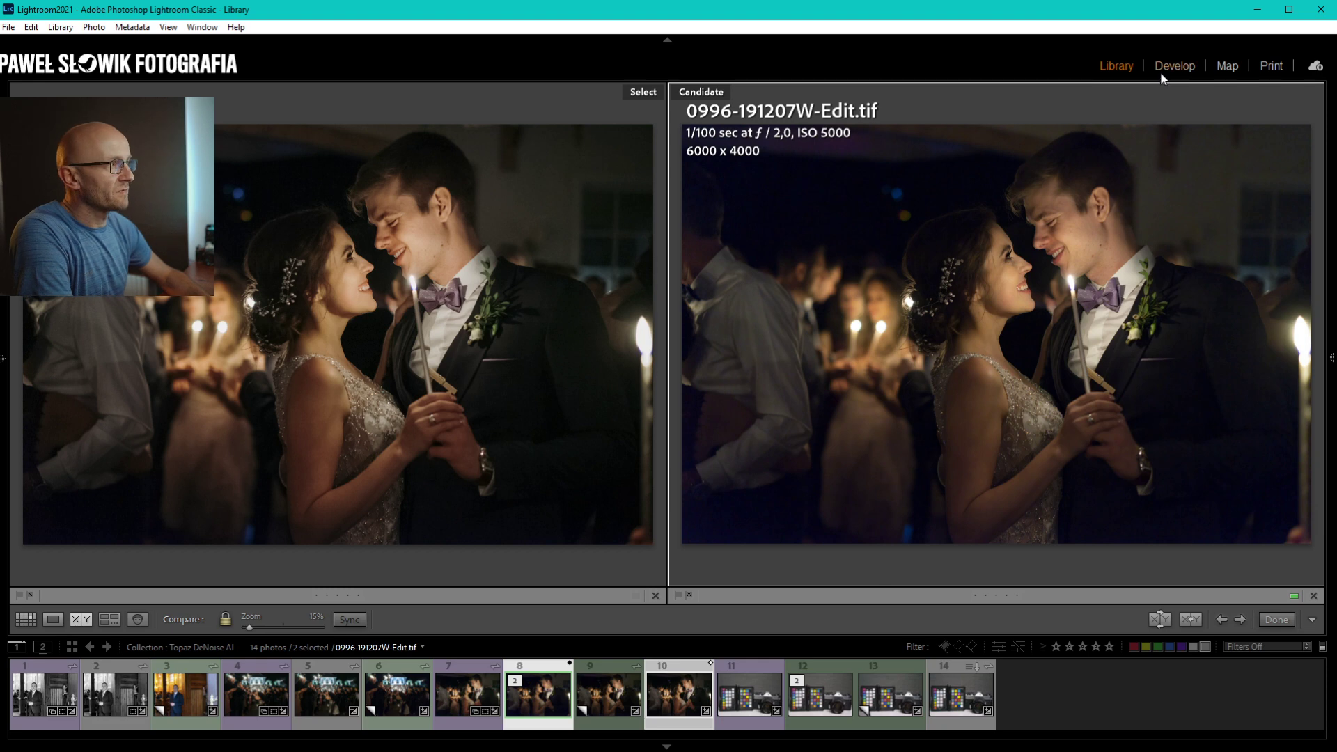
In Develop, paste the raw's copied settings onto the denoised TIF.
left_click(1163, 70)
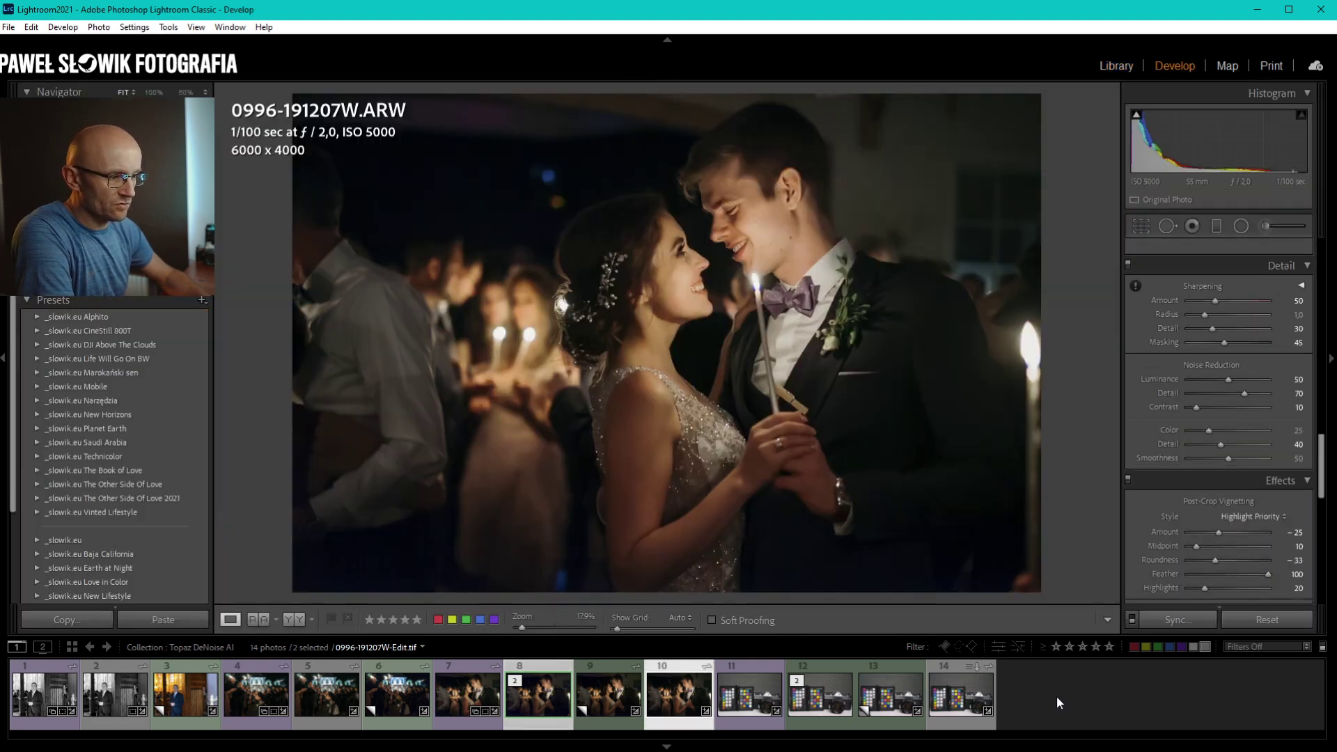
left_click(1045, 695)
left_click(670, 700)
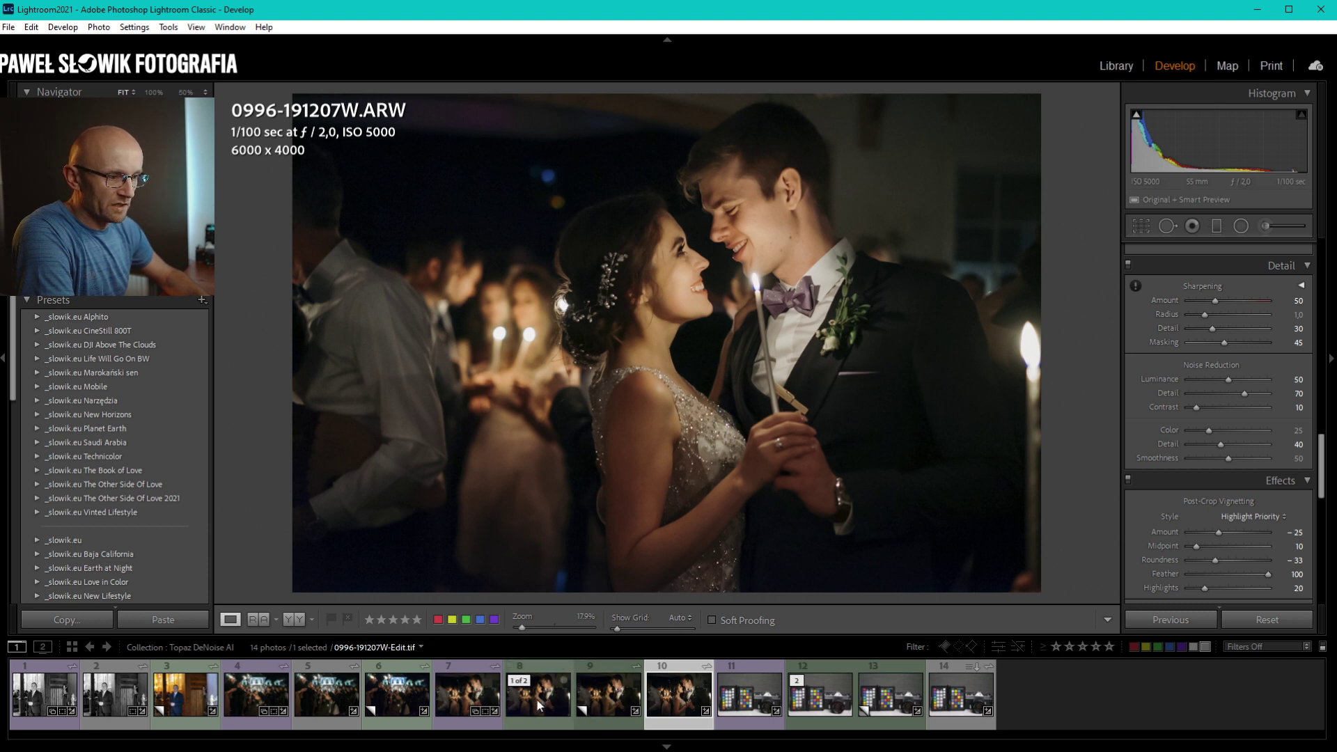
left_click(538, 706)
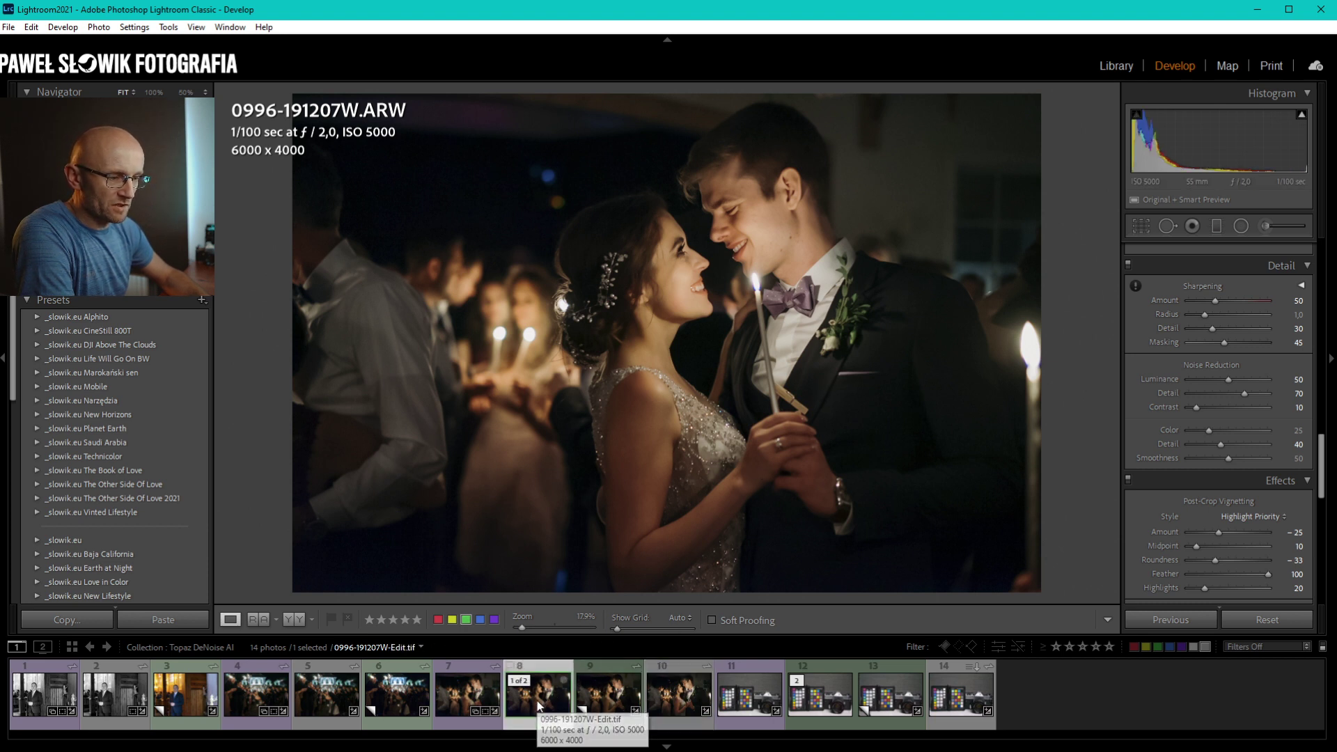
left_click(1177, 619)
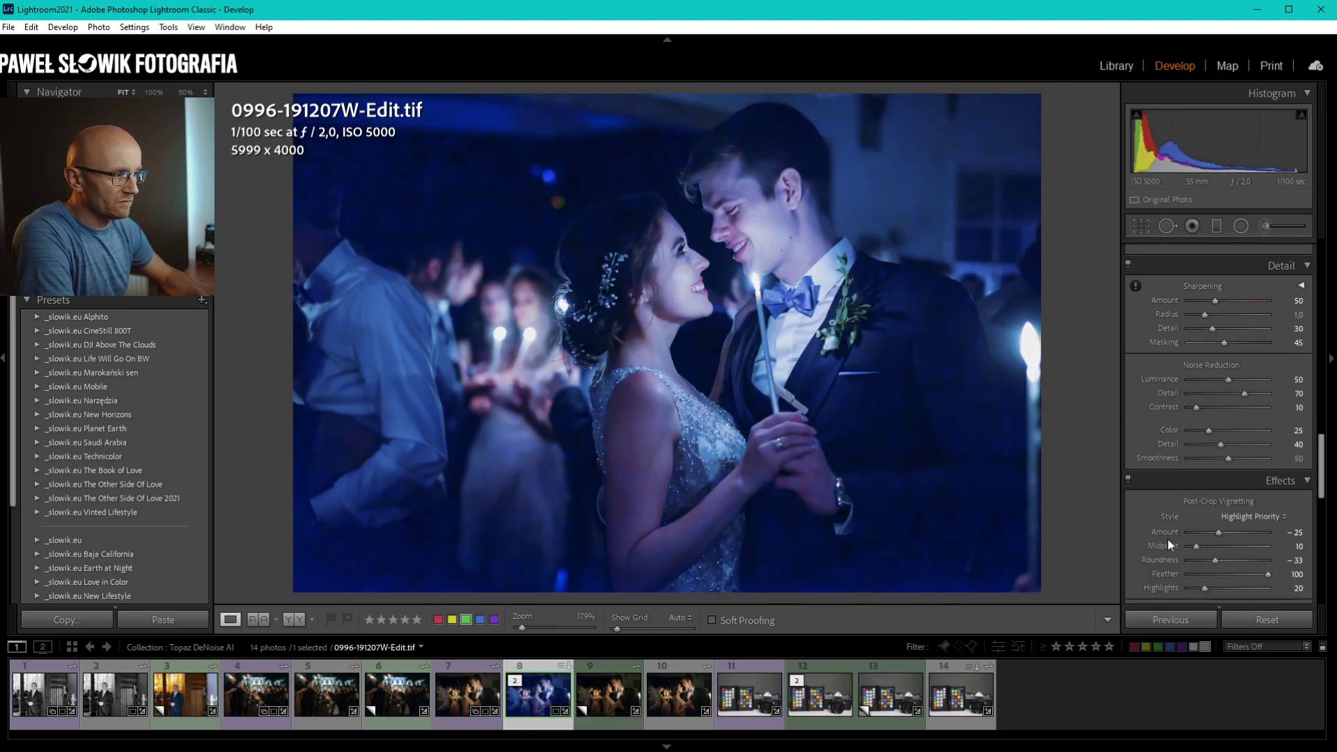
Turn off lens profile corrections on the TIF.
scroll(1168, 538, "down", 5)
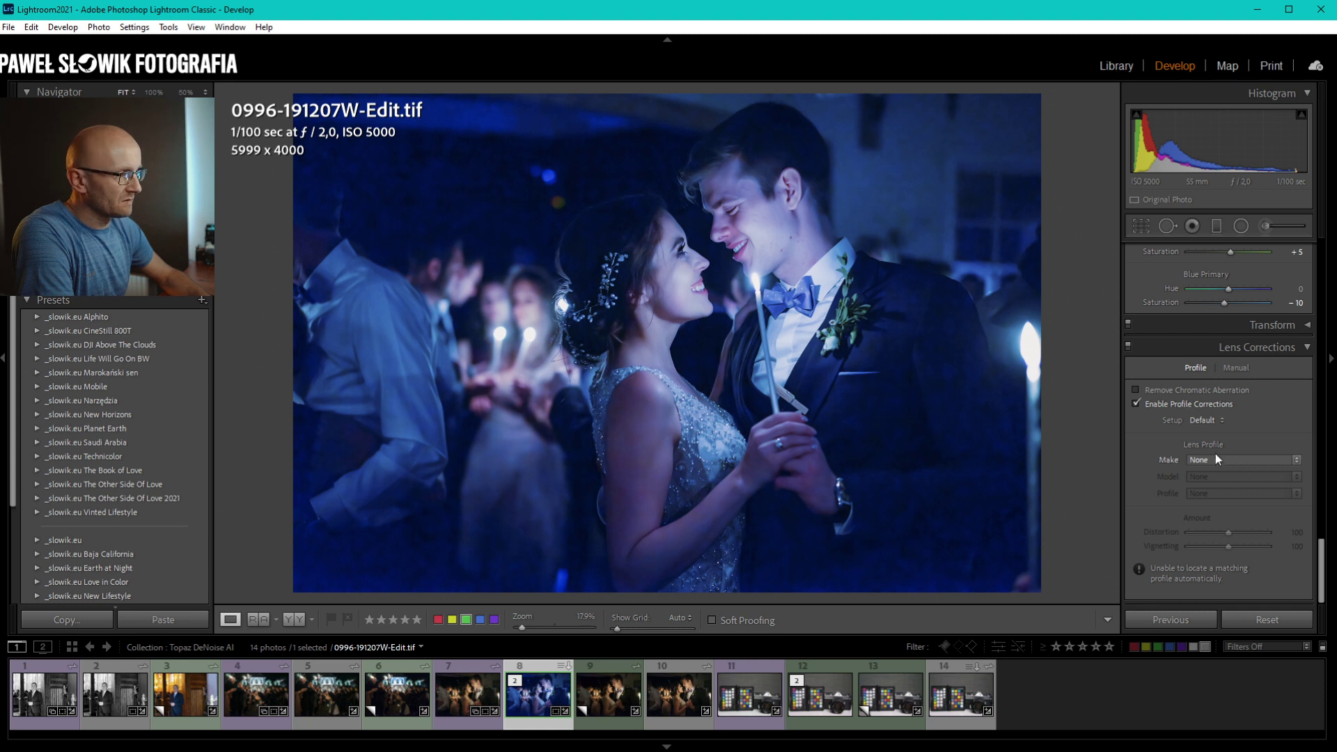
left_click(1191, 404)
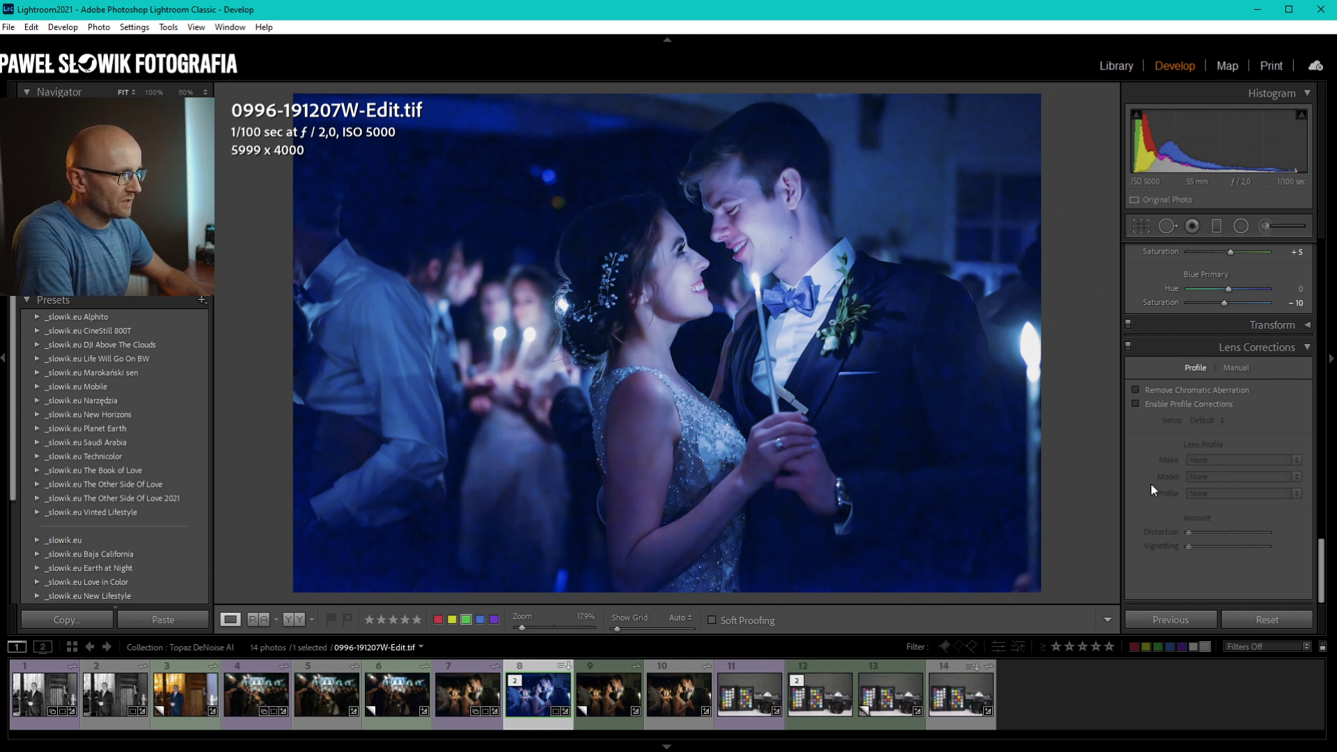
scroll(1150, 483, "up", 3)
scroll(1151, 483, "up", 3)
scroll(1150, 483, "up", 2)
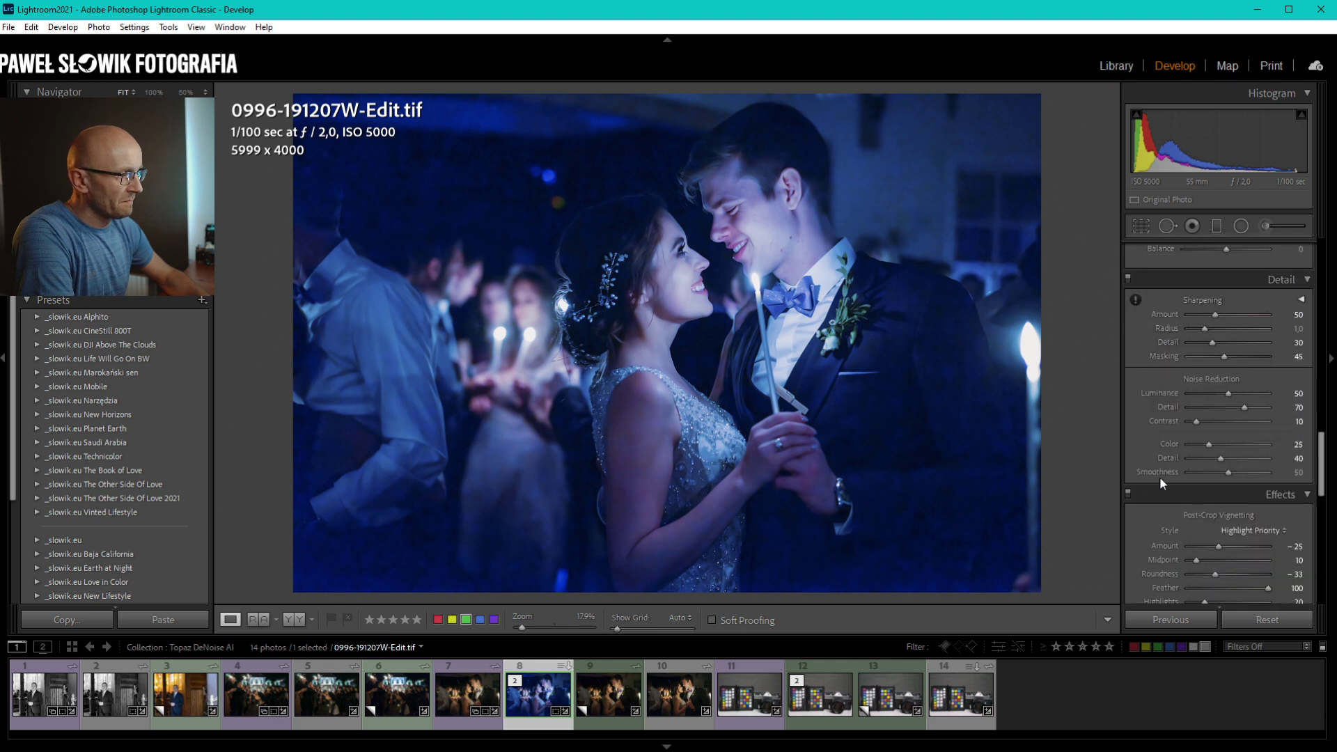
scroll(1159, 475, "up", 2)
scroll(1159, 475, "up", 1)
scroll(1159, 475, "up", 1)
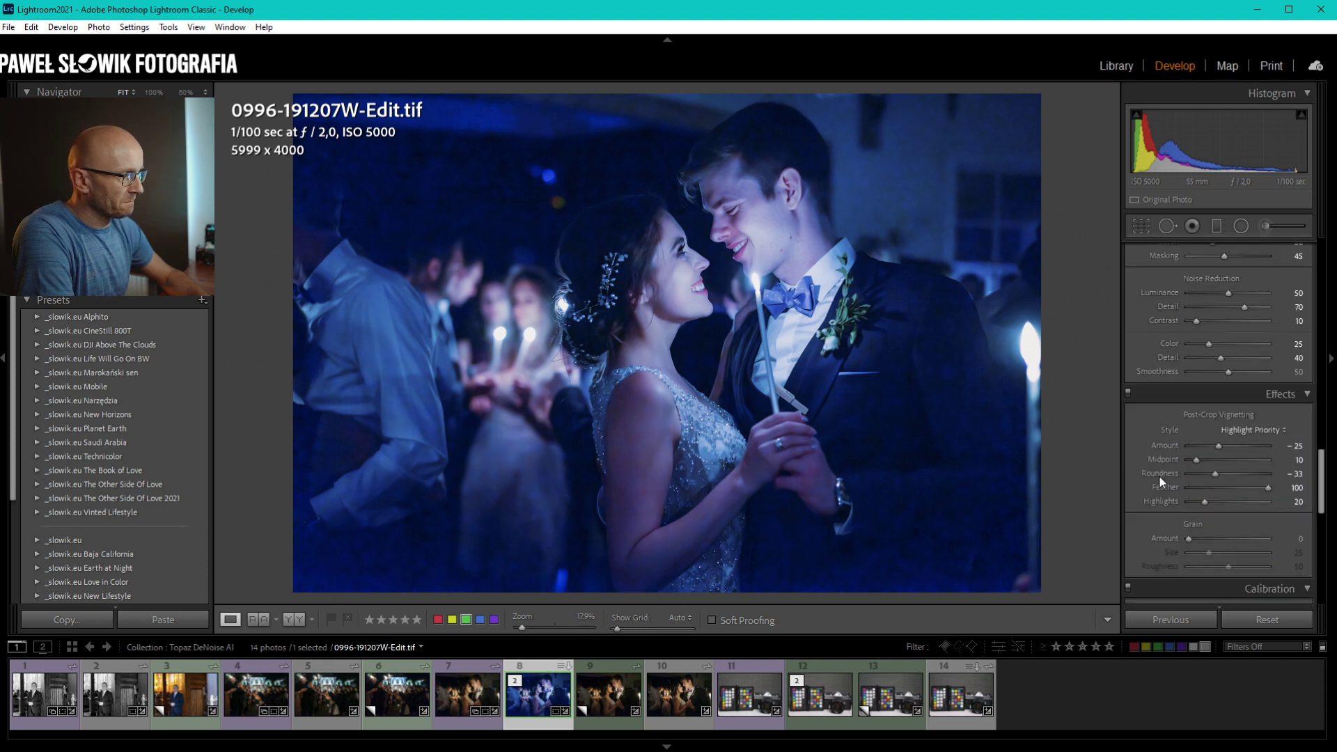
scroll(1159, 475, "down", 3)
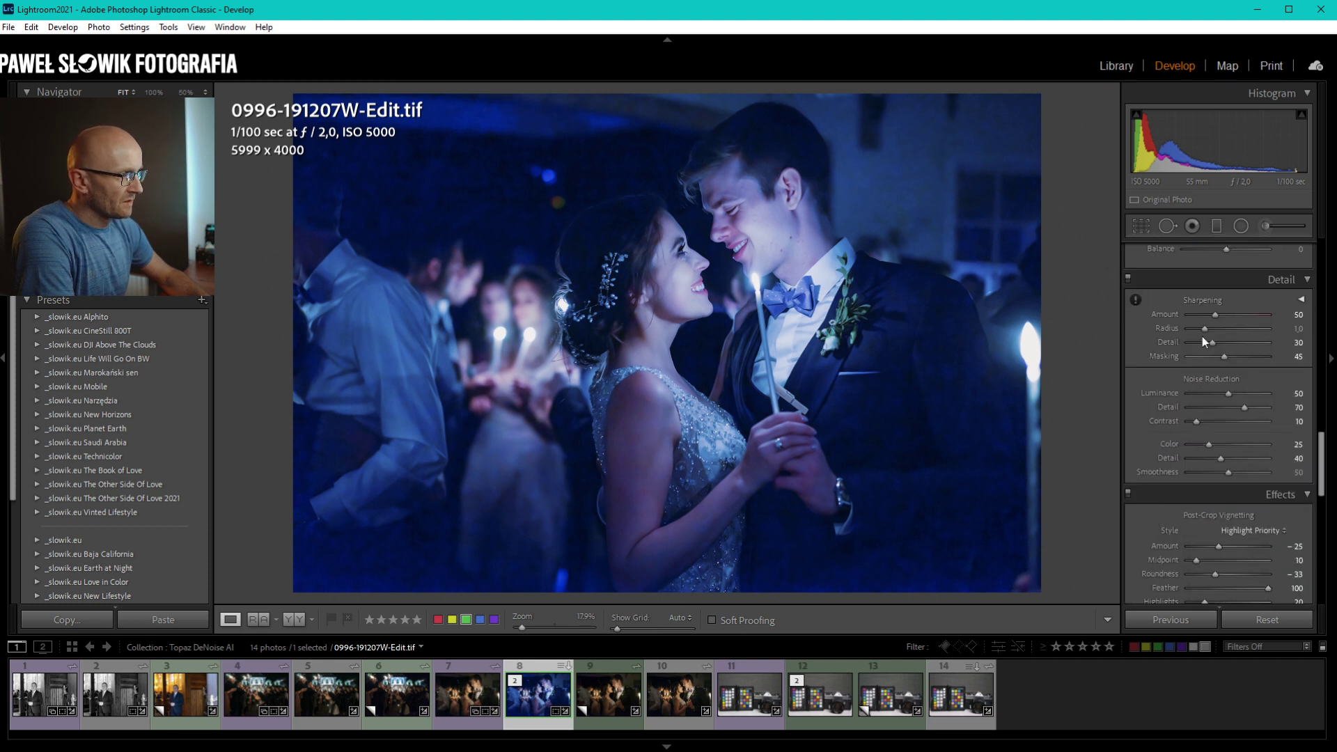
Reset the TIF's sharpening amount, color noise reduction and white balance temperature and tint.
double_click(1165, 316)
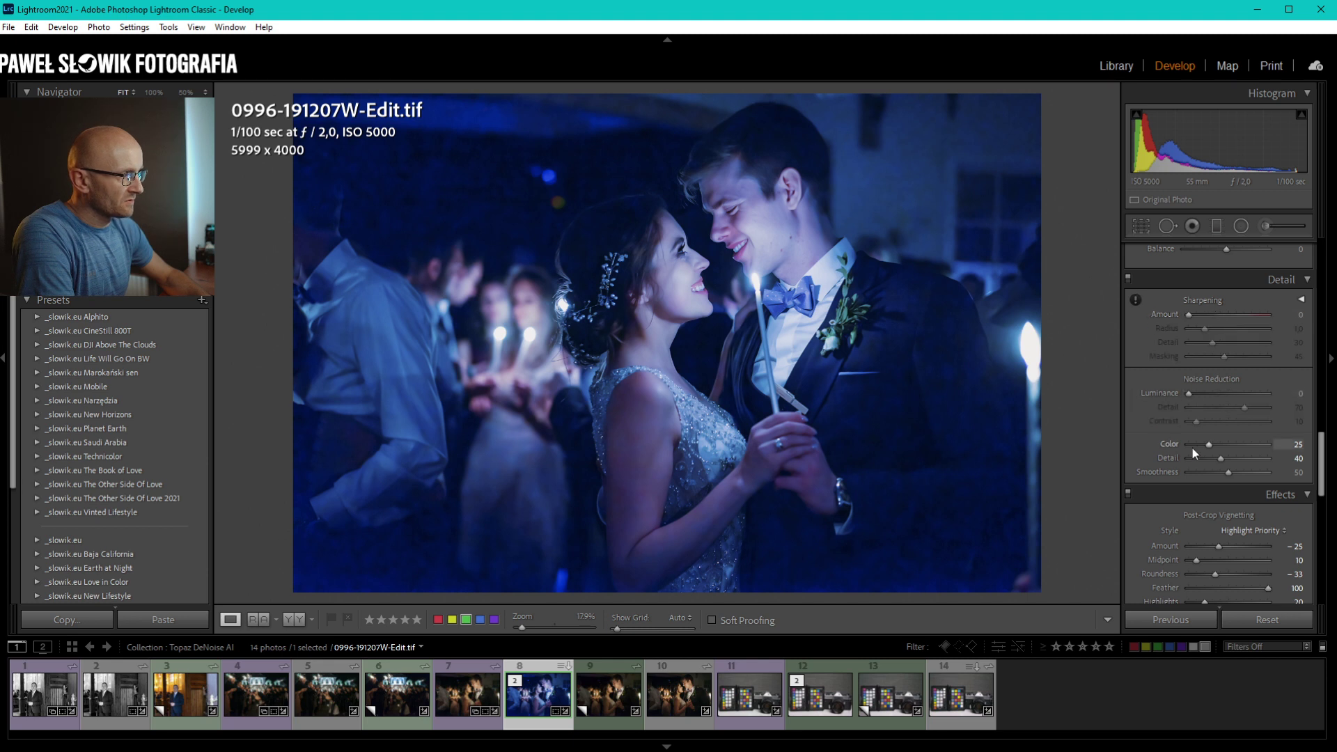
double_click(1170, 444)
scroll(1131, 436, "up", 5)
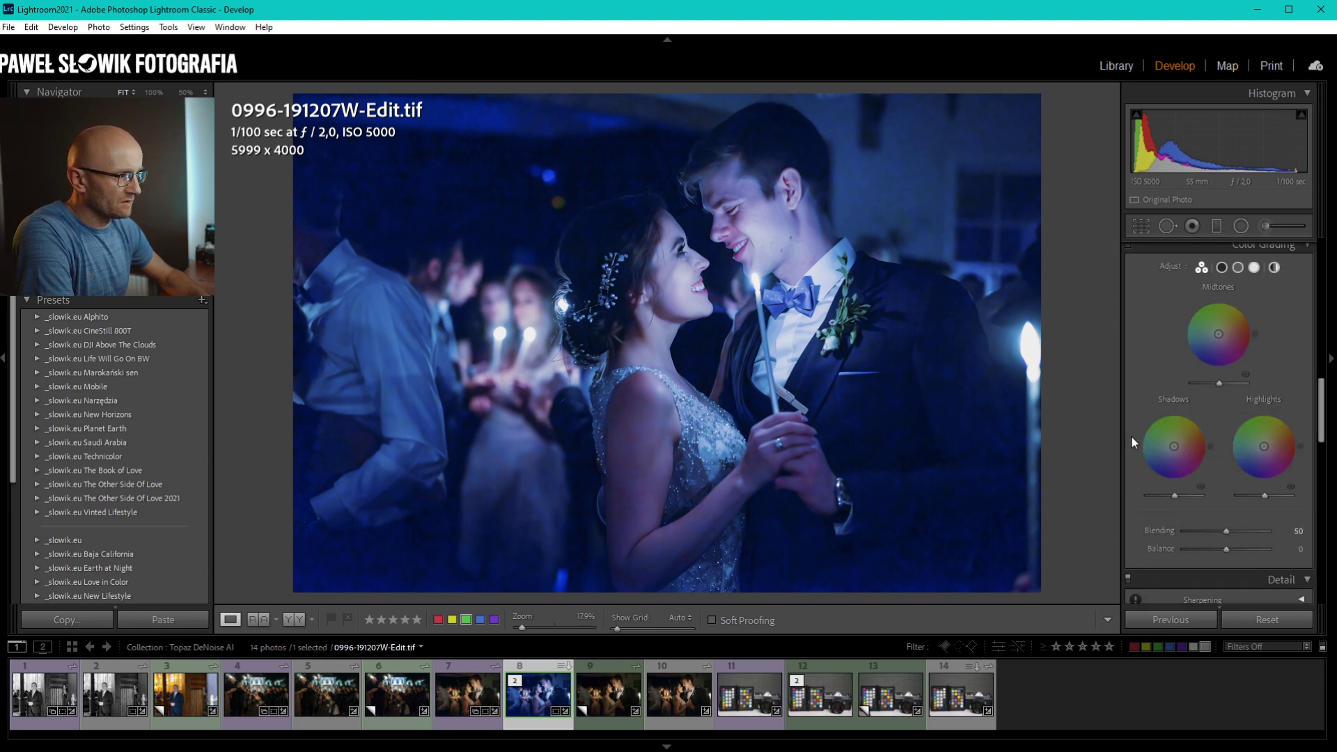
scroll(1131, 436, "up", 5)
scroll(1131, 436, "up", 5)
double_click(1170, 357)
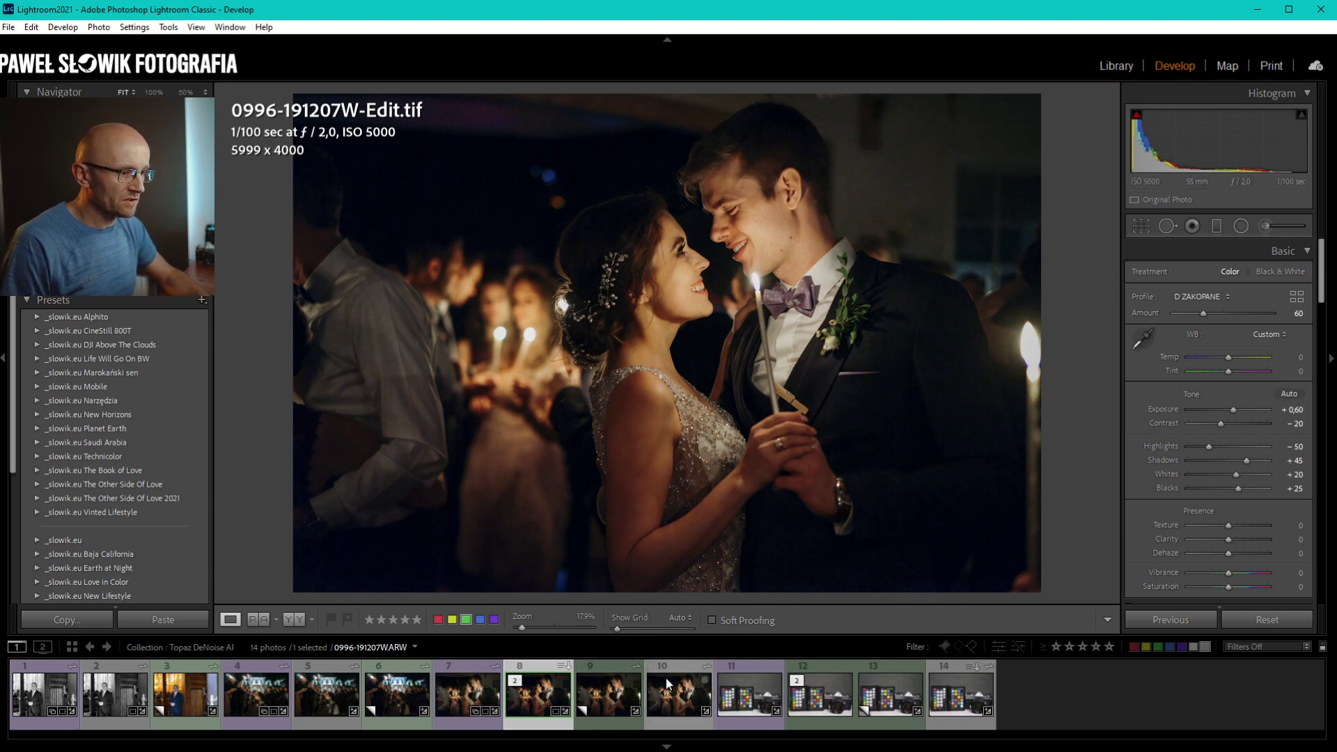
Undo the white balance, detail and lens profile changes.
key("ctrl+z")
key("ctrl+z")
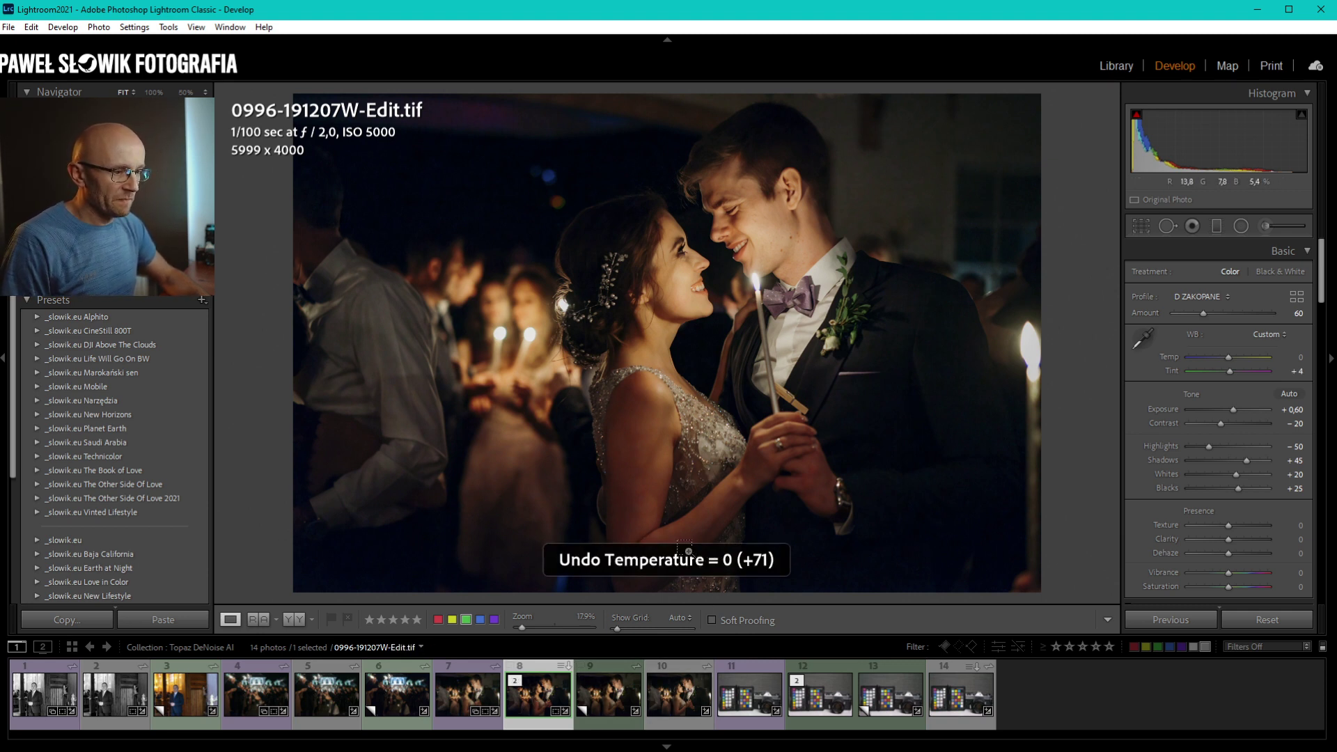
scroll(45, 557, "down", 5)
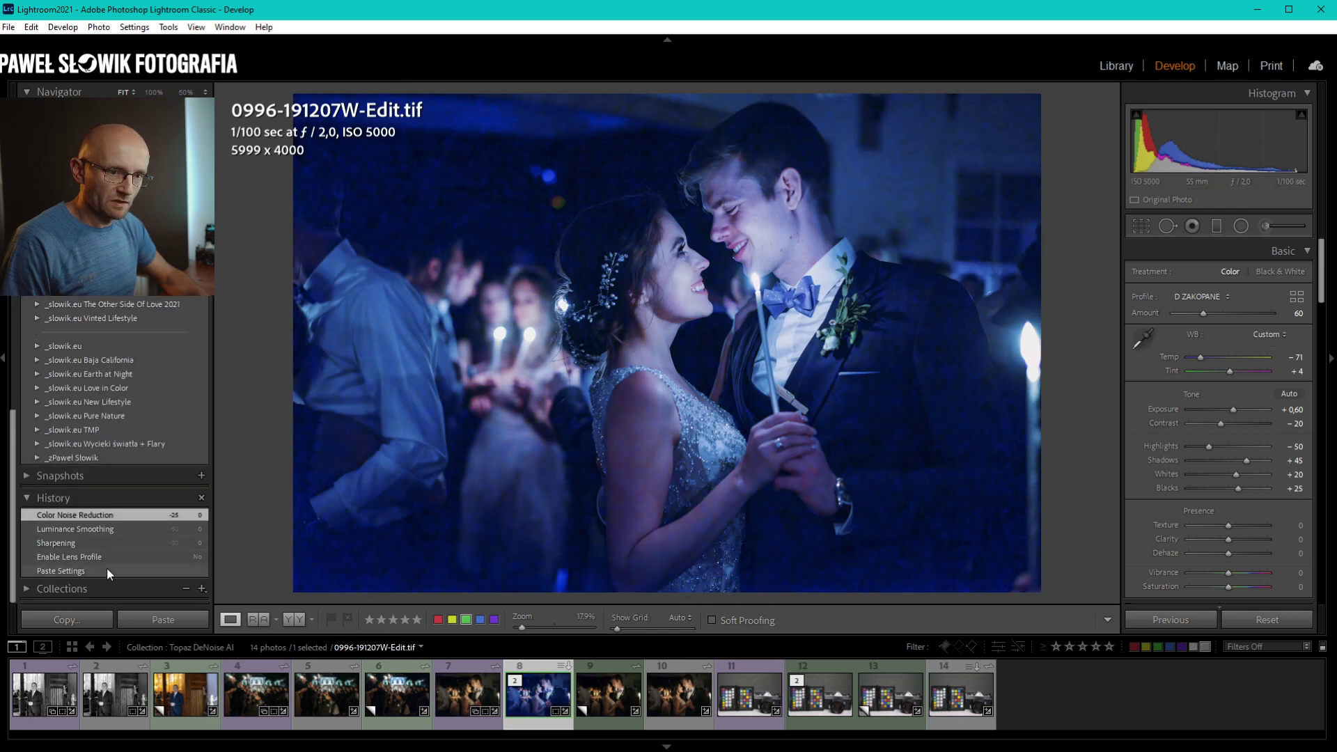
key("ctrl+z")
key("ctrl+z")
key("ctrl+z")
key("ctrl+z")
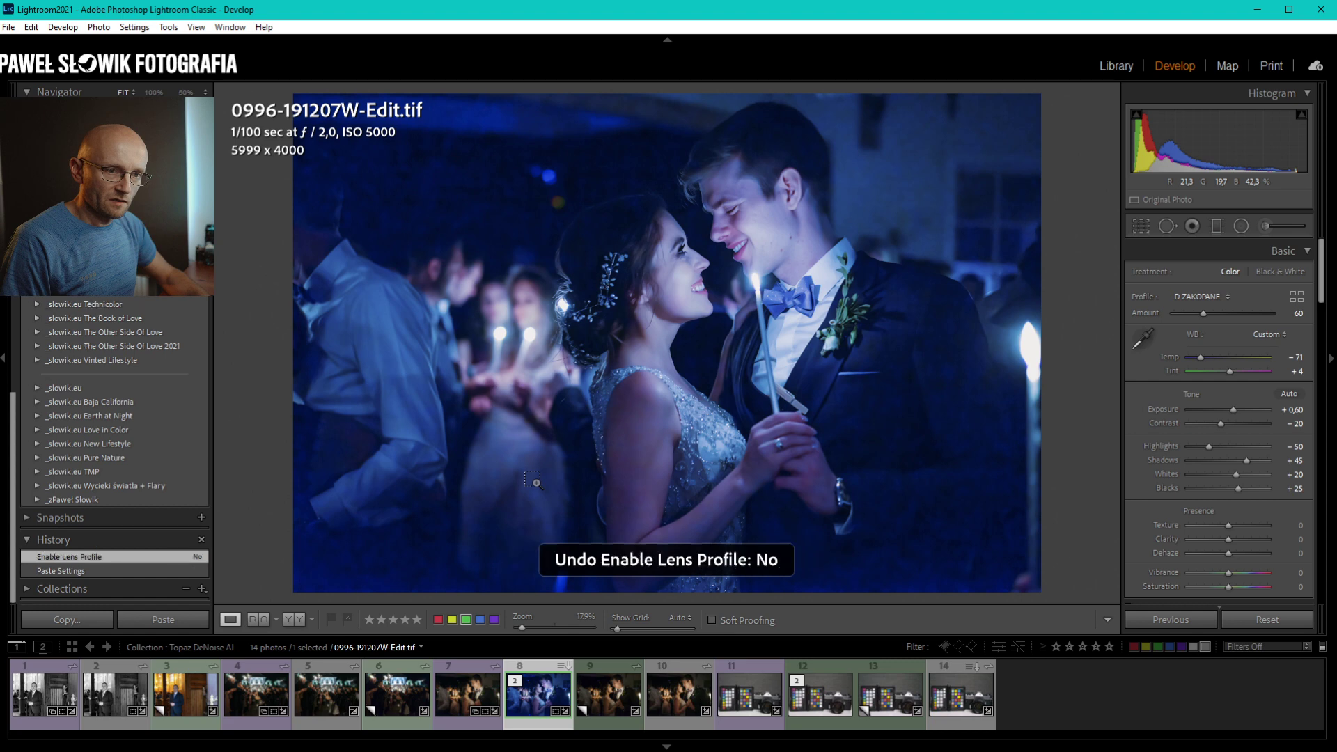
key("ctrl+z")
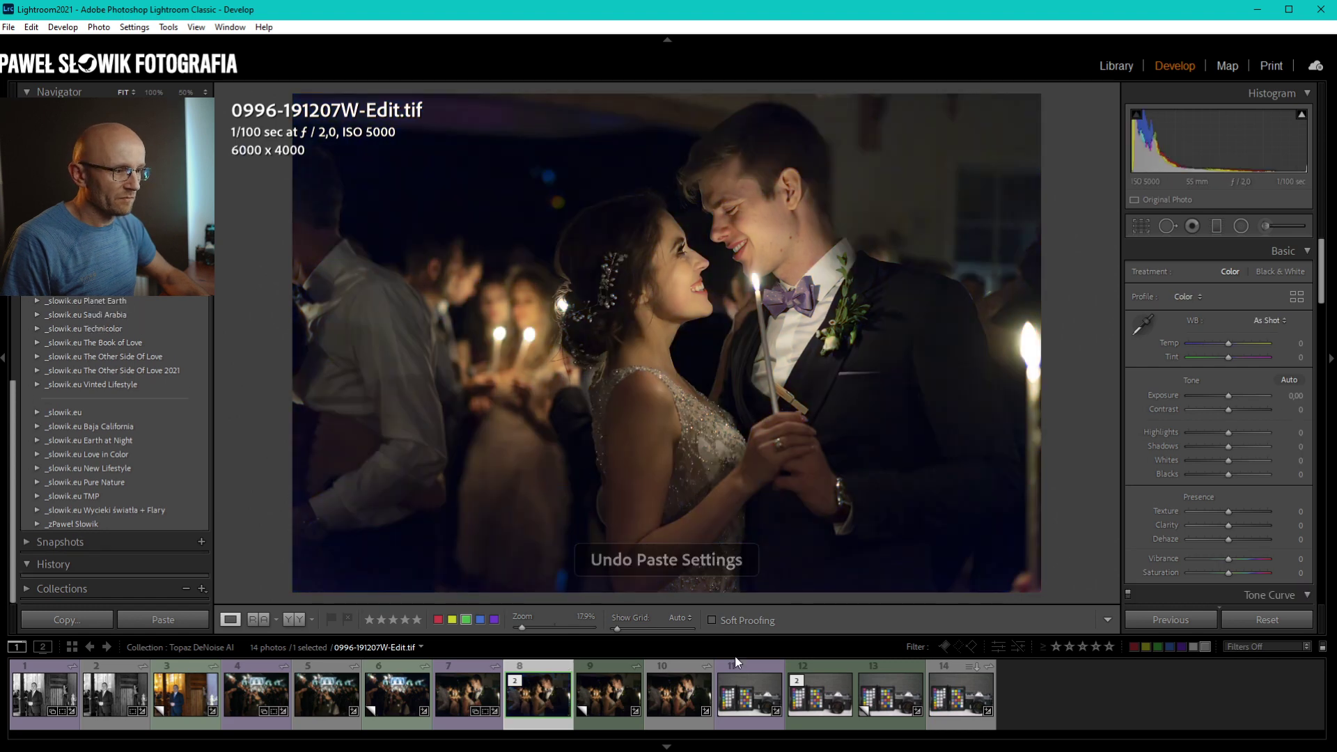
Check the raw's local brush adjustments, then select both photos and return to Library.
left_click(681, 695)
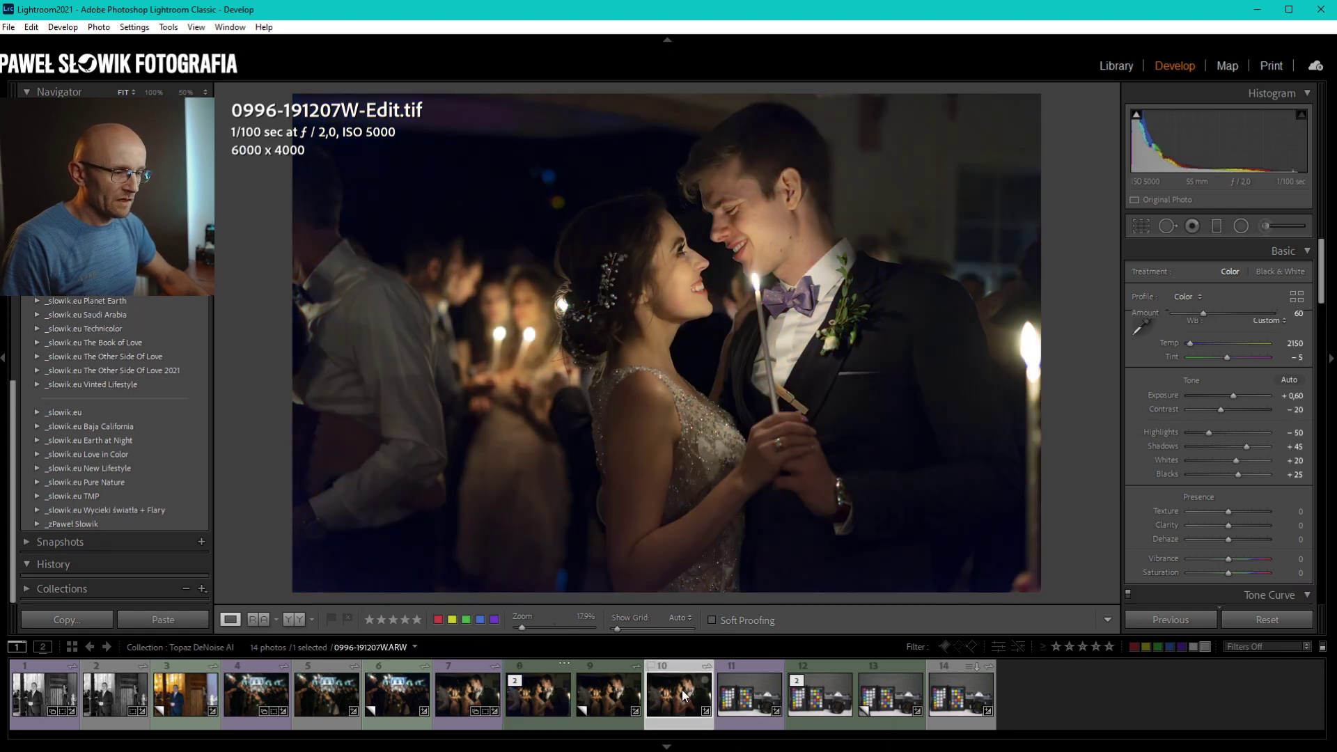
left_click(1284, 225)
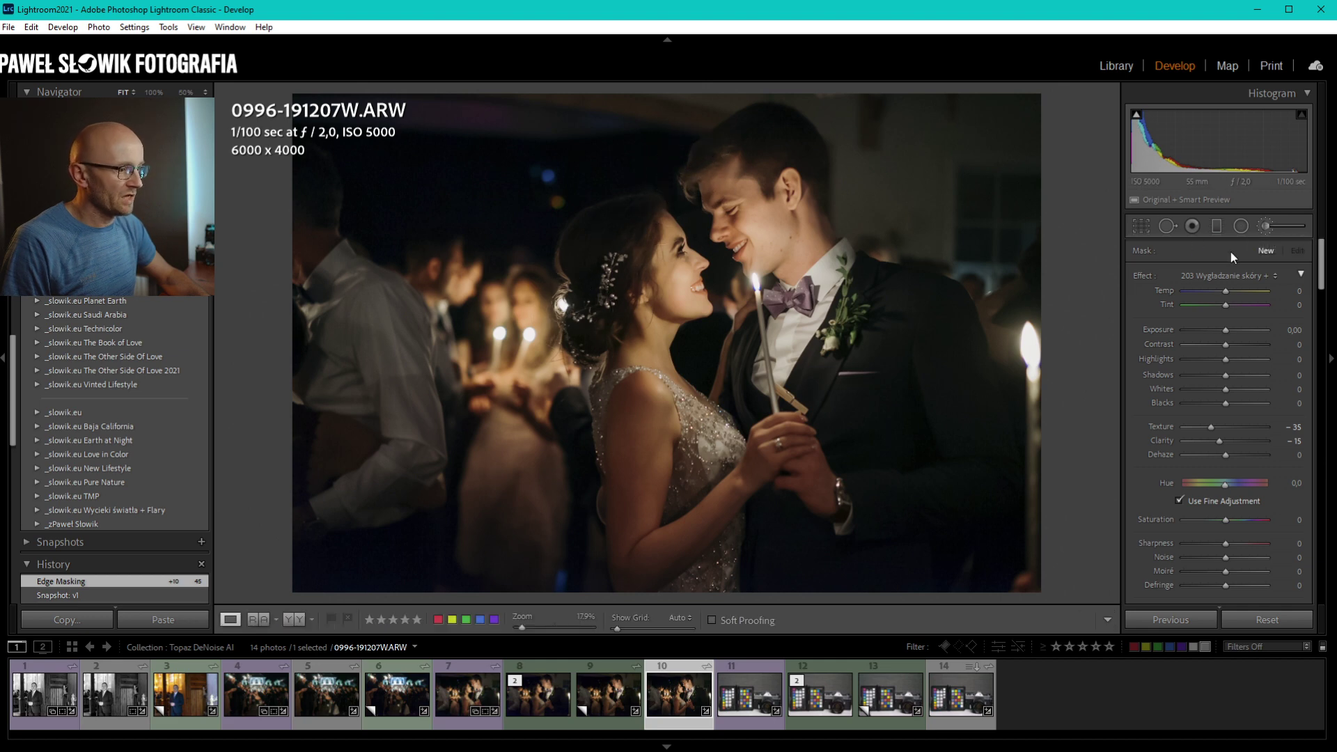
left_click(534, 705, "ctrl")
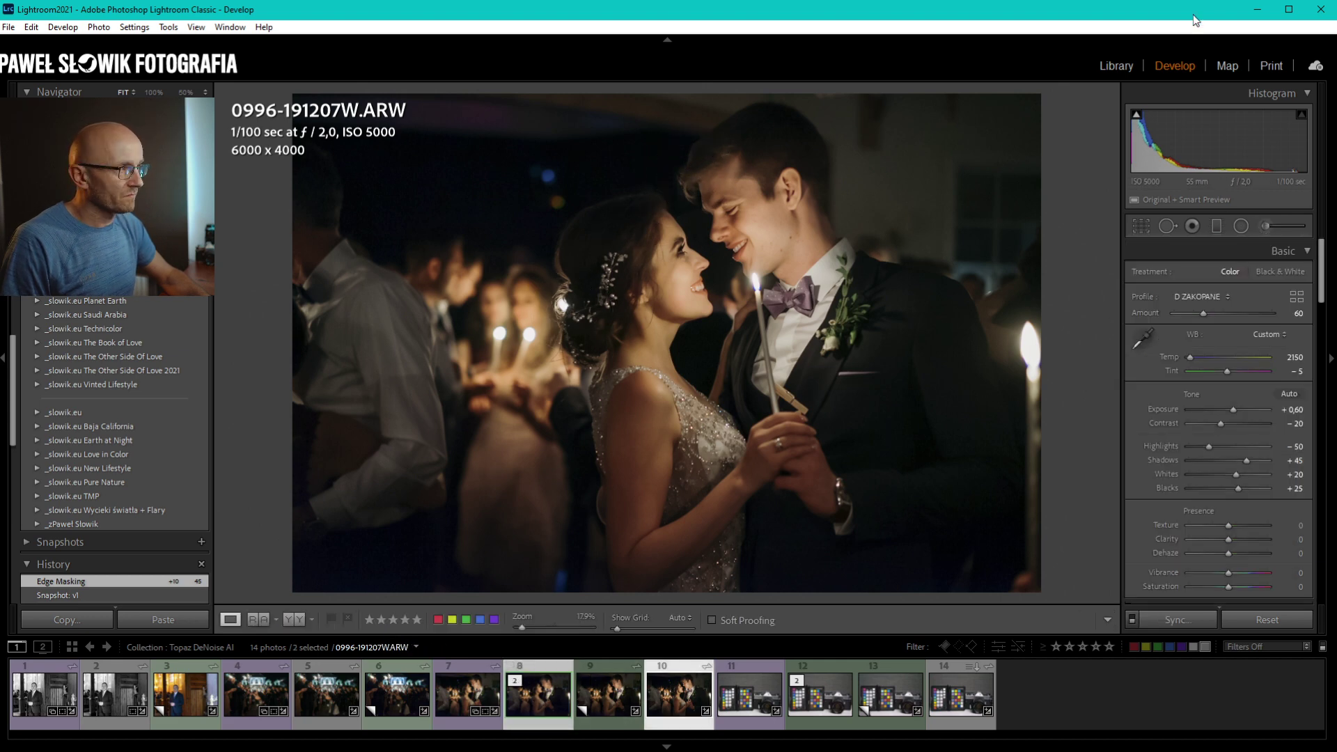
left_click(1117, 64)
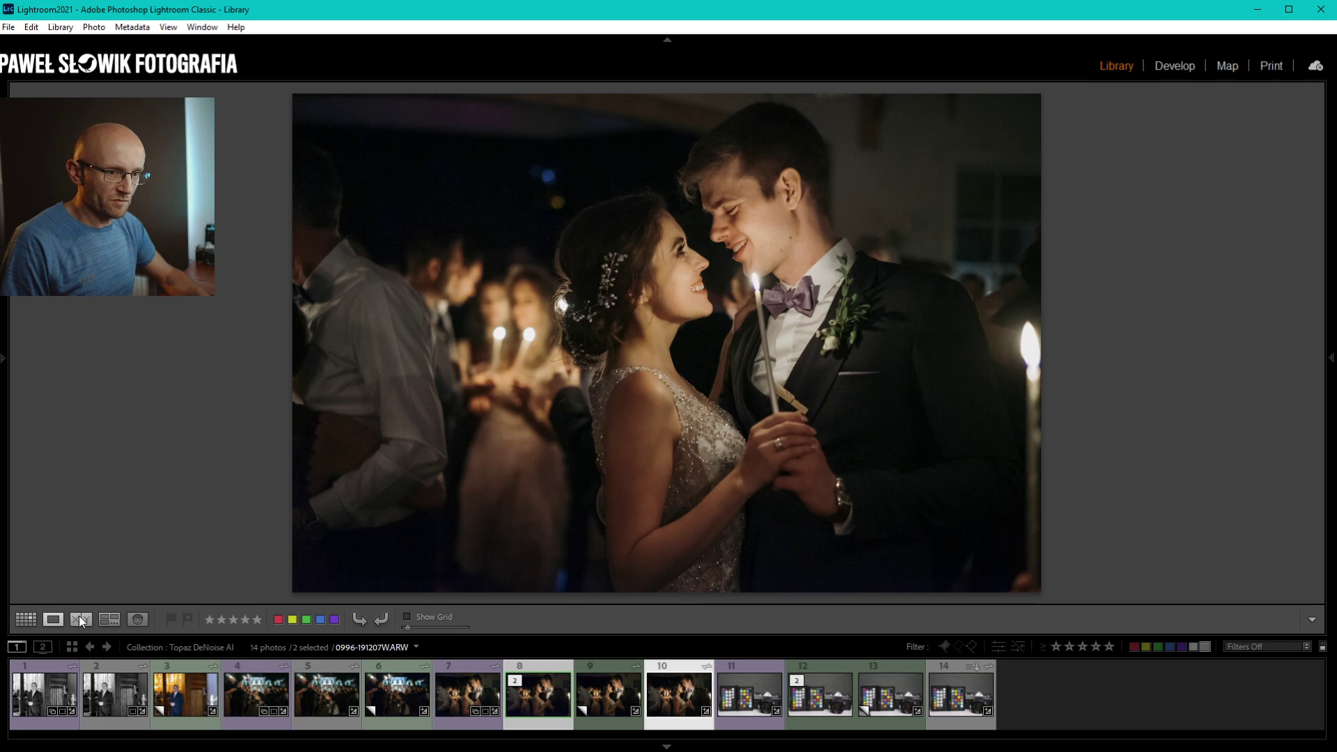
Compare both photos at 100%, panning from the bride's face past the candle to the man's ear, then fit.
left_click(81, 619)
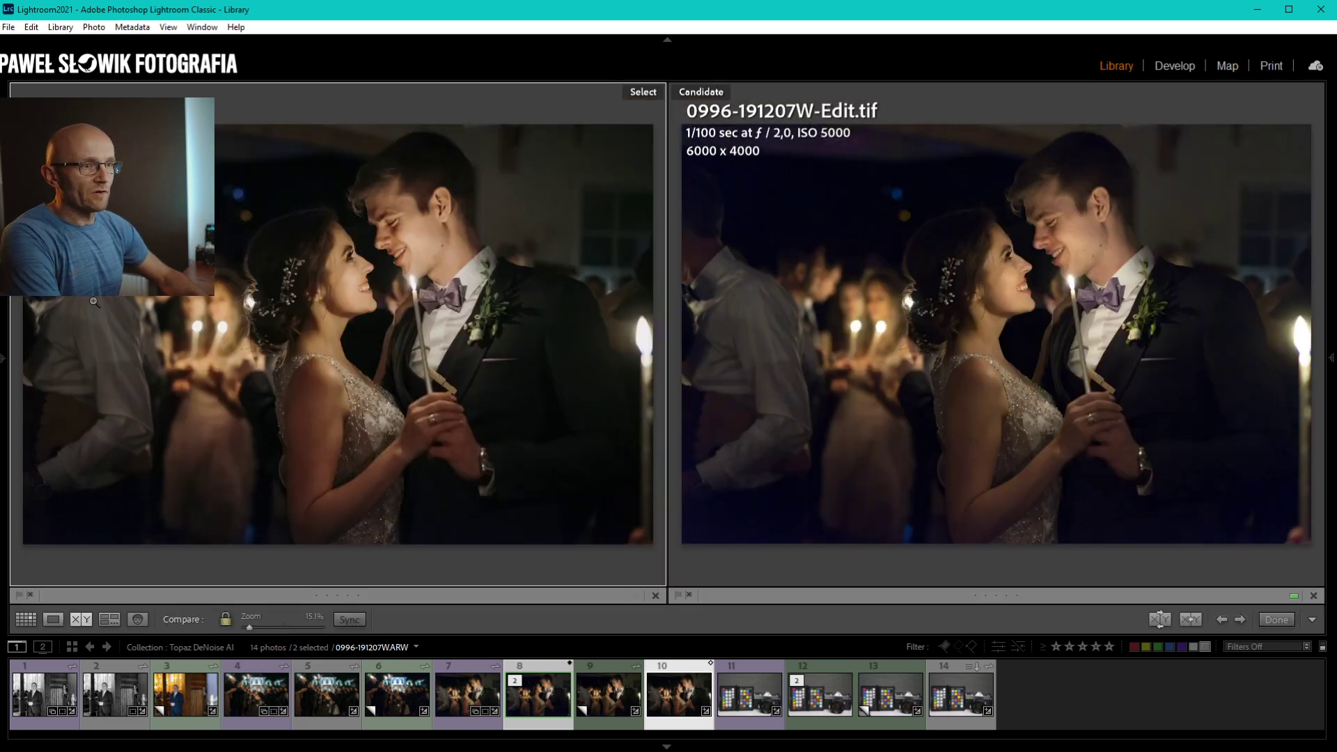
left_click(361, 263)
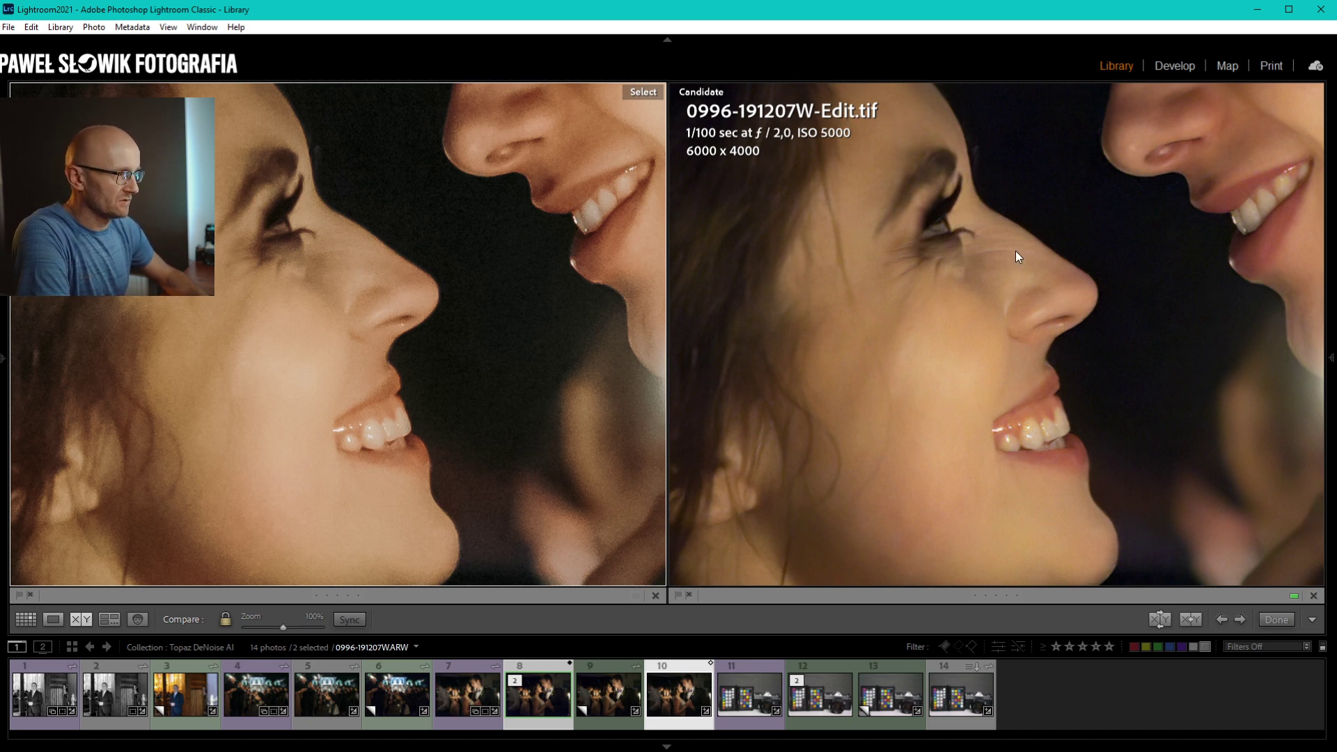
mouse_move(1138, 292)
left_mouse_down()
mouse_move(856, 219)
mouse_move(910, 251)
left_mouse_up()
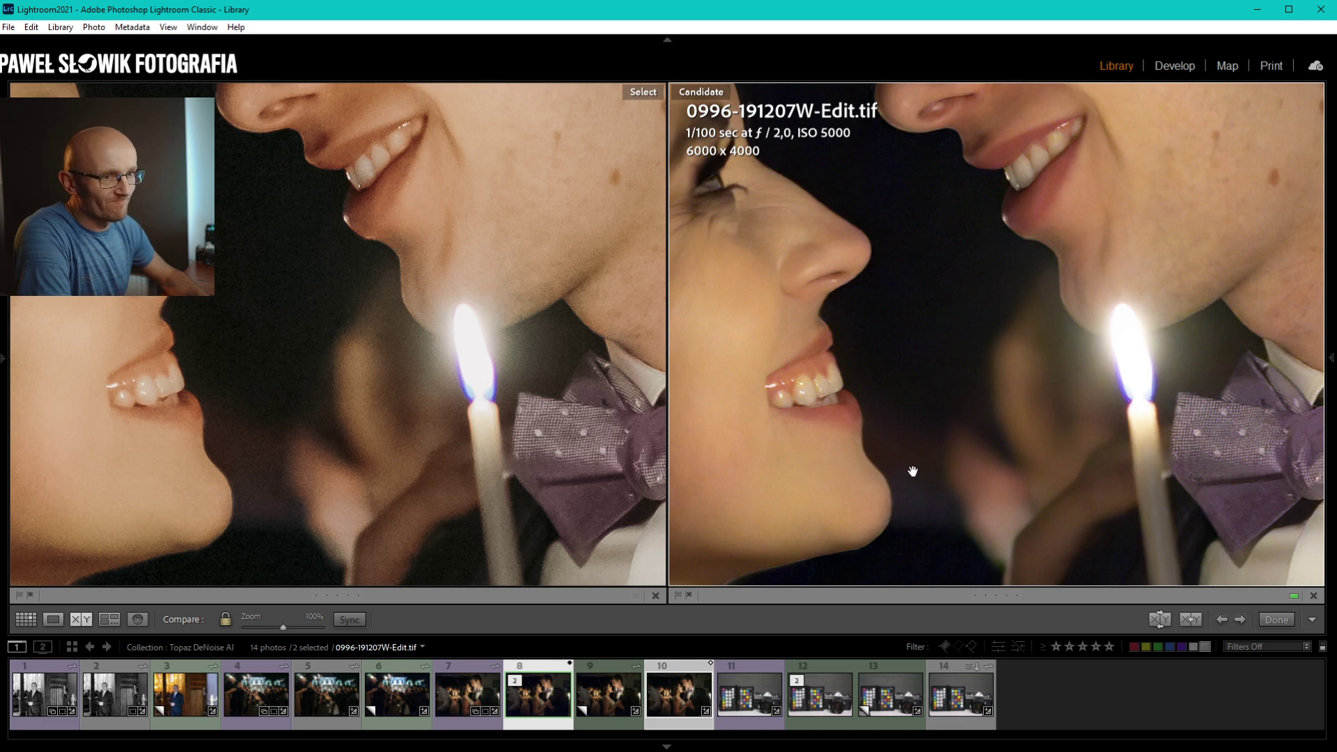
mouse_move(1024, 229)
left_mouse_down()
mouse_move(1141, 378)
mouse_move(1162, 231)
mouse_move(1151, 238)
left_mouse_up()
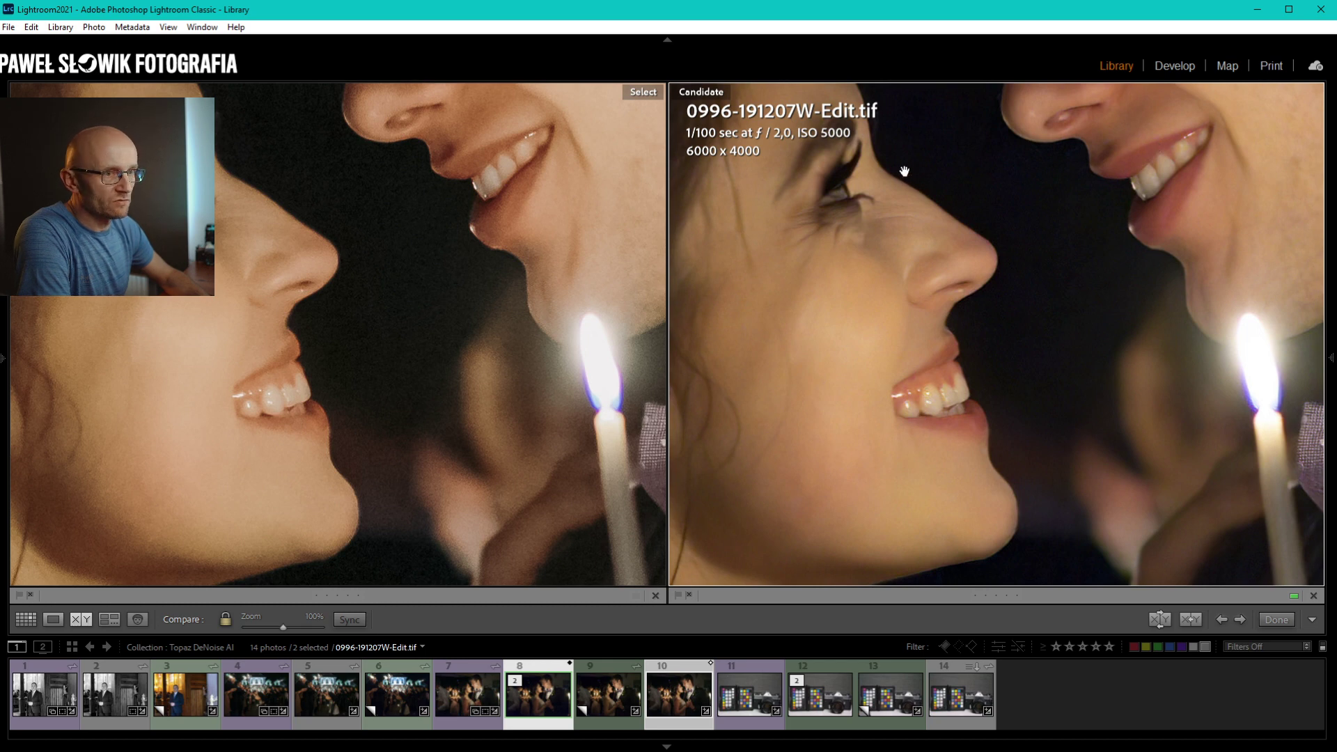
left_click_drag(905, 185, 818, 179)
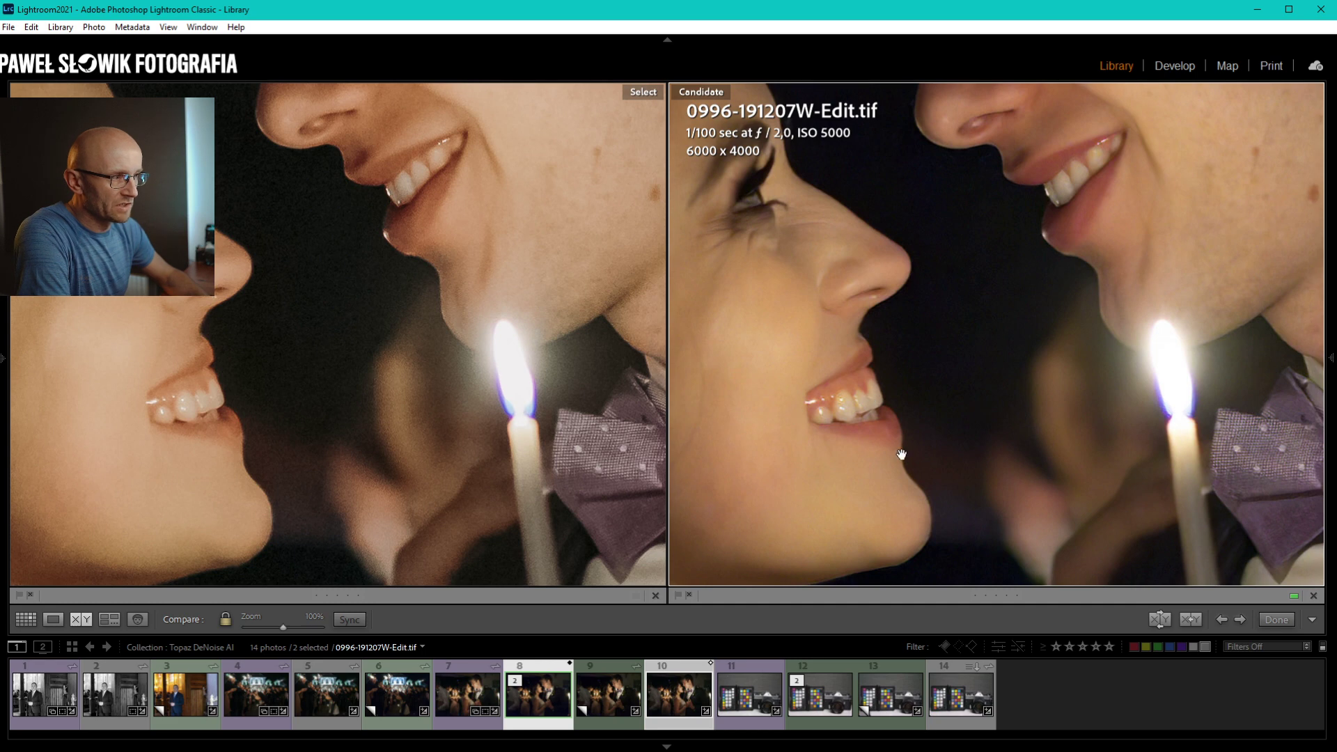
mouse_move(791, 182)
left_mouse_down()
mouse_move(985, 409)
mouse_move(910, 251)
left_mouse_up()
left_click_drag(1155, 239, 904, 250)
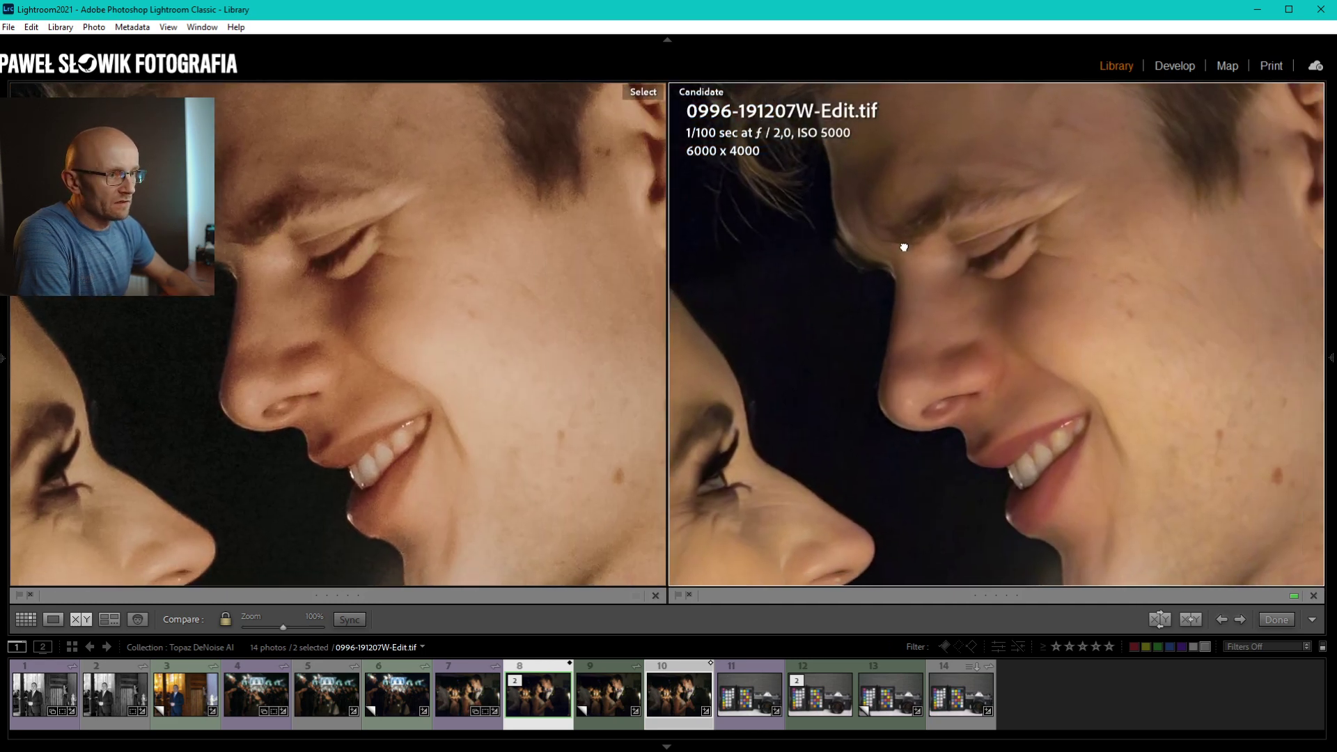
left_click_drag(1029, 191, 905, 405)
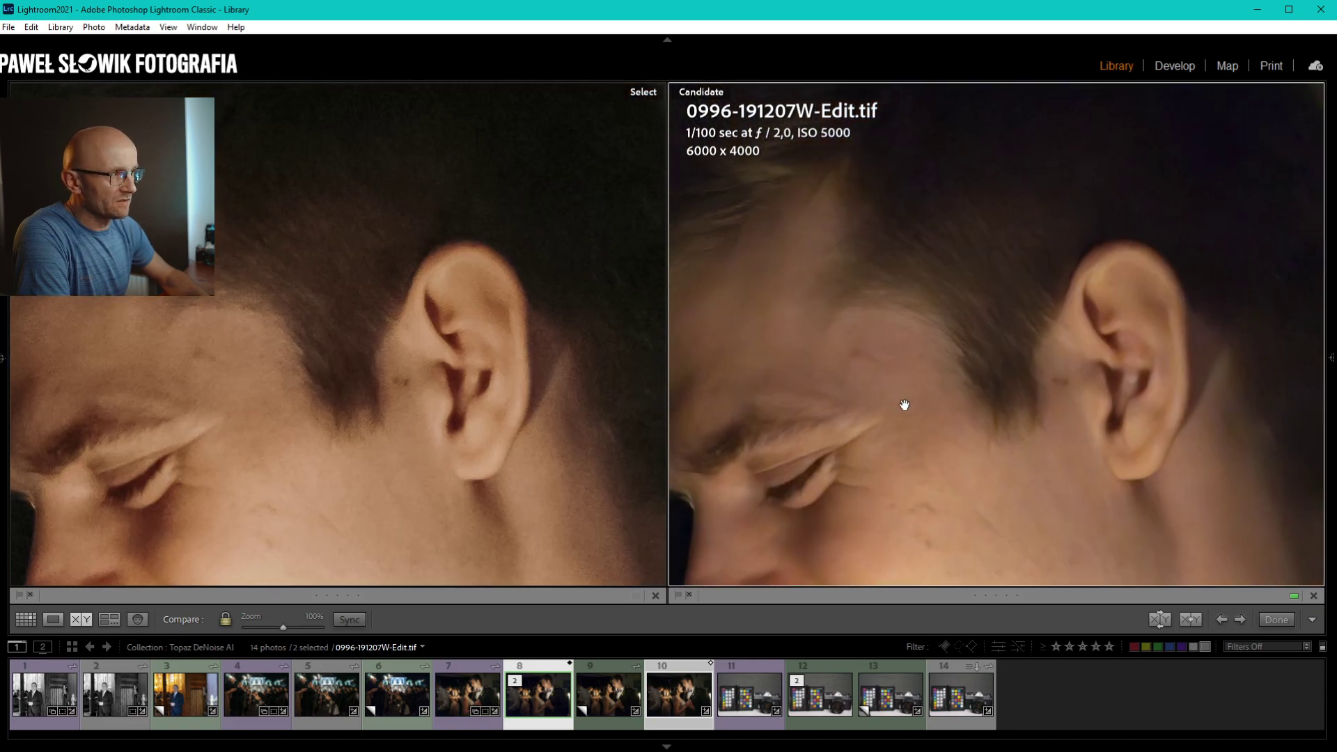
left_click(887, 448)
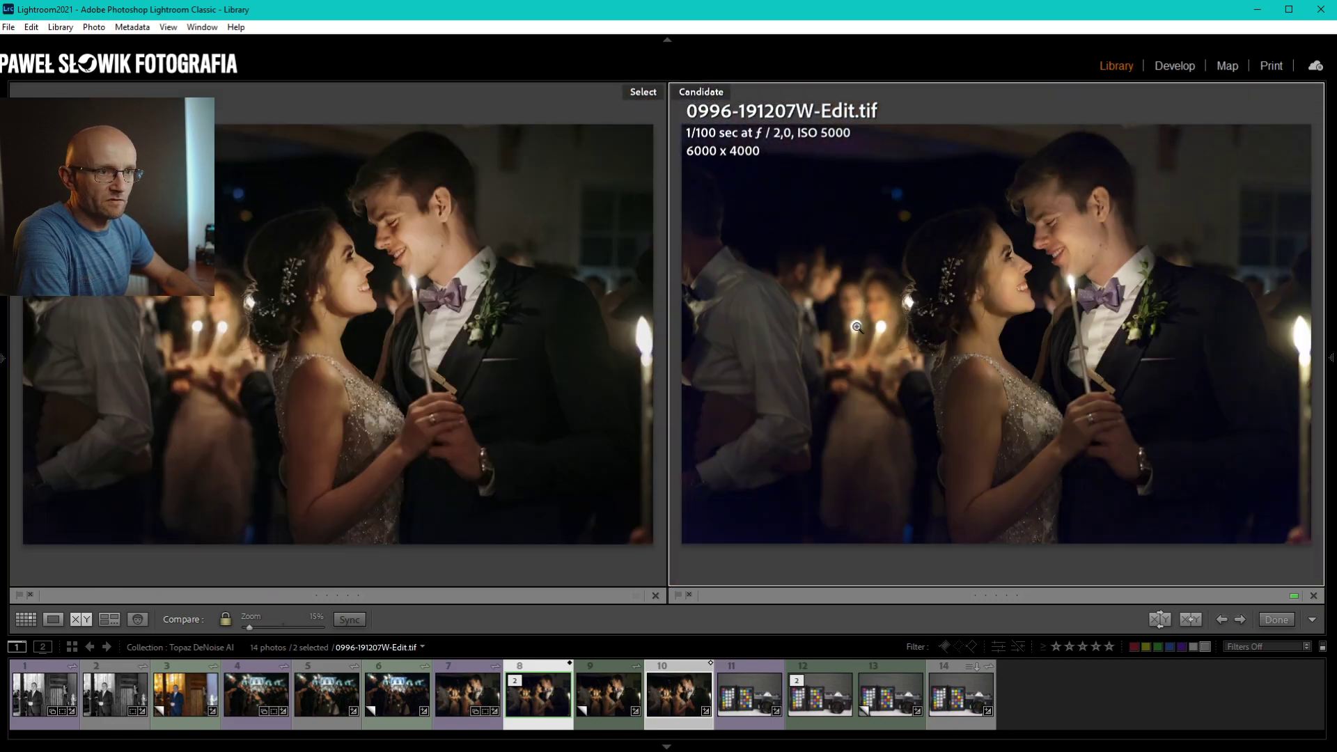
Pan the synced 100% views over the candles, guests, and the bride's hair, ornament and face, then fit.
left_click(858, 329)
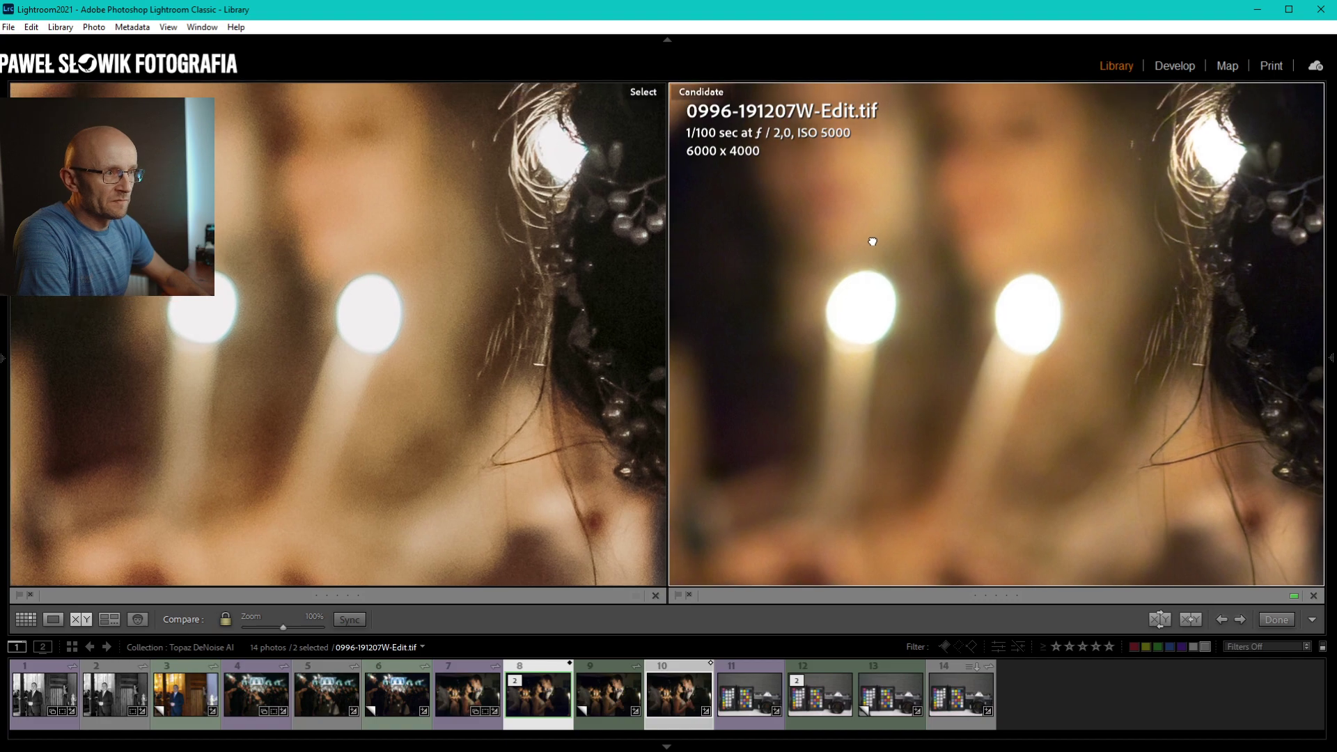
mouse_move(868, 230)
left_mouse_down()
mouse_move(863, 320)
mouse_move(956, 323)
left_mouse_up()
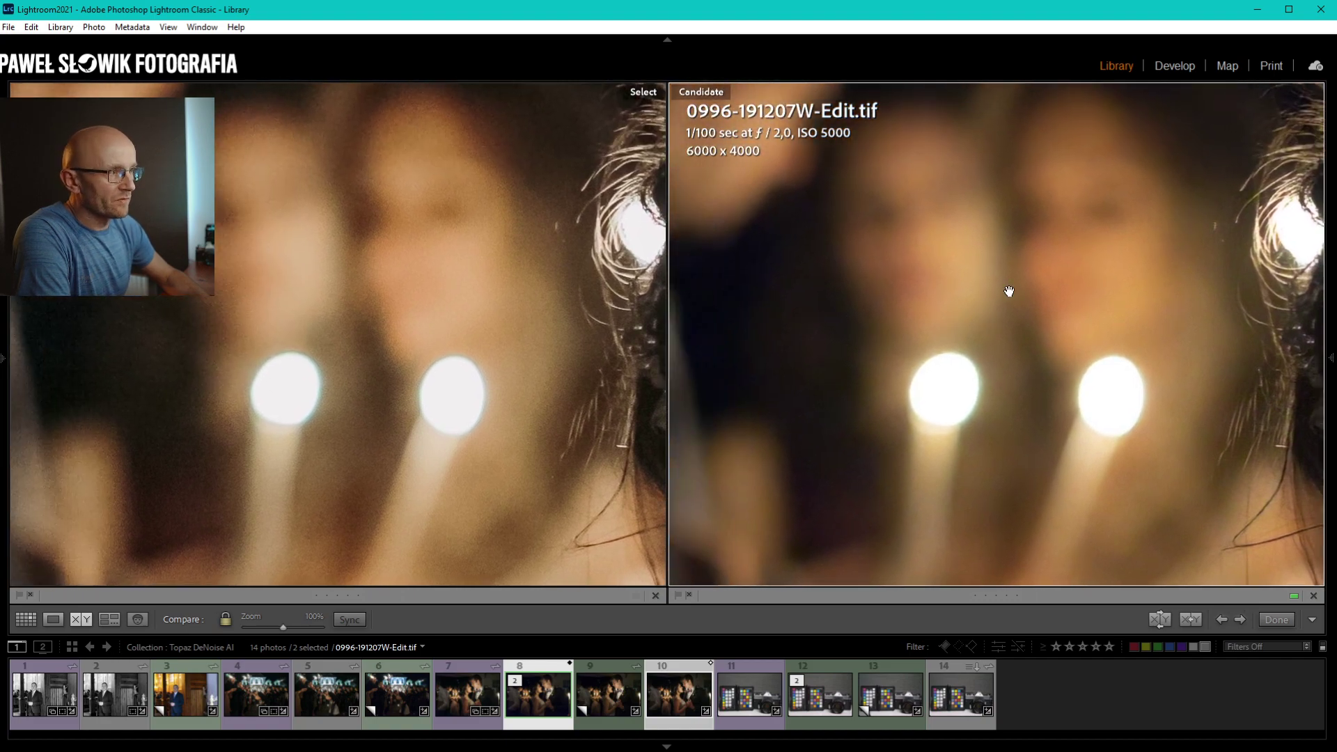
left_click_drag(794, 165, 1034, 524)
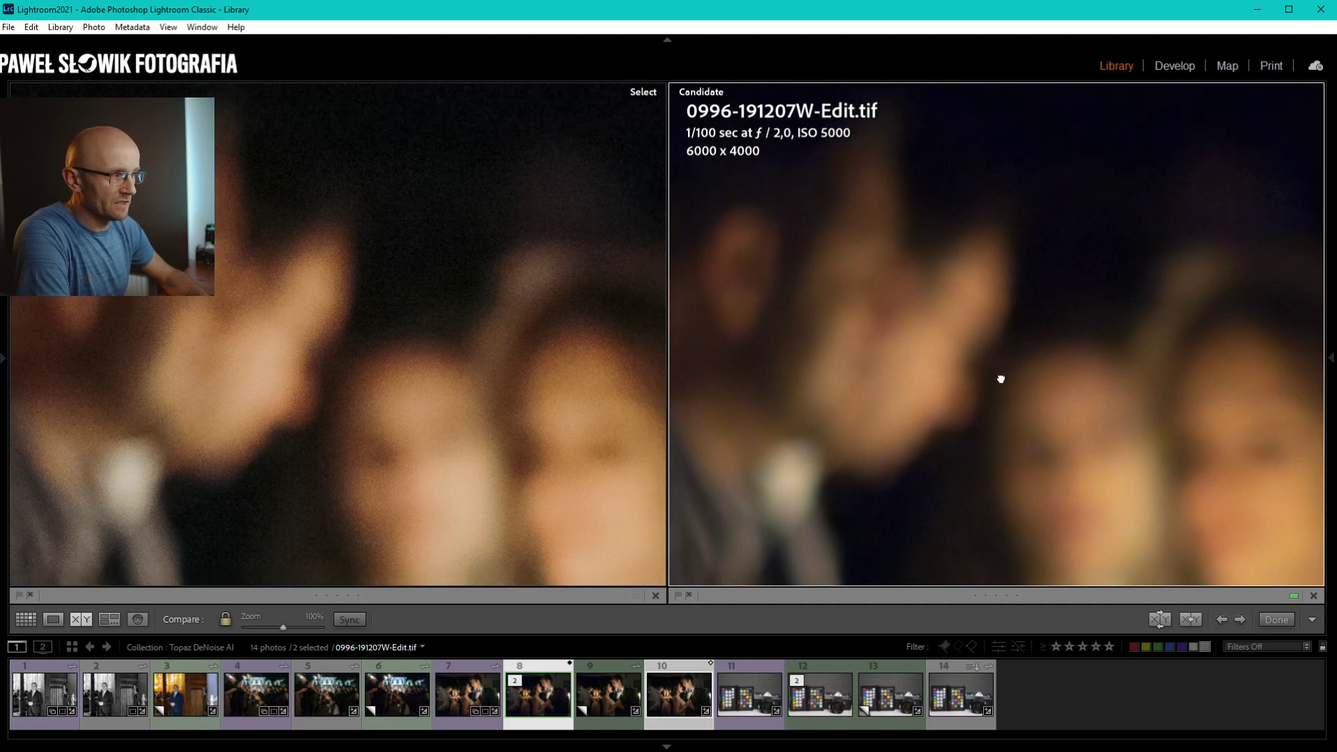
left_click_drag(1000, 376, 232, 291)
left_click_drag(1149, 293, 522, 364)
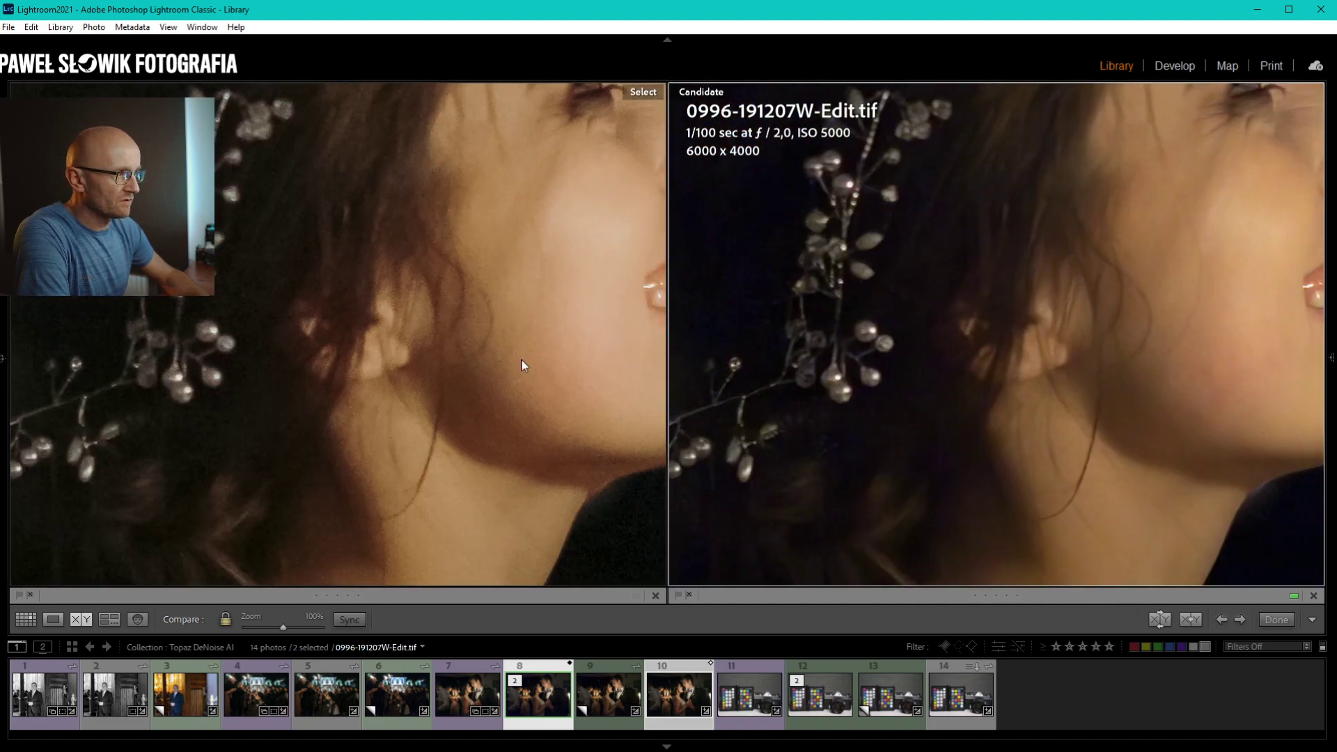
left_click_drag(973, 227, 980, 311)
mouse_move(954, 385)
left_mouse_down()
mouse_move(1031, 250)
mouse_move(964, 474)
mouse_move(951, 369)
left_mouse_up()
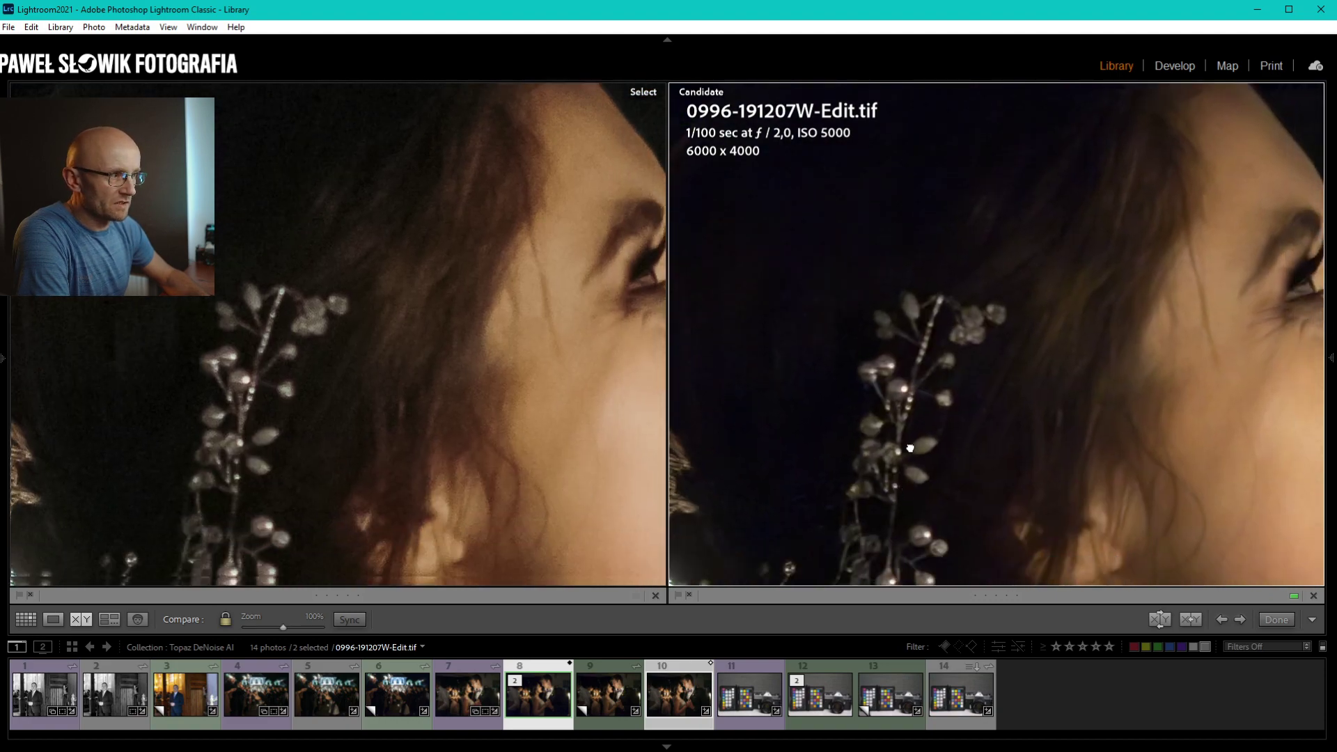
left_click_drag(362, 438, 188, 367)
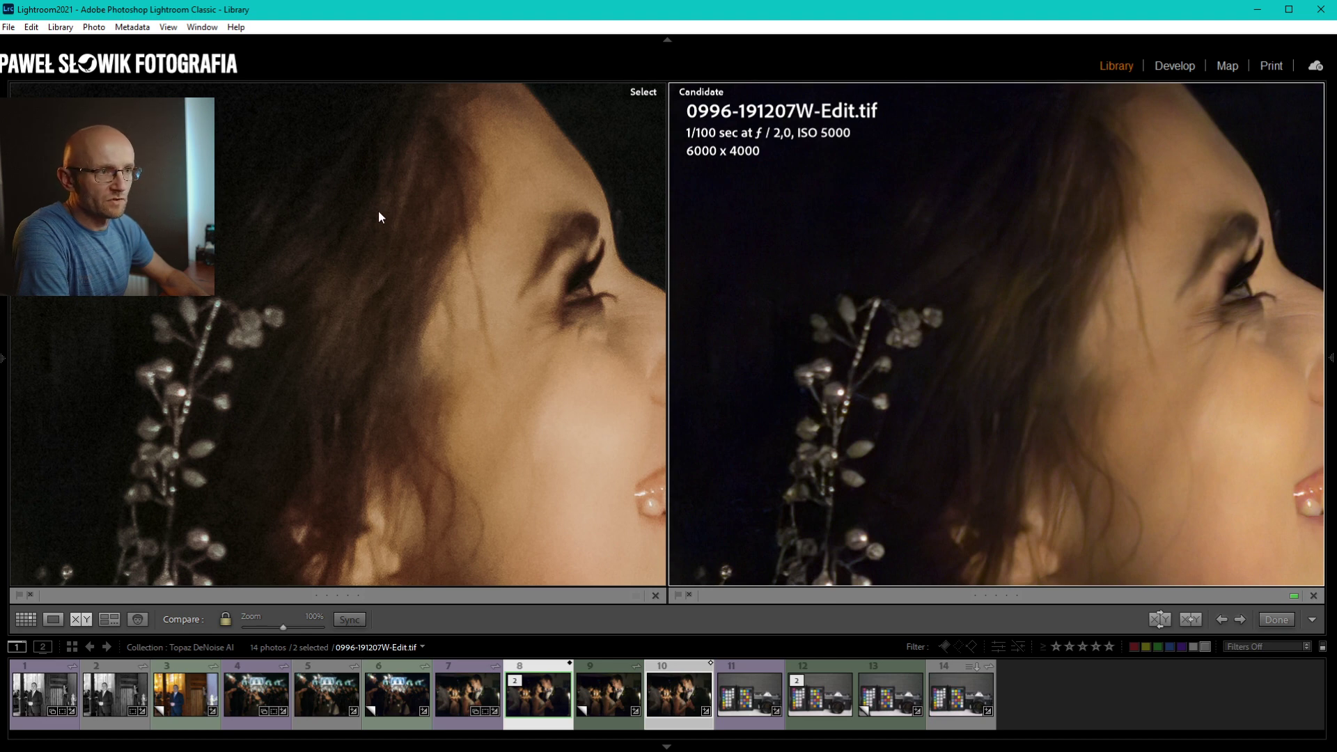
mouse_move(378, 217)
left_mouse_down()
mouse_move(349, 337)
mouse_move(403, 206)
left_mouse_up()
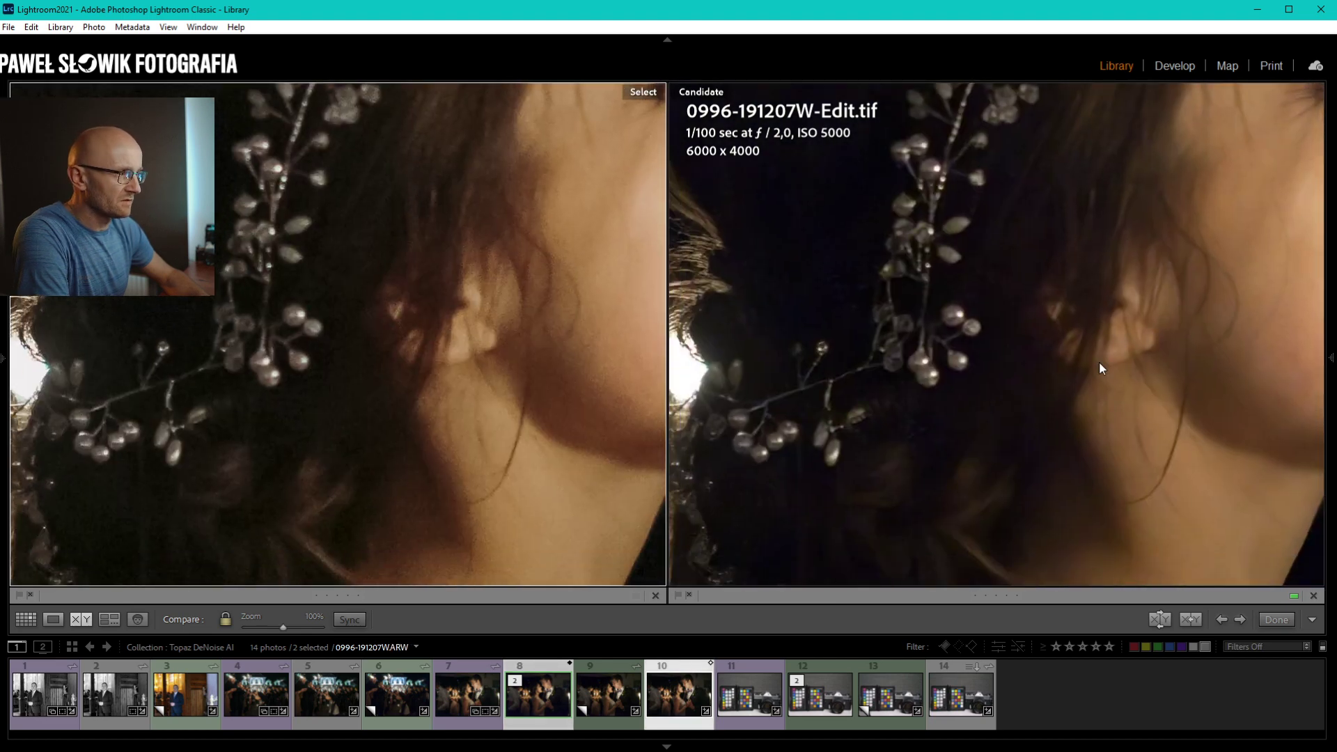
left_click_drag(1100, 364, 1130, 376)
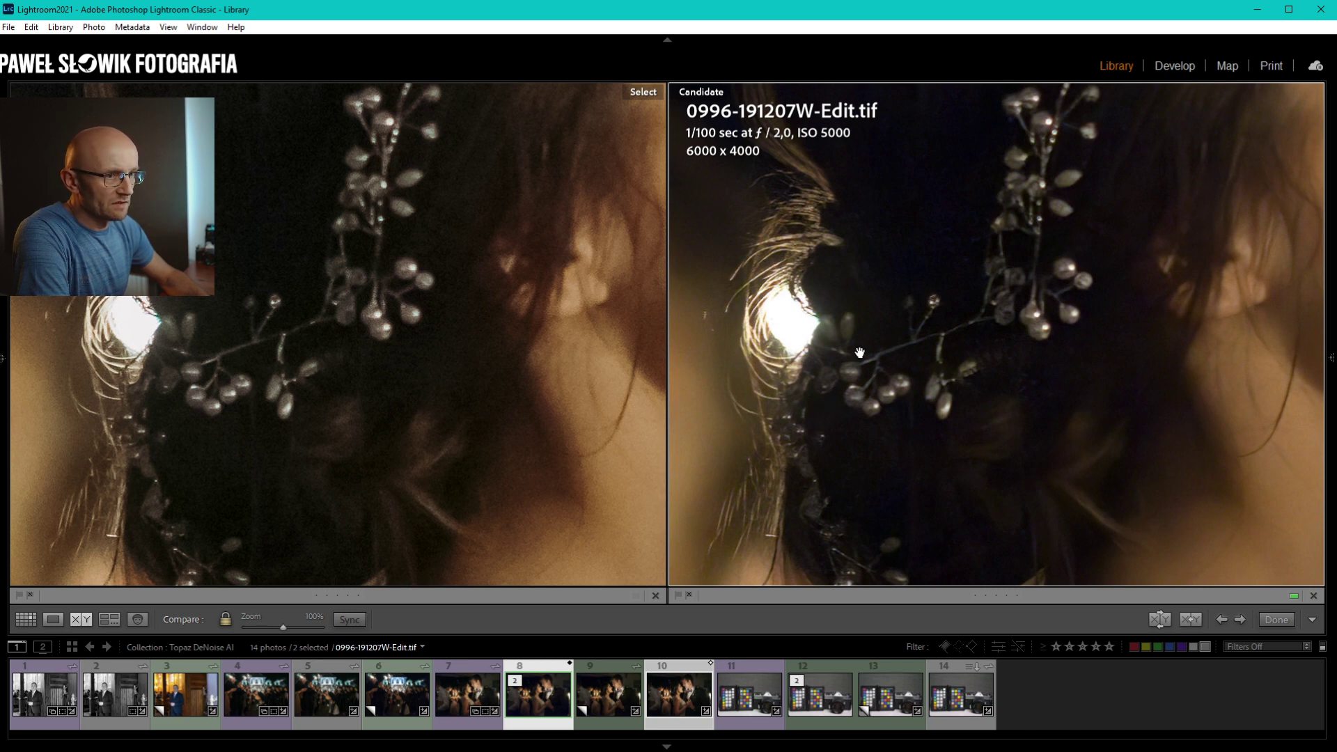
left_click(919, 305)
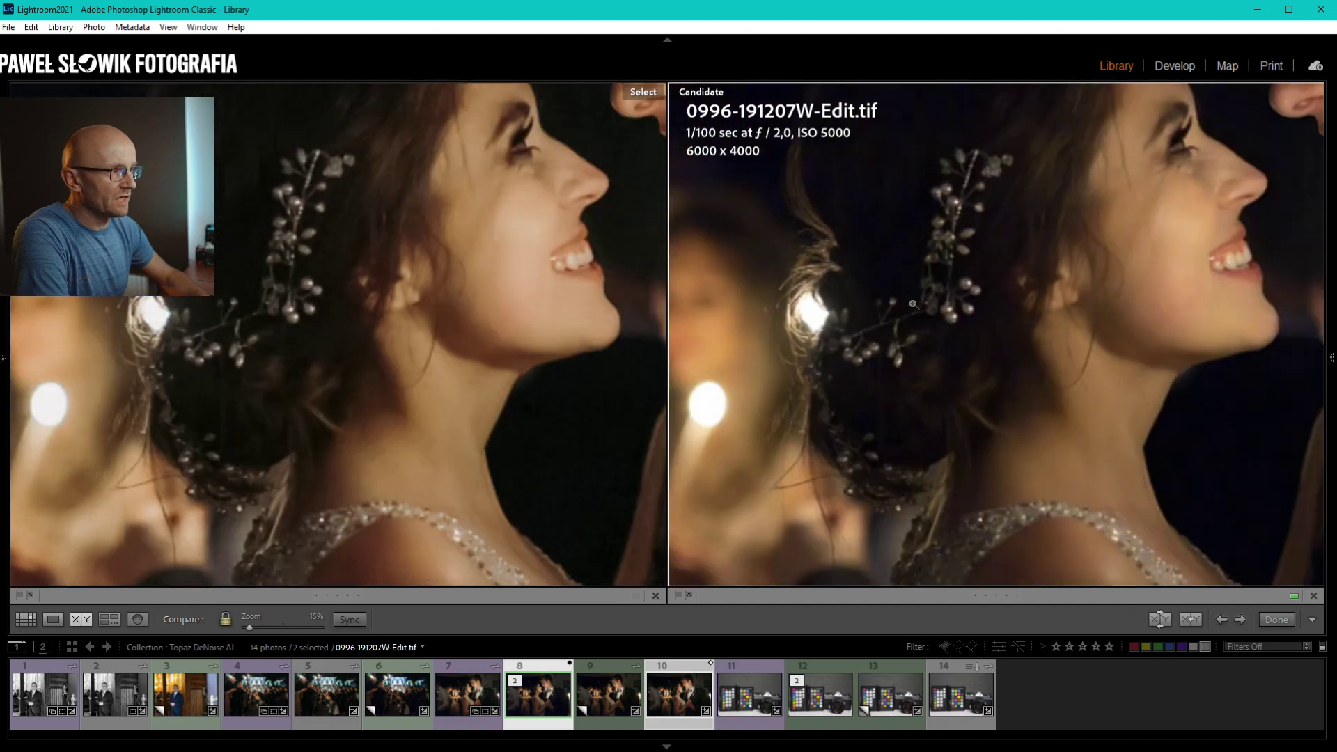
Inspect the couple's hands and the sparkly dress at 100%, then return to Fit.
left_click(1091, 473)
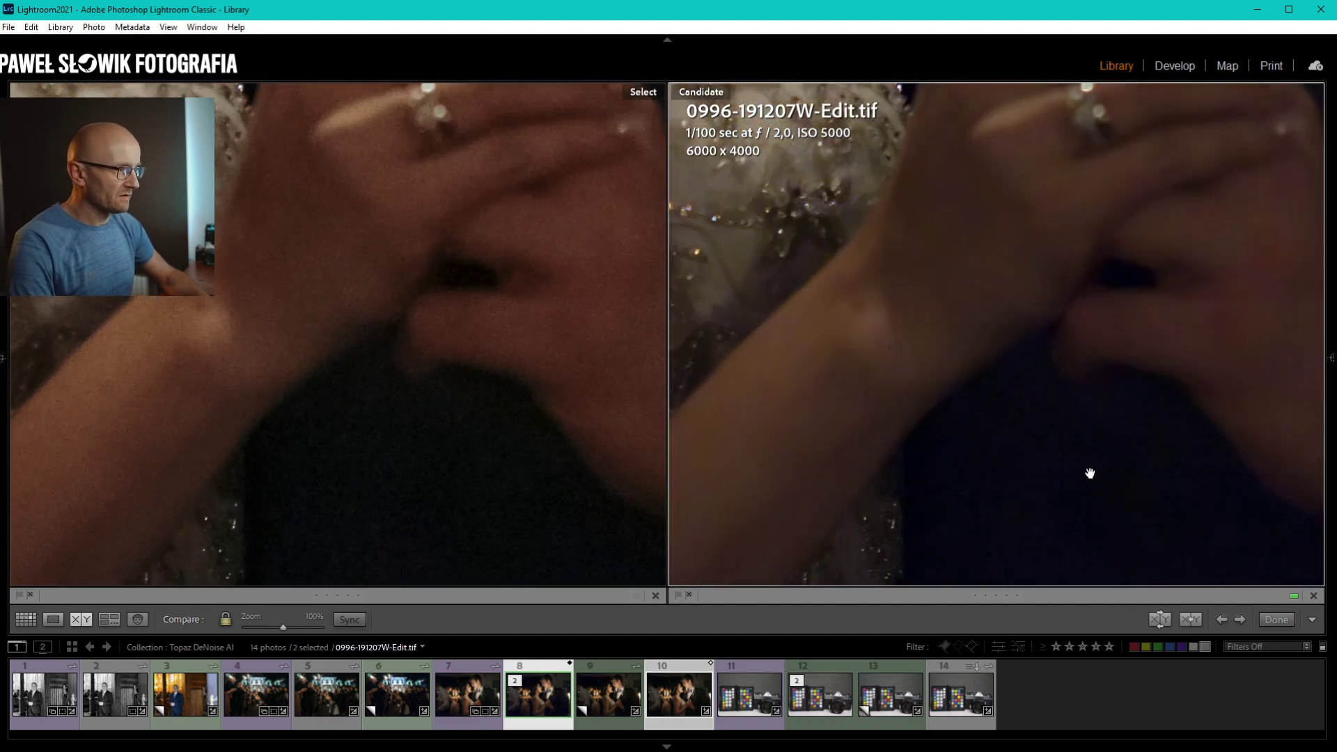
left_click_drag(1005, 502, 1215, 131)
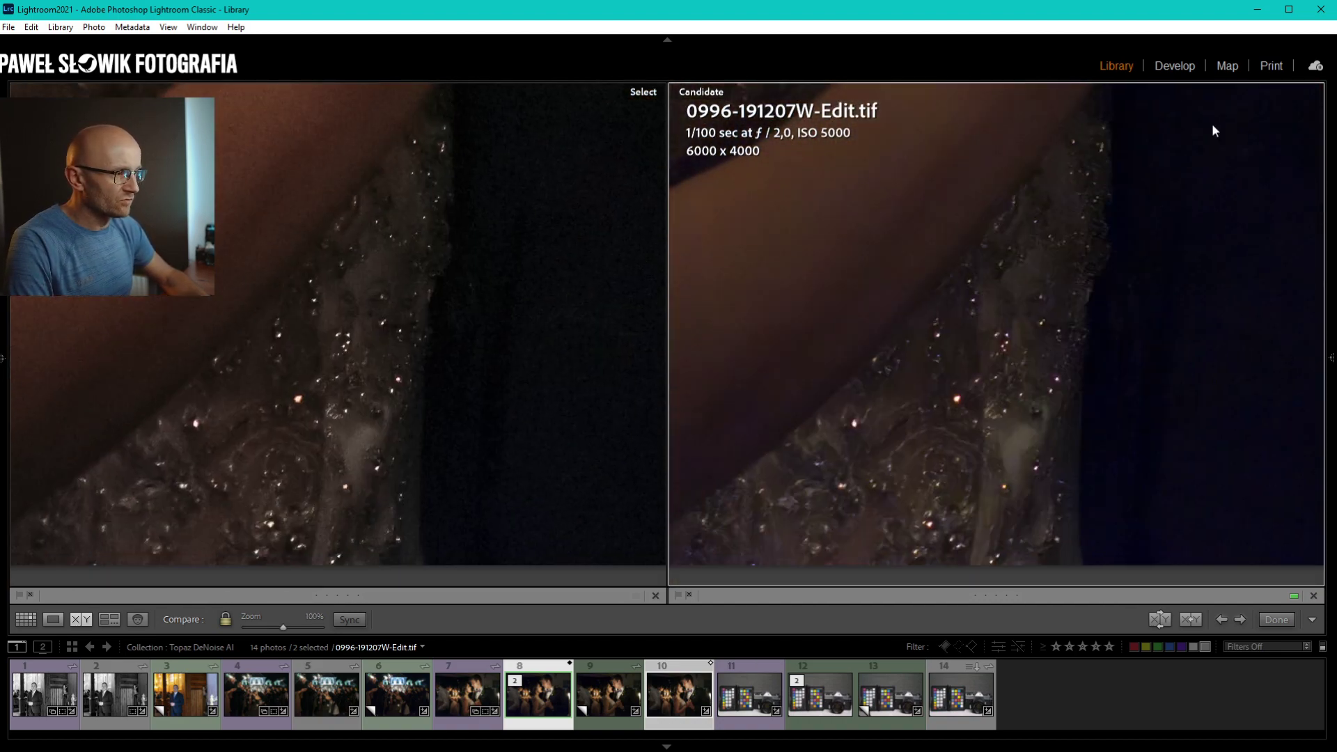
left_click_drag(911, 447, 965, 227)
left_click(971, 212)
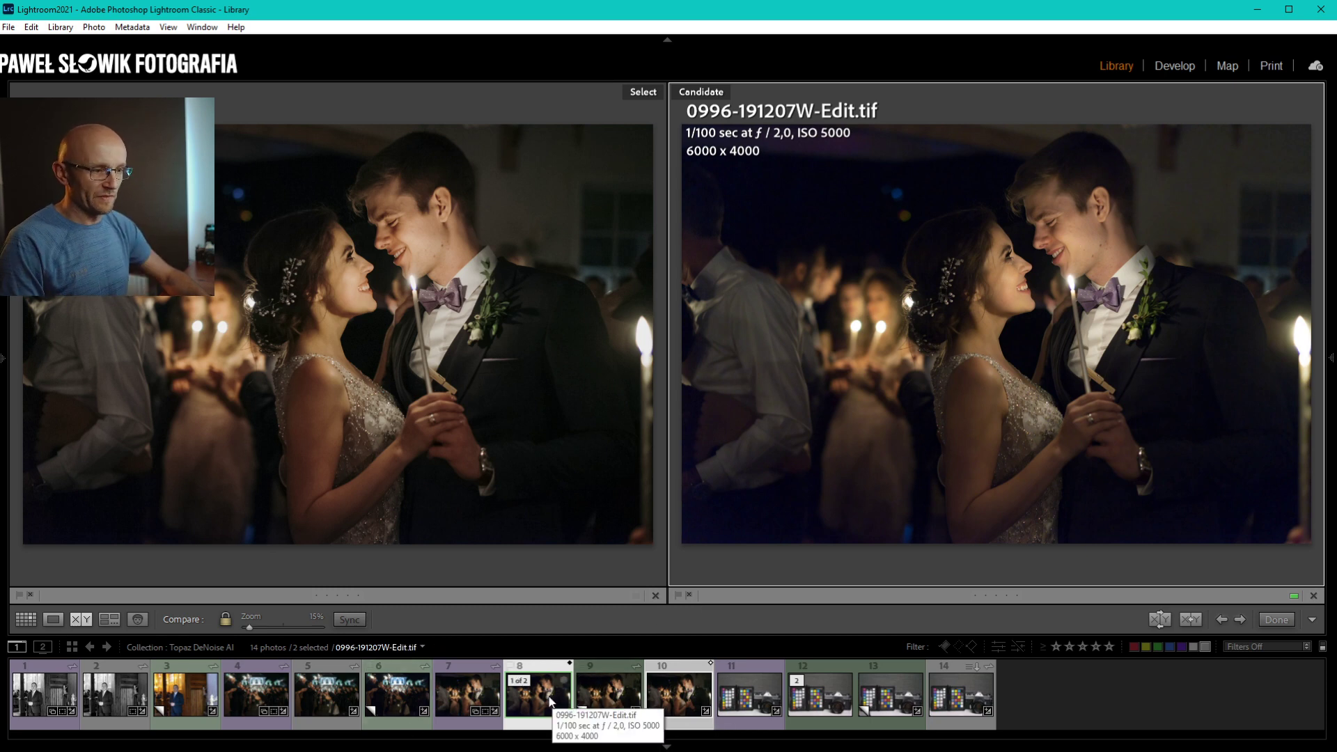
Compare the DxO DeepPRIME version with the Topaz TIF at 100% over guests, candle, hair and face.
left_click(459, 701)
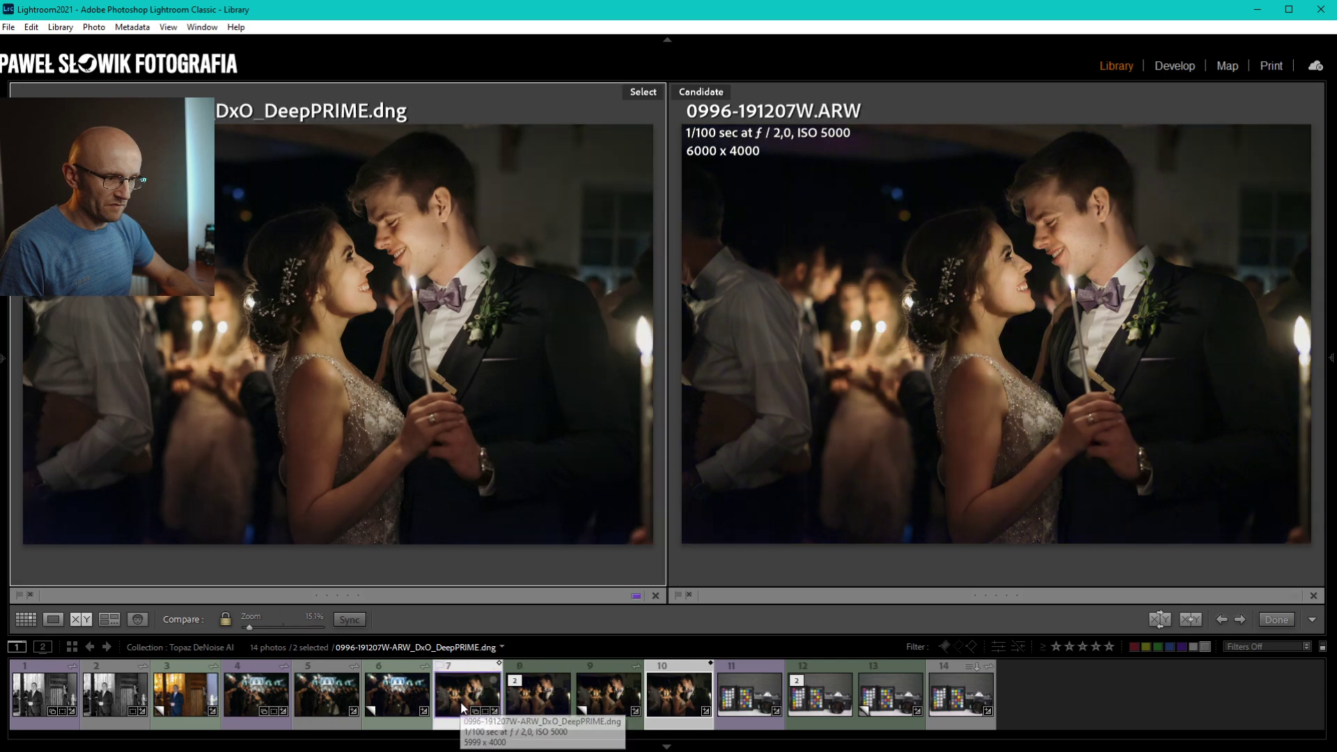
left_click(533, 703)
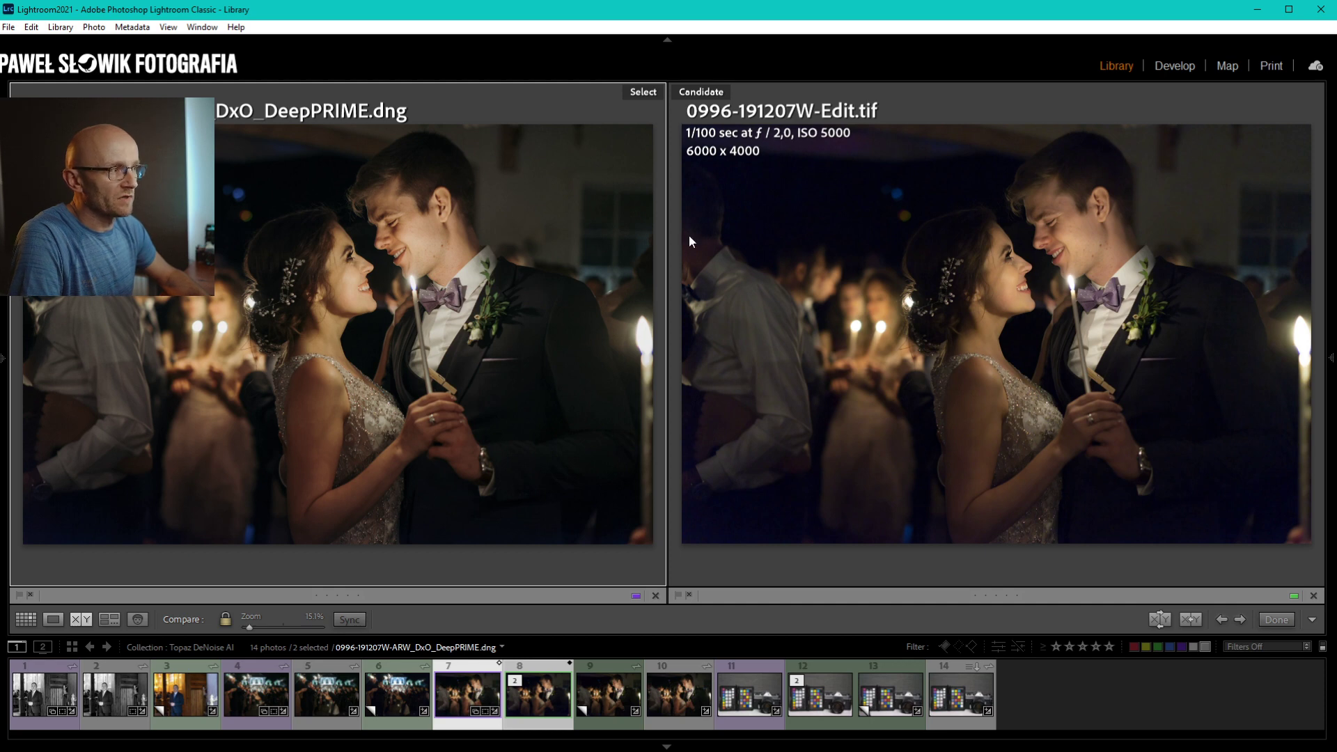
left_click(174, 298)
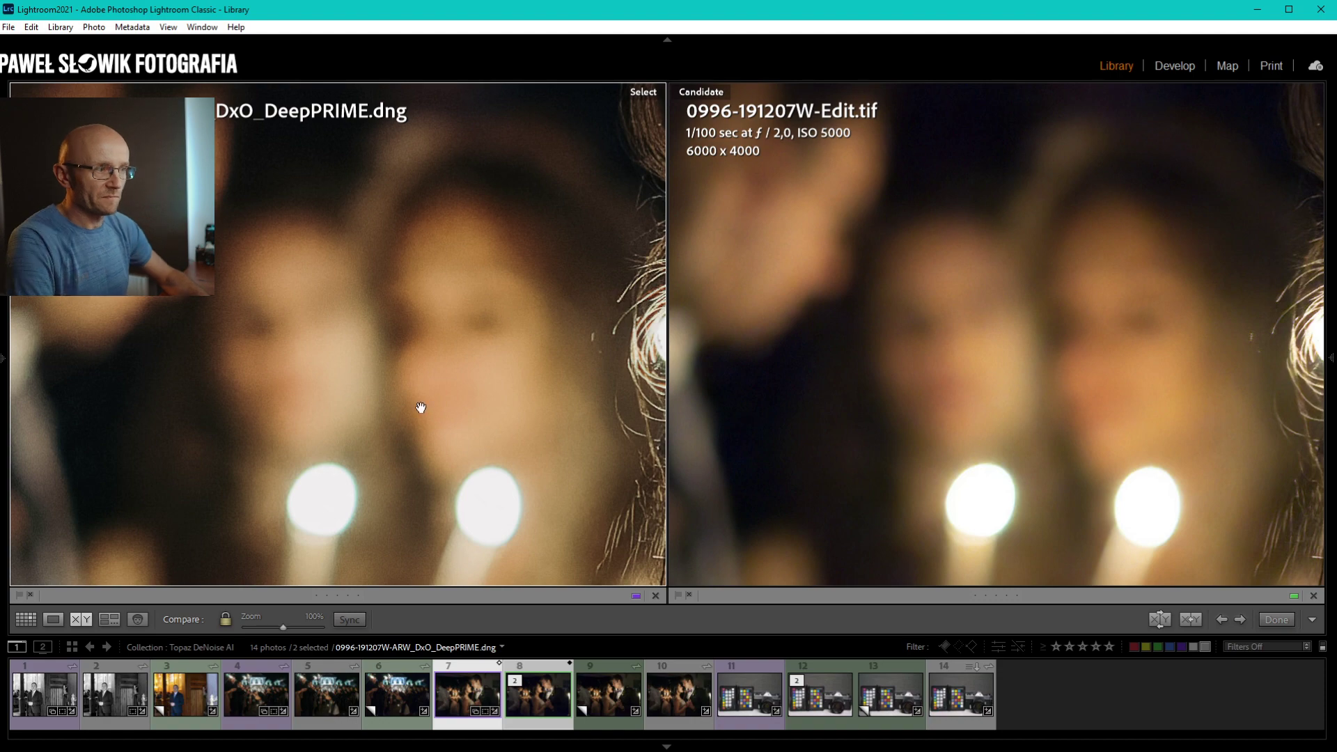
mouse_move(420, 409)
left_mouse_down()
mouse_move(379, 239)
mouse_move(411, 352)
mouse_move(615, 469)
mouse_move(650, 304)
mouse_move(684, 247)
left_mouse_up()
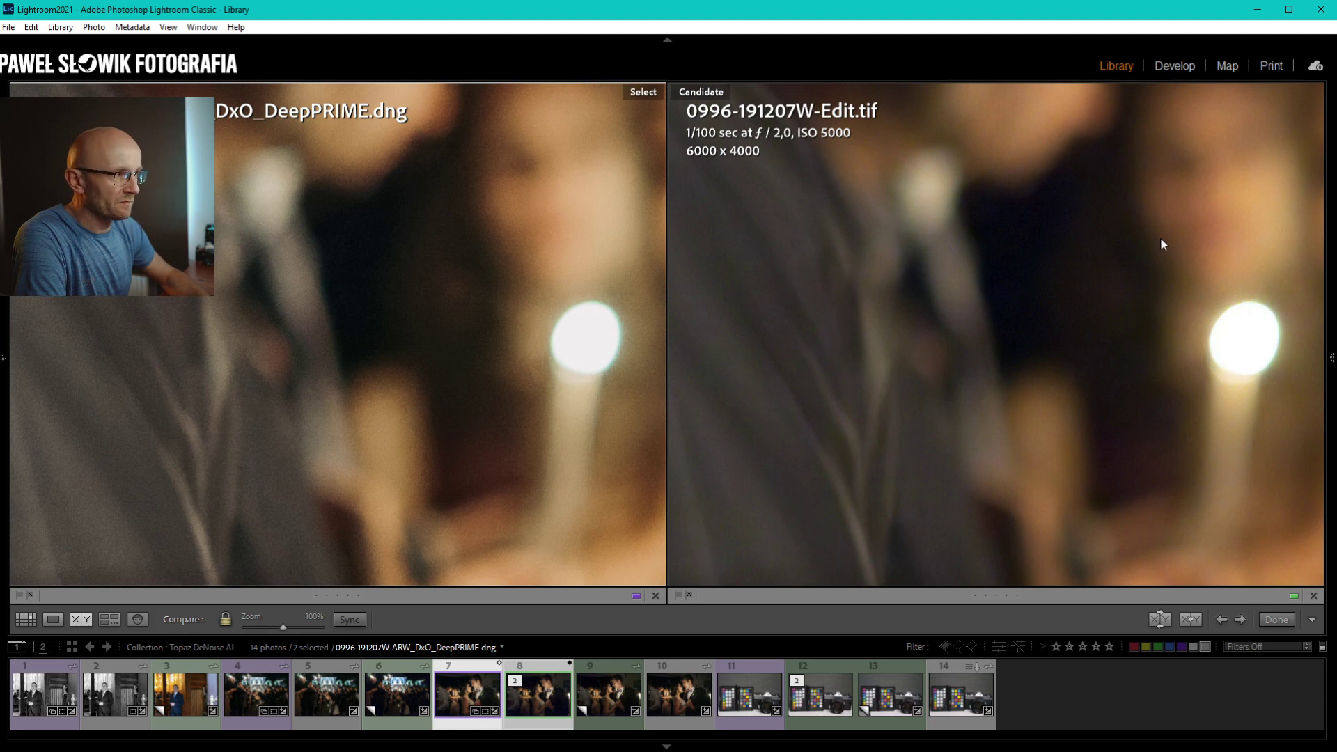
mouse_move(516, 460)
left_mouse_down()
mouse_move(531, 493)
mouse_move(500, 434)
mouse_move(508, 484)
mouse_move(478, 349)
mouse_move(428, 304)
mouse_move(460, 268)
mouse_move(318, 537)
left_mouse_up()
mouse_move(452, 440)
left_mouse_down()
mouse_move(201, 370)
mouse_move(98, 397)
mouse_move(90, 517)
left_mouse_up()
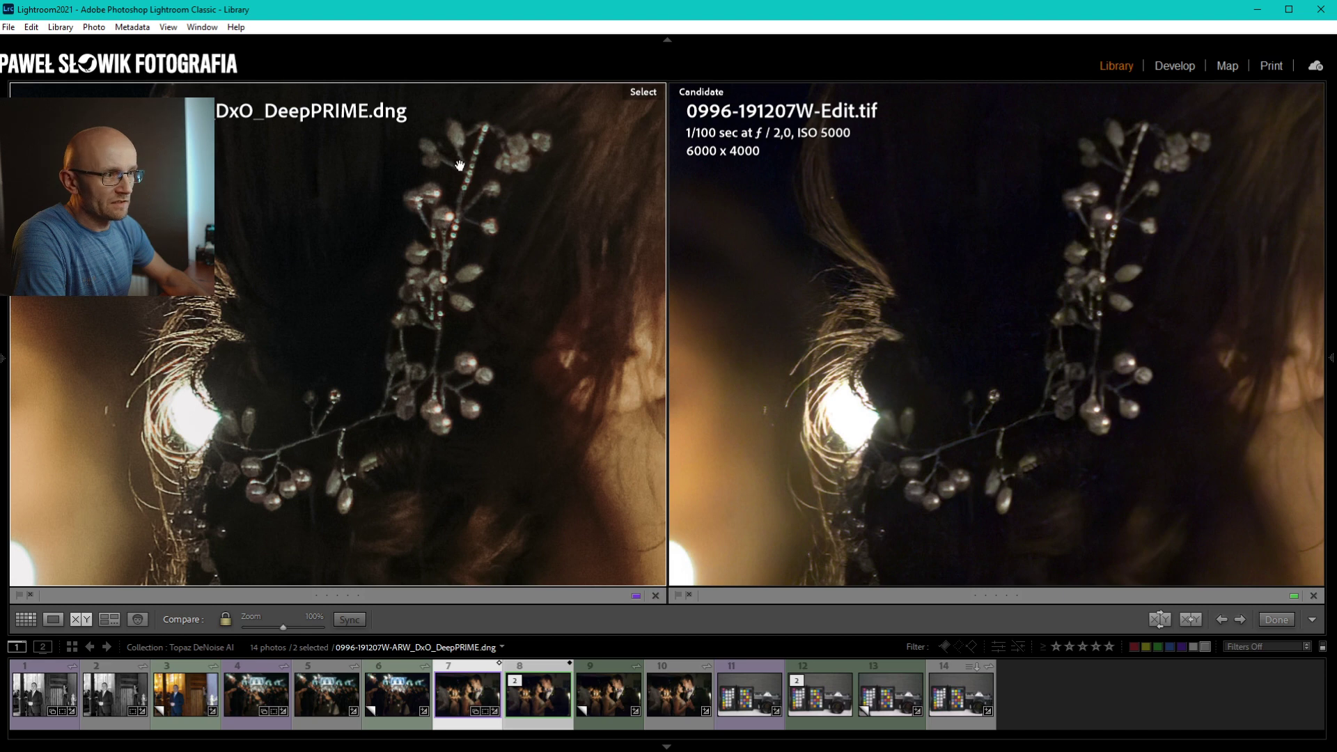
left_click_drag(460, 165, 139, 433)
mouse_move(282, 364)
left_mouse_down()
mouse_move(320, 358)
mouse_move(269, 361)
mouse_move(304, 395)
mouse_move(387, 377)
left_mouse_up()
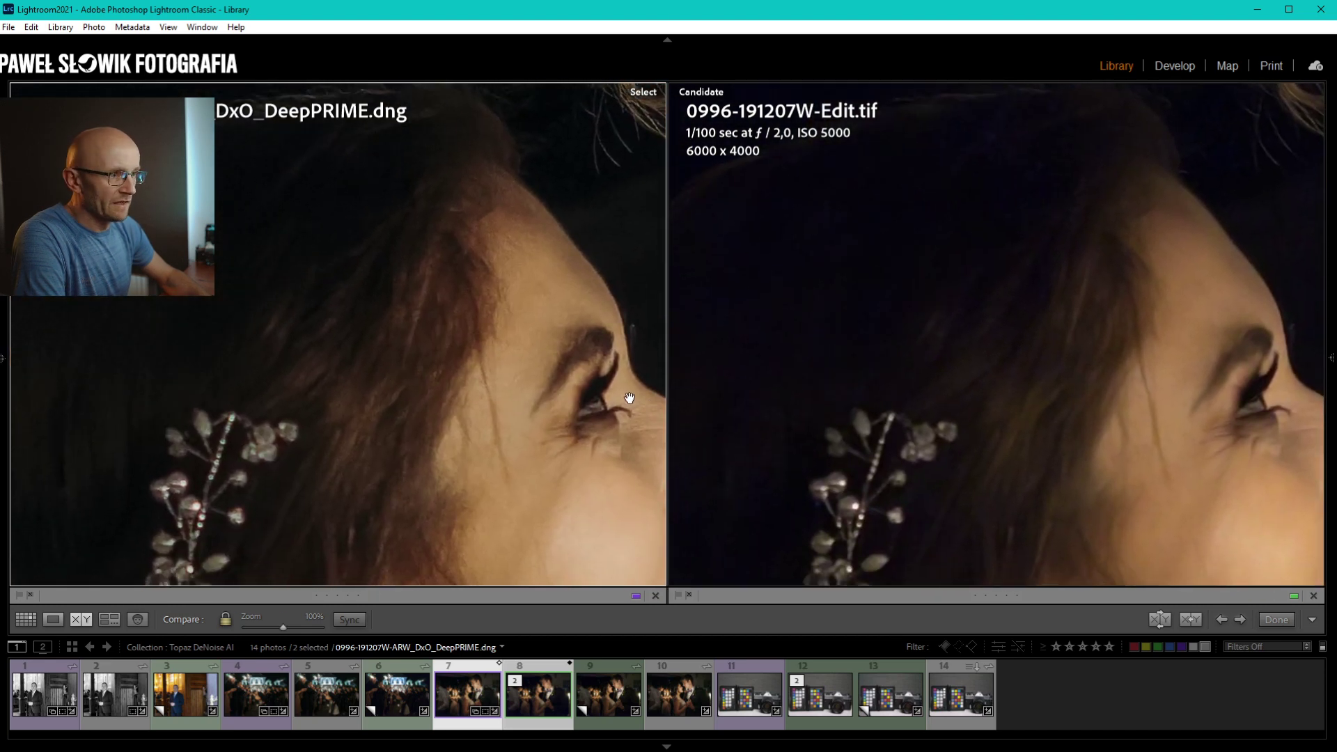
left_click(317, 435)
Zoom to 100% on the hair ornament and pan across the bride's and groom's faces.
left_click(210, 324)
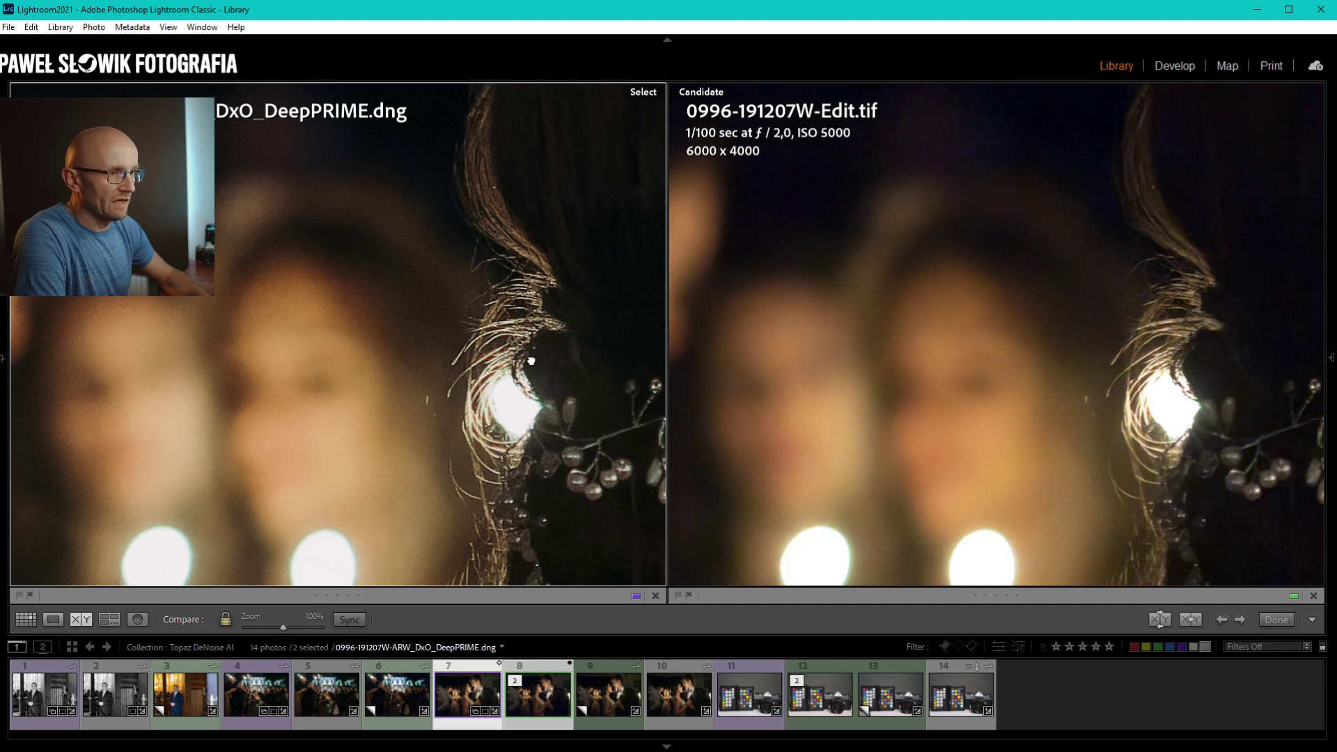
left_click_drag(532, 361, 202, 397)
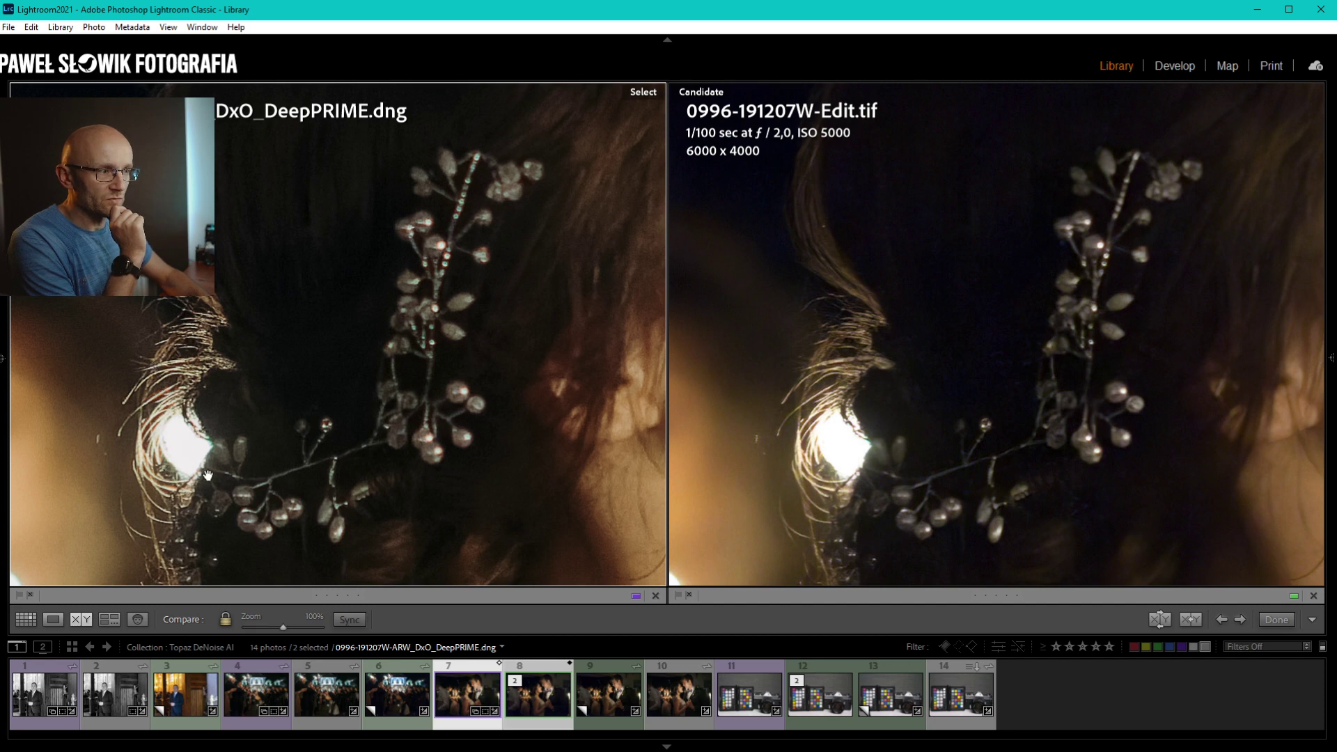
left_click_drag(229, 480, 125, 453)
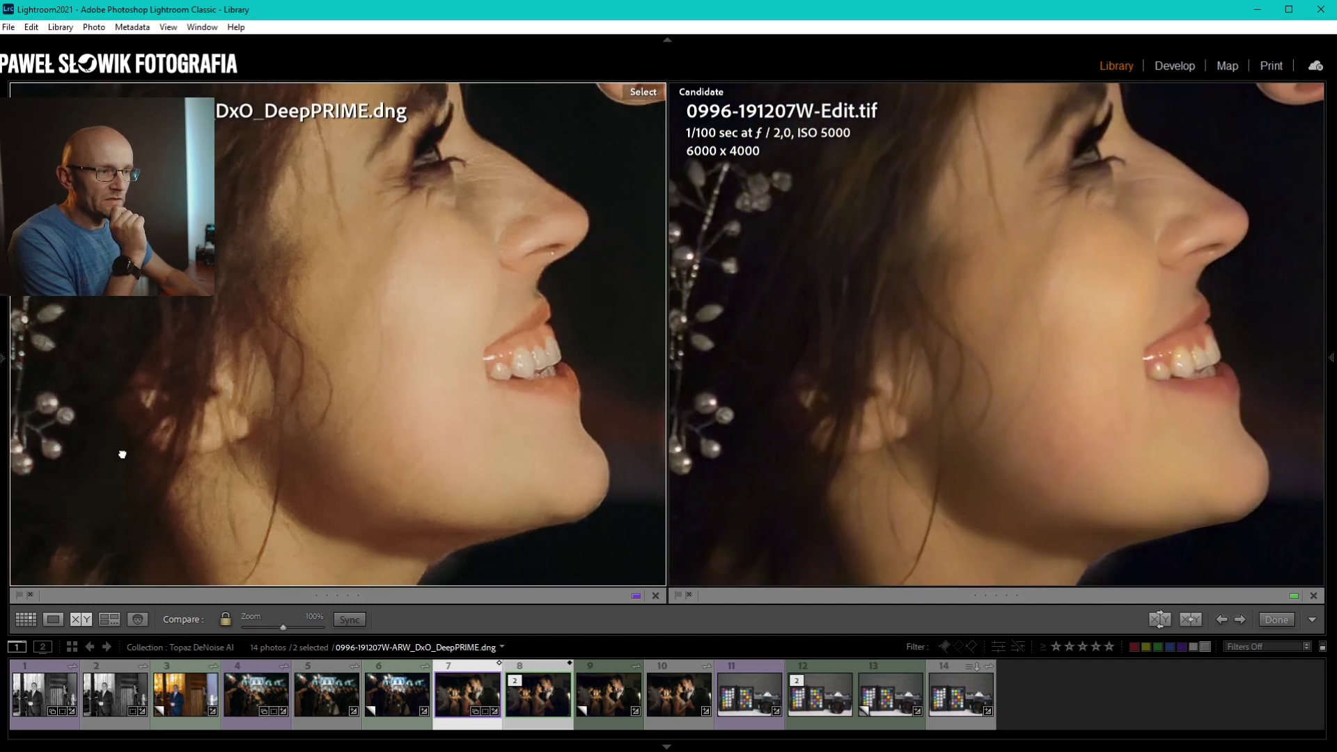
left_click_drag(461, 420, 274, 454)
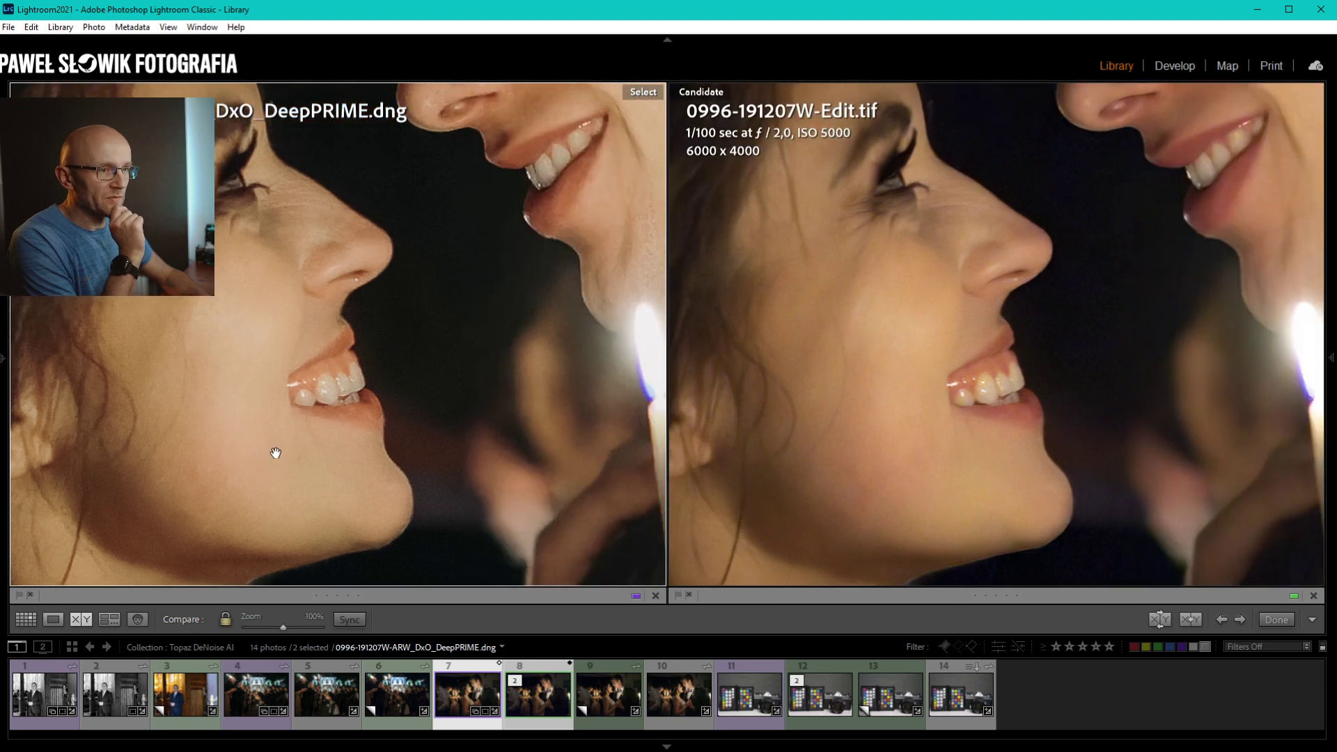
left_click_drag(522, 300, 450, 318)
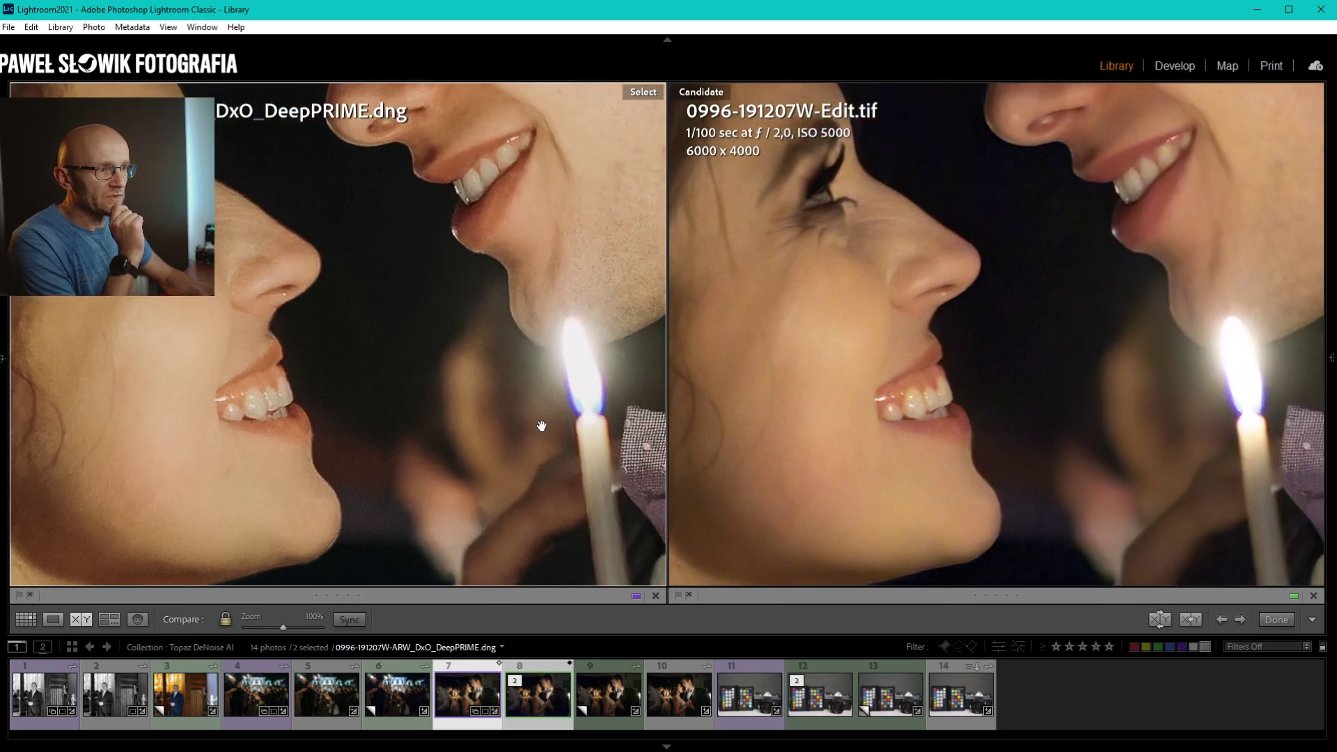
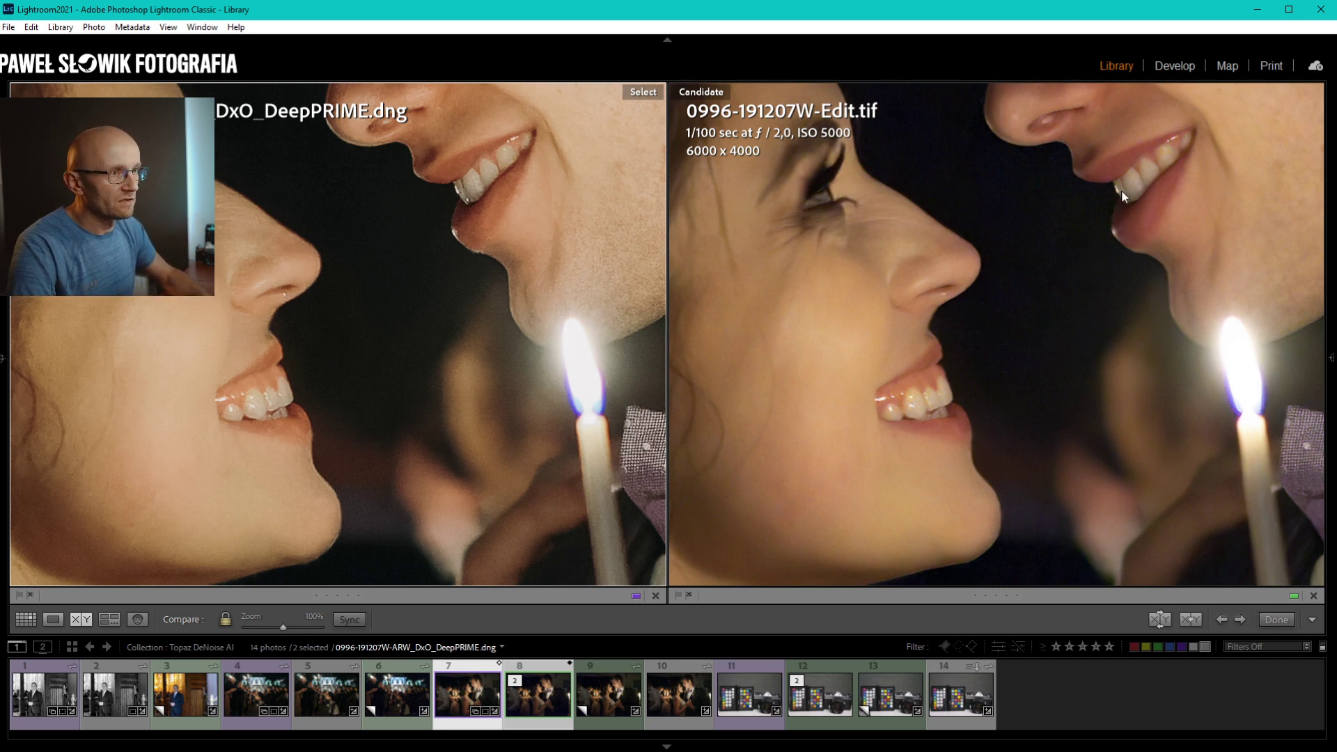
Pan both linked views to the man's ear, cheek and hairline, then make the Topaz TIF active.
left_click_drag(1121, 190, 999, 192)
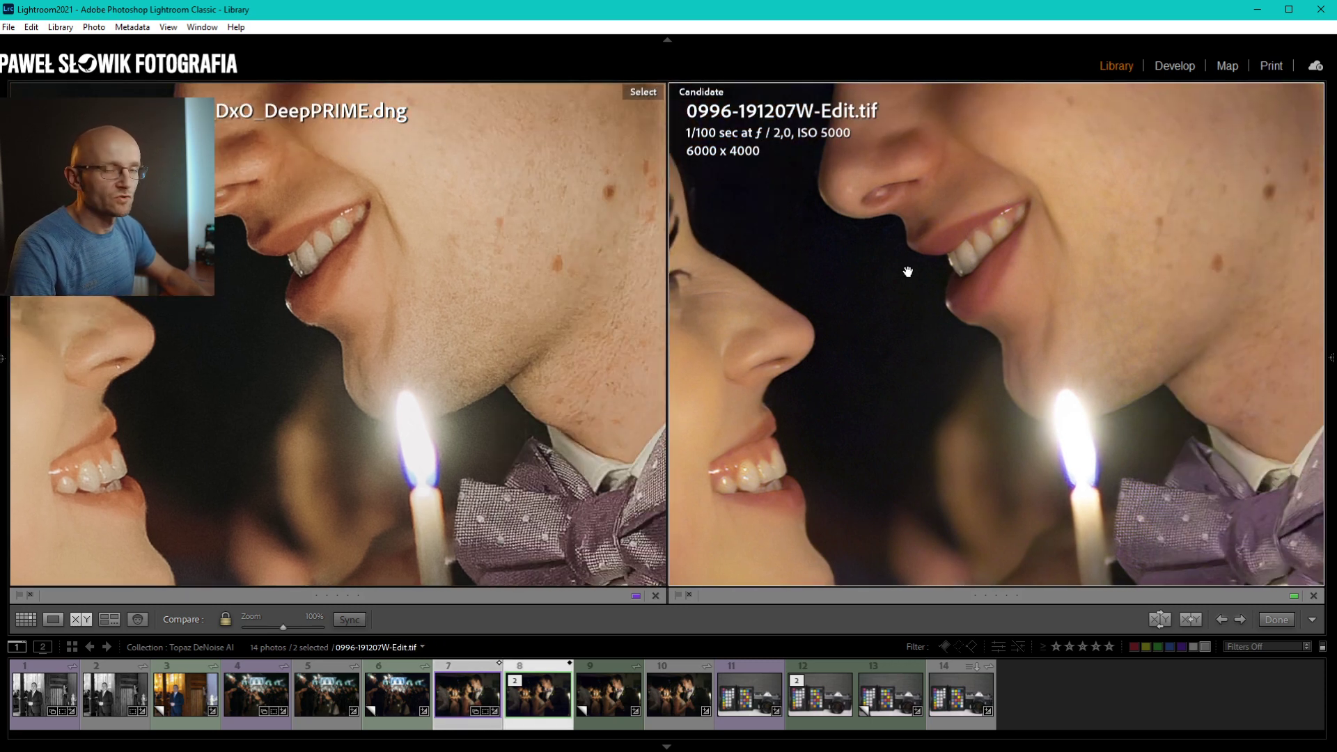
left_click_drag(975, 145, 838, 414)
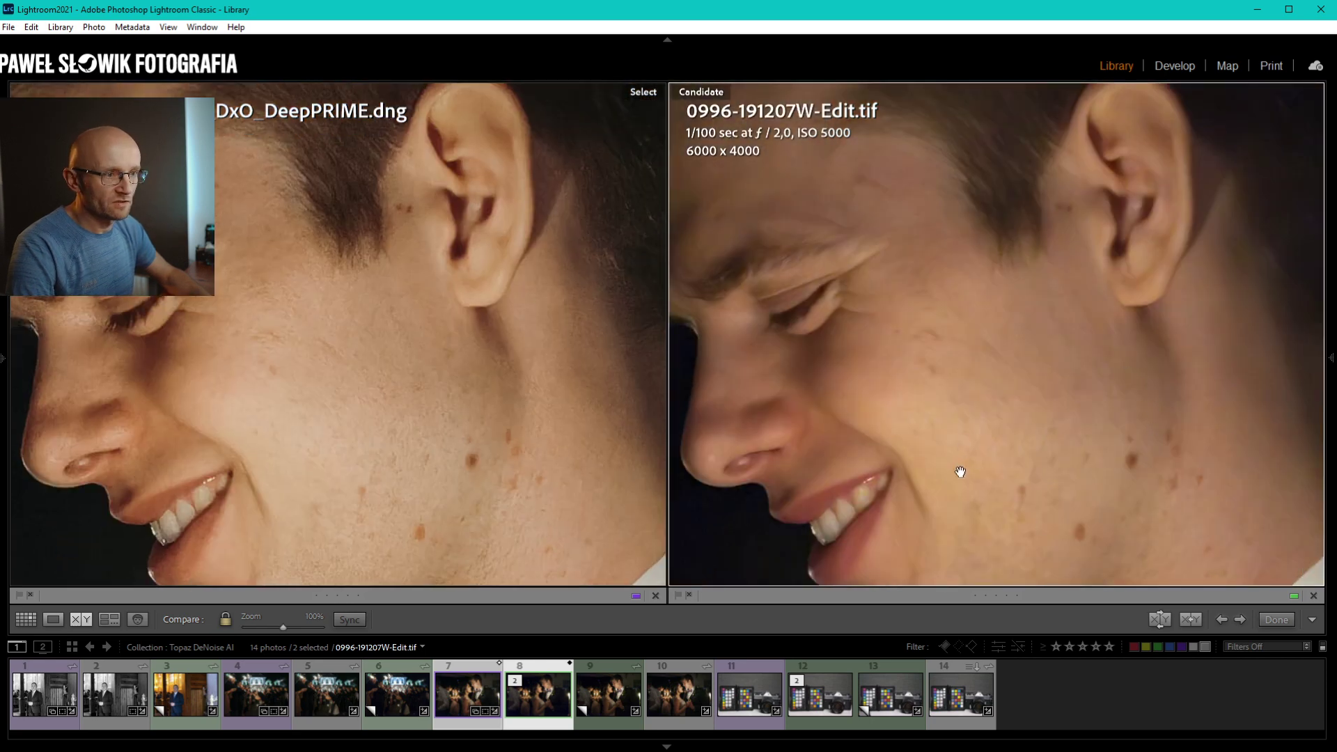
left_click_drag(960, 472, 931, 368)
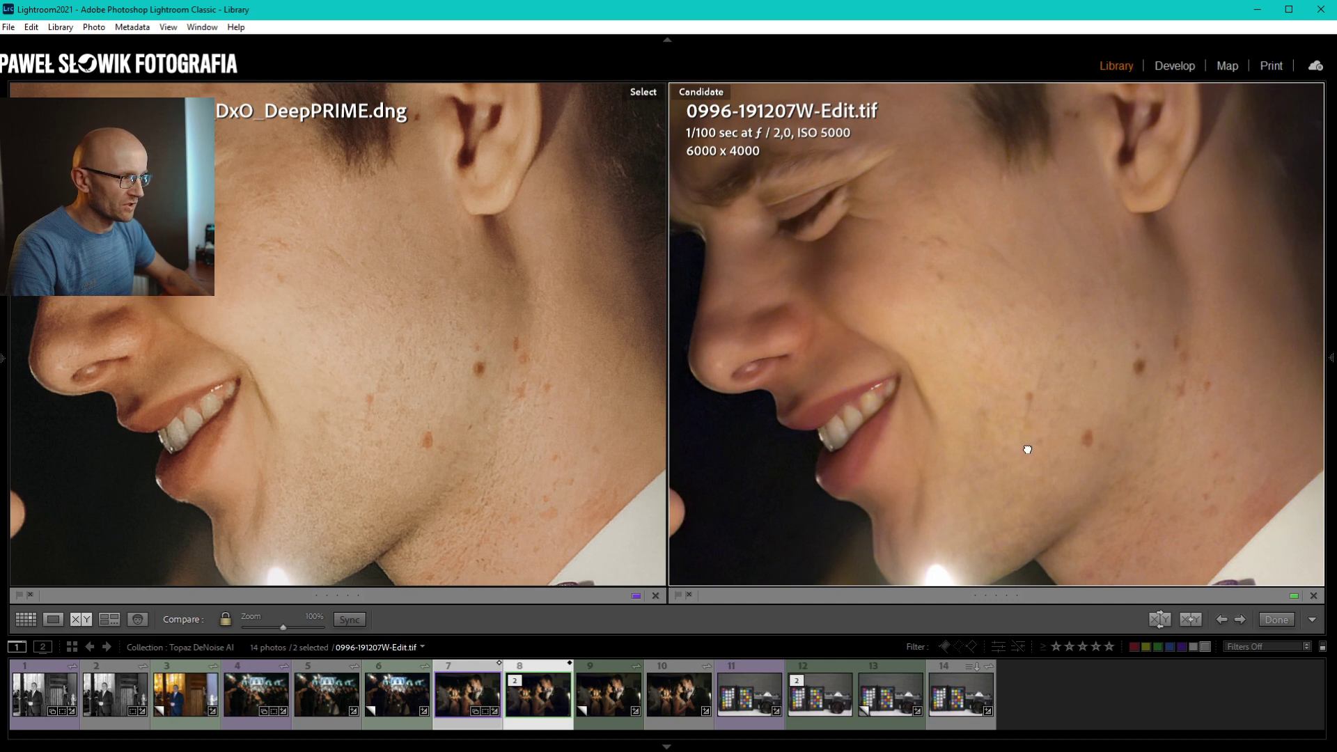
mouse_move(1027, 448)
left_mouse_down()
mouse_move(1063, 409)
mouse_move(1106, 433)
mouse_move(1144, 543)
left_mouse_up()
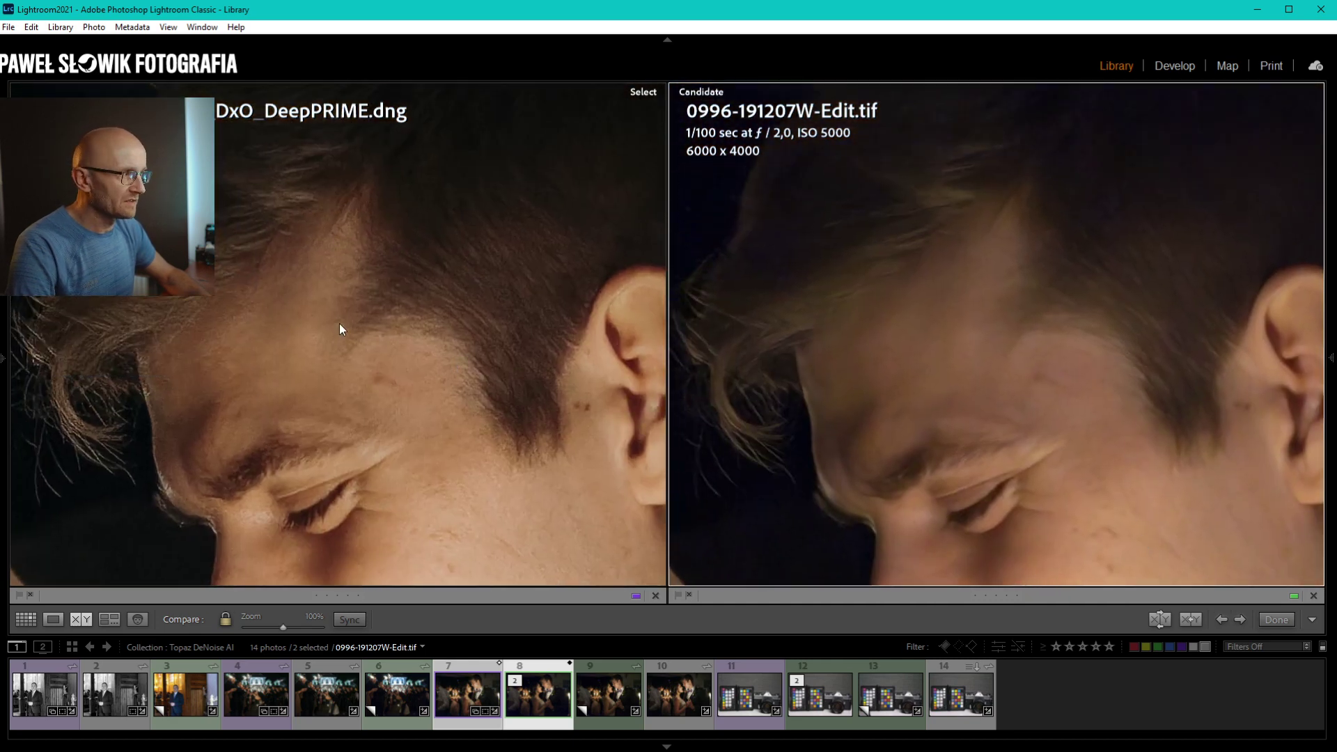
left_click_drag(525, 414, 412, 392)
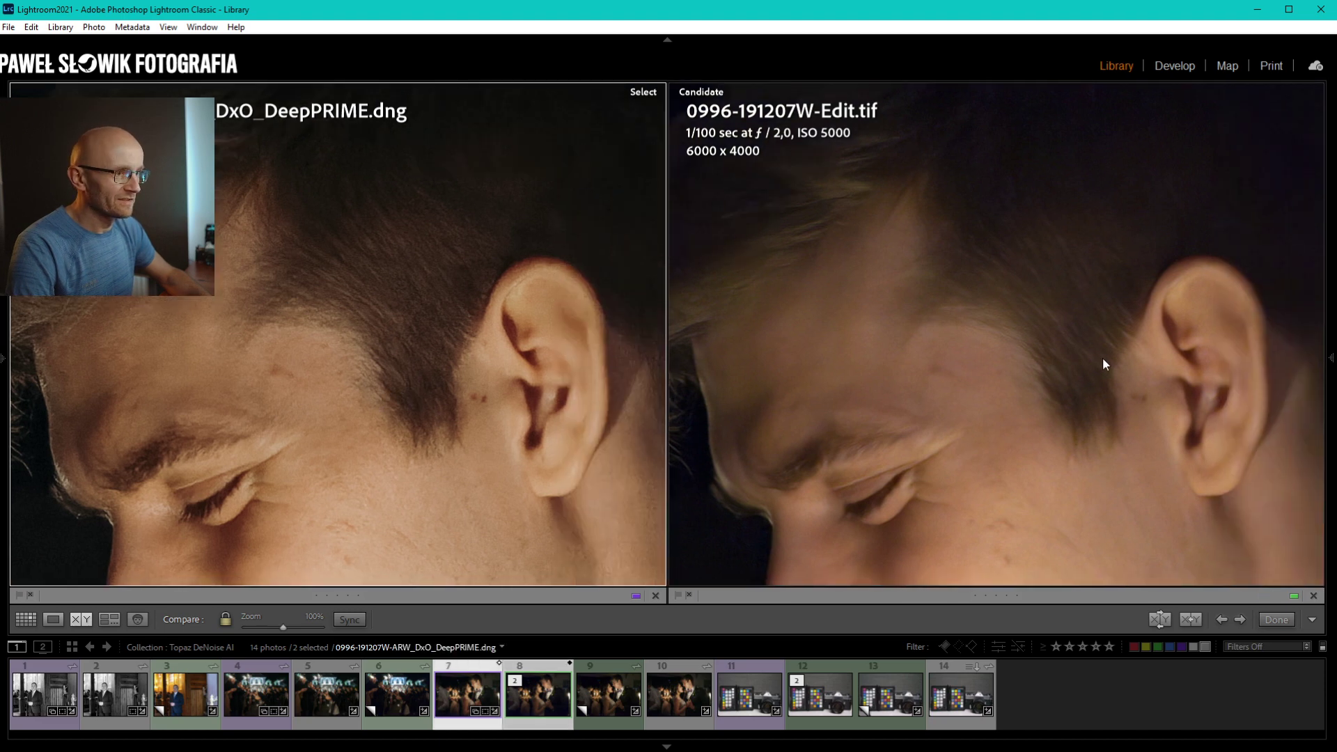
left_click(1055, 354)
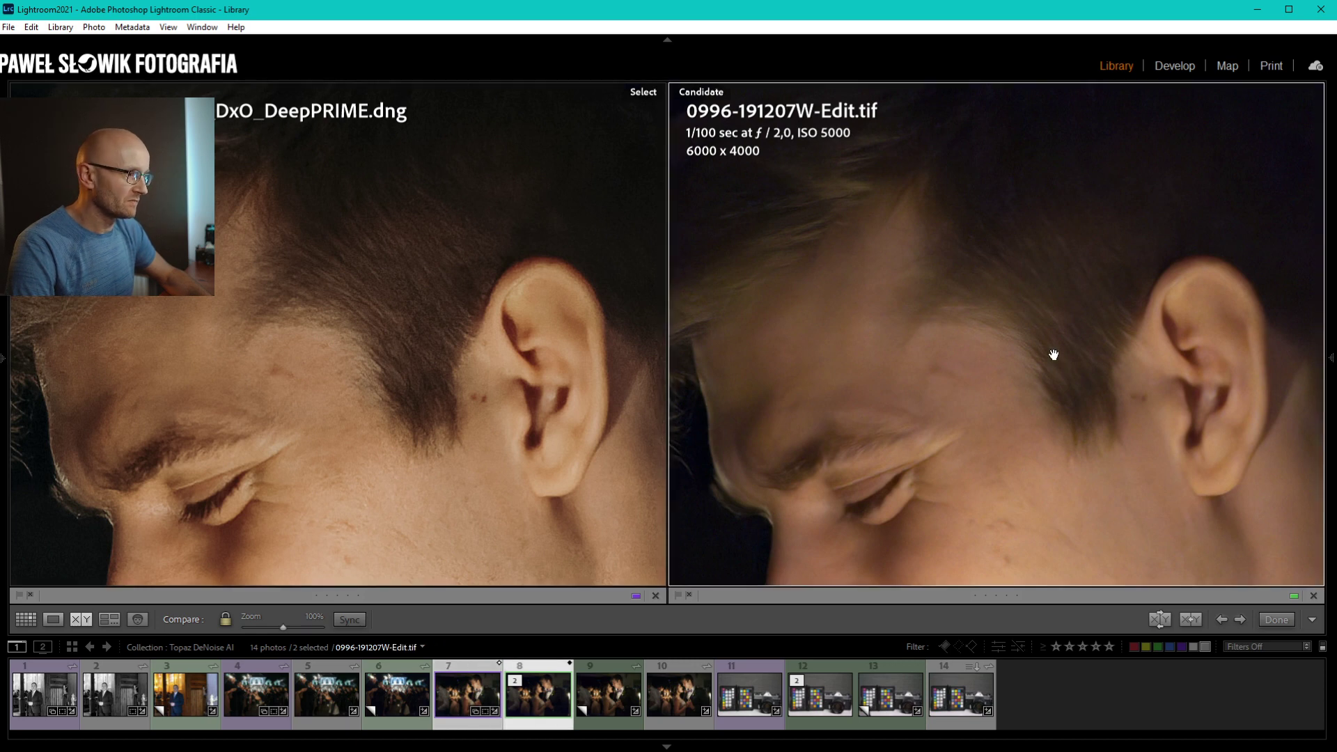
left_click(1178, 66)
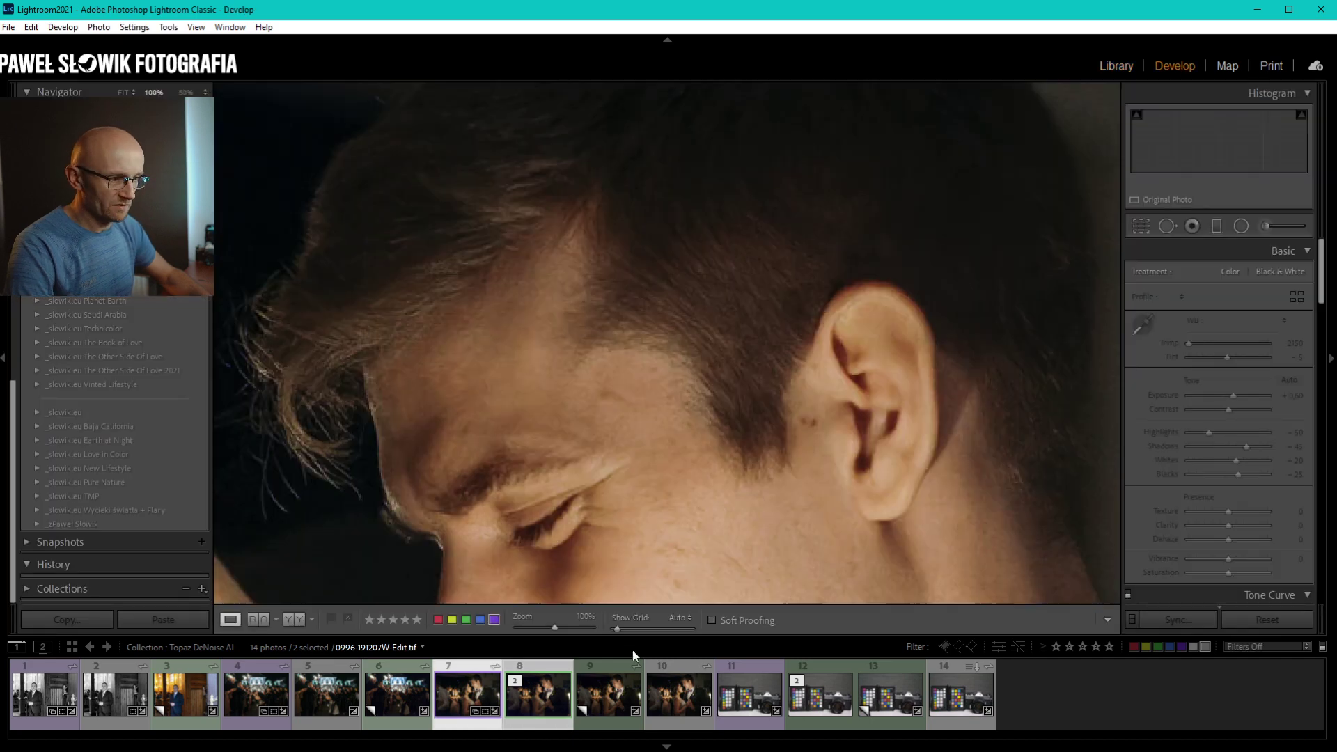
left_click(534, 711)
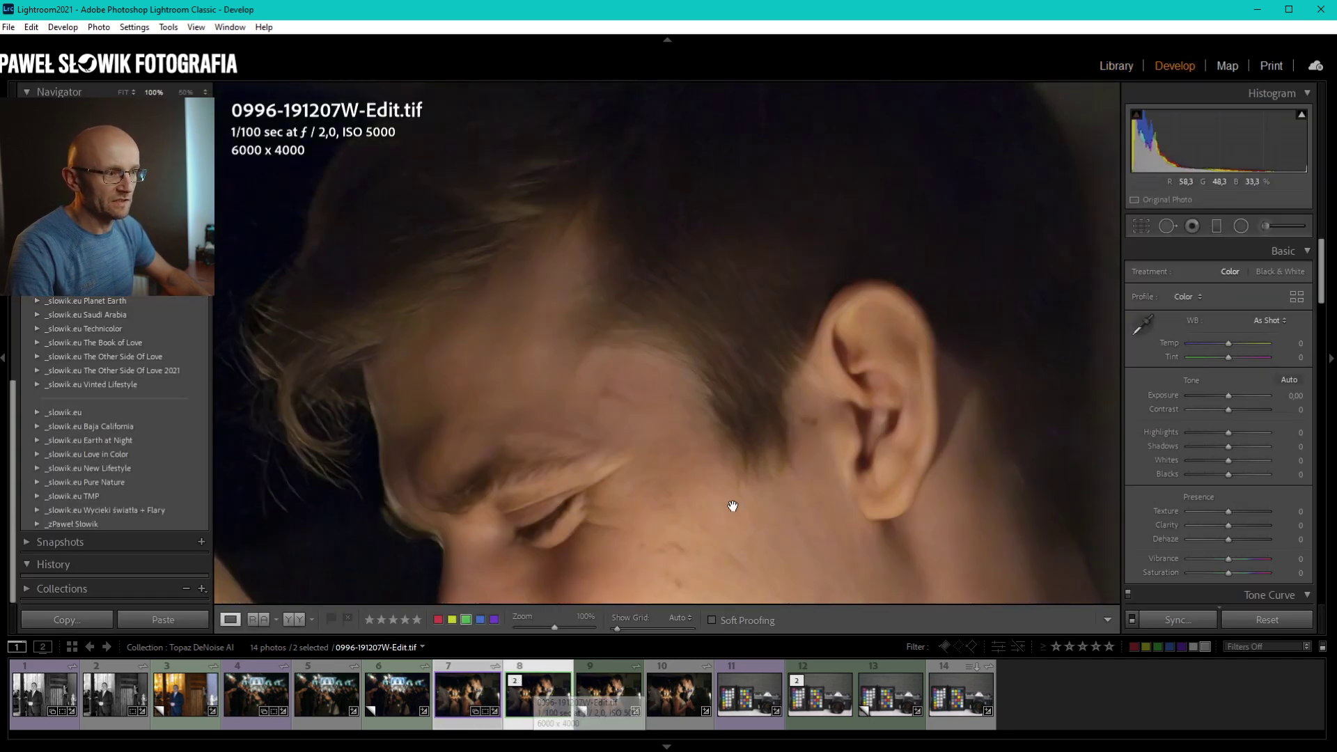
scroll(1161, 416, "down", 5)
scroll(1162, 416, "down", 5)
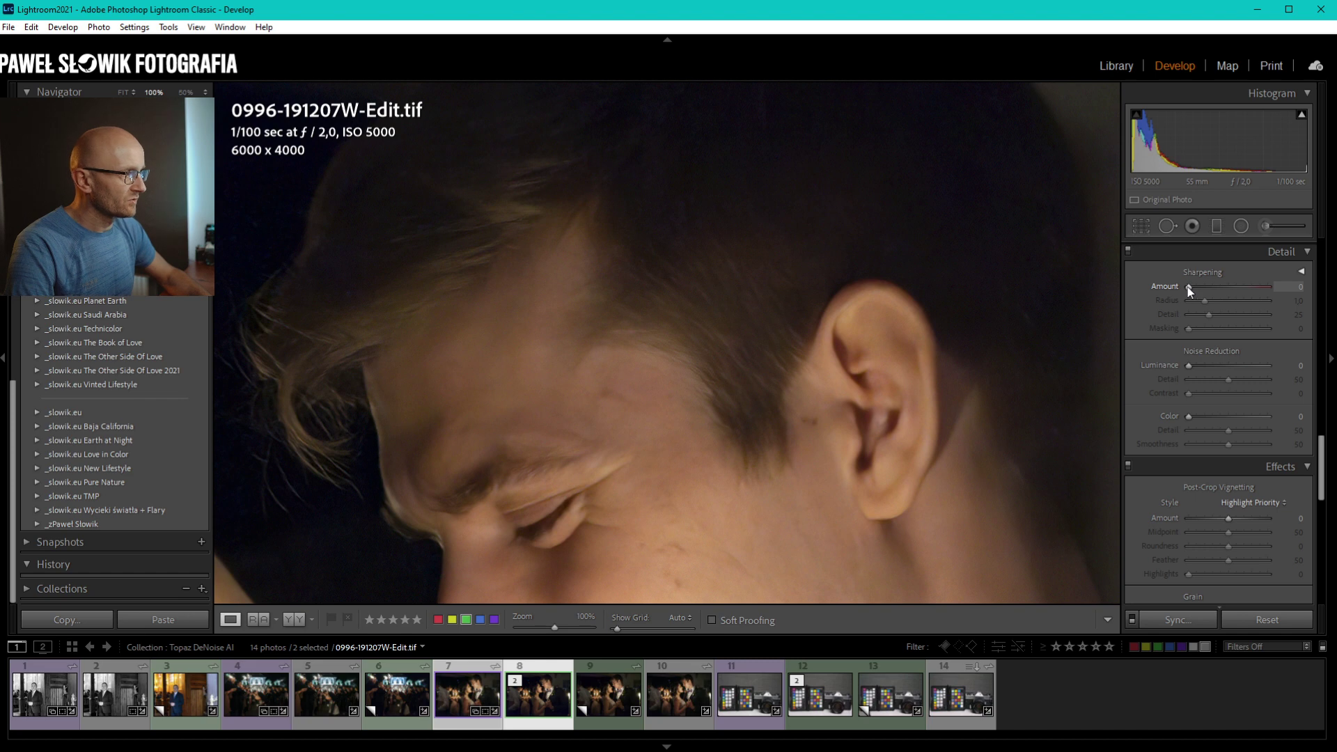
Try several sharpening settings, settling on amount 40, radius 1.0, luminance noise reduction 0.
left_click_drag(1189, 287, 1288, 286)
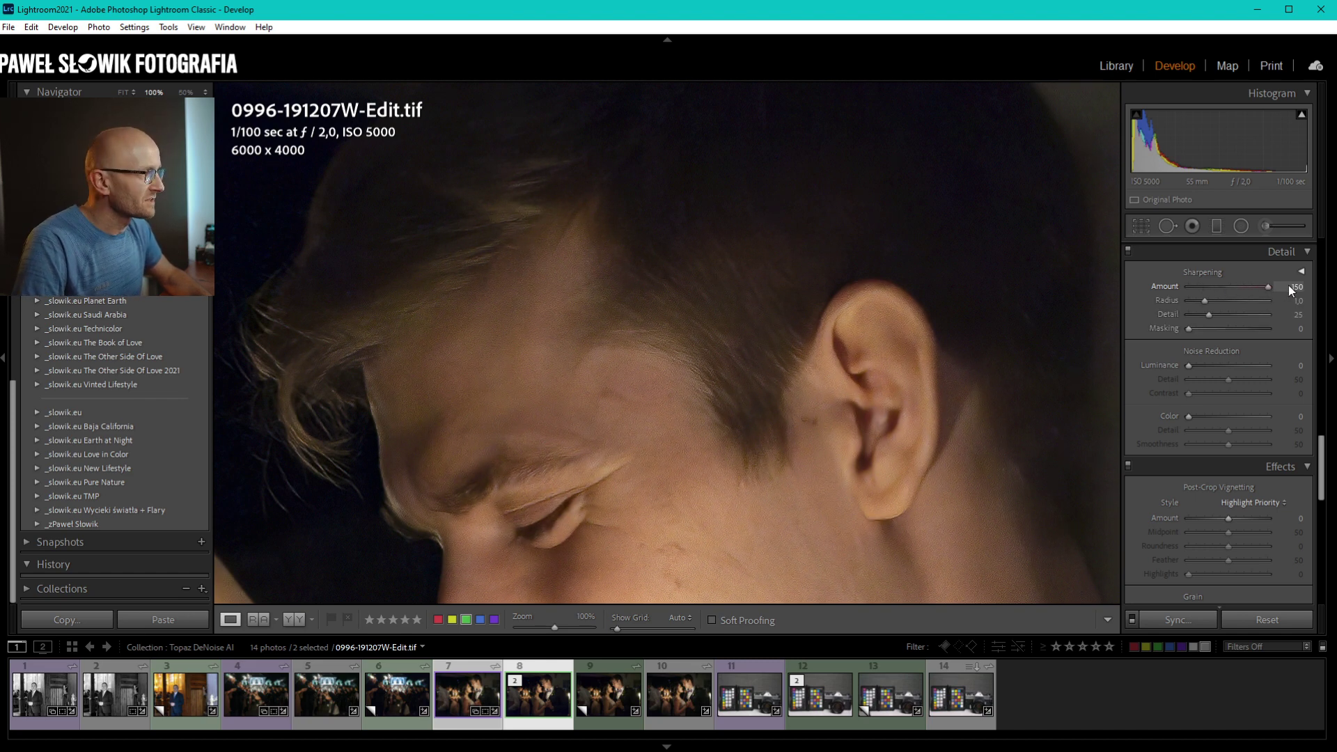
left_click_drag(1205, 301, 1192, 301)
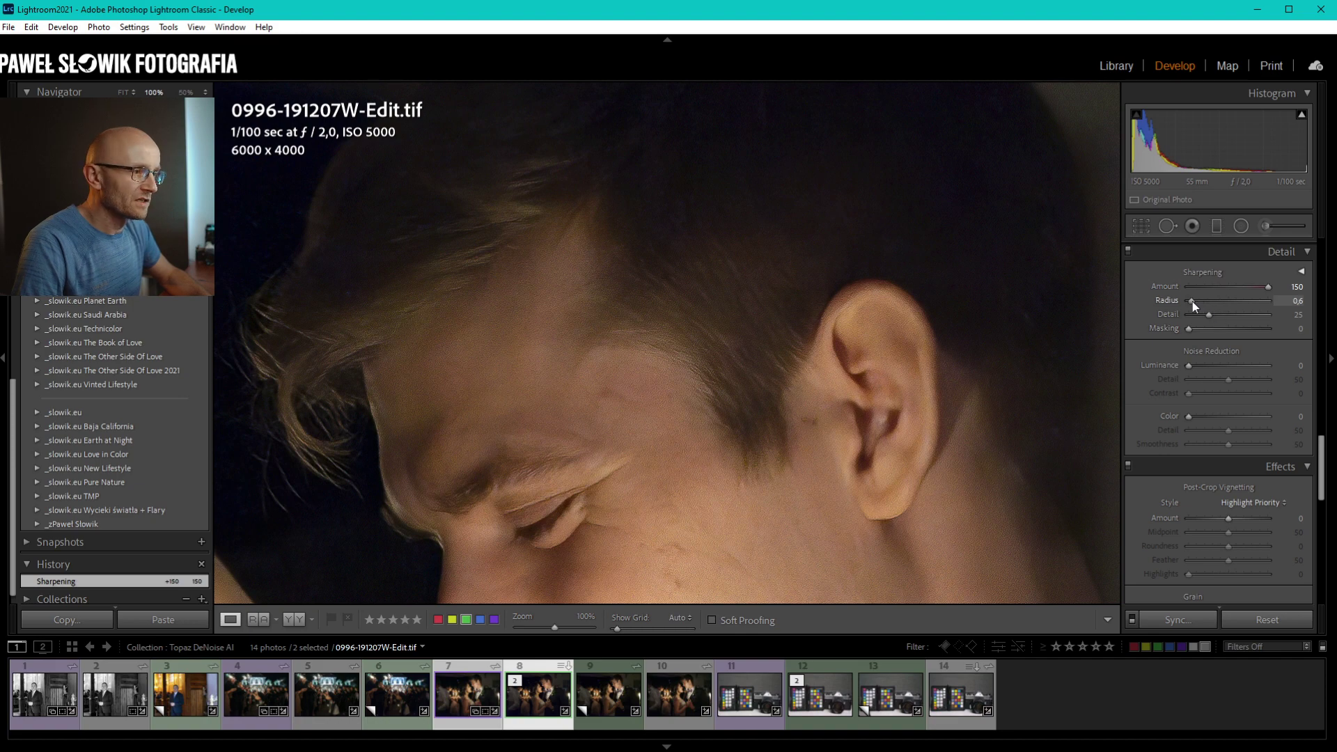
double_click(1243, 302)
mouse_move(1269, 286)
left_mouse_down()
mouse_move(1191, 281)
mouse_move(1326, 280)
left_mouse_up()
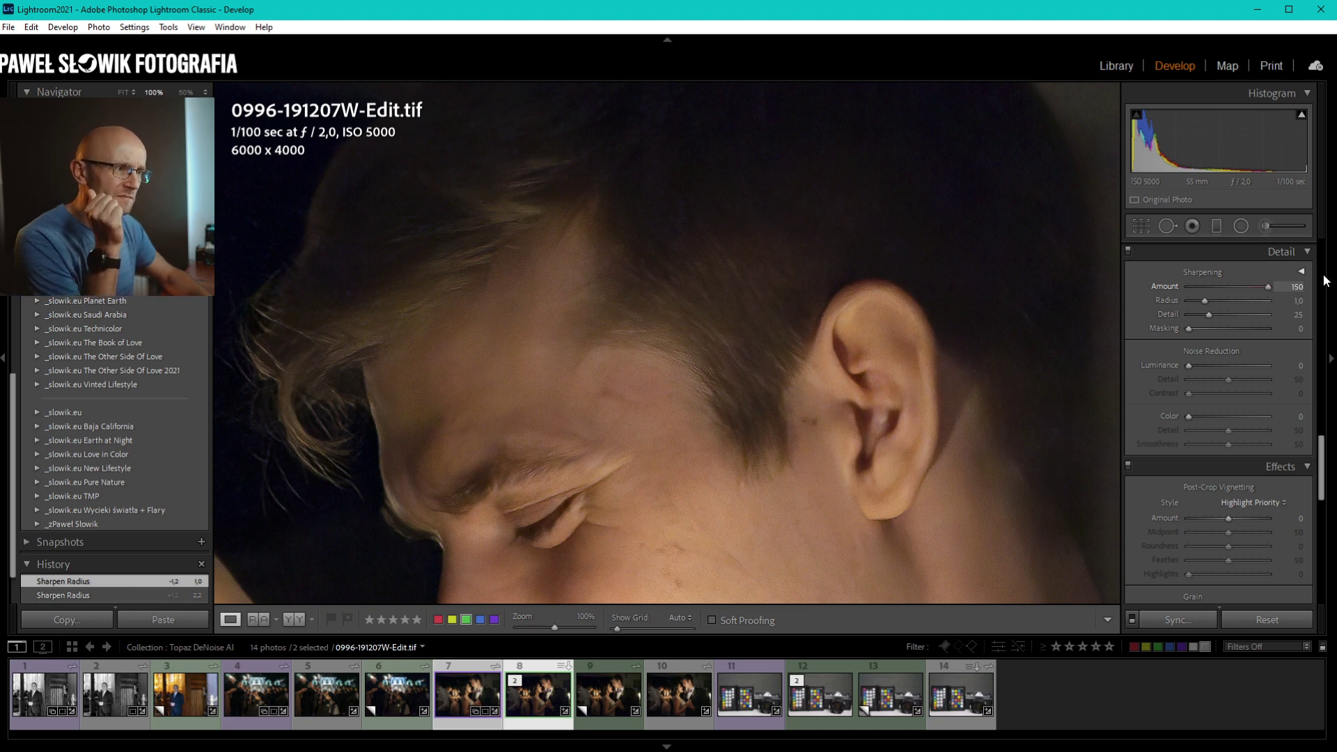
mouse_move(1267, 286)
left_mouse_down()
mouse_move(1186, 286)
mouse_move(1238, 285)
mouse_move(1212, 287)
left_mouse_up()
left_click(1295, 287)
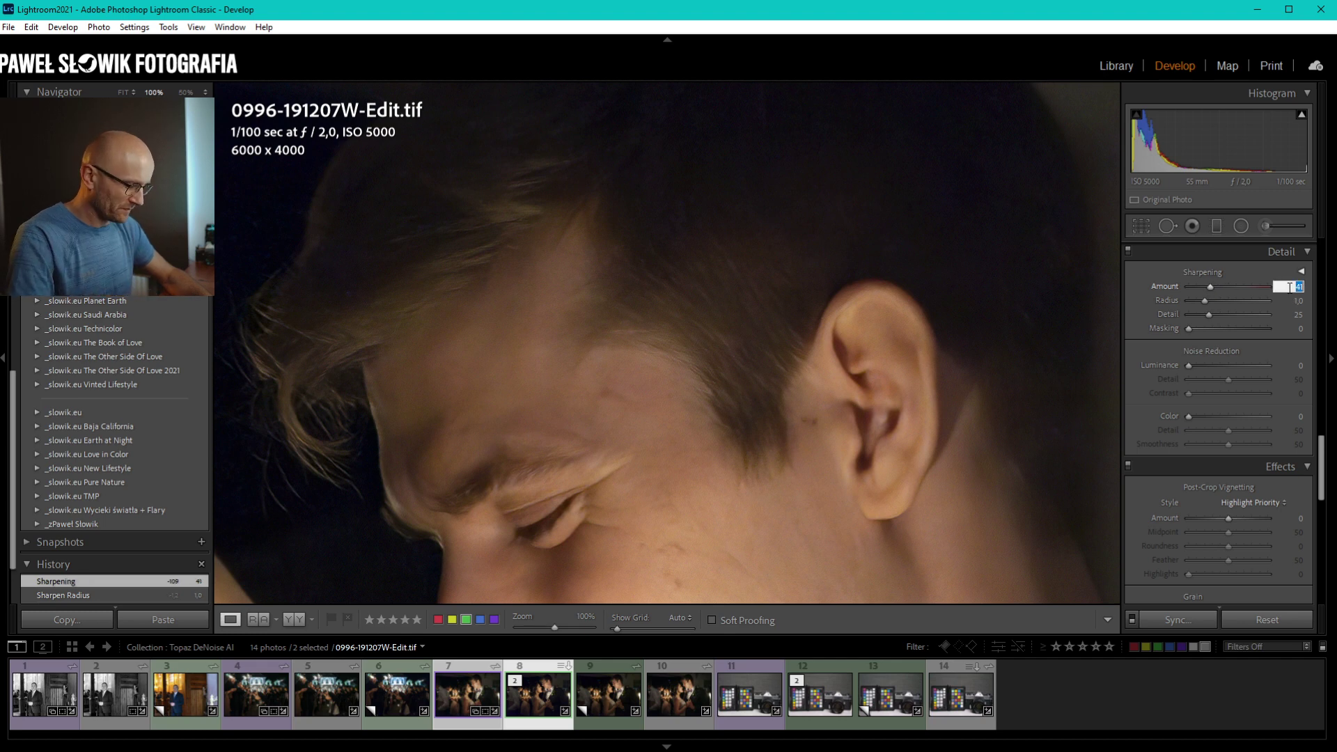
type("40")
key("Return")
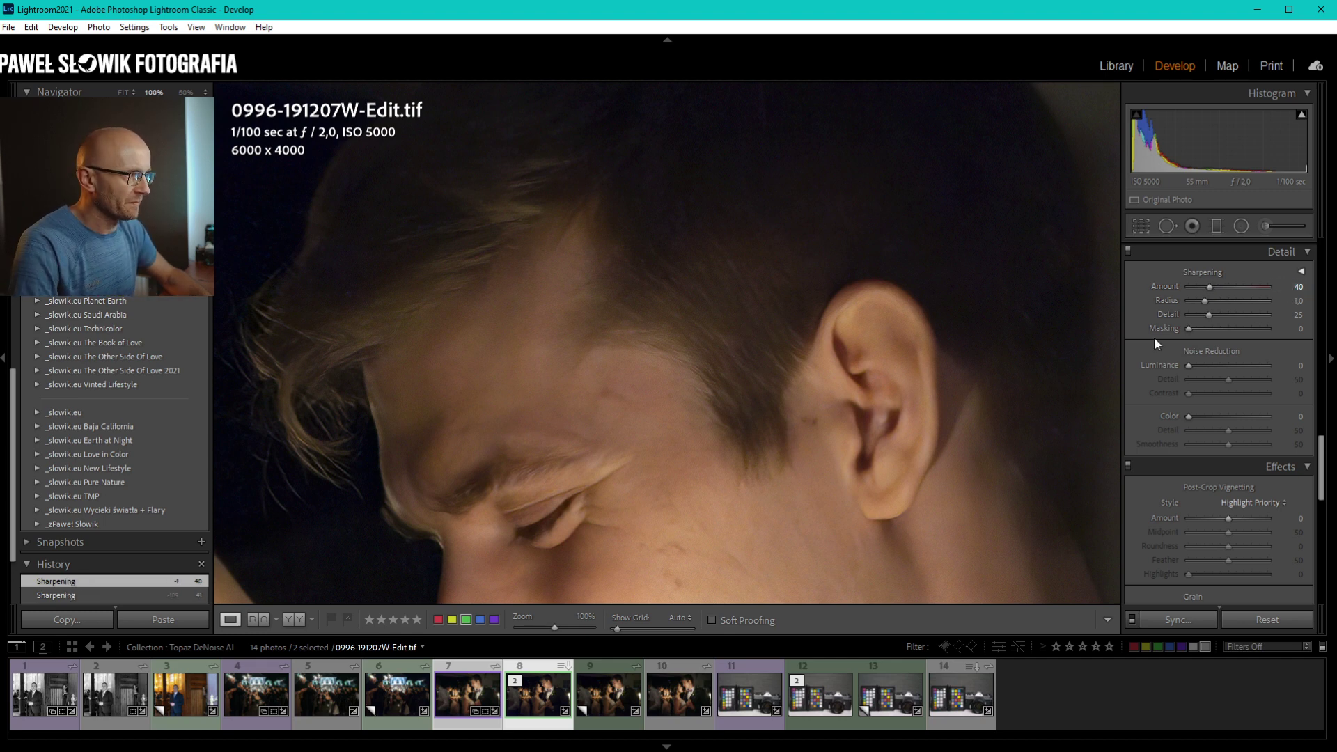
left_click_drag(1189, 366, 1185, 358)
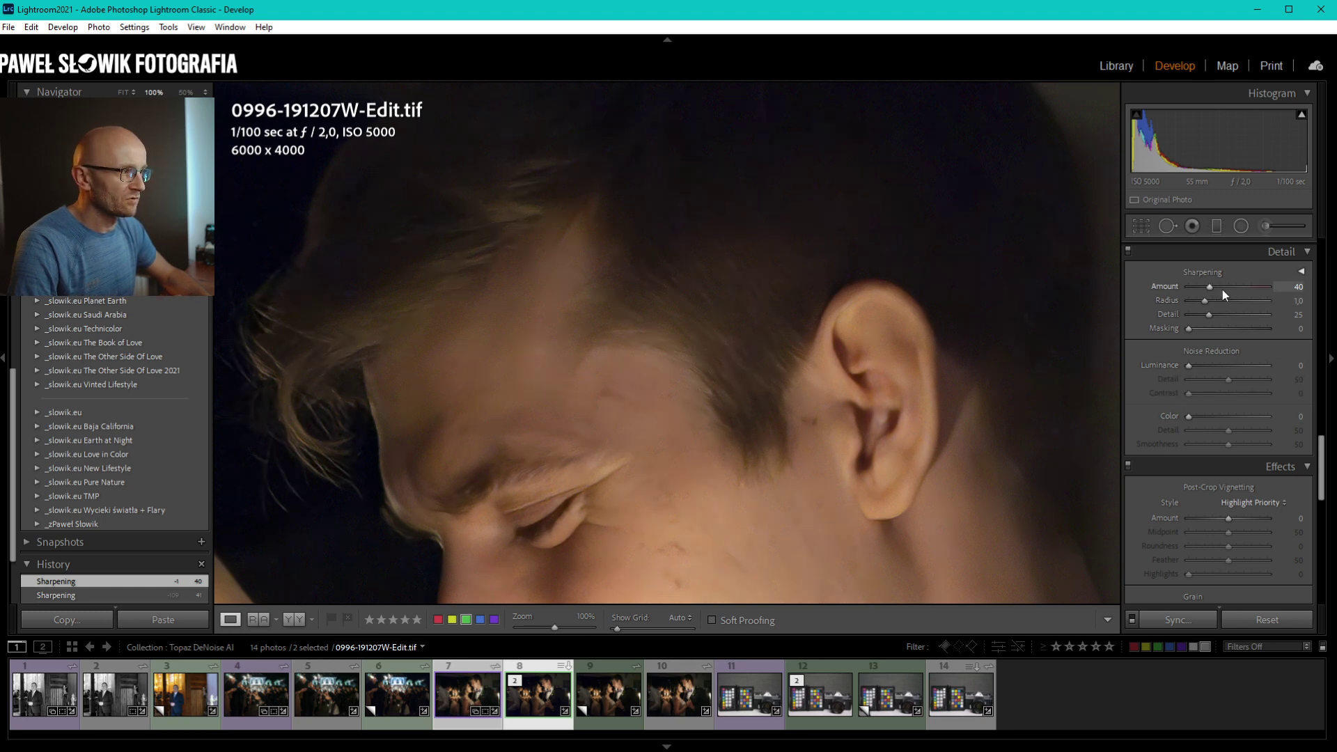
left_click(1118, 66)
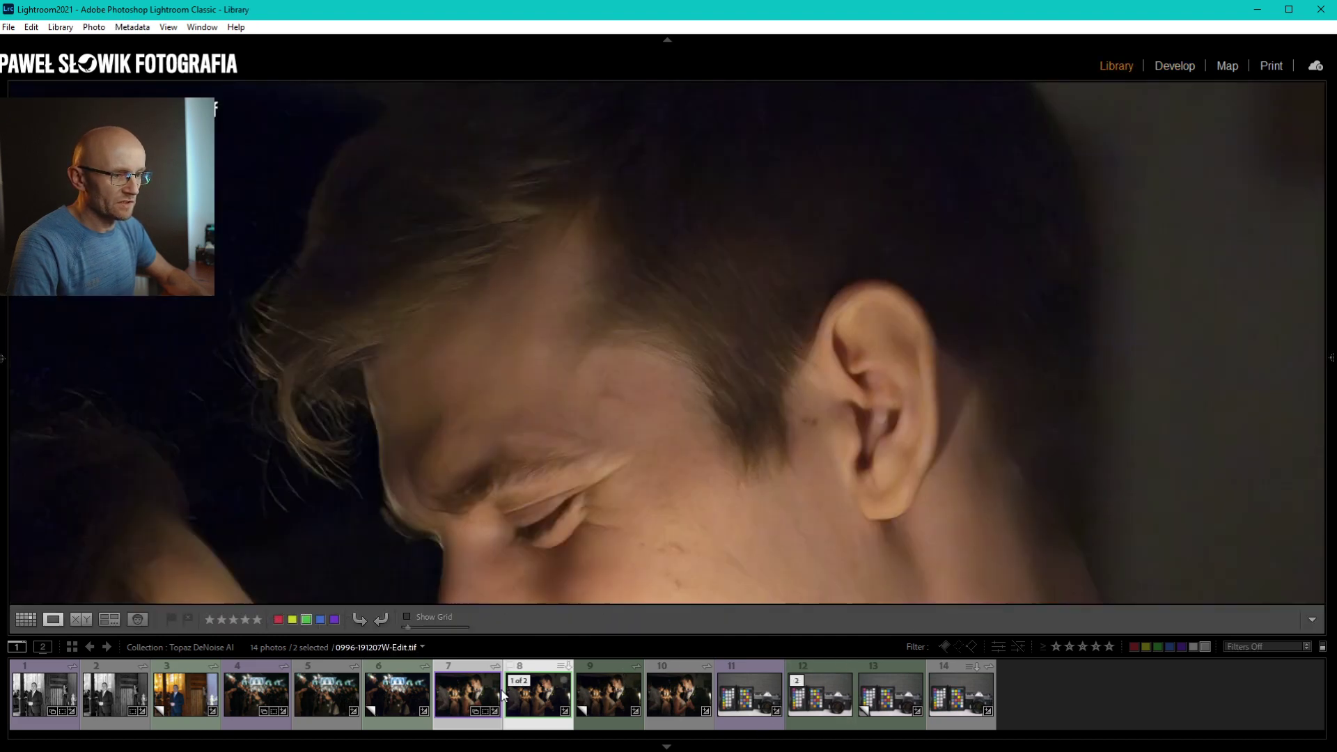
Compare DeepPRIME DNG and sharpened TIF across the man's face, then make ARW Copy 1 the candidate.
left_click(82, 617)
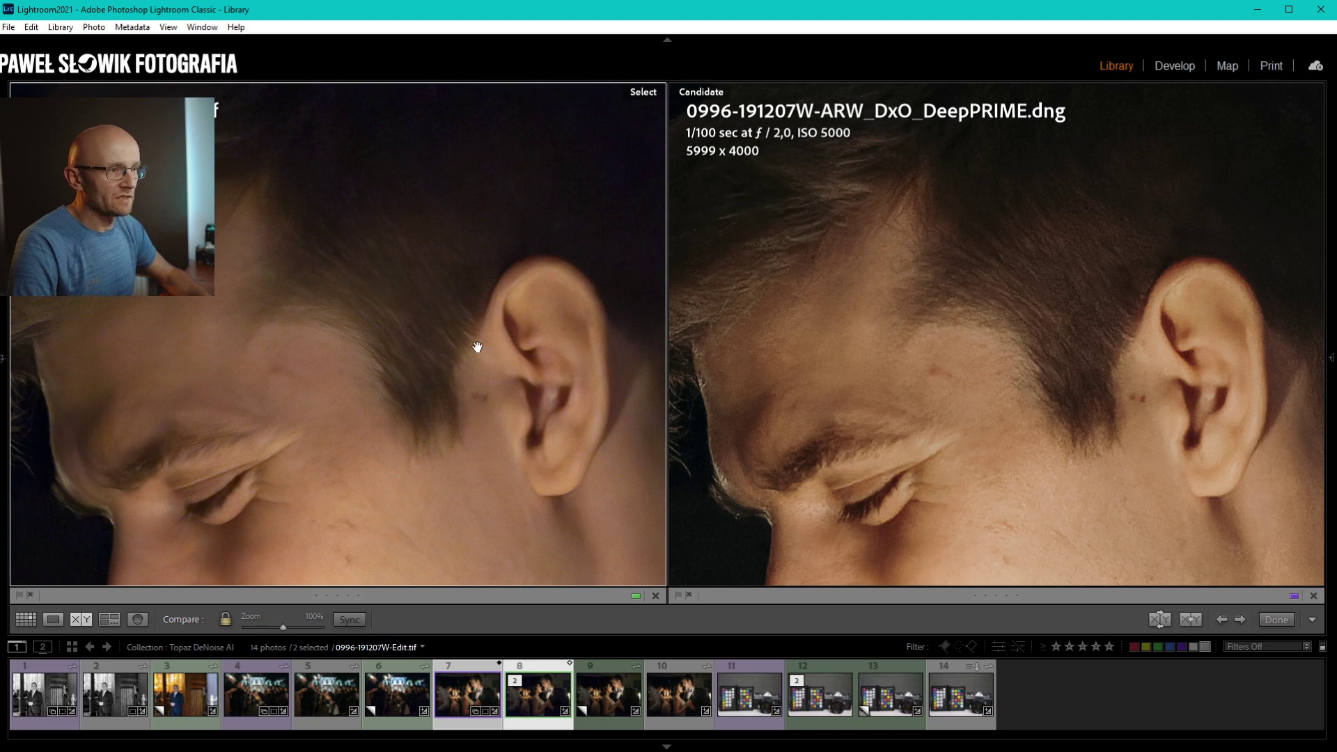
mouse_move(537, 695)
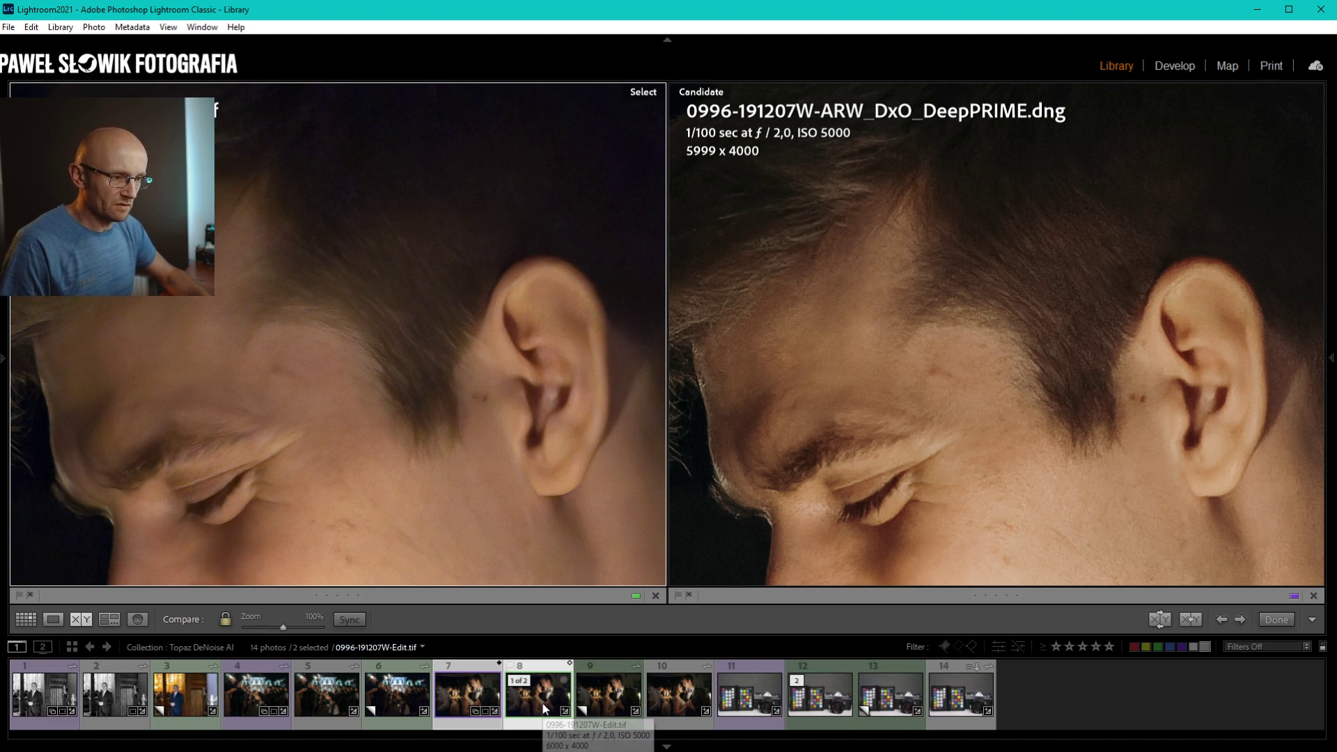
key("Down")
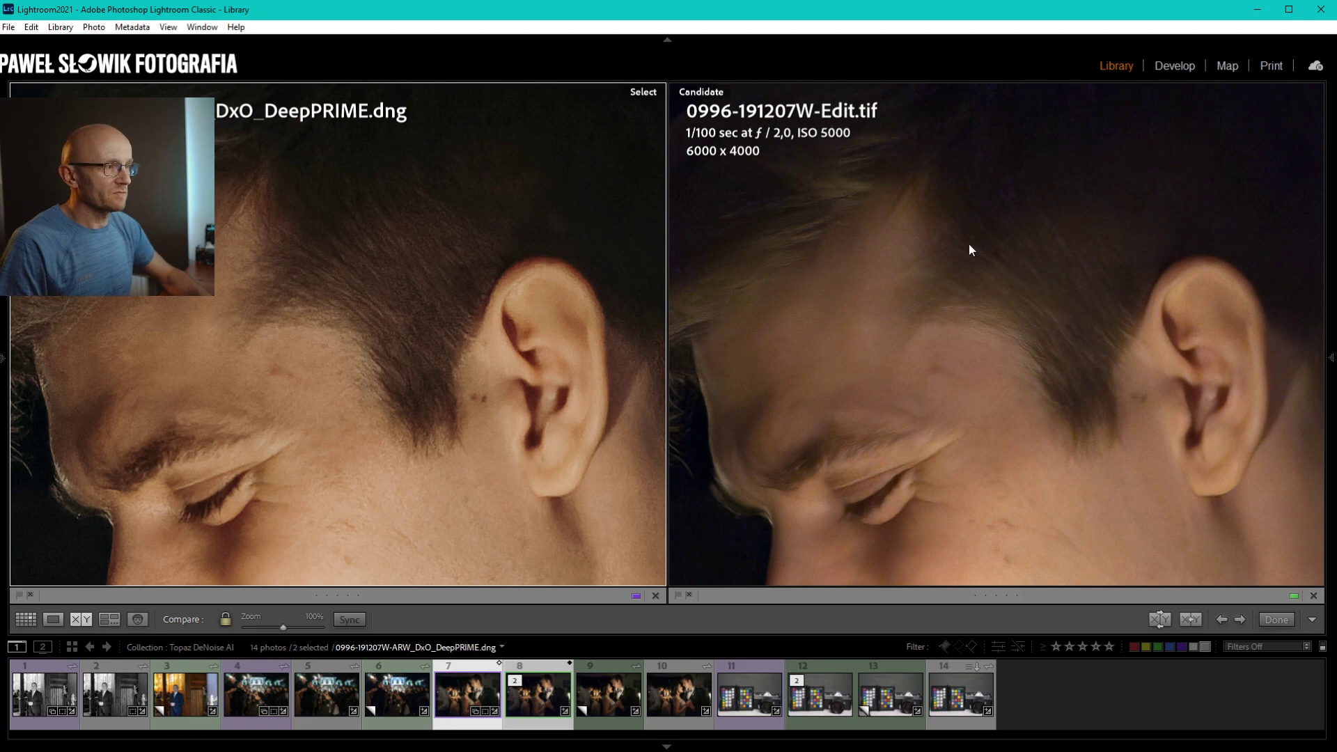
mouse_move(269, 462)
left_mouse_down()
mouse_move(382, 380)
mouse_move(306, 270)
mouse_move(202, 327)
left_mouse_up()
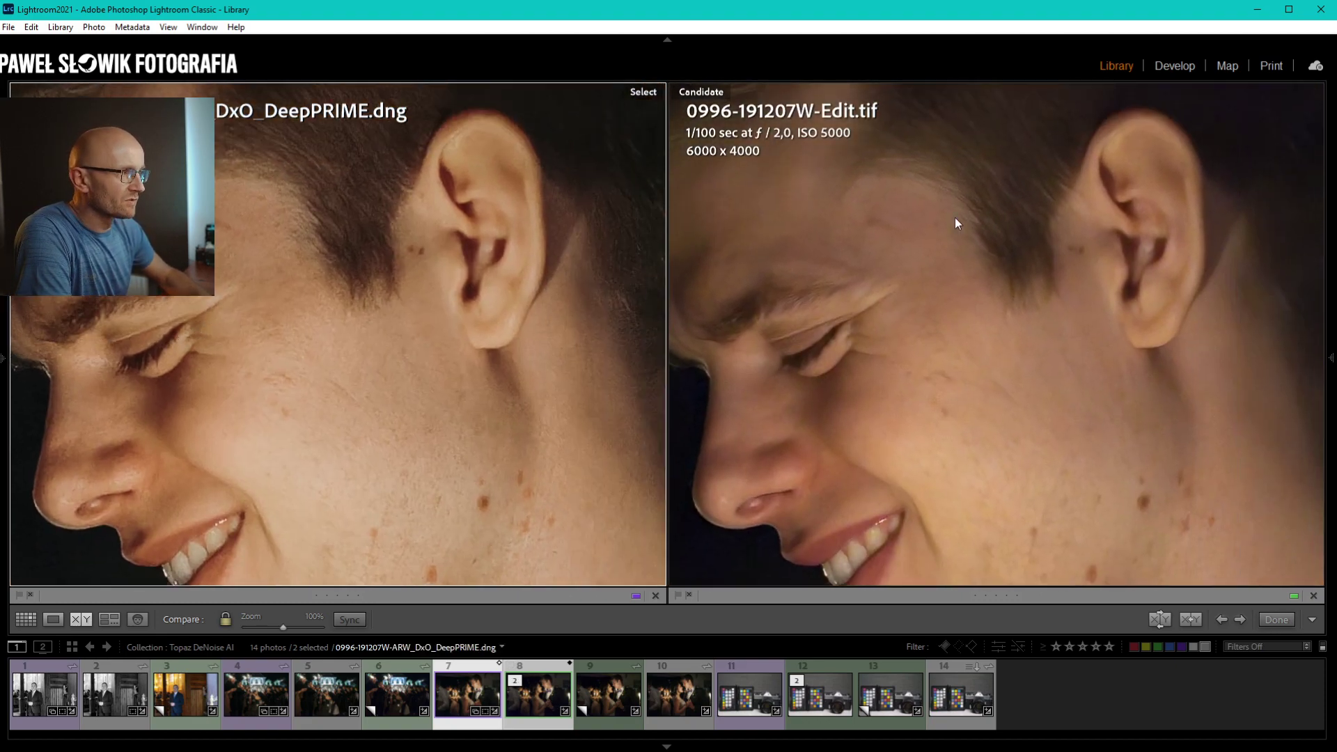
mouse_move(955, 223)
left_mouse_down()
mouse_move(1076, 368)
mouse_move(949, 372)
mouse_move(1095, 181)
left_mouse_up()
left_click_drag(983, 508, 1117, 285)
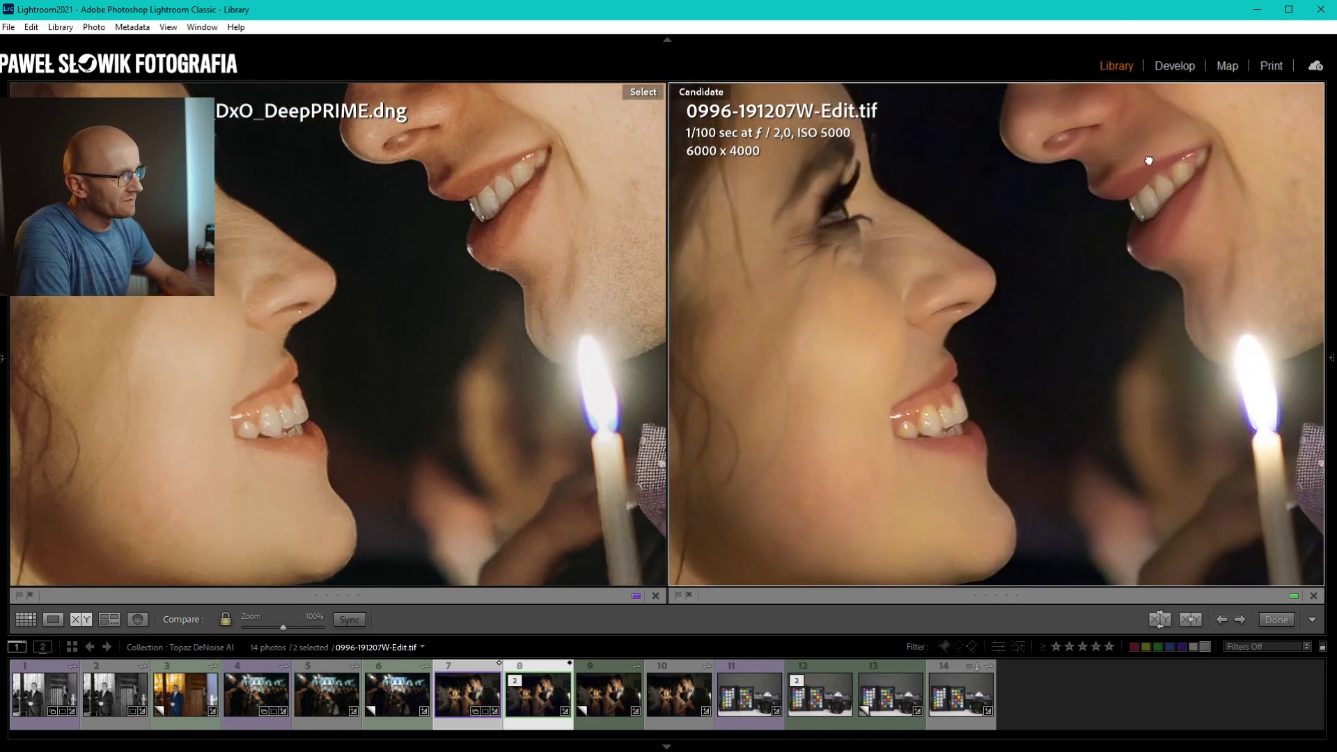
left_click_drag(1149, 160, 1110, 475)
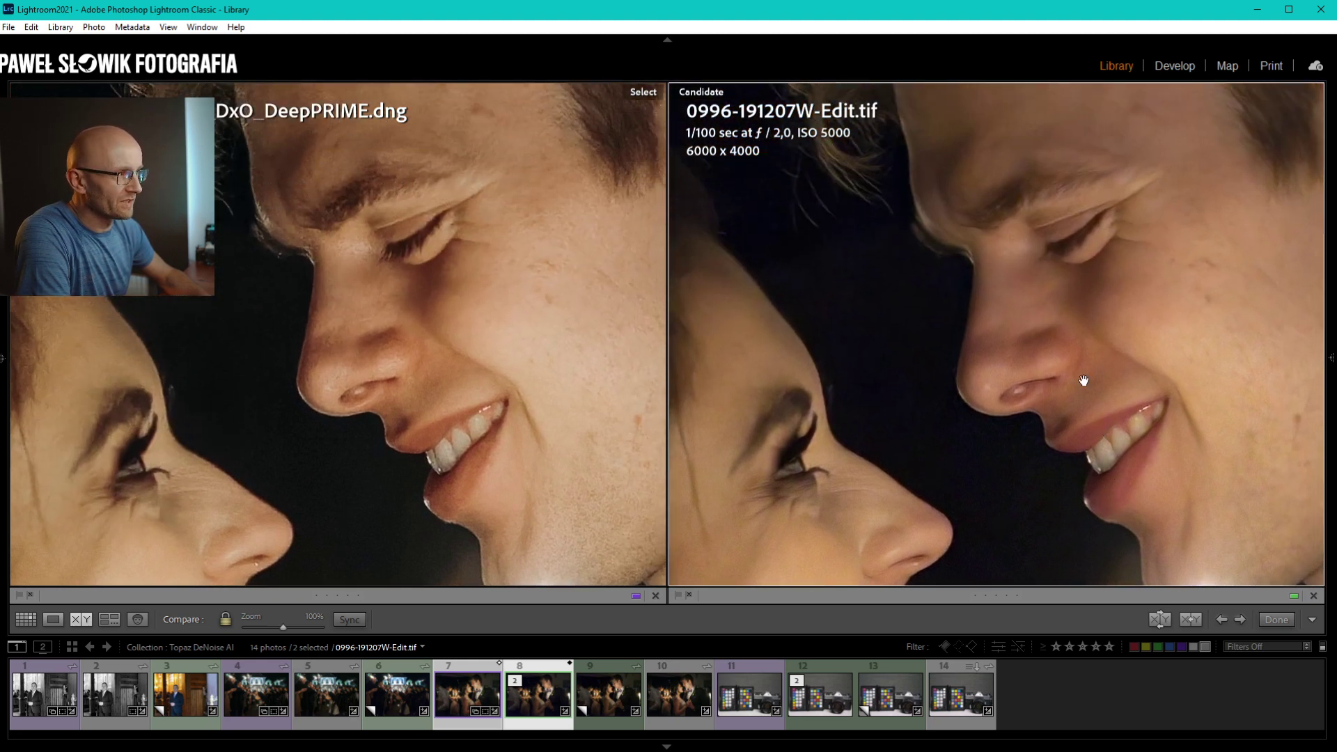
left_click(537, 702, "ctrl")
left_click(599, 707, "ctrl")
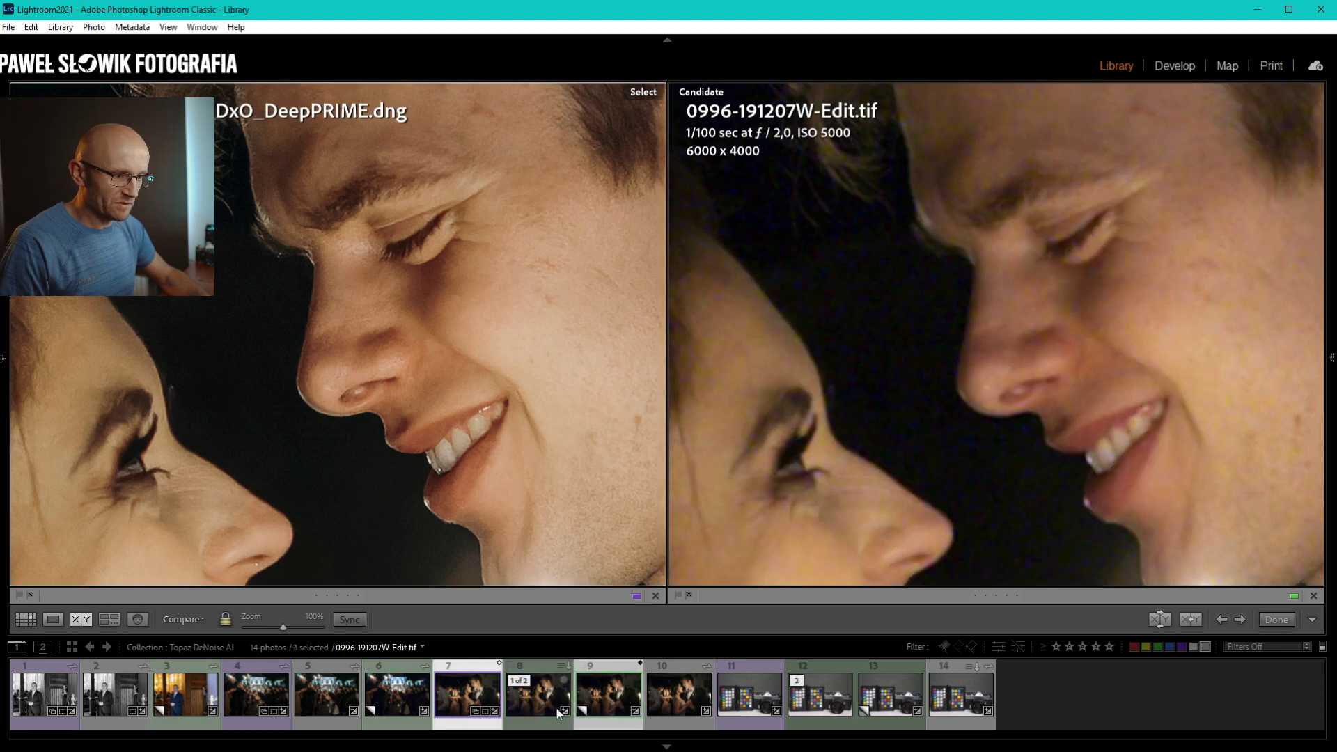
Make the original ARW the candidate and pan across the candle, eye and hair ornament.
left_click(667, 701, "ctrl")
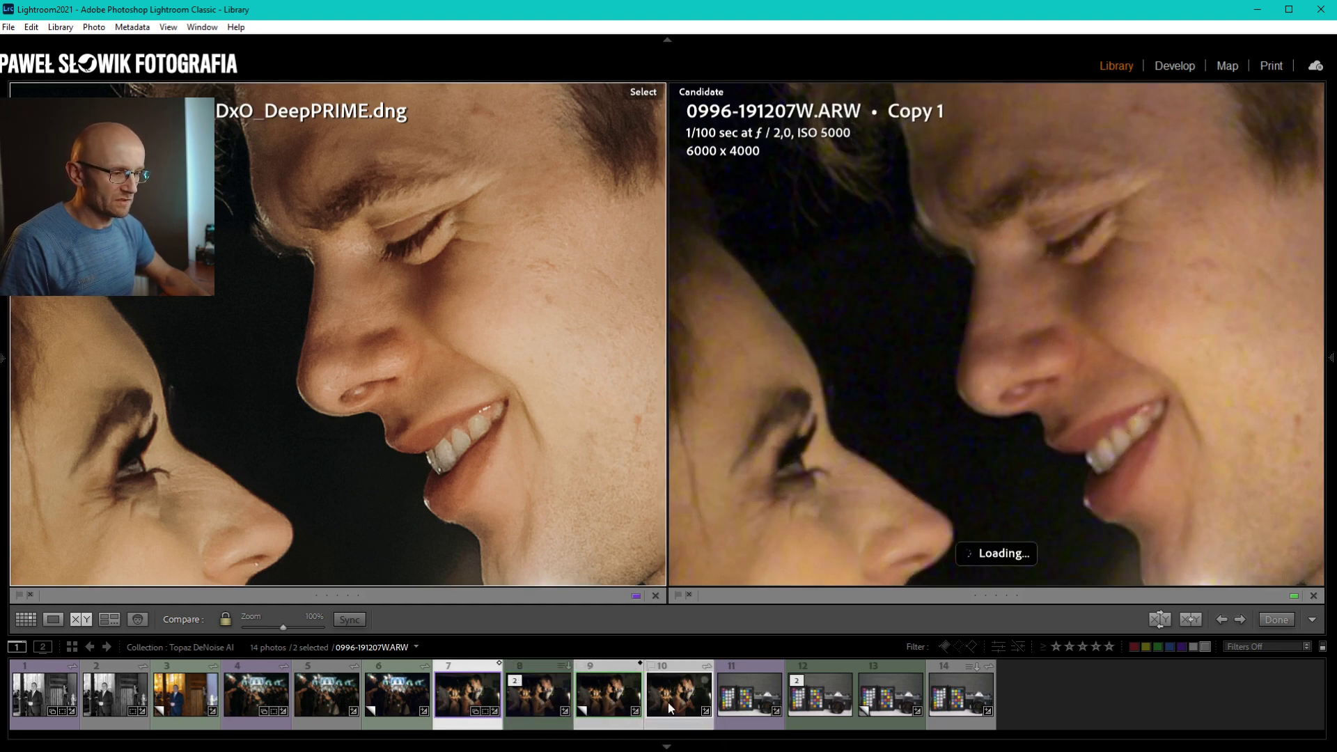
left_click(609, 700, "ctrl")
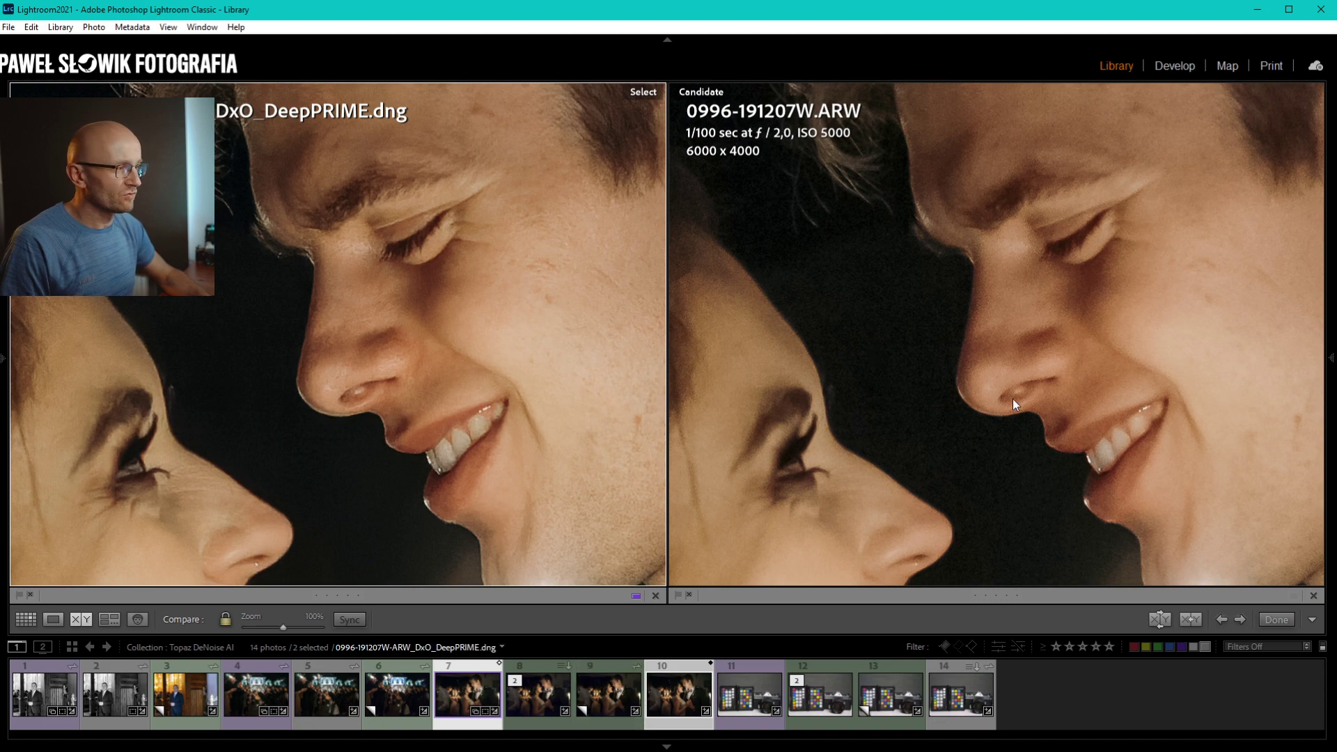
left_click_drag(1012, 398, 1021, 361)
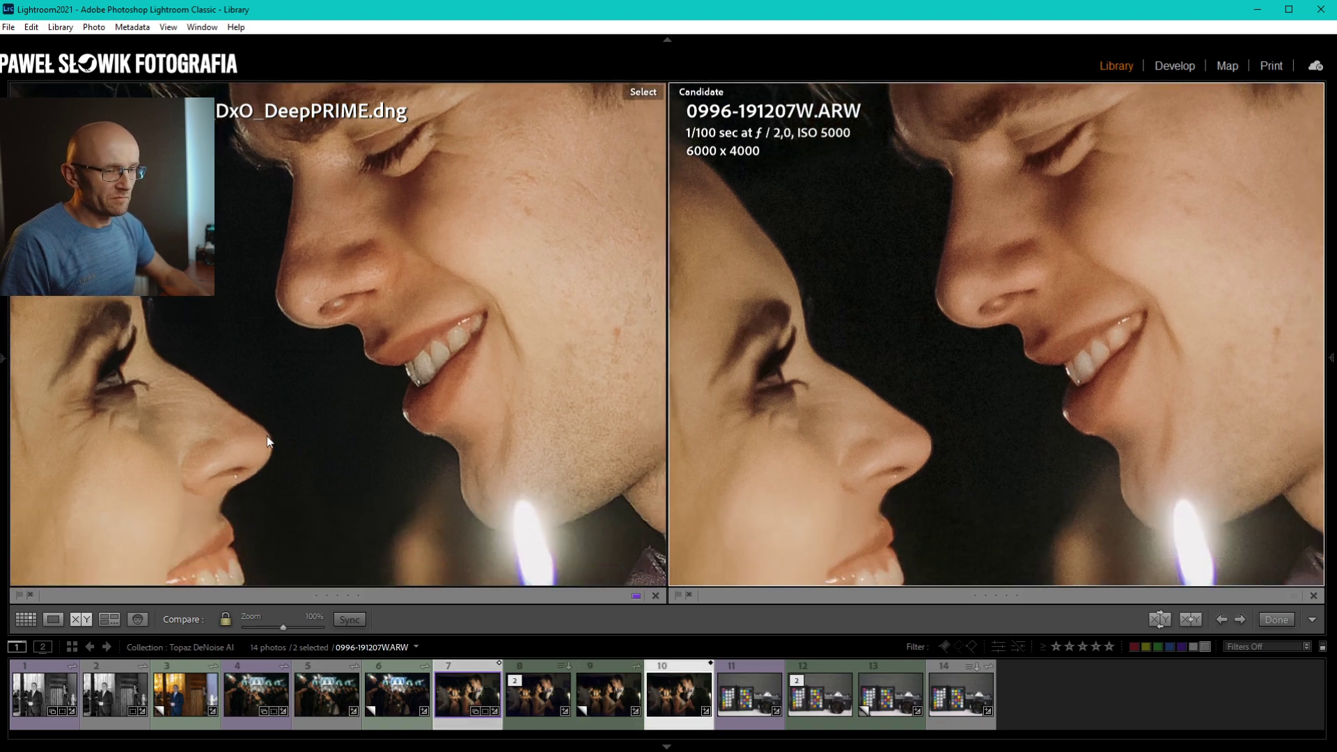
mouse_move(955, 469)
left_mouse_down()
mouse_move(988, 291)
mouse_move(984, 366)
mouse_move(970, 346)
left_mouse_up()
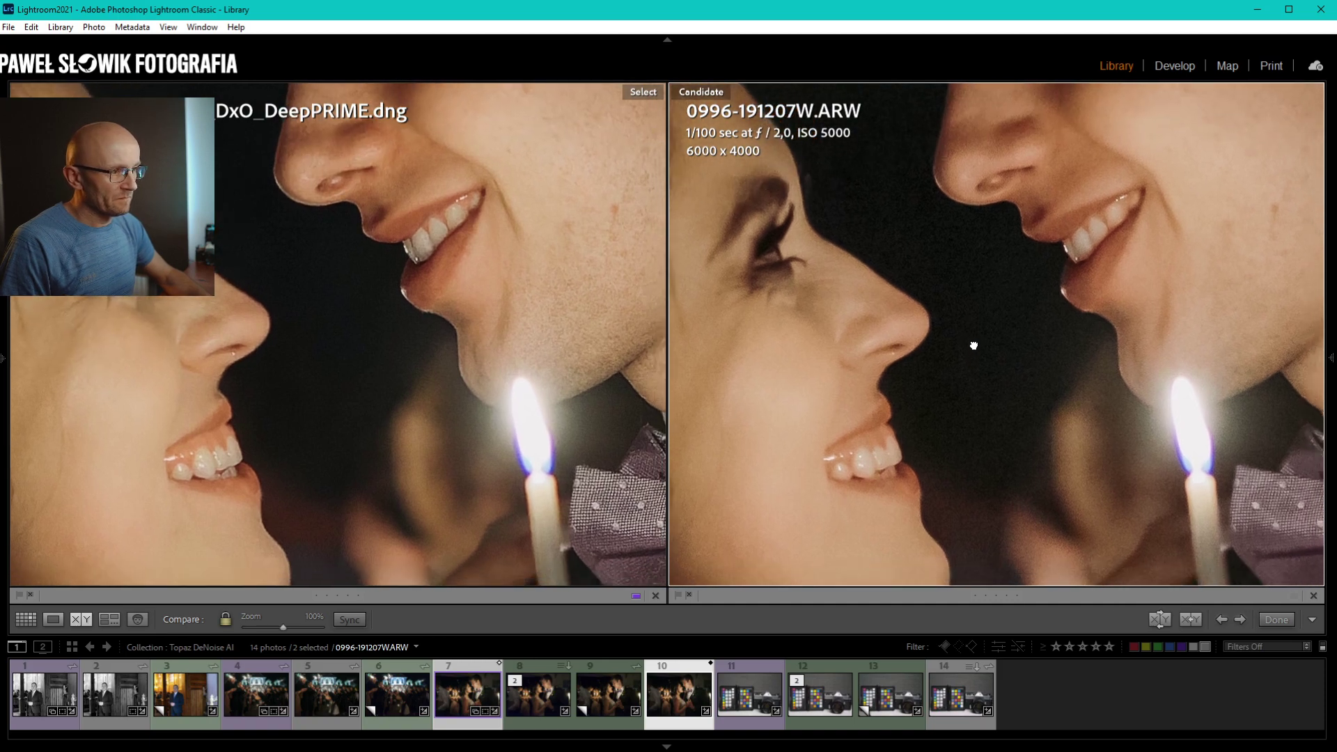
mouse_move(341, 341)
left_mouse_down()
mouse_move(622, 314)
mouse_move(1074, 339)
mouse_move(1105, 202)
mouse_move(1004, 156)
left_mouse_up()
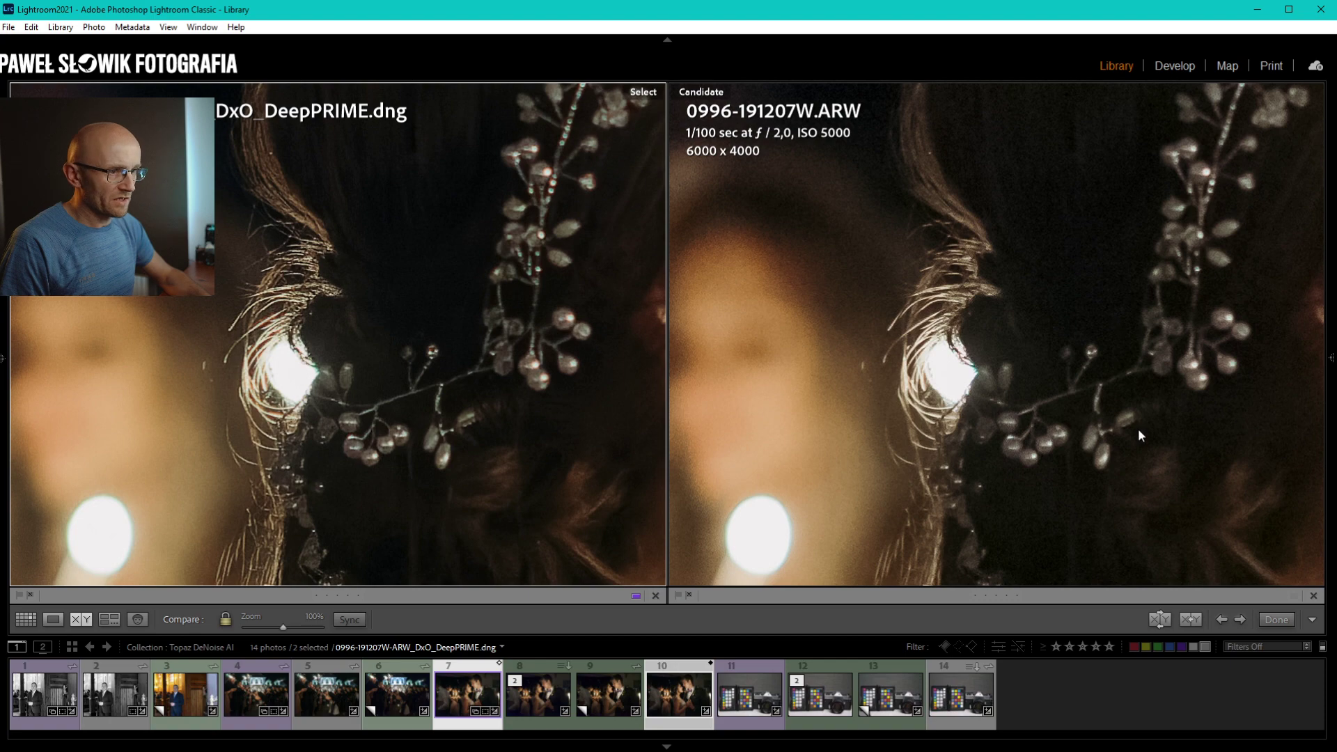
left_click_drag(905, 446, 1109, 472)
left_click_drag(888, 466, 329, 353)
left_click(328, 354)
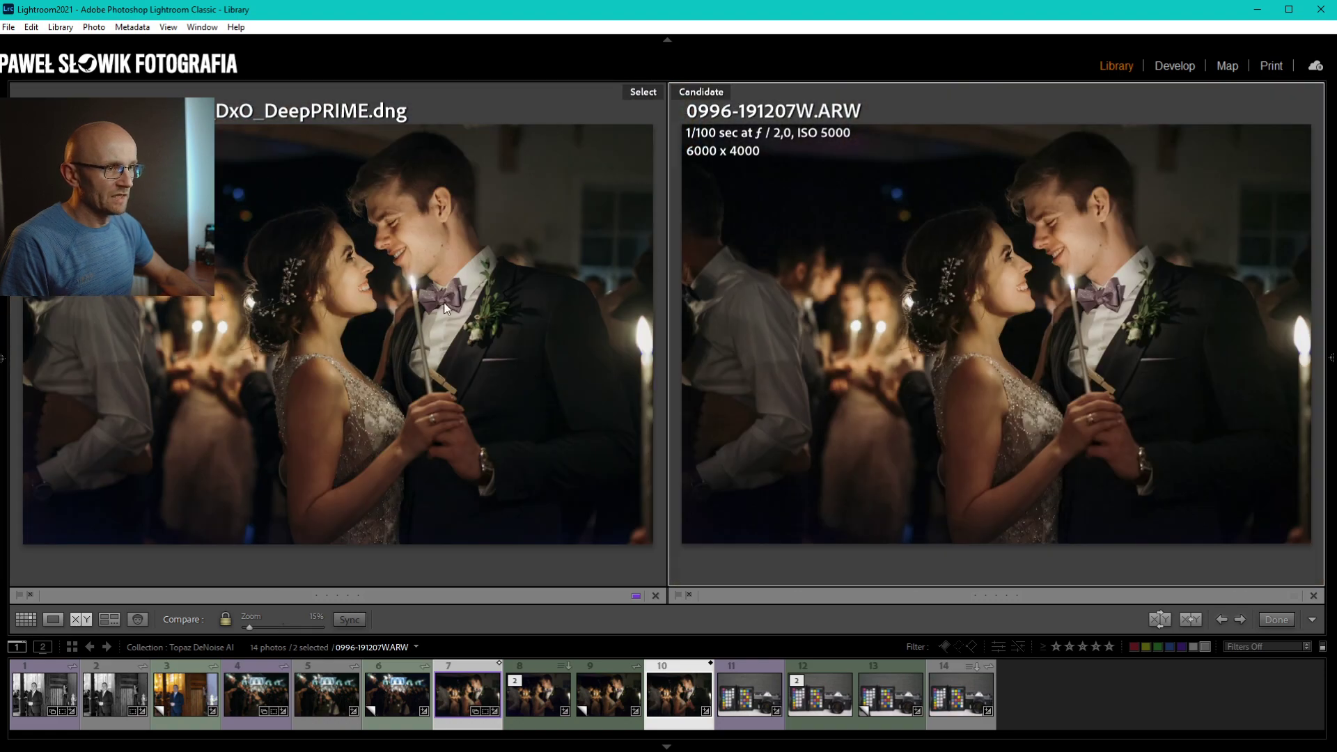
Zoom both previews to 100% on the boutonniere and pan up to the collar and neck.
left_click(482, 323)
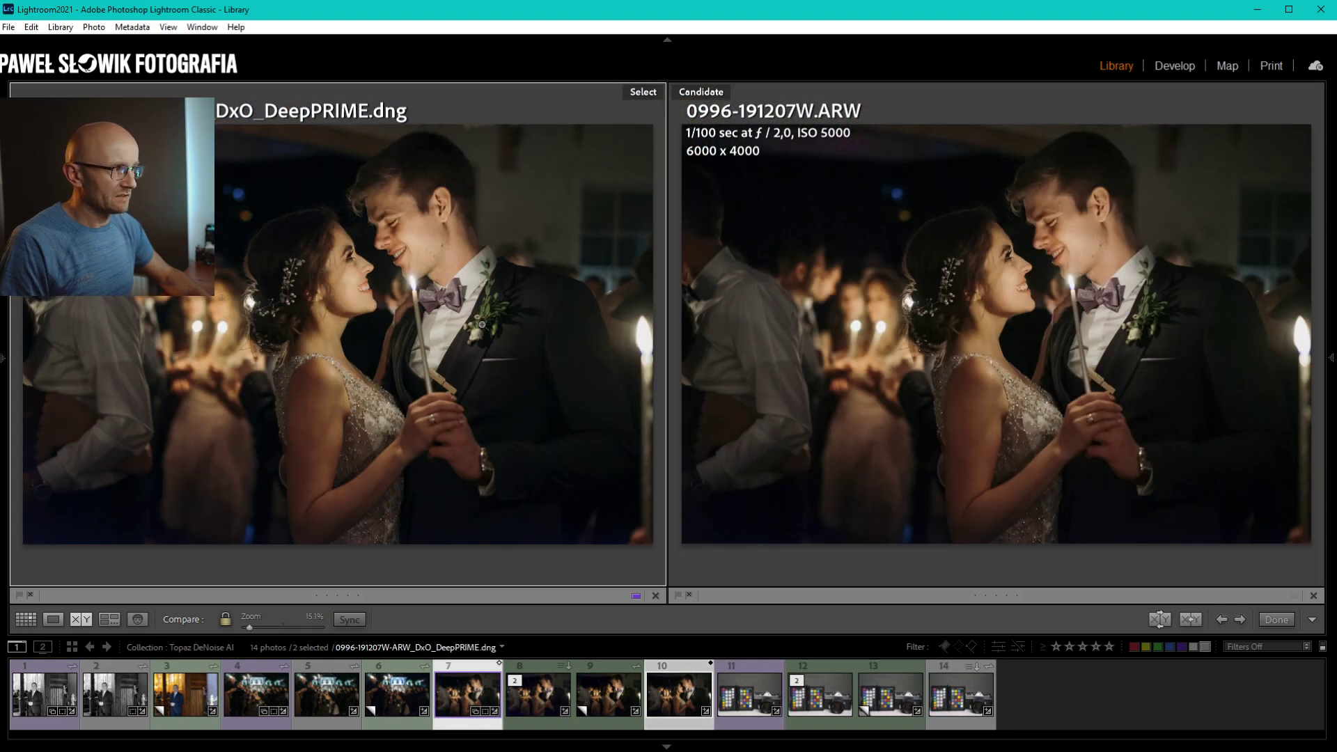
left_click(482, 324)
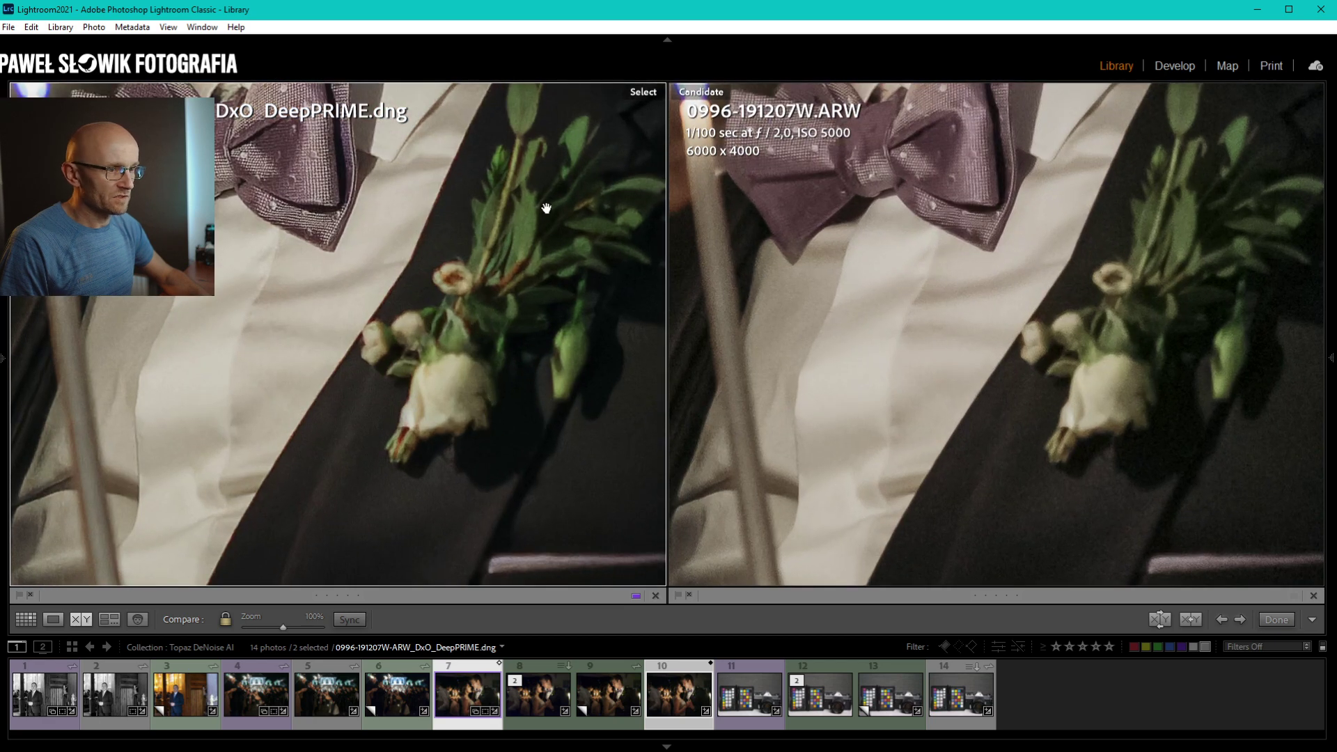
mouse_move(546, 208)
left_mouse_down()
mouse_move(466, 322)
mouse_move(495, 394)
mouse_move(284, 516)
left_mouse_up()
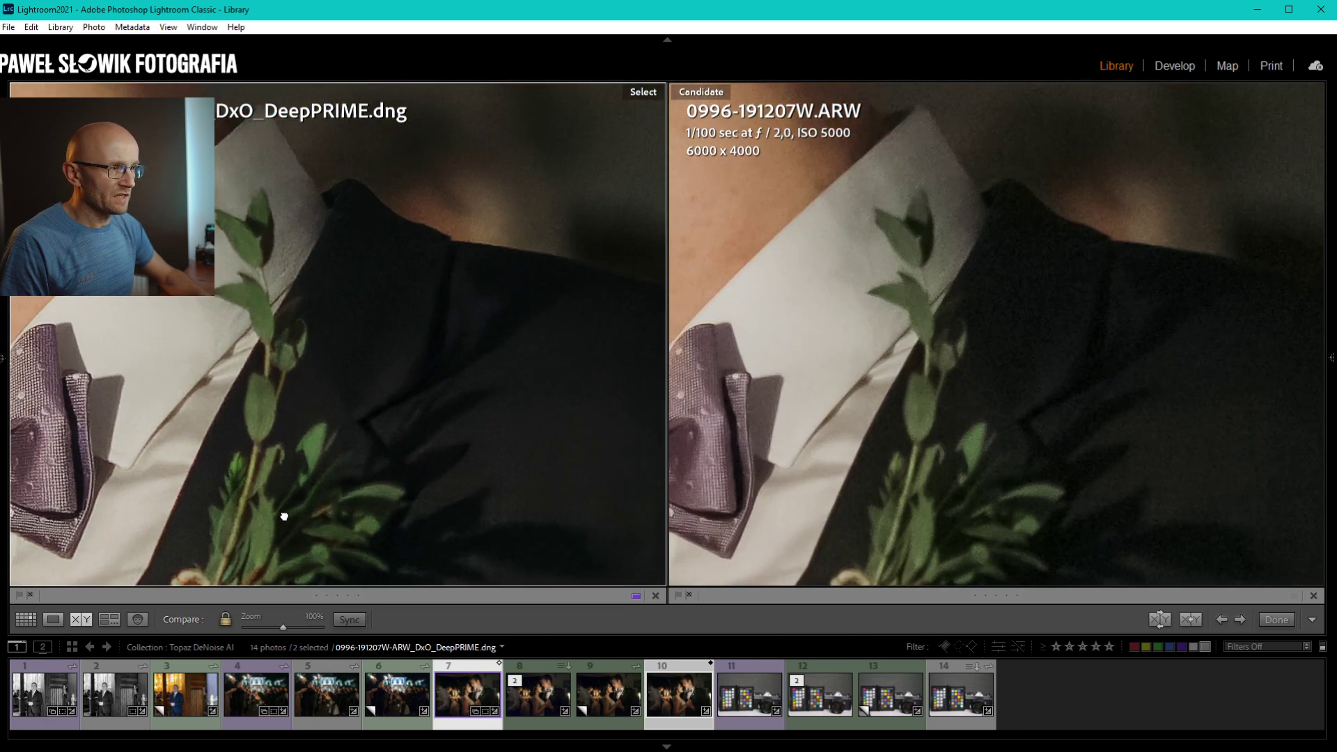
mouse_move(1075, 195)
left_mouse_down()
mouse_move(1139, 286)
mouse_move(932, 367)
mouse_move(1007, 308)
left_mouse_up()
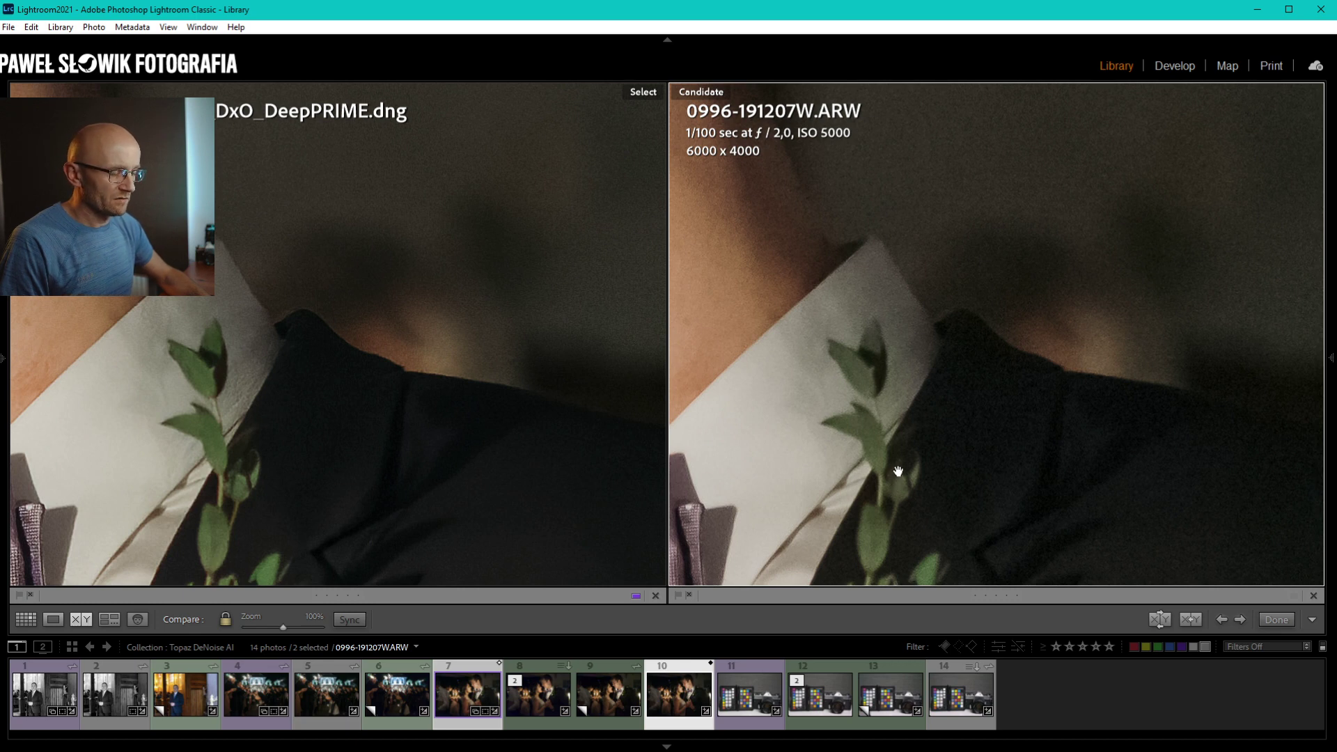
left_click(524, 697, "ctrl")
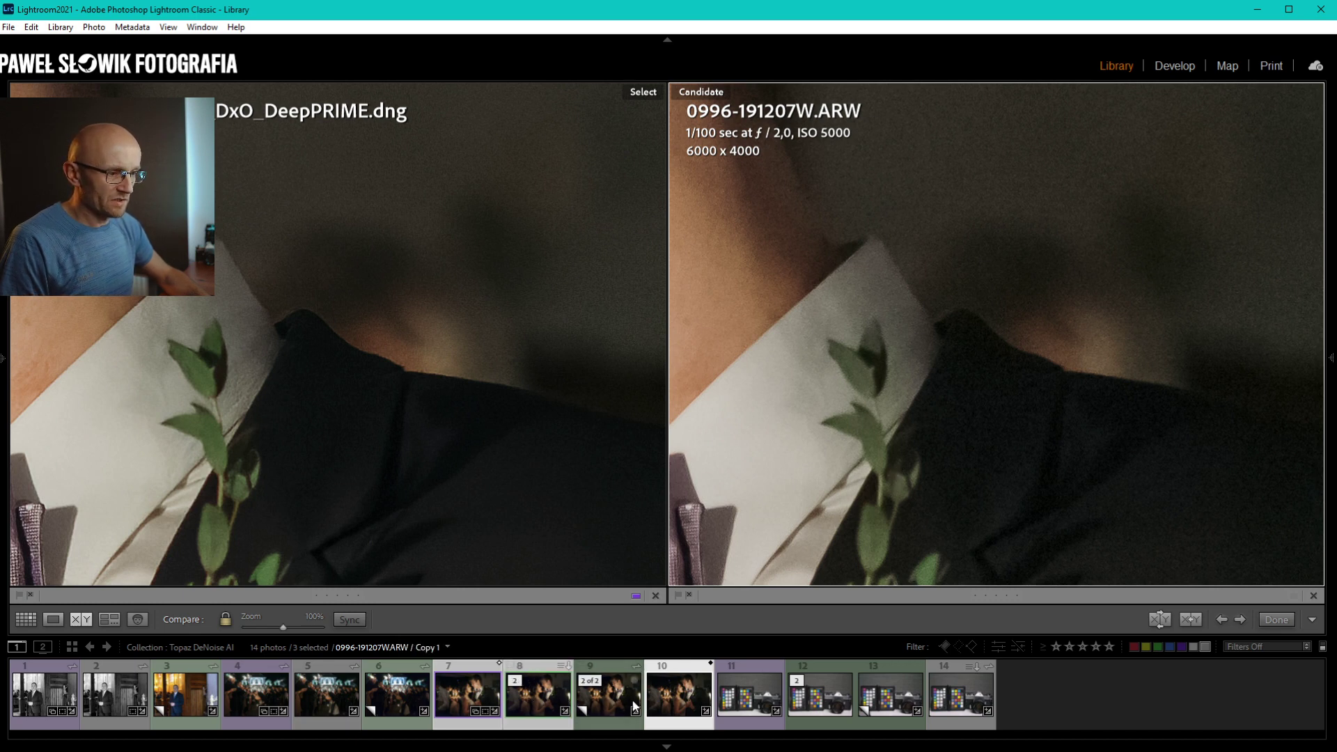
left_click(655, 700, "ctrl")
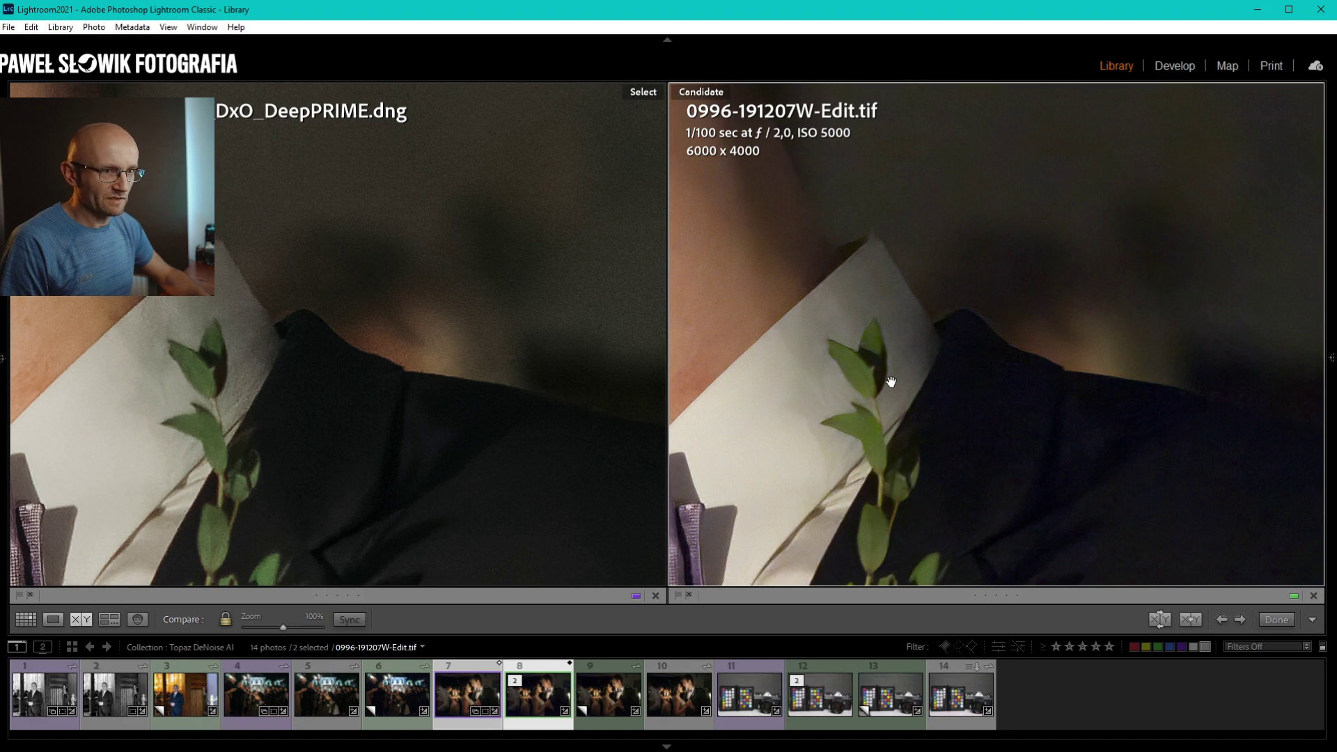
mouse_move(870, 449)
left_mouse_down()
mouse_move(946, 410)
mouse_move(1062, 283)
mouse_move(1045, 418)
left_mouse_up()
mouse_move(1035, 236)
left_mouse_down()
mouse_move(1134, 498)
mouse_move(1309, 340)
left_mouse_up()
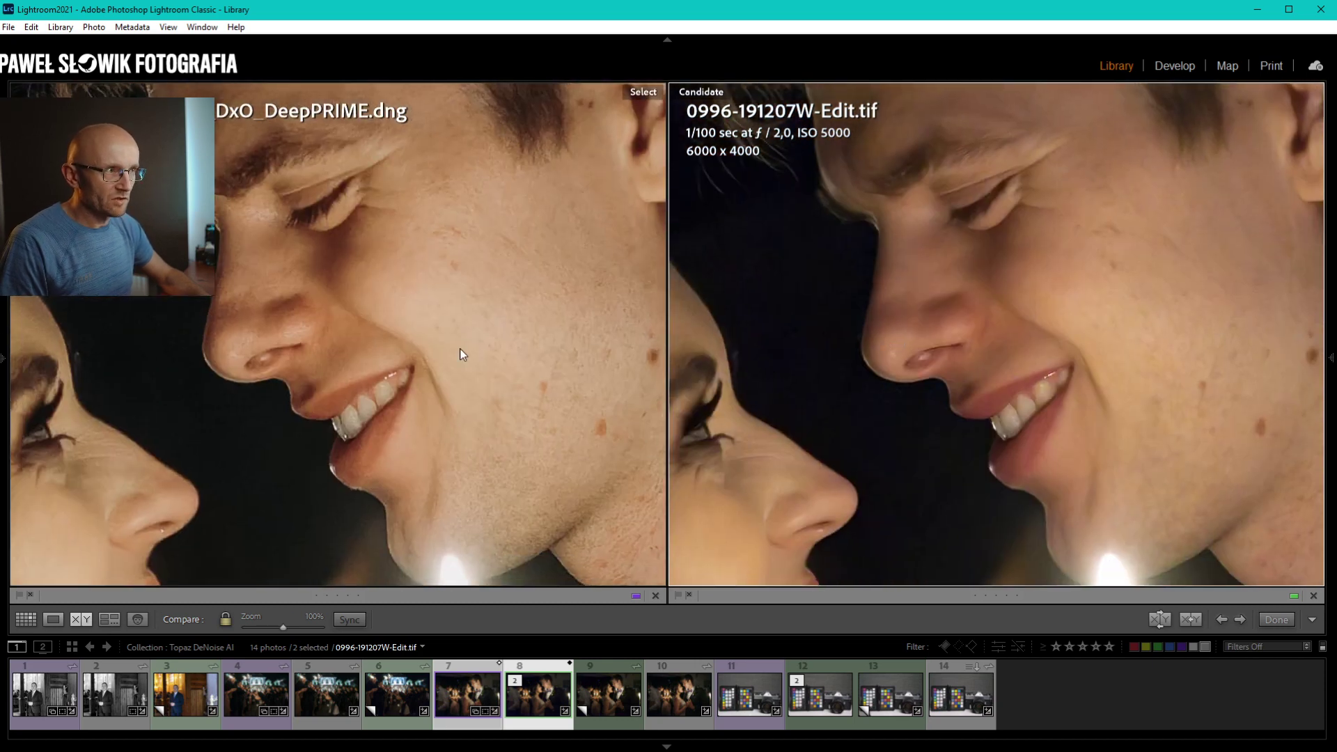
Show _DSC3675-Edit.tif in Loupe view and step through its versions, photos 13 and 14.
key("g")
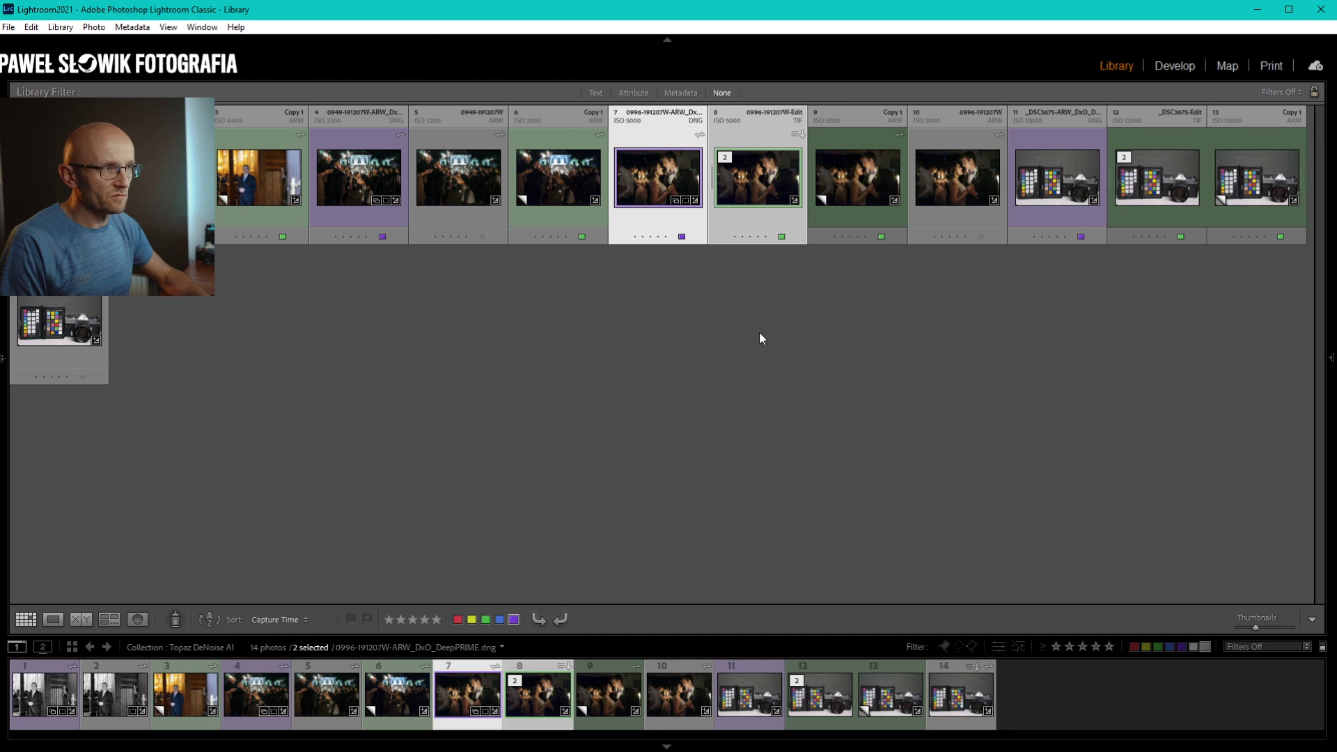
left_click(766, 335)
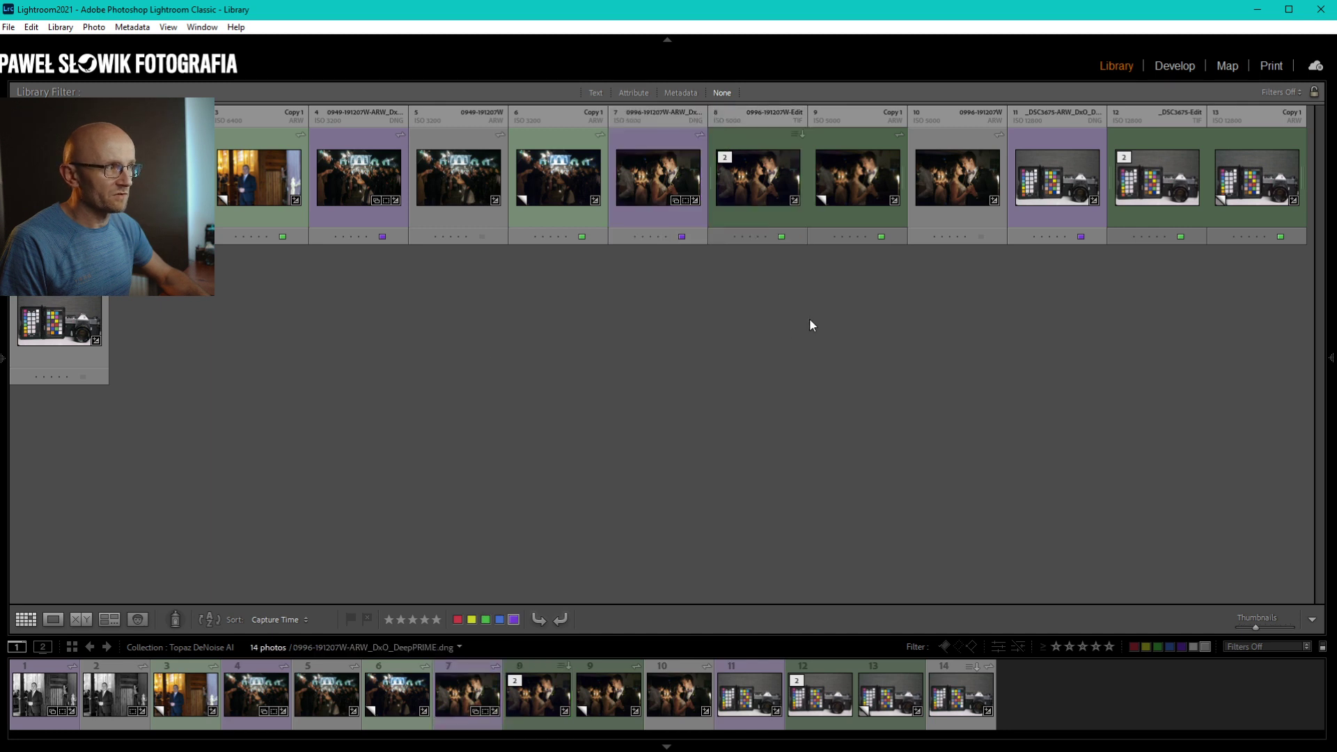
left_click(1170, 194)
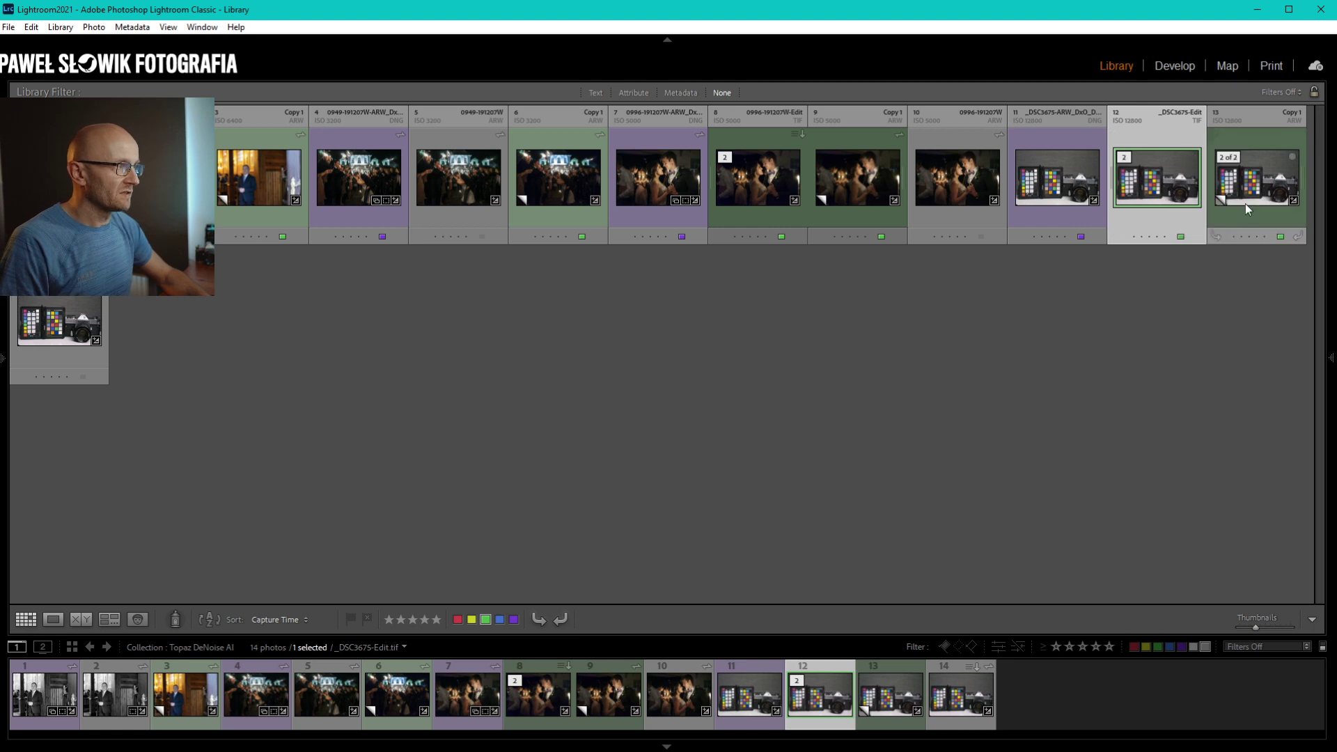
key("e")
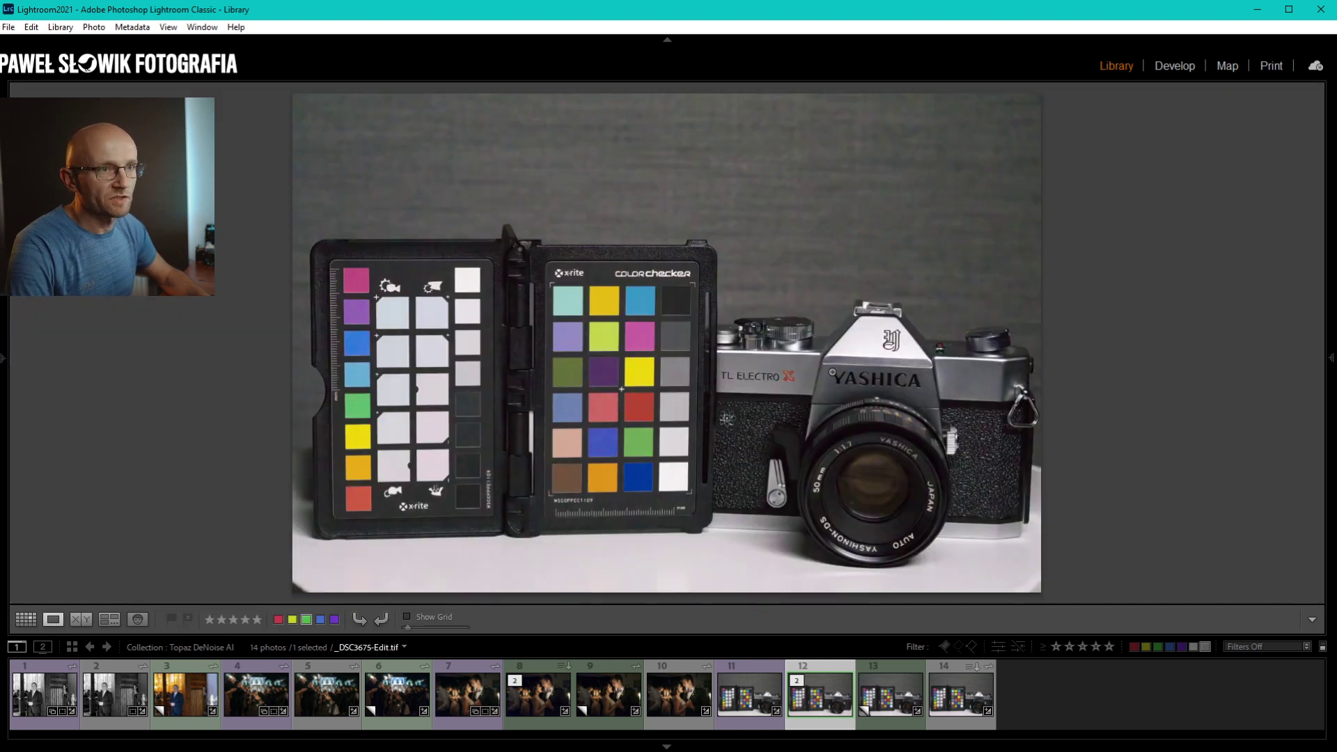
key("Right")
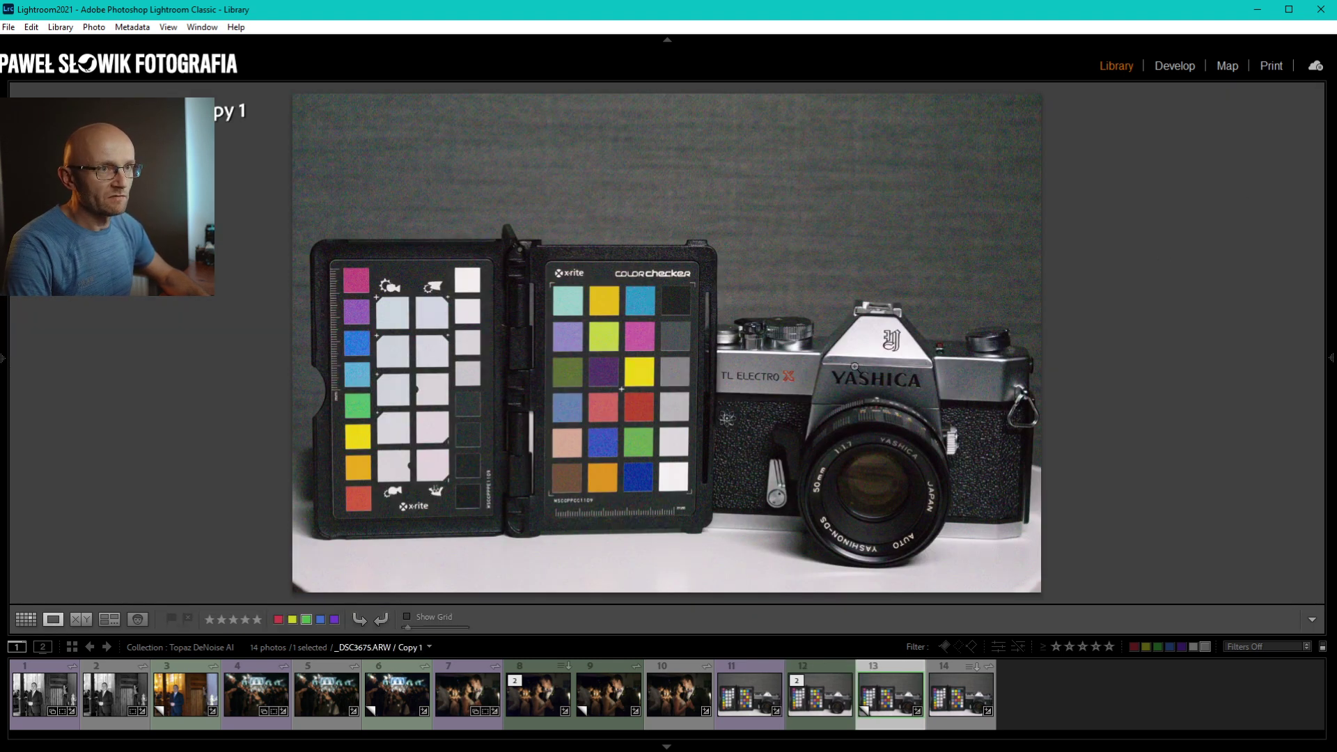
key("Right")
key("Left")
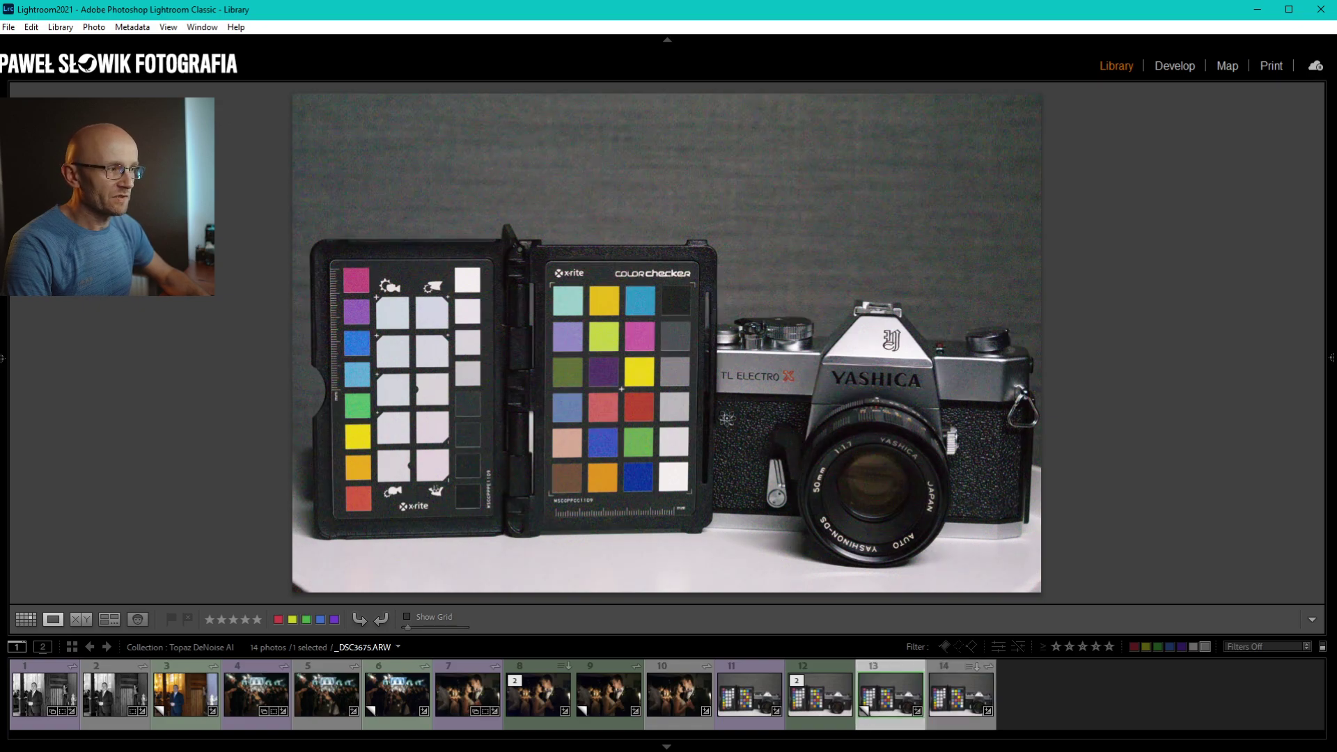
At 1:1, flip between noisy and denoised versions around the ColorChecker logo and camera dials.
left_click(655, 263)
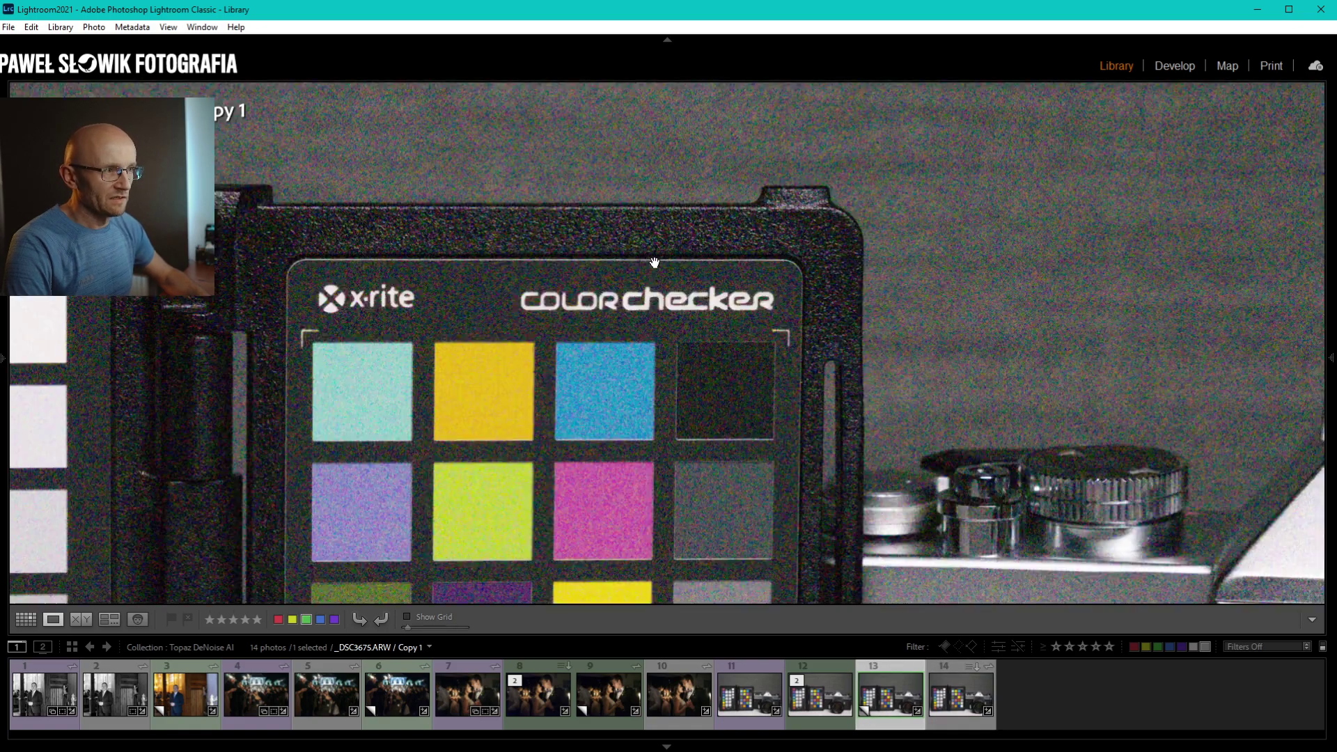
left_click_drag(678, 232, 604, 319)
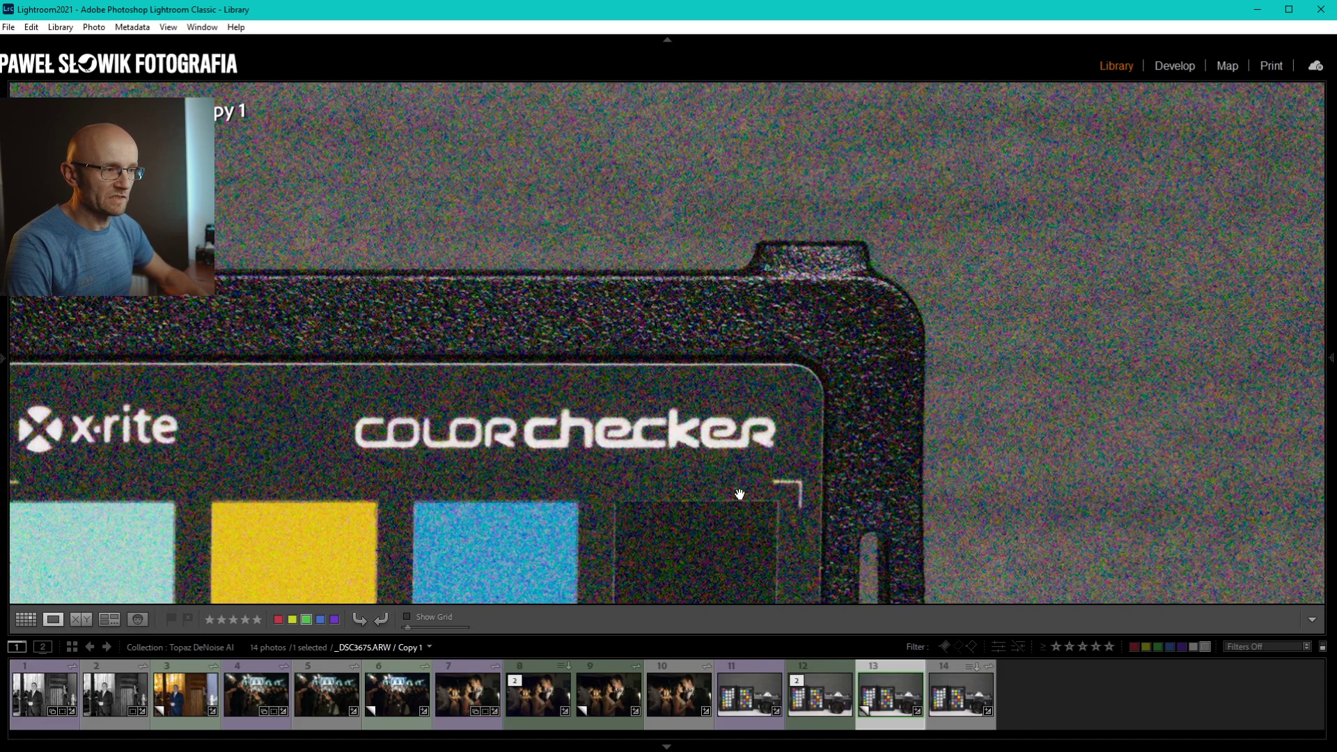
key("Right")
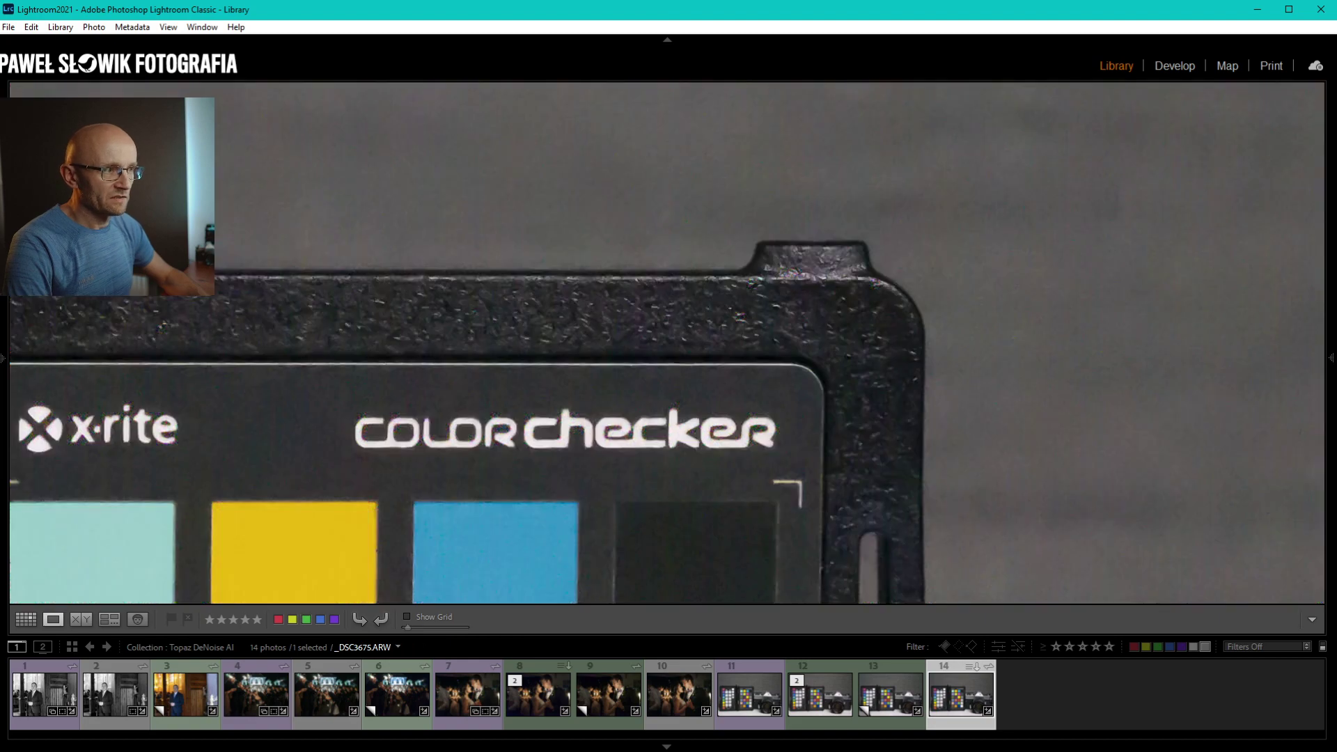
left_click_drag(779, 524, 485, 183)
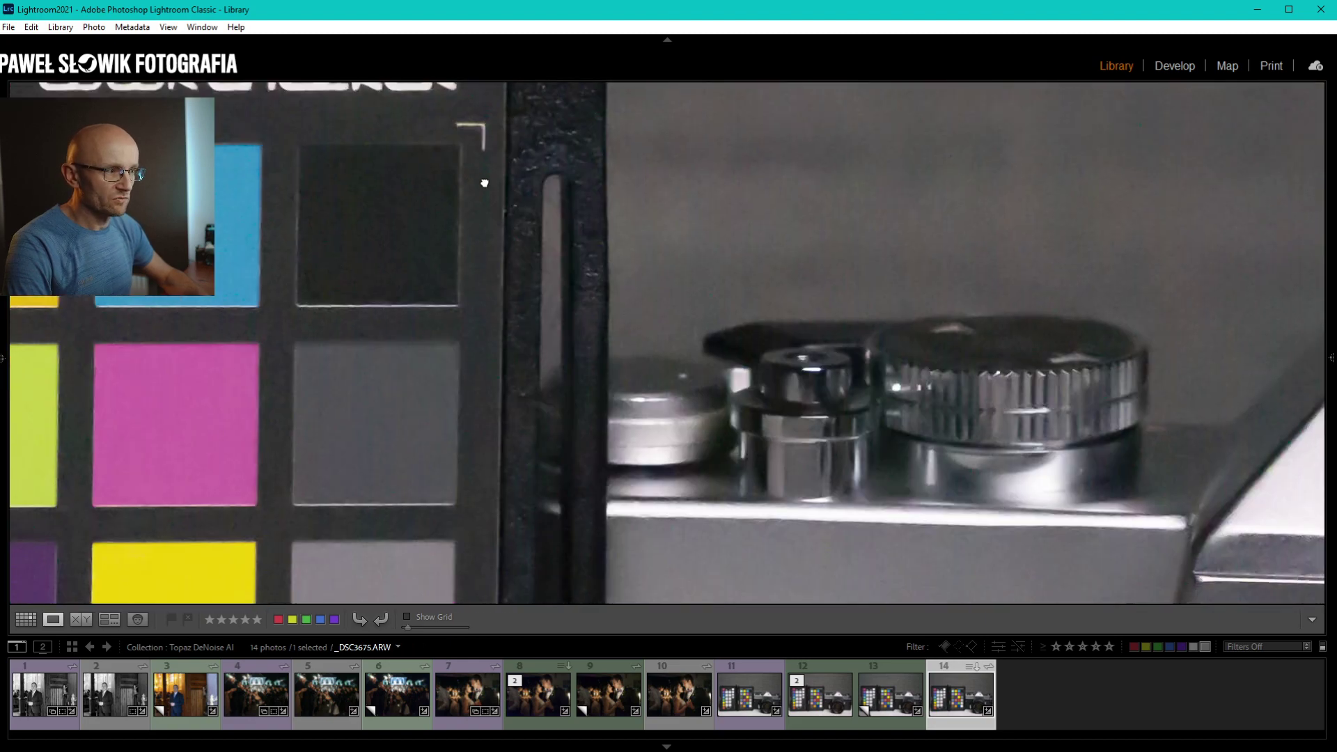
key("Left")
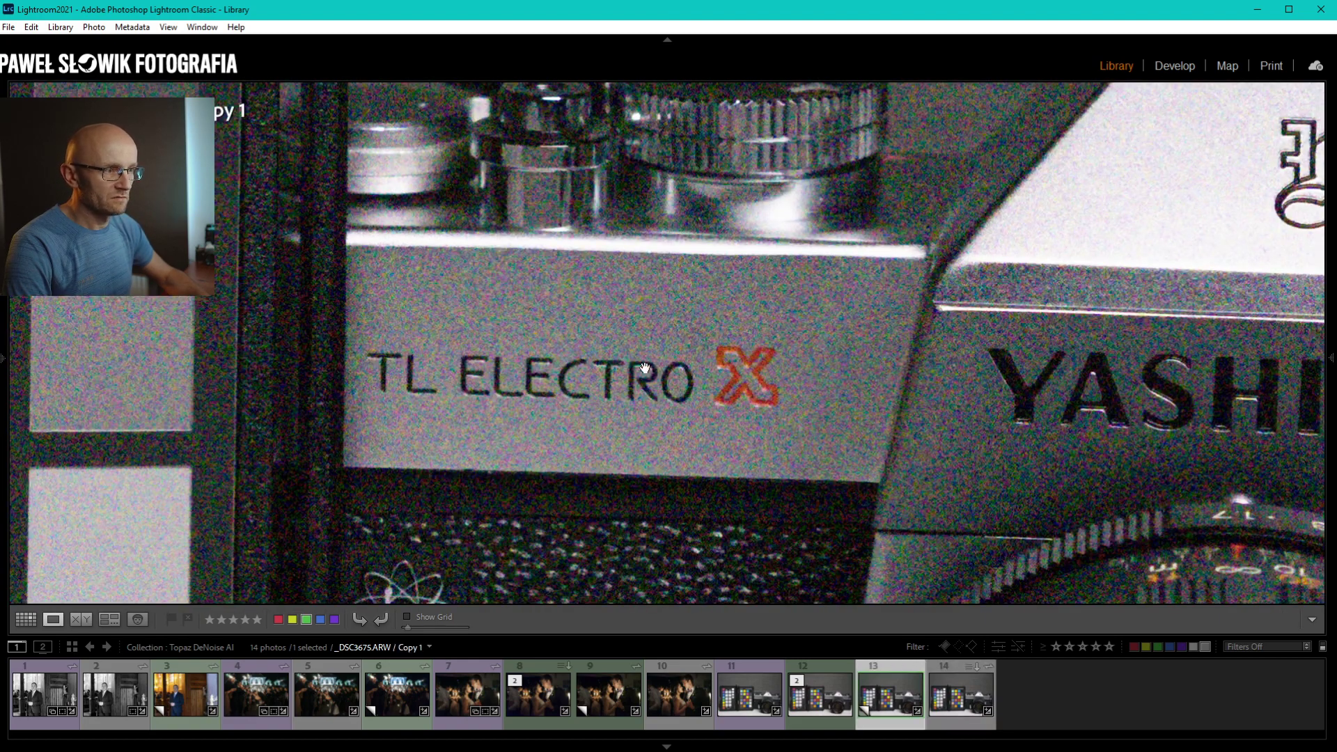
key("Right")
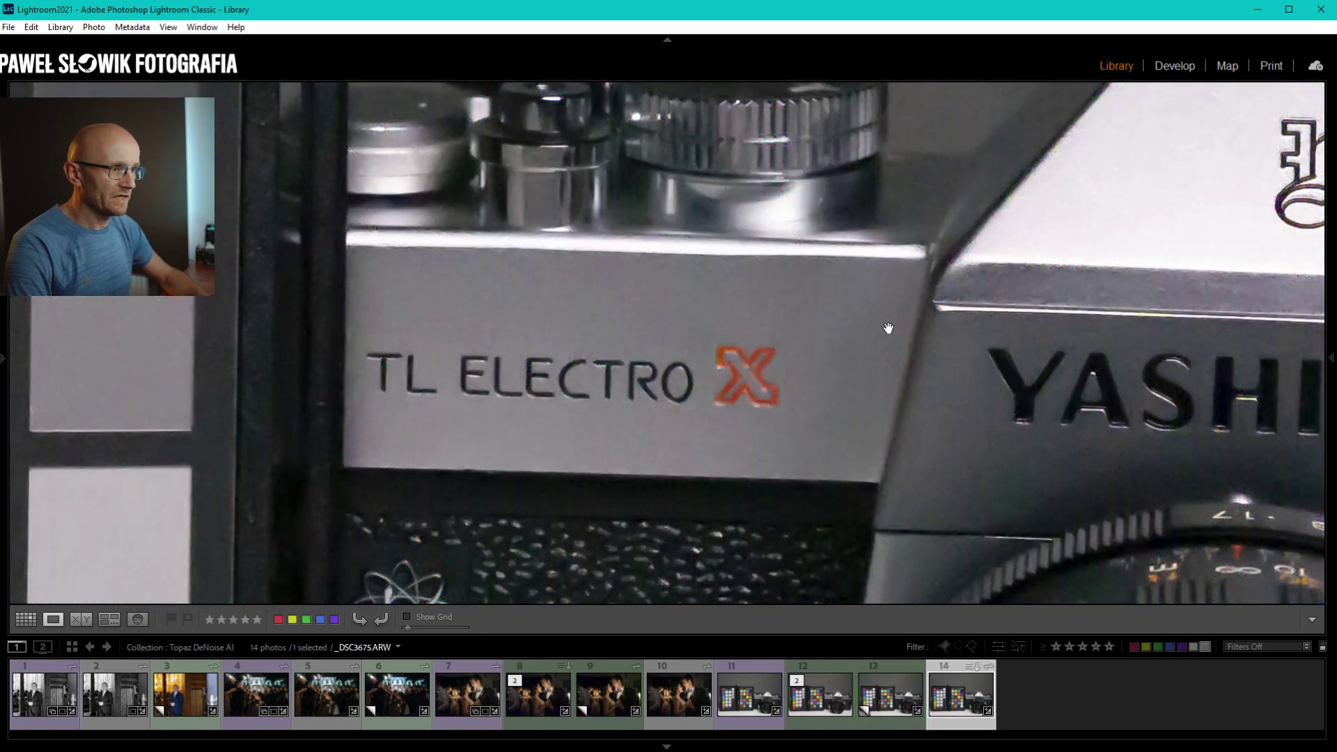
Fit the whole test shot in view, flip versions briefly, then select photo 12.
left_click(835, 365)
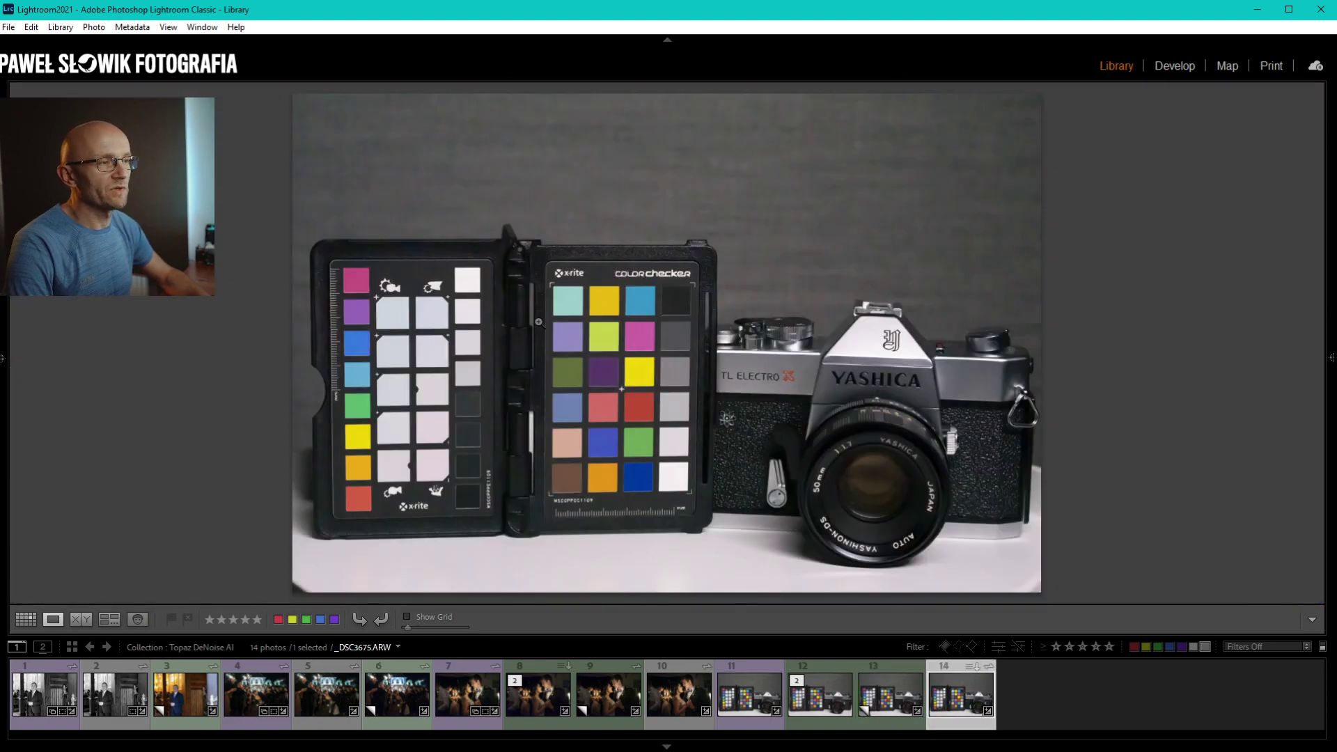
key("Left")
key("Right")
key("Left")
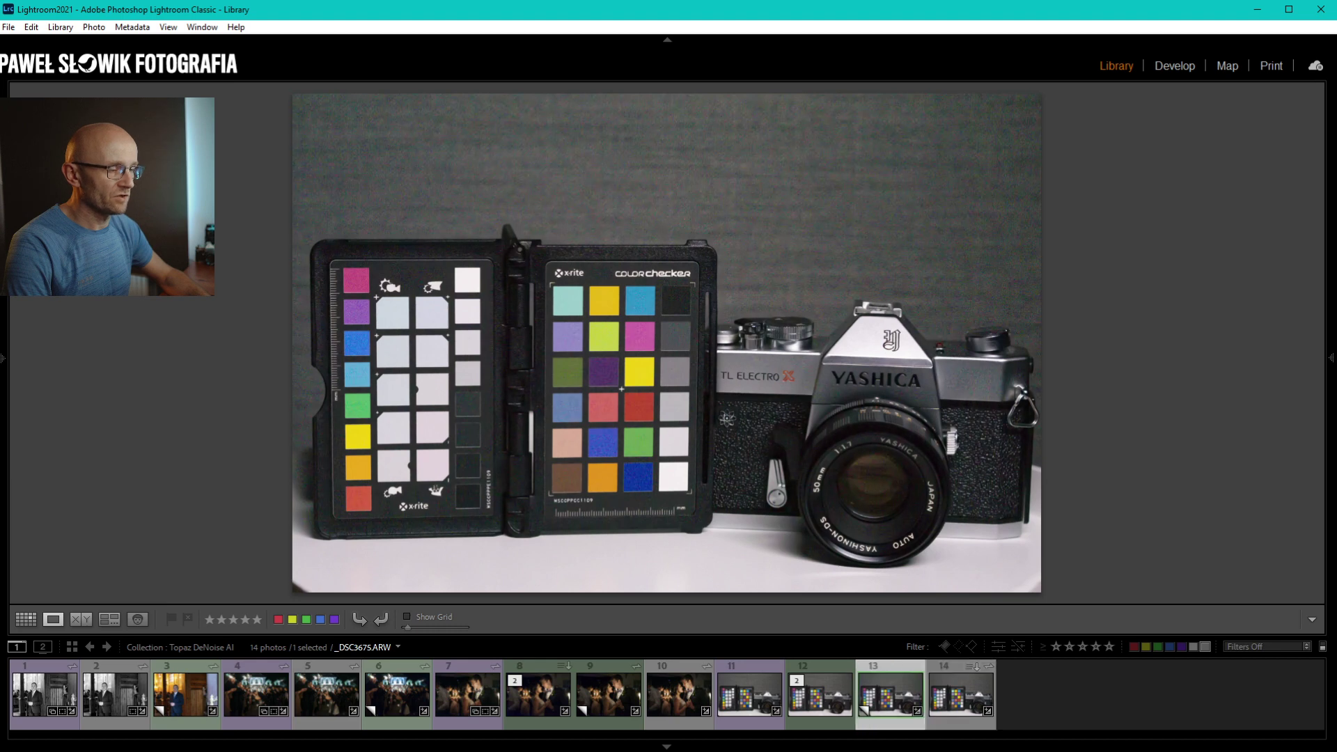
left_click(824, 698)
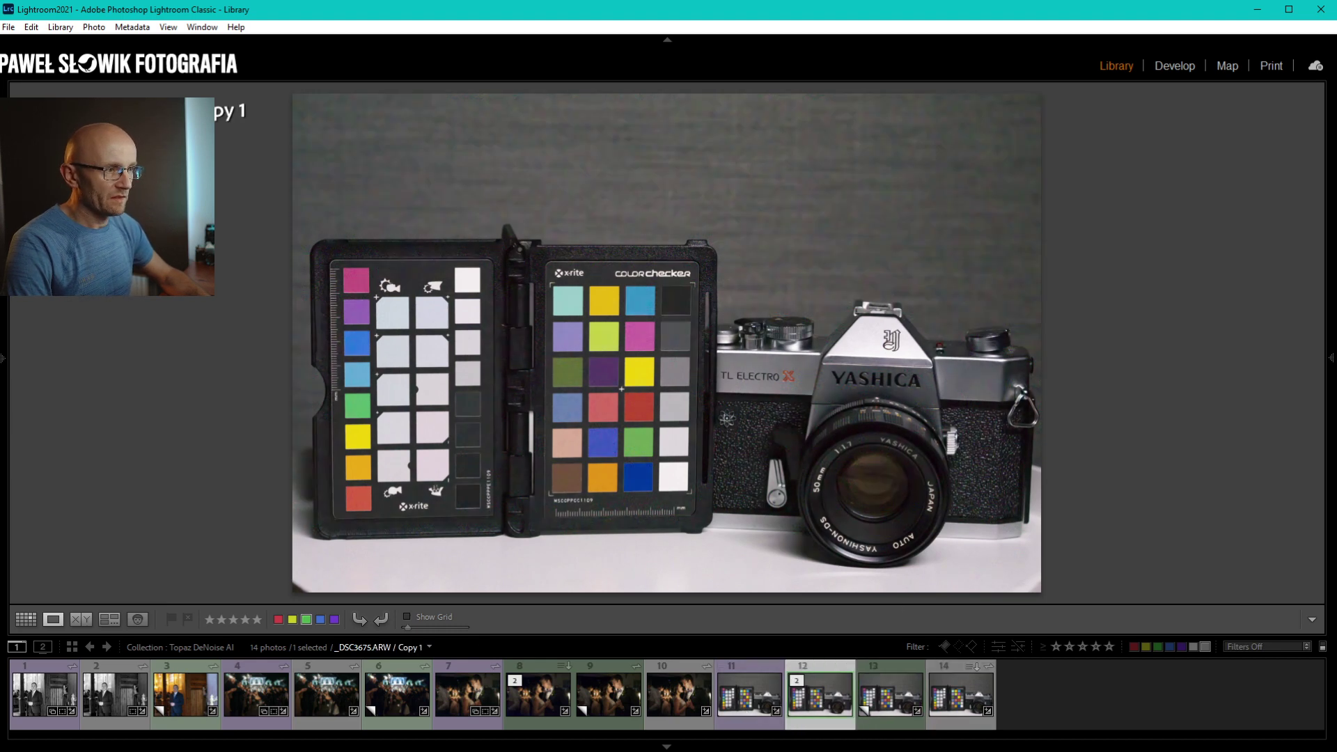
Inspect the chart at 1:1, flipping between the edited TIF and original ARW, then enter Compare view.
left_click(644, 274)
mouse_move(737, 522)
left_mouse_down()
mouse_move(609, 310)
mouse_move(725, 537)
mouse_move(665, 405)
mouse_move(607, 426)
left_mouse_up()
left_click(951, 703)
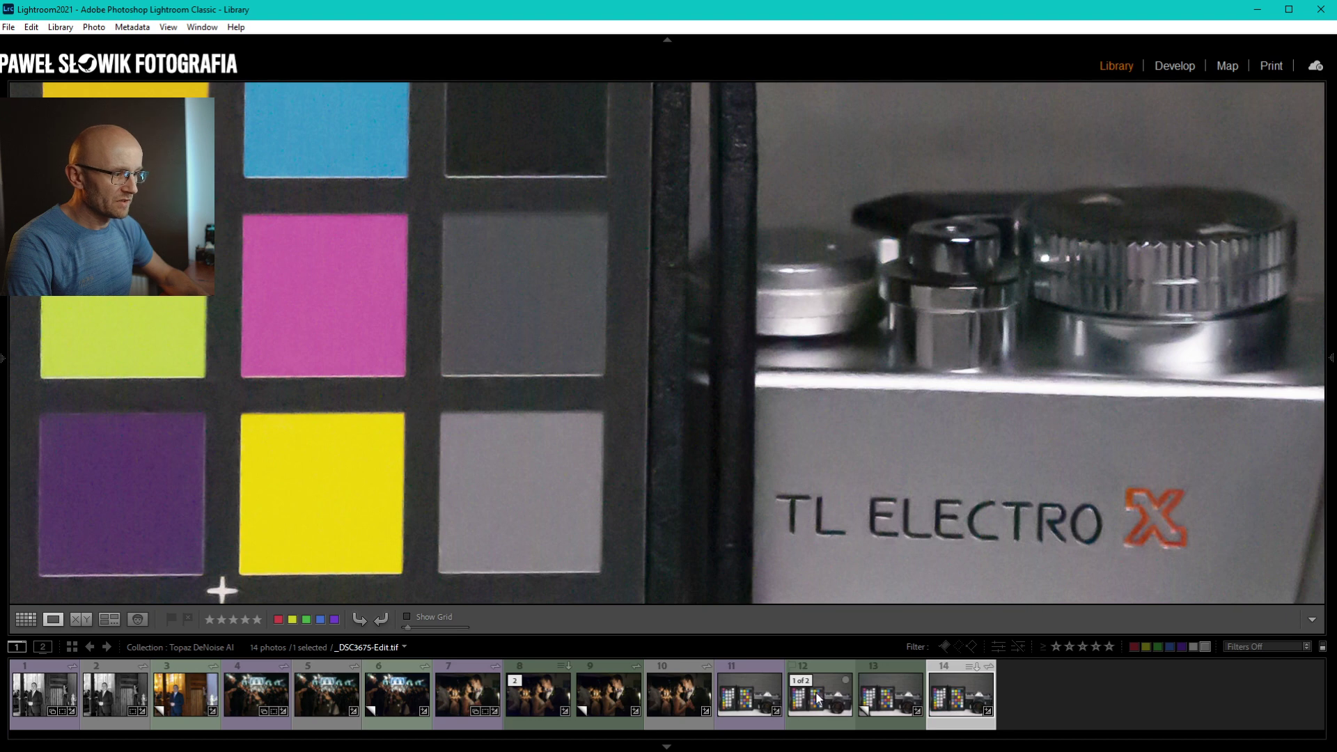
left_click(820, 699)
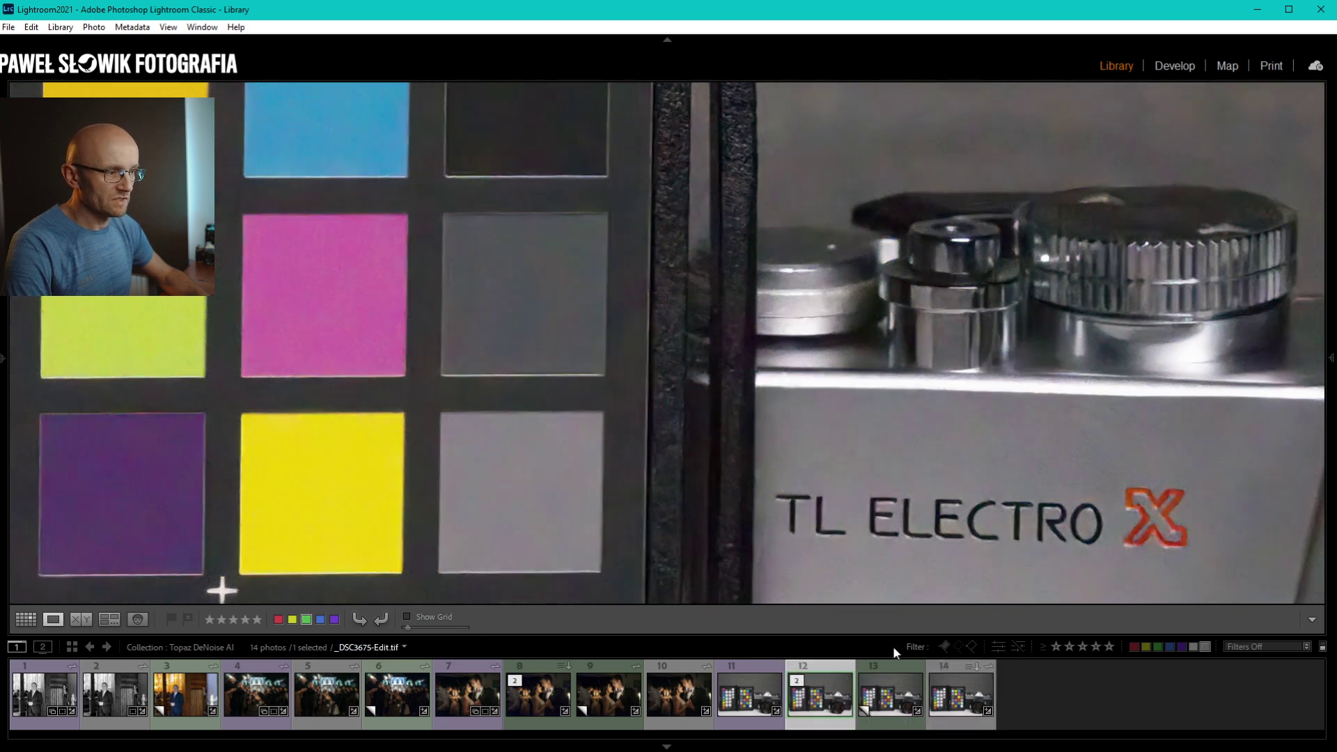
key("Right")
key("Right")
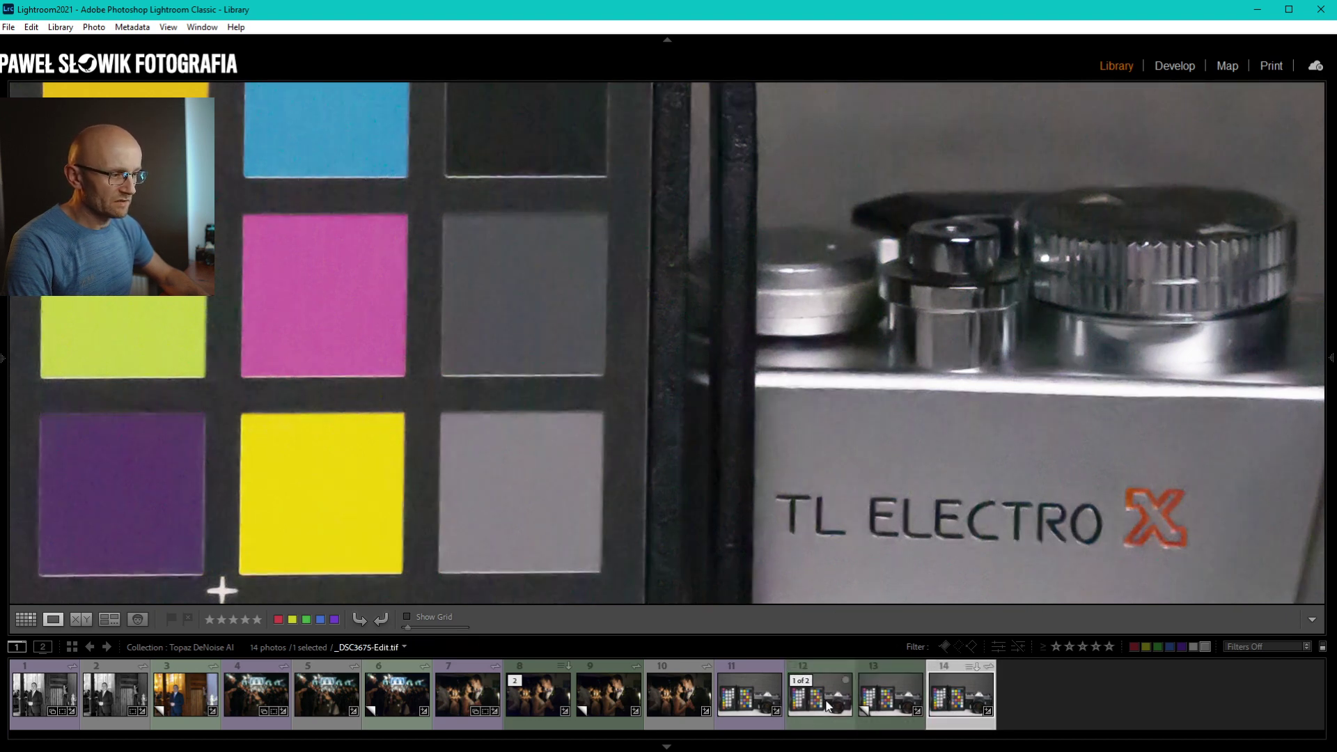
left_click(828, 705)
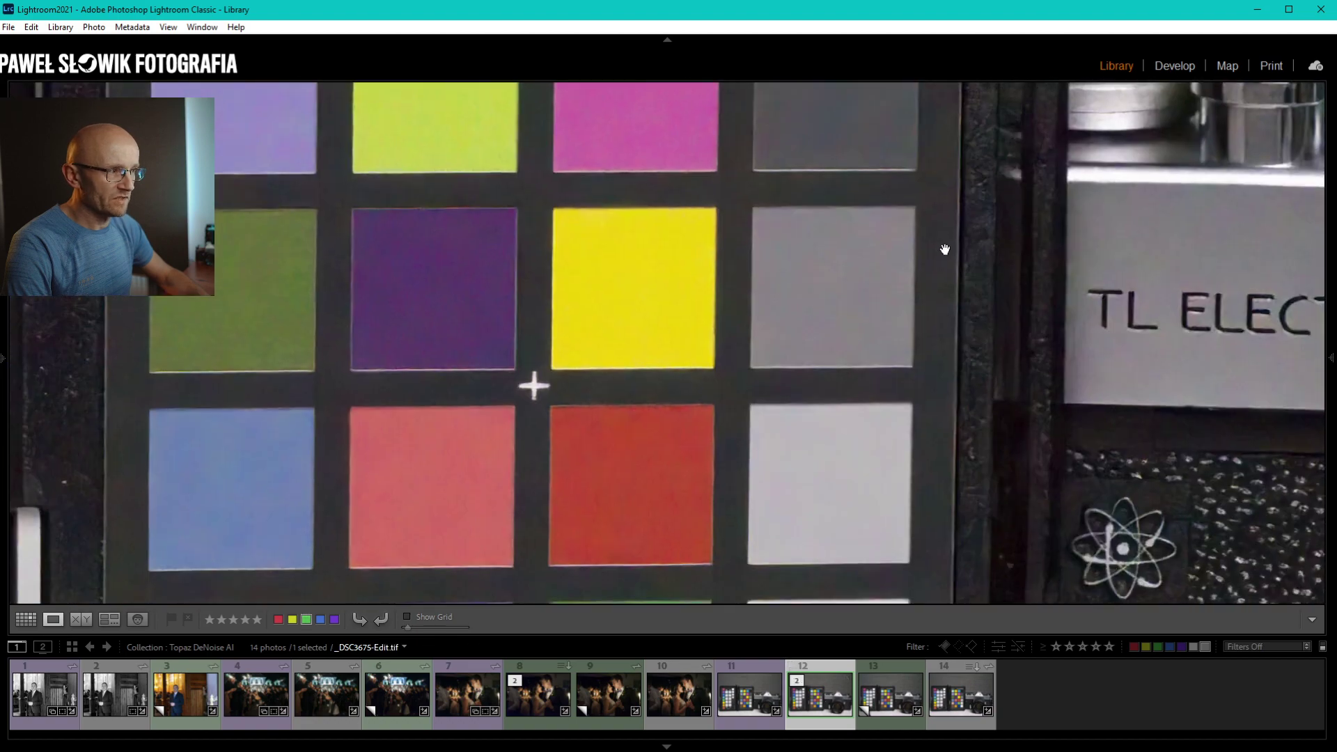
left_click(944, 249)
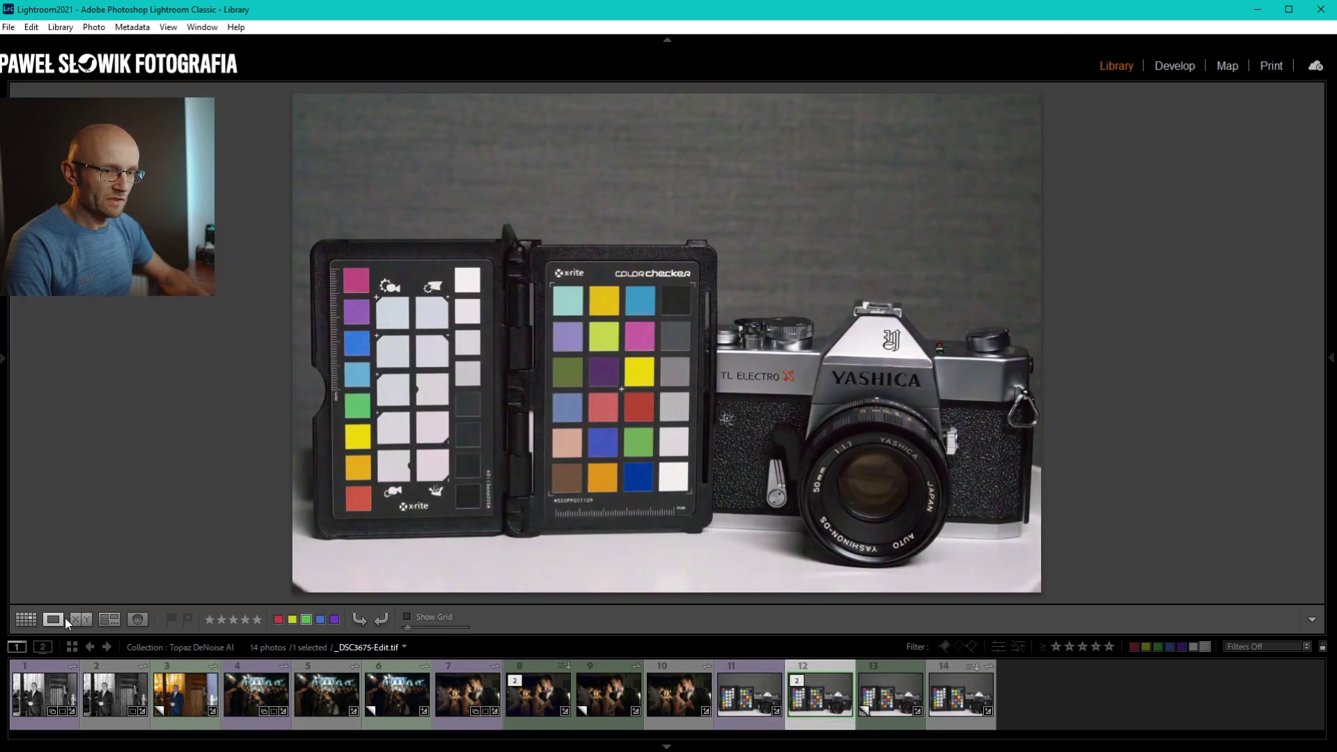
left_click(80, 620)
Set the DeepPRIME DNG against _DSC3675-Edit.tif as candidate, toggling the info overlay off and back on.
left_click(750, 694, "ctrl")
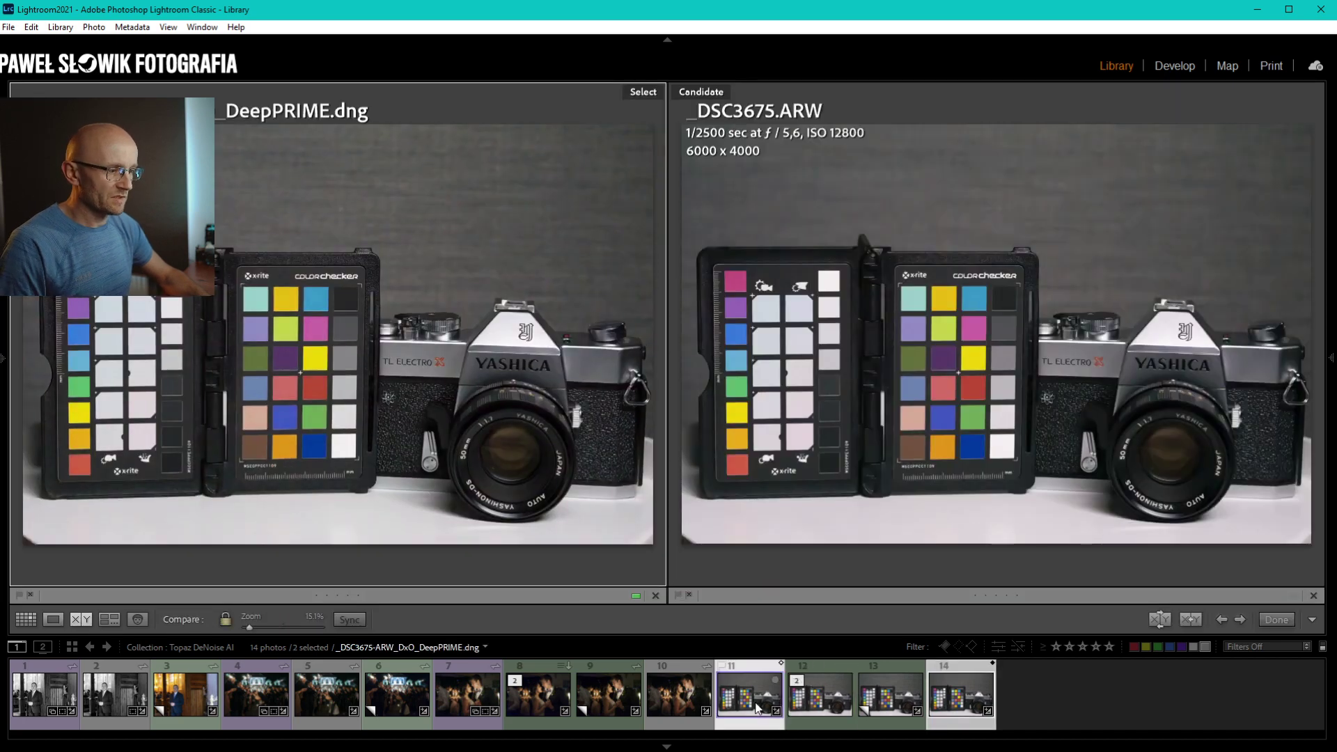
left_click(825, 707)
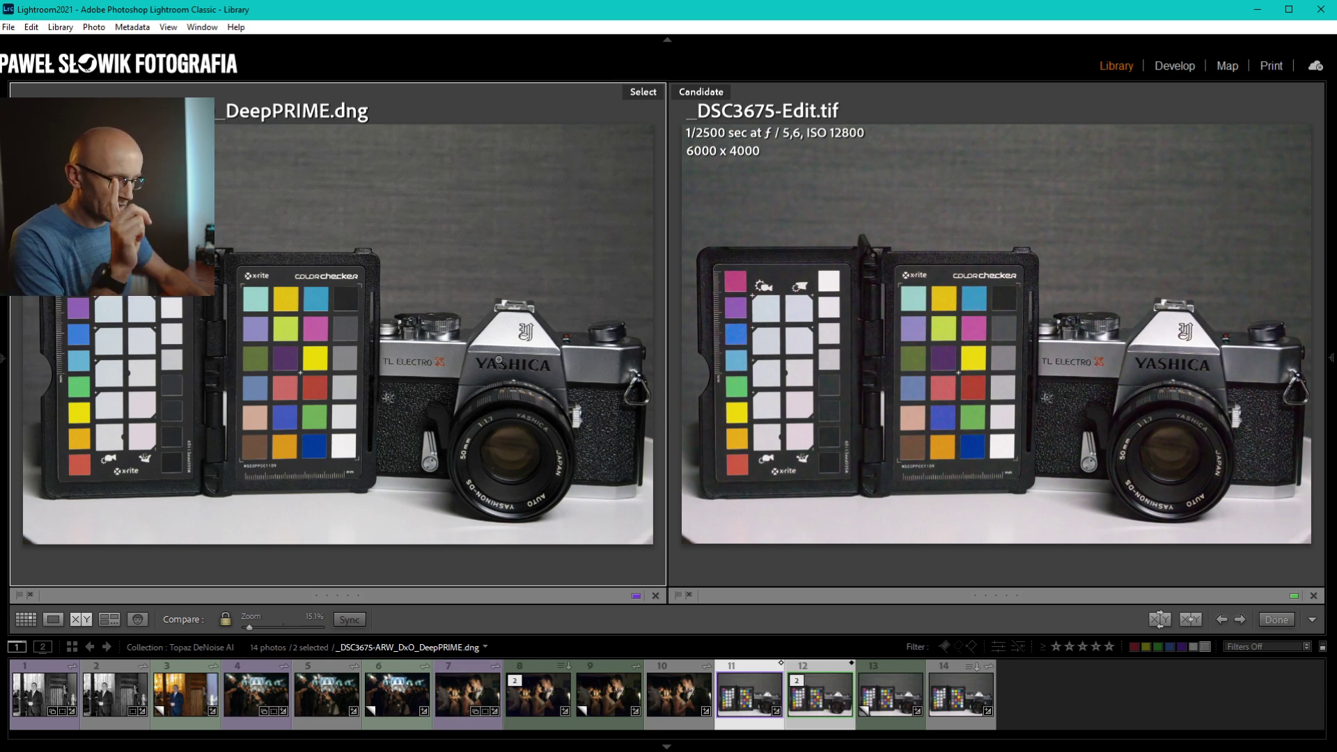
key("i")
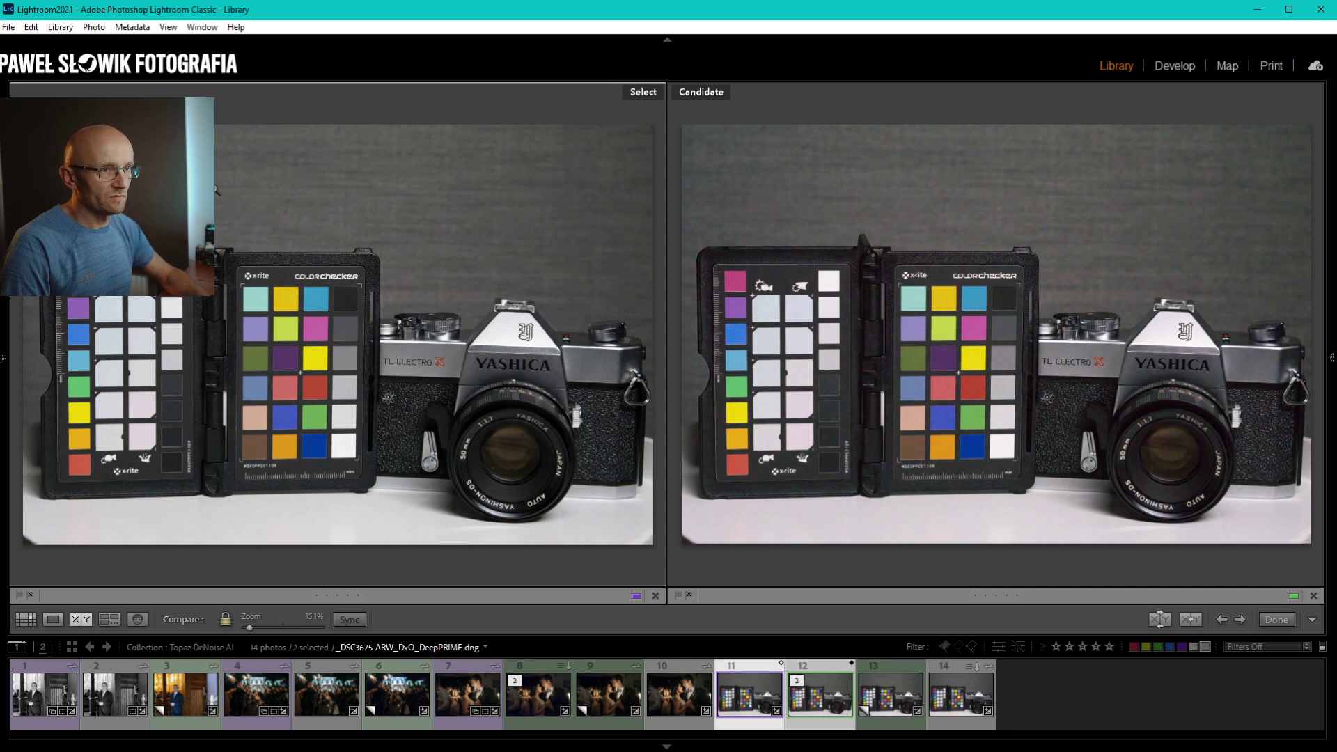
key("i")
key("i")
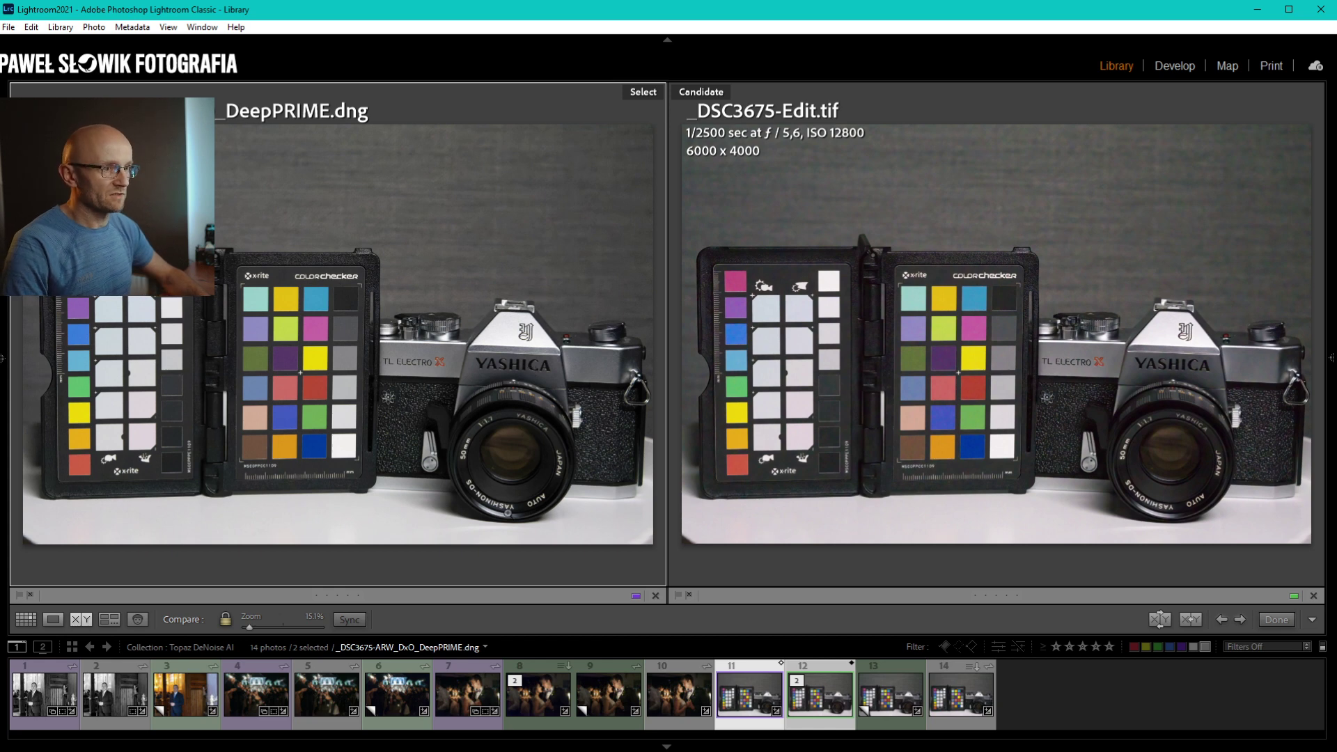
Zoom both images to 100% and pan to the colorchecker label, then open the DNG in Develop.
left_click(387, 360)
mouse_move(573, 298)
left_mouse_down()
mouse_move(704, 478)
mouse_move(1162, 477)
left_mouse_up()
mouse_move(619, 126)
left_mouse_down()
mouse_move(493, 270)
mouse_move(446, 299)
left_mouse_up()
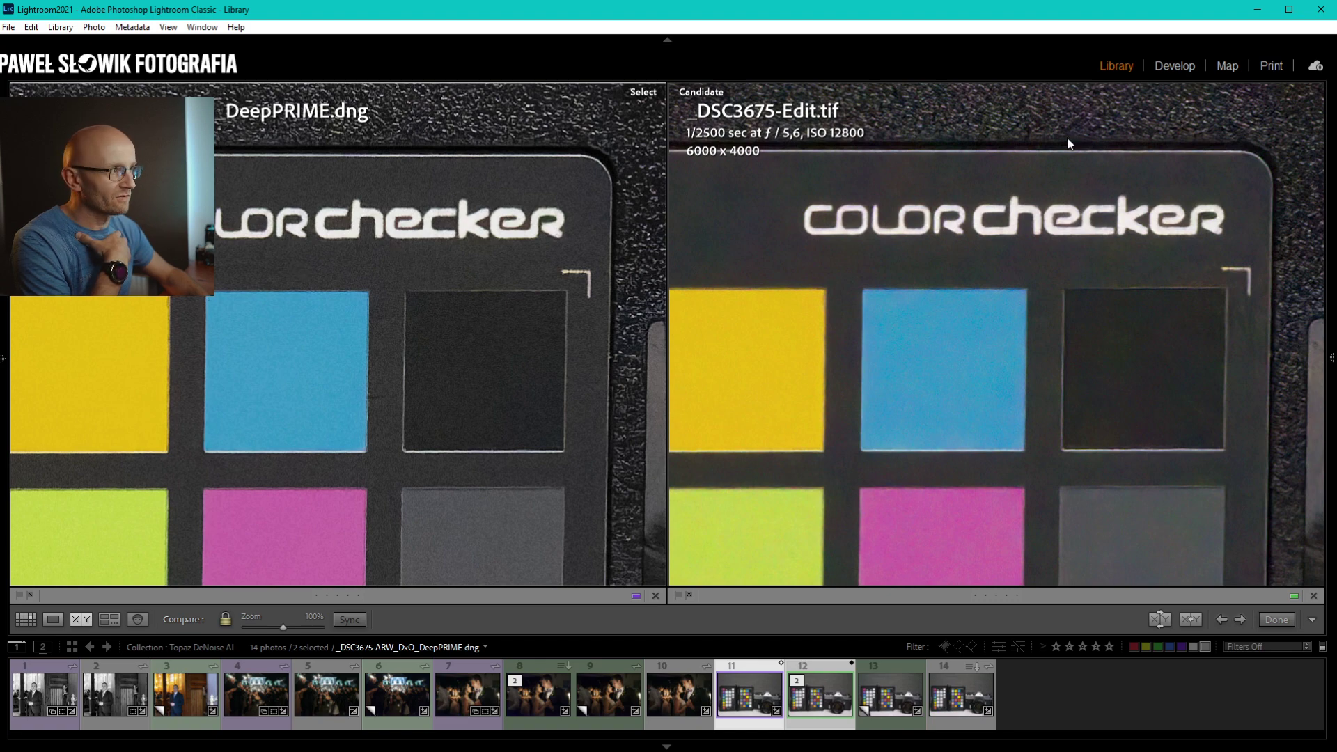
left_click(1178, 63)
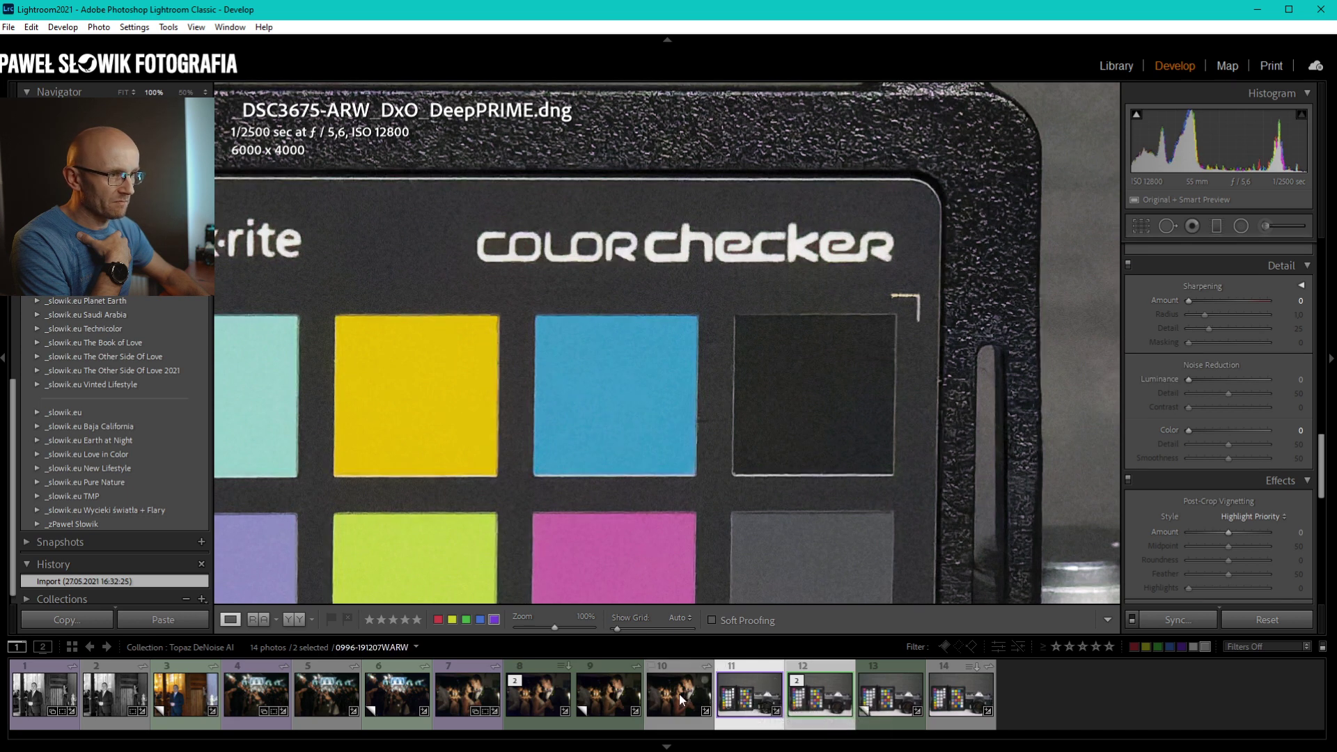
Scroll through the DeepPRIME DNG's Develop panels, then go back to Library.
scroll(1174, 406, "down", 3)
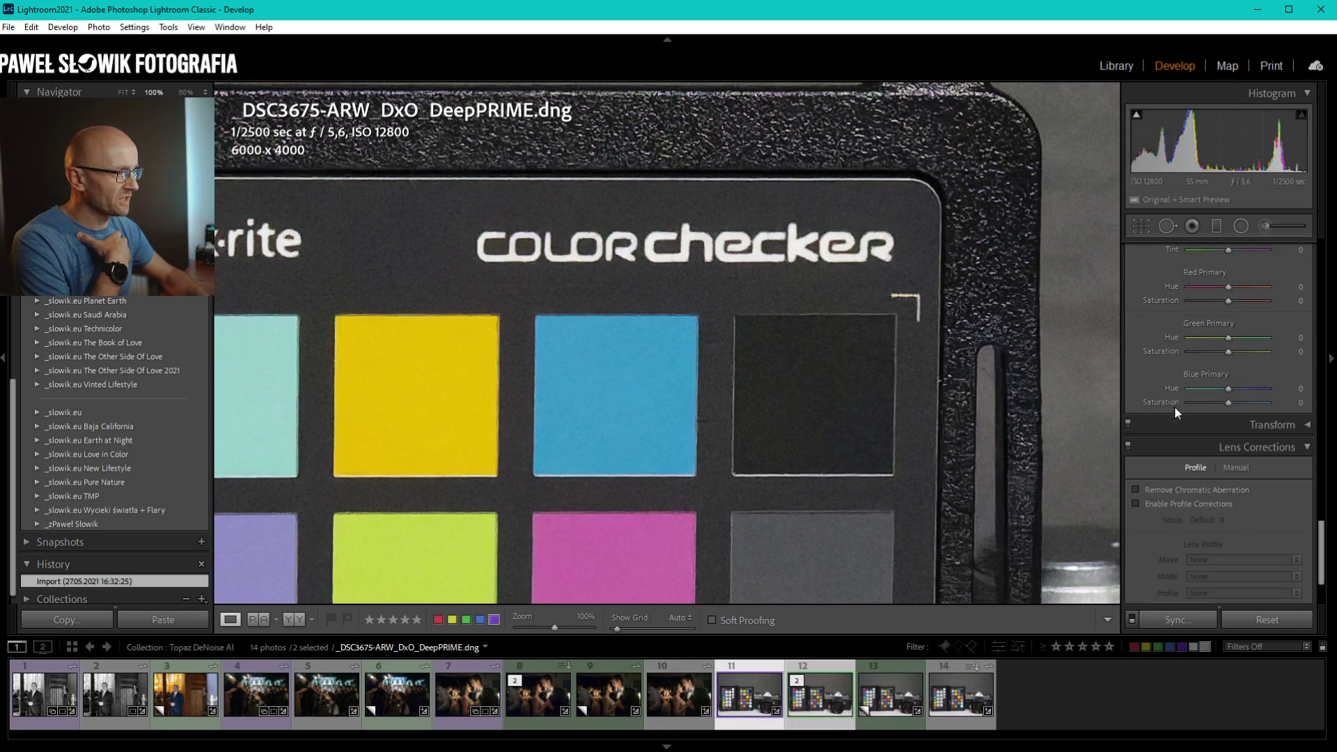
scroll(1174, 406, "up", 4)
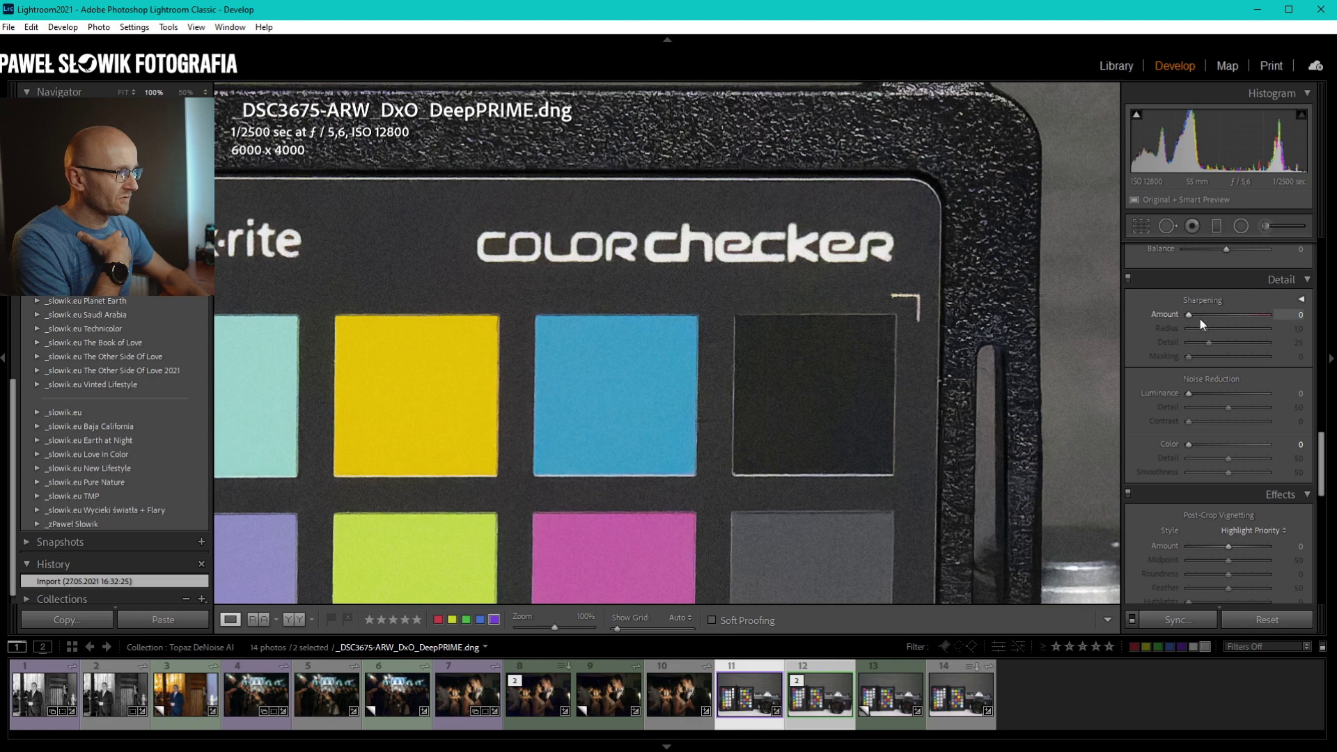
scroll(1180, 447, "down", 3)
scroll(1179, 445, "down", 2)
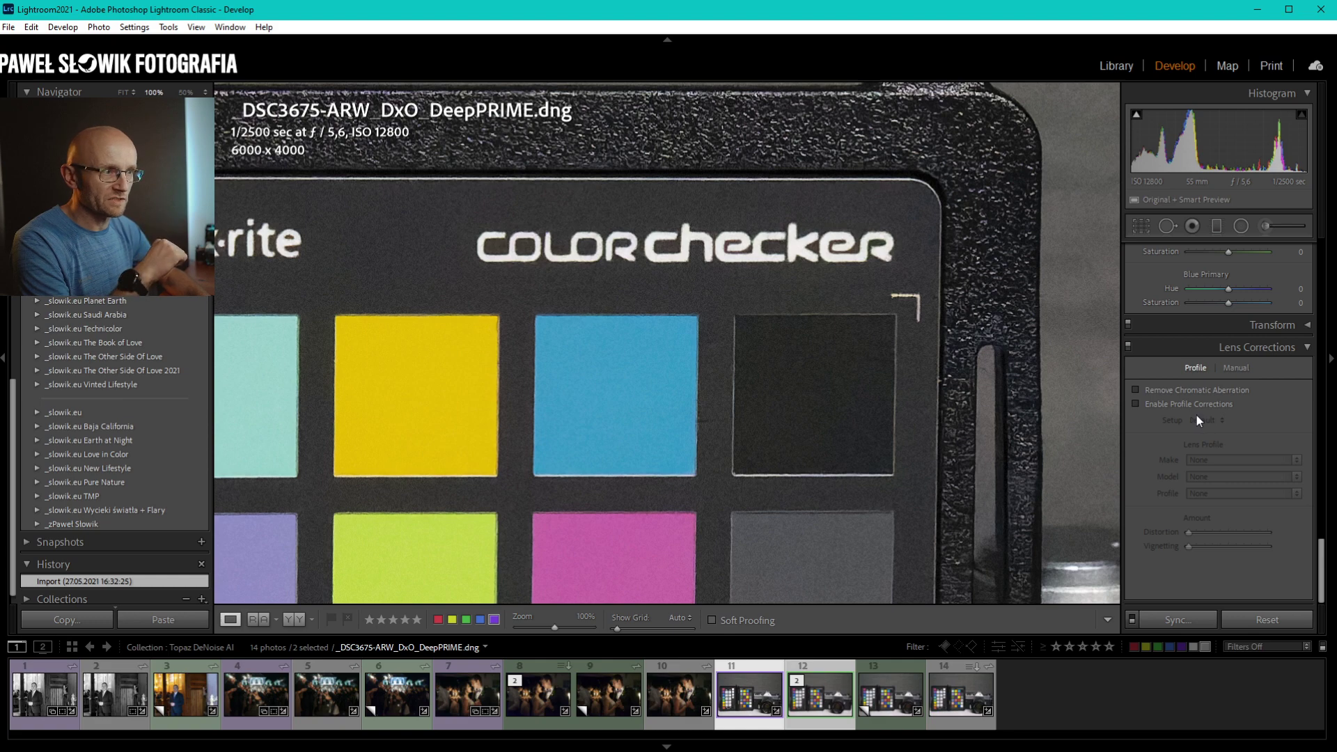
scroll(1197, 415, "up", 4)
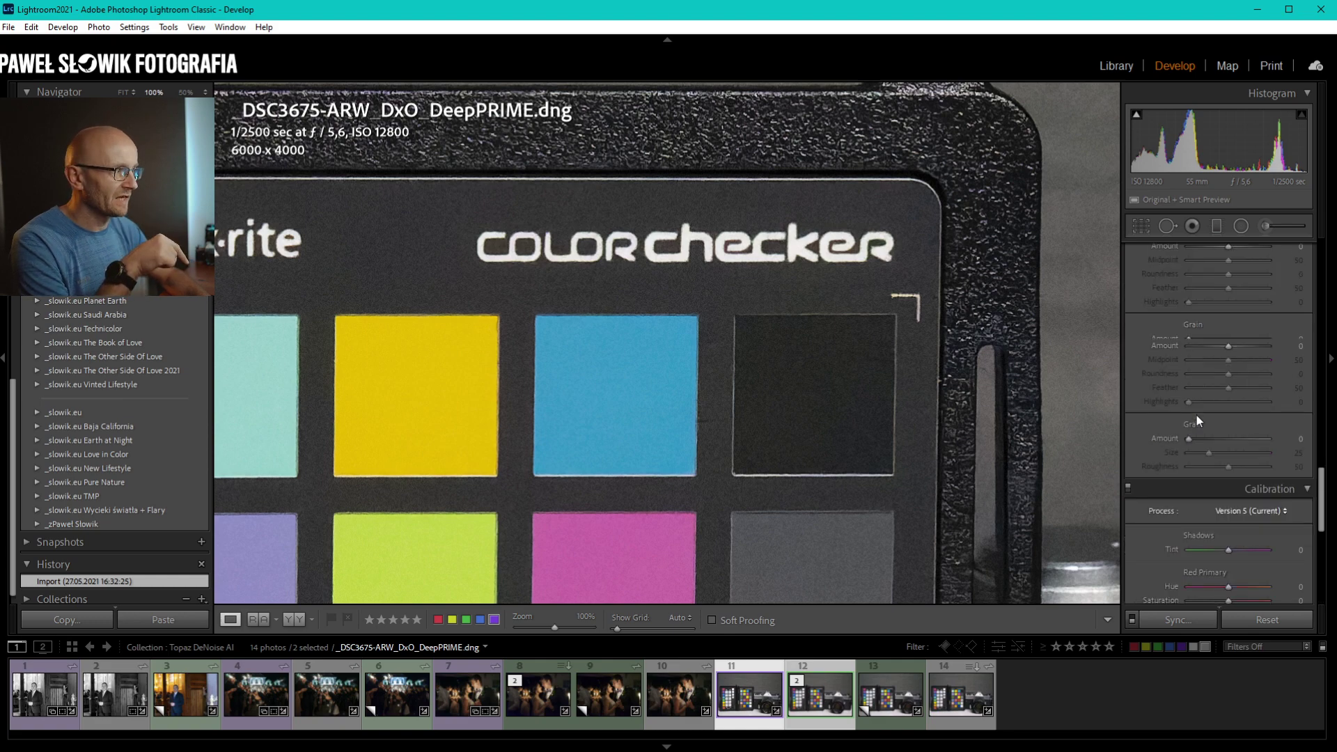
scroll(1197, 415, "up", 3)
scroll(1197, 416, "up", 3)
scroll(1196, 416, "up", 3)
scroll(1196, 417, "up", 2)
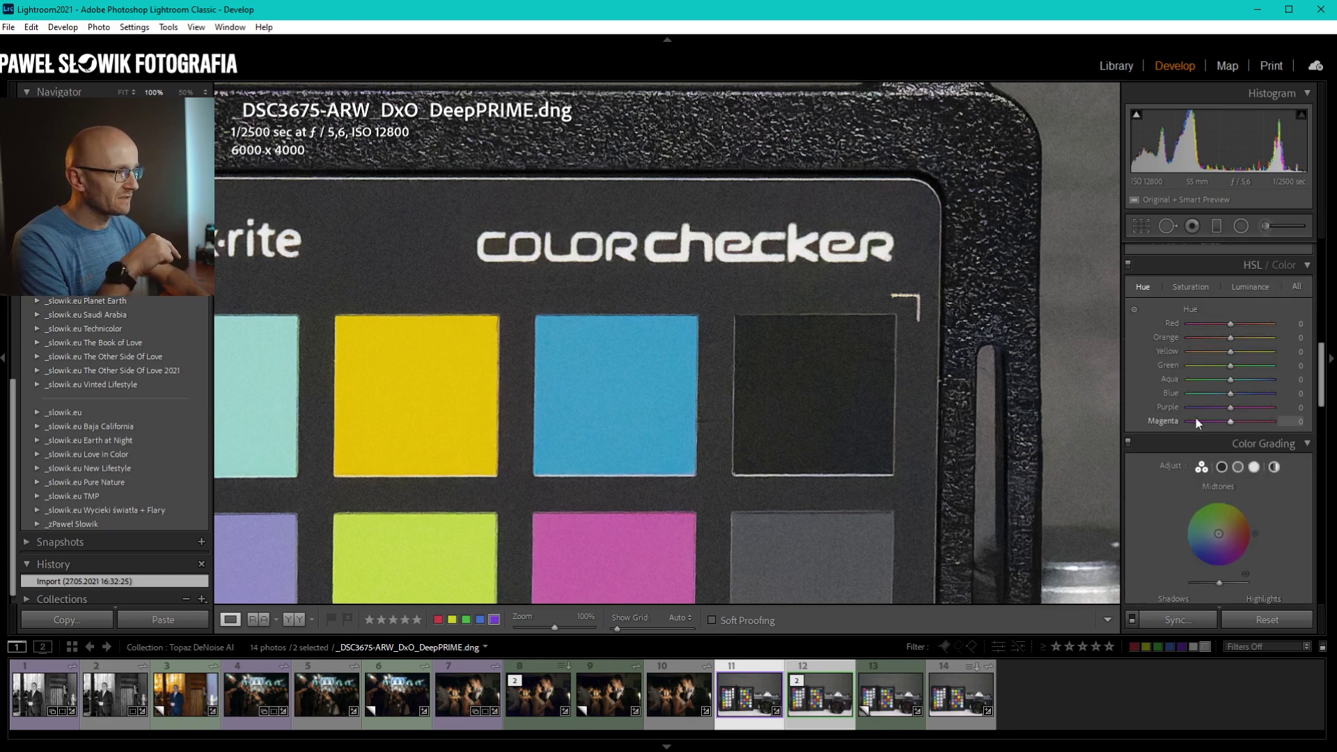
scroll(1197, 418, "up", 3)
scroll(1196, 418, "up", 3)
scroll(1195, 429, "up", 3)
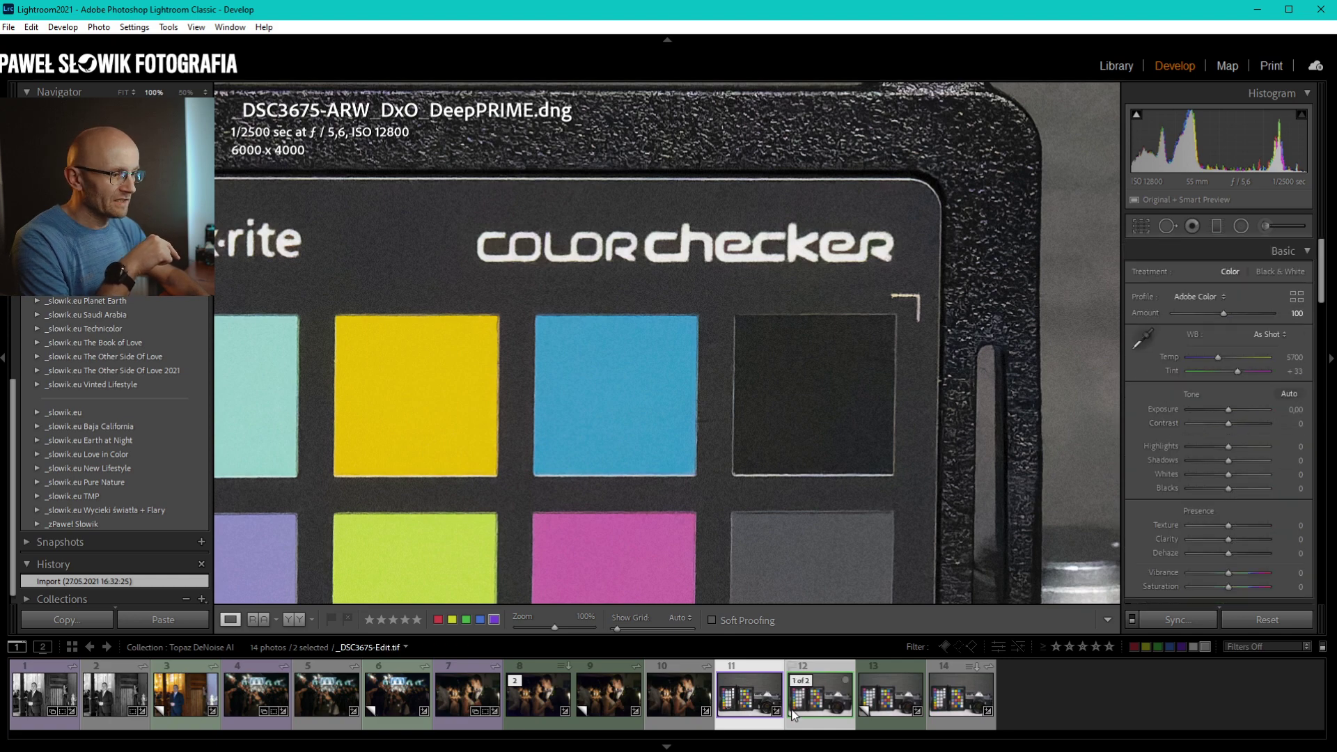
left_click(1117, 65)
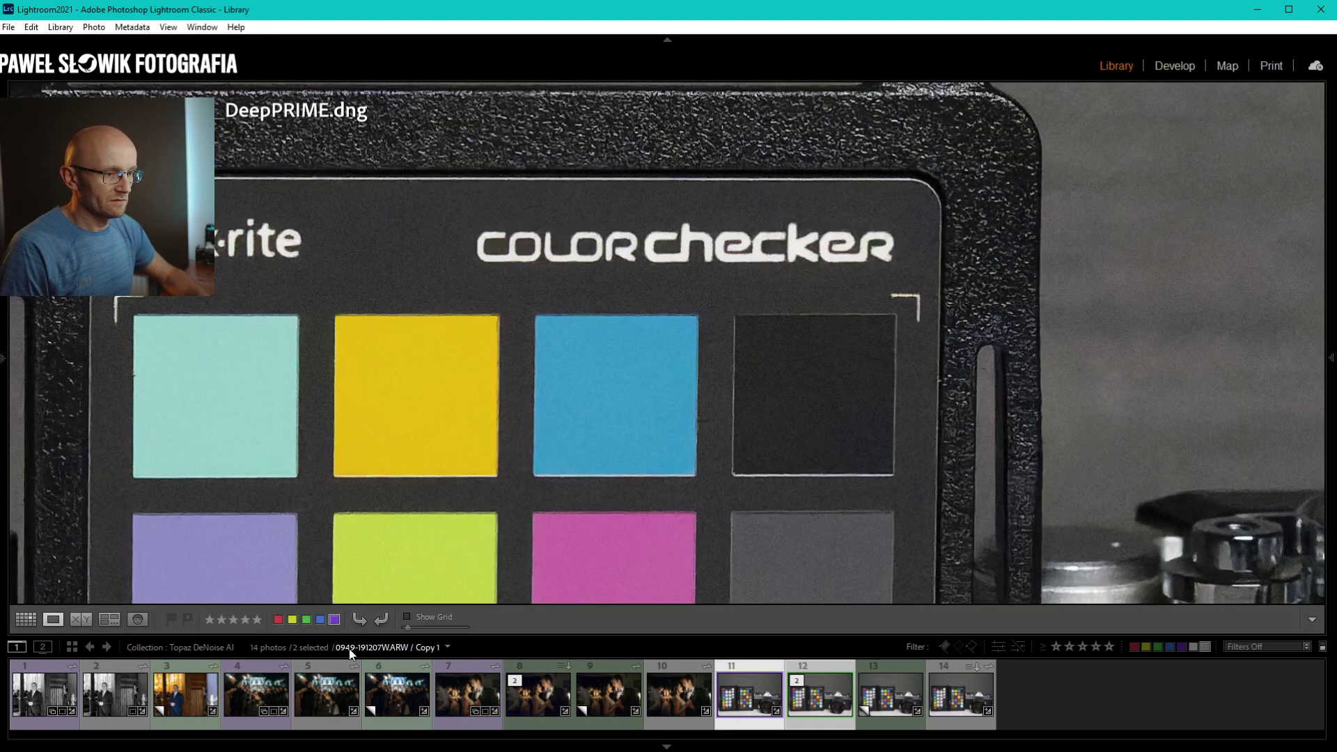
Return to the DNG-versus-TIF comparison and pan across the colour patches, hinge and ruler.
left_click(81, 619)
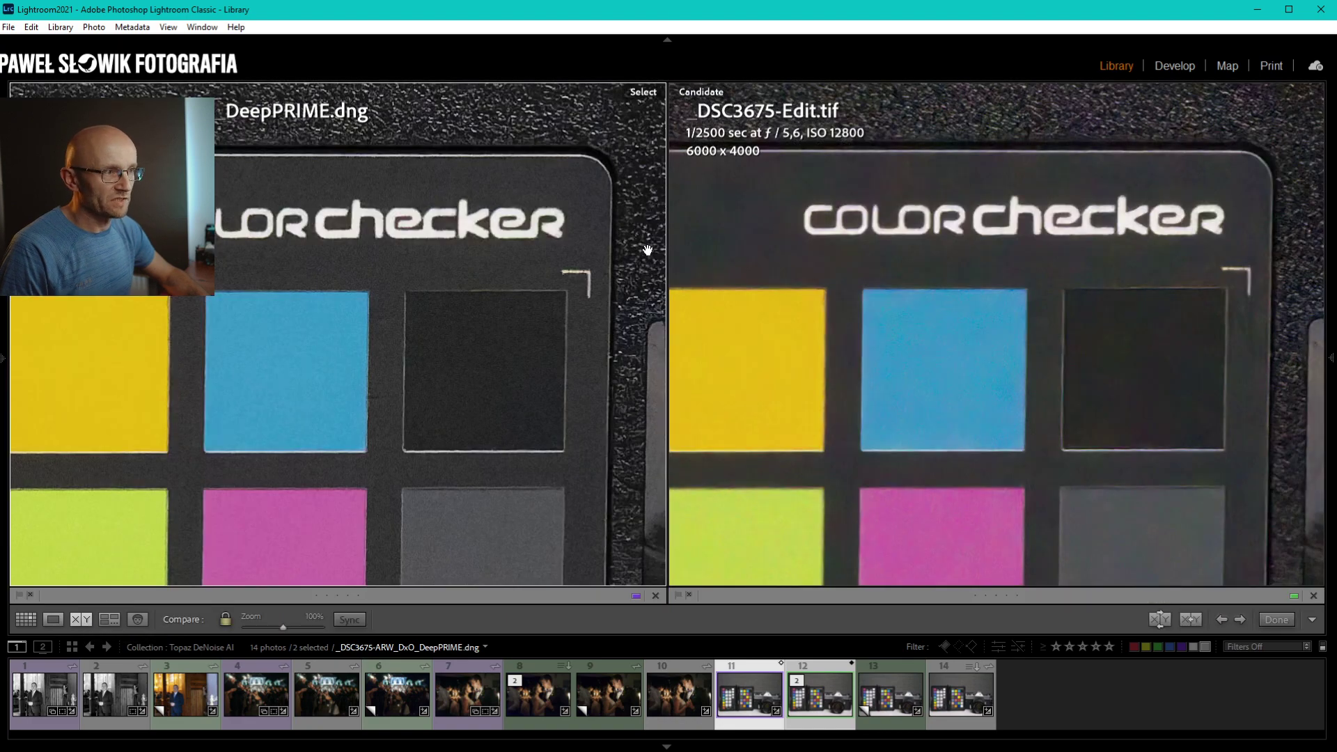
scroll(410, 328, "down", 1)
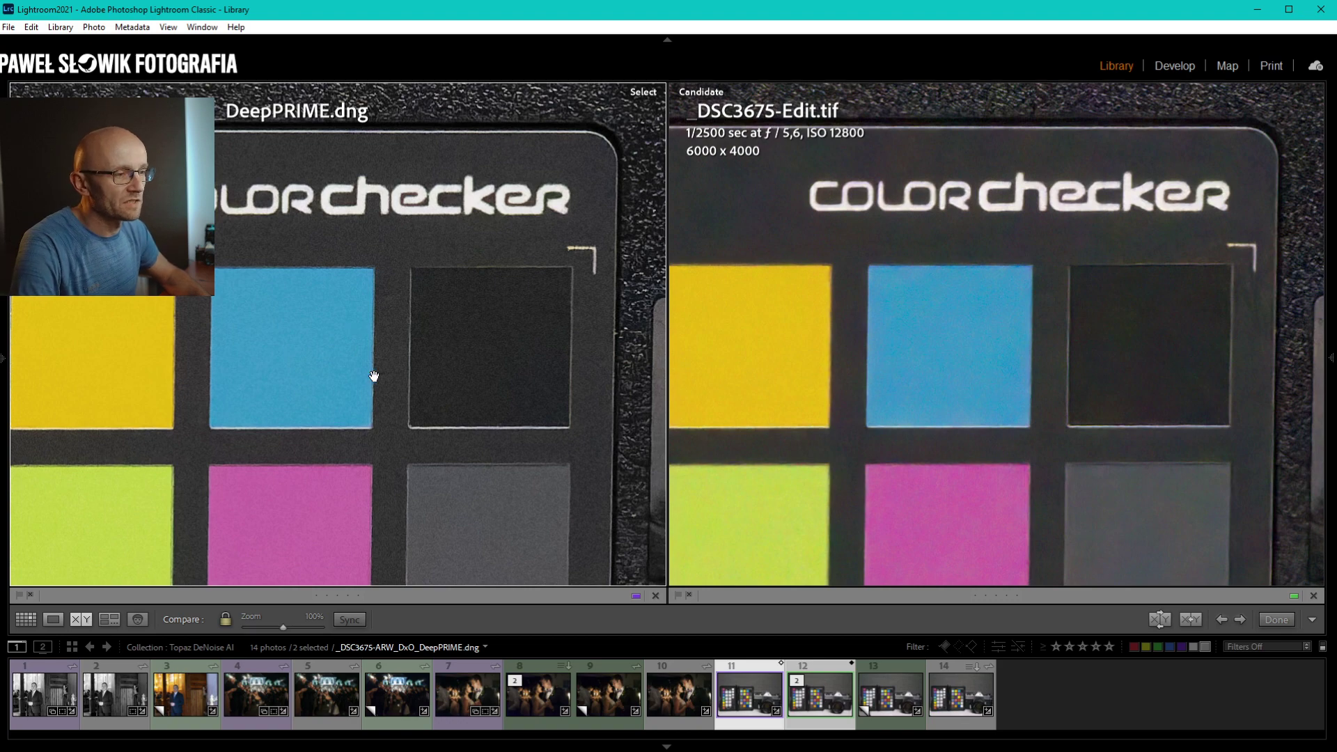
mouse_move(373, 375)
left_mouse_down()
mouse_move(427, 338)
mouse_move(430, 315)
left_mouse_up()
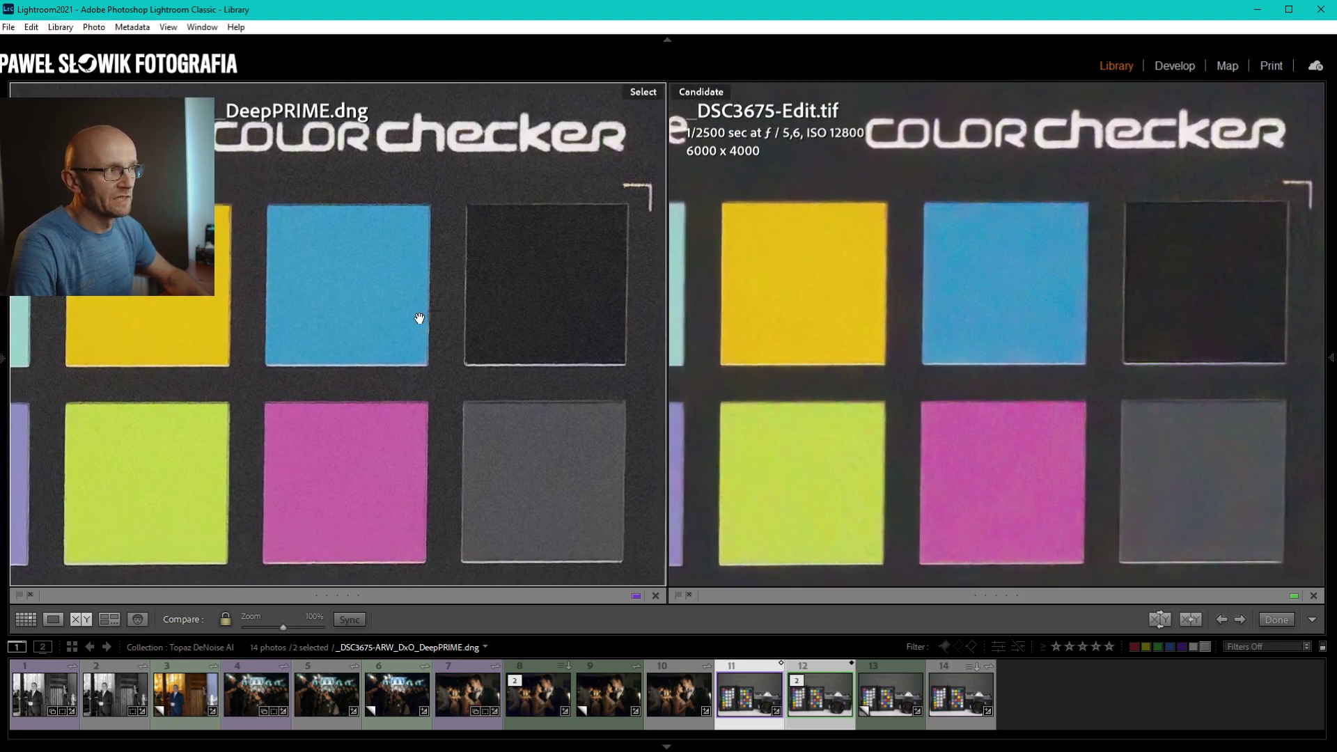
mouse_move(395, 157)
left_mouse_down()
mouse_move(322, 303)
mouse_move(627, 263)
mouse_move(1076, 126)
left_mouse_up()
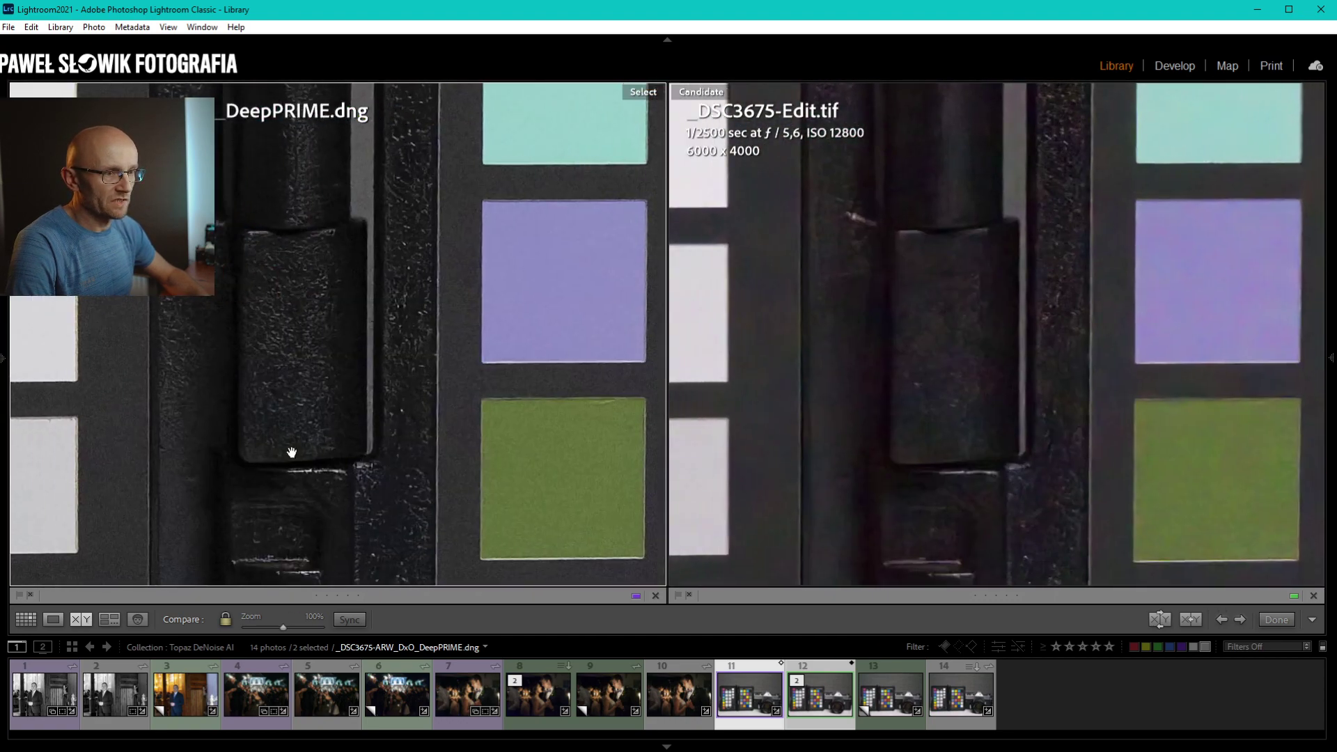
left_click_drag(292, 453, 1052, 228)
mouse_move(233, 361)
left_mouse_down()
mouse_move(575, 513)
mouse_move(462, 466)
left_mouse_up()
left_click_drag(415, 184, 381, 332)
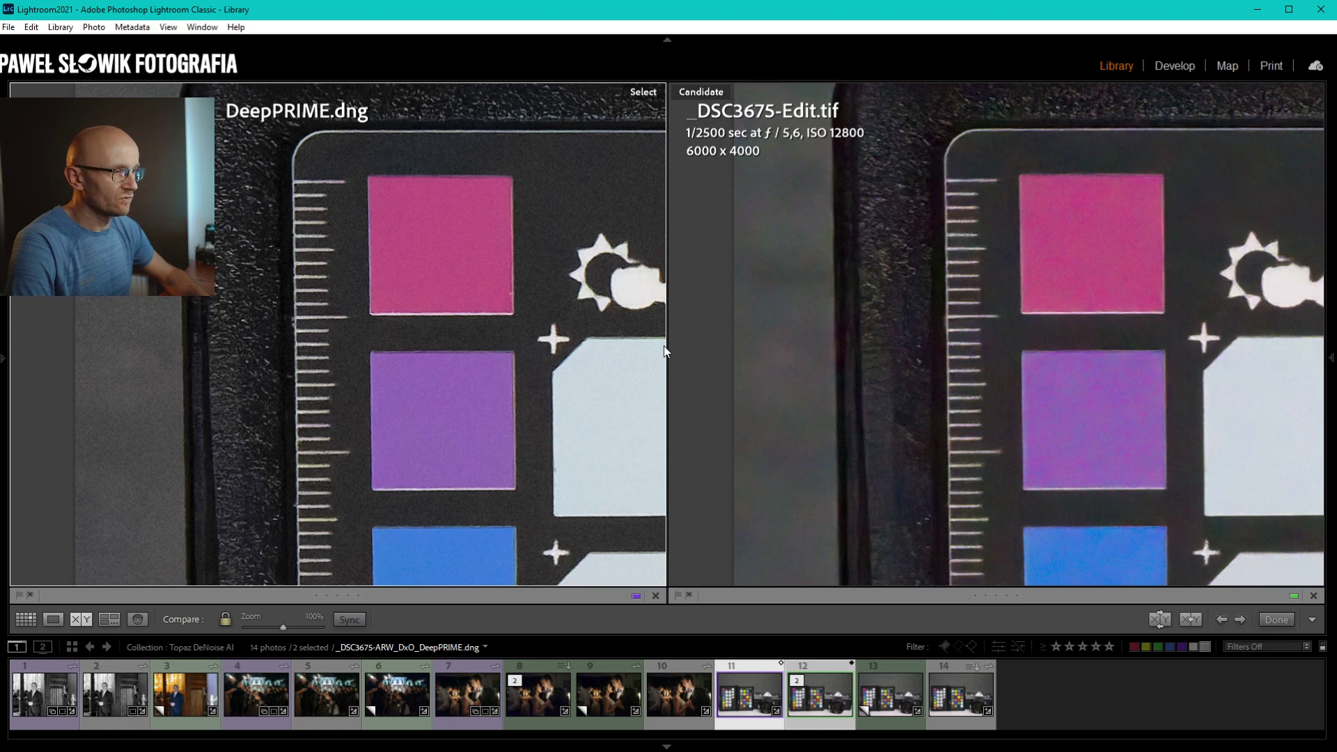
Pan both views past the x-rite logo and camera body to the atom logo and YASHICA lettering.
left_click_drag(665, 350, 284, 194)
left_click_drag(493, 458, 432, 209)
mouse_move(487, 432)
left_mouse_down()
mouse_move(409, 140)
mouse_move(542, 159)
left_mouse_up()
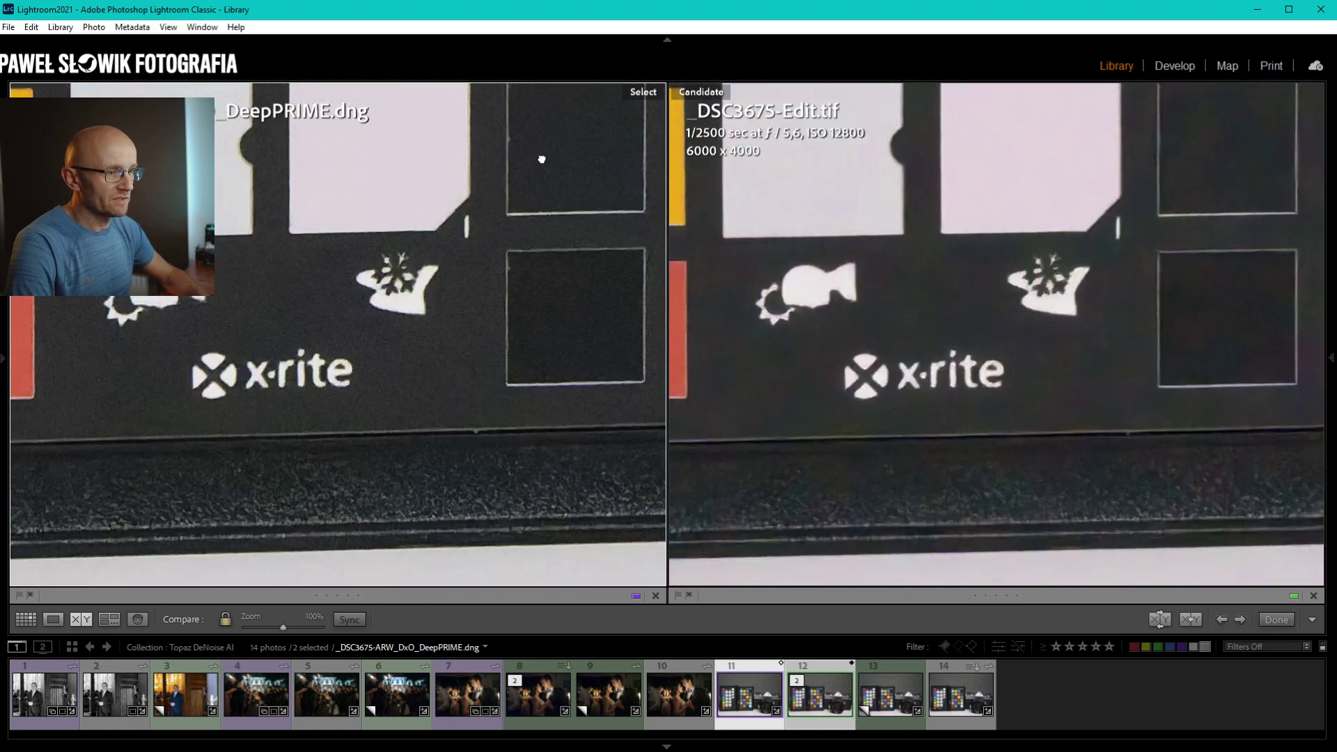
mouse_move(604, 347)
left_mouse_down()
mouse_move(490, 299)
mouse_move(99, 320)
left_mouse_up()
mouse_move(482, 313)
left_mouse_down()
mouse_move(343, 334)
mouse_move(223, 416)
left_mouse_up()
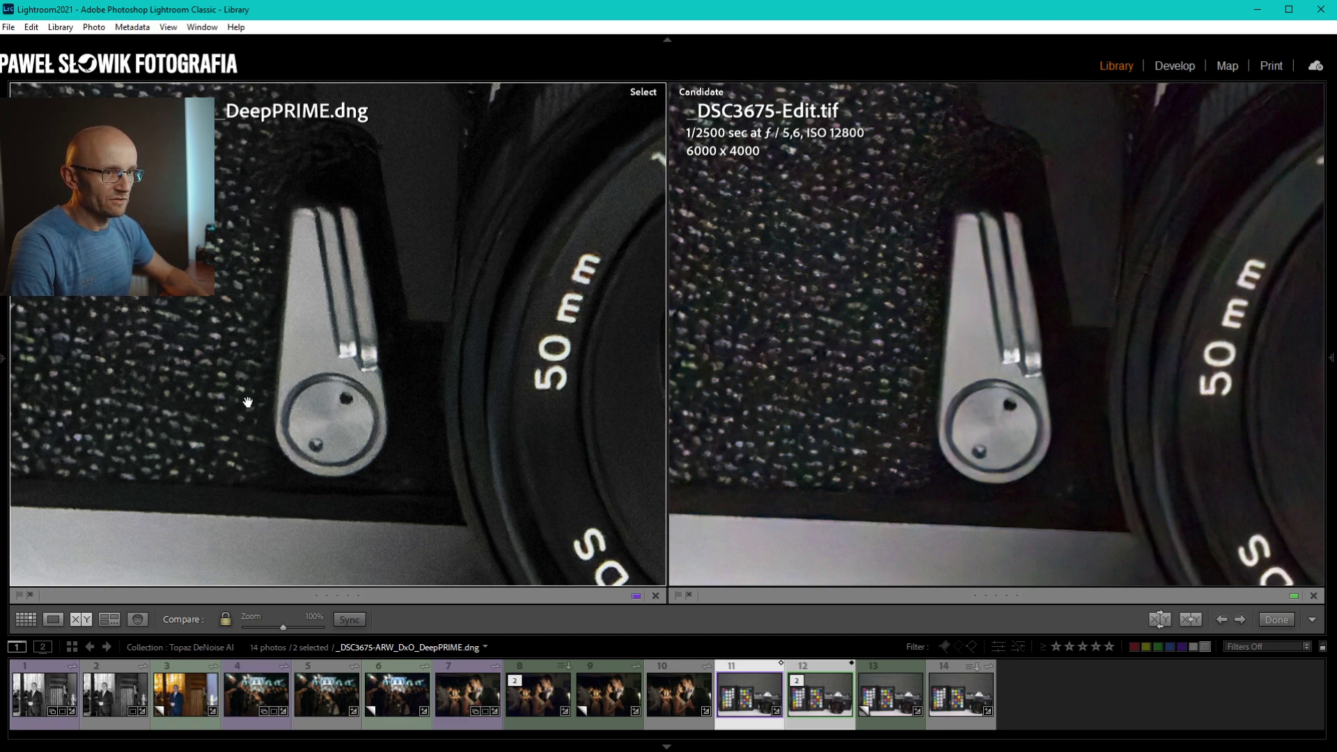
mouse_move(876, 297)
left_mouse_down()
mouse_move(926, 453)
mouse_move(870, 451)
left_mouse_up()
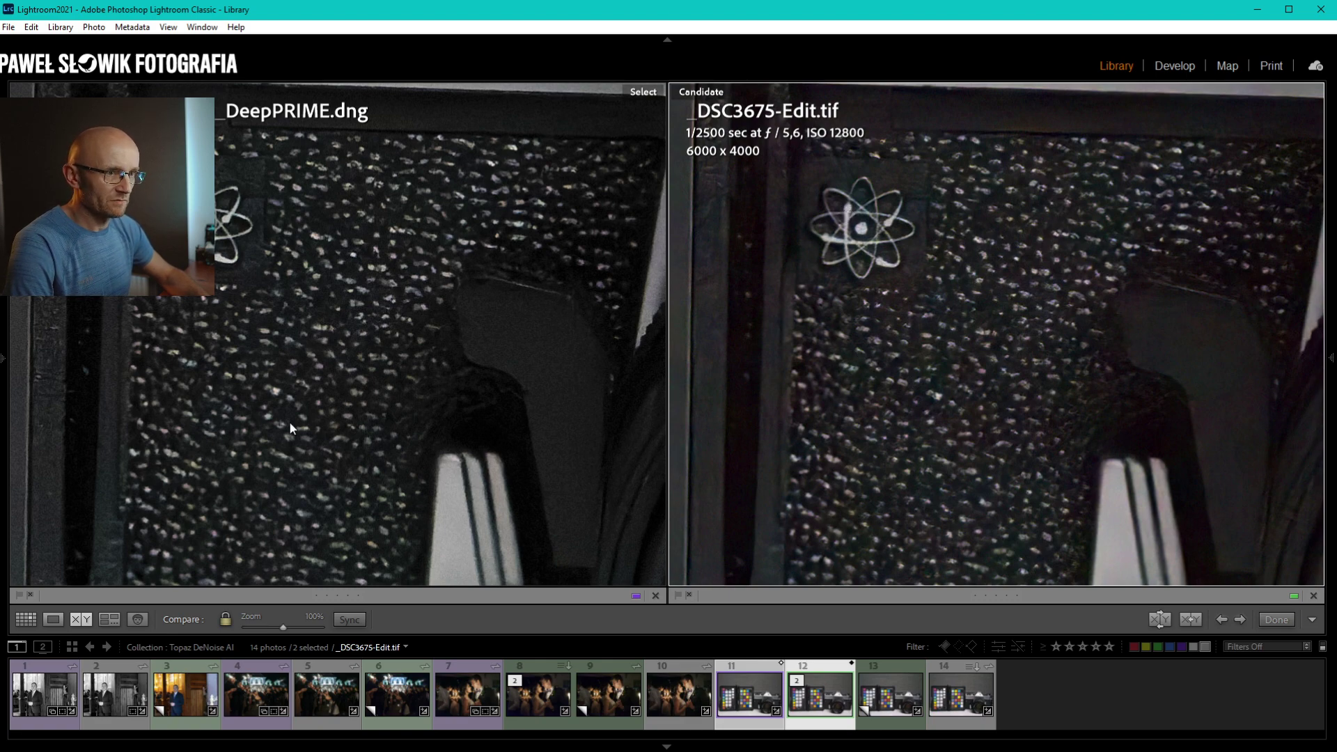
mouse_move(584, 326)
left_mouse_down()
mouse_move(501, 215)
mouse_move(547, 388)
mouse_move(489, 397)
mouse_move(487, 378)
left_mouse_up()
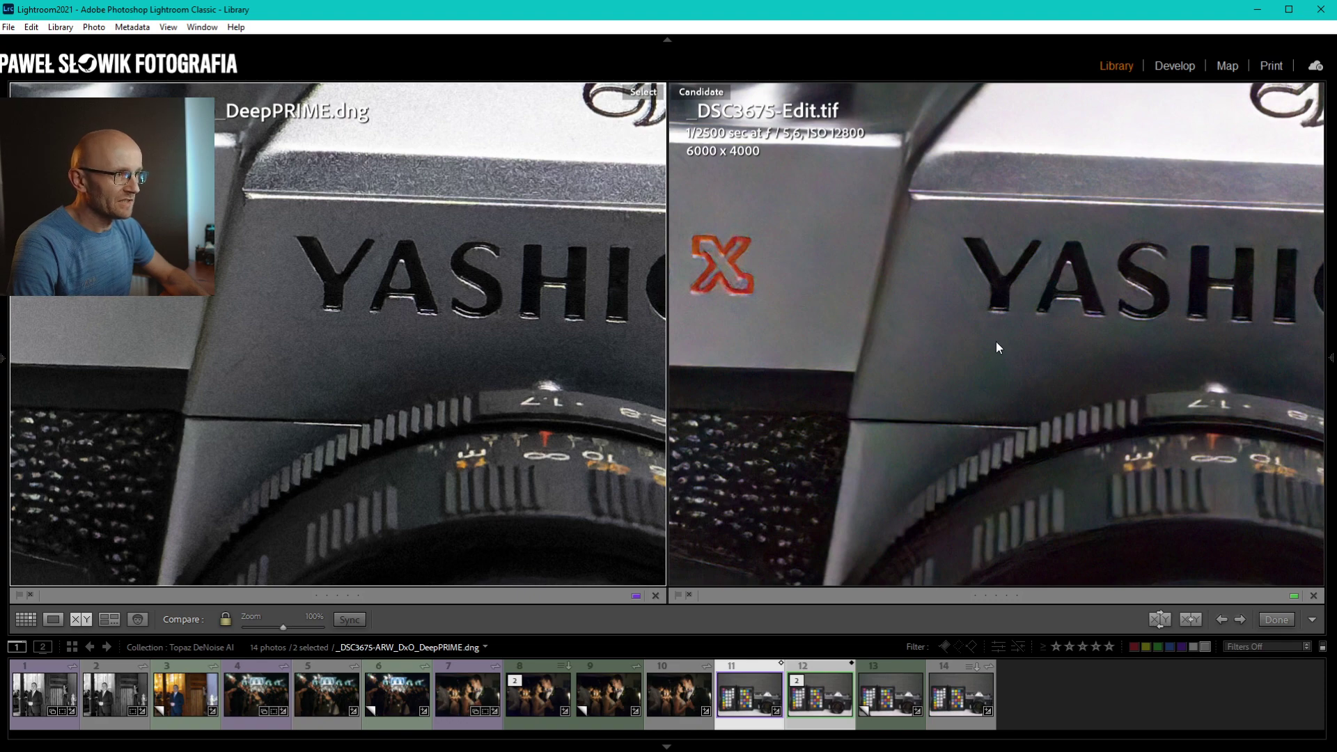
Pan both compared photos past the top dial until the TL ELECTRO X lettering shows.
left_click_drag(1003, 337, 1078, 440)
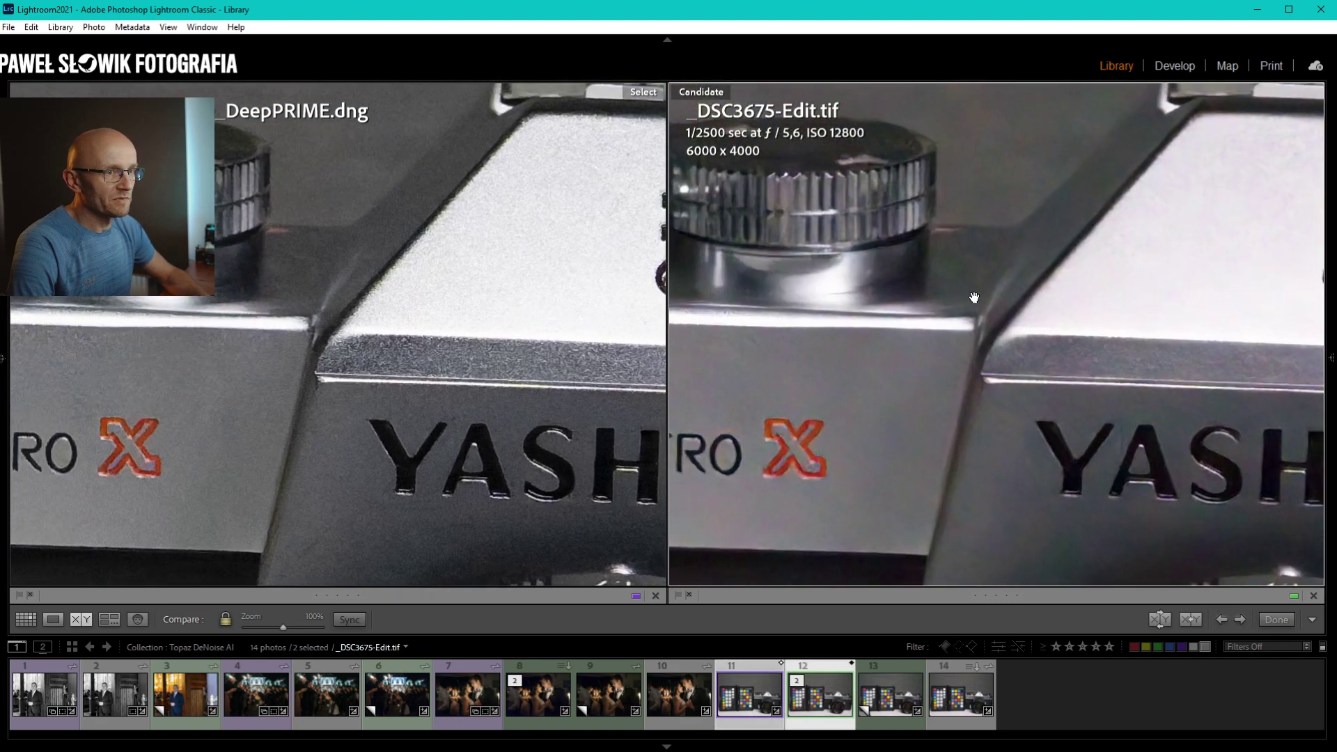
scroll(1078, 440, "up", 3)
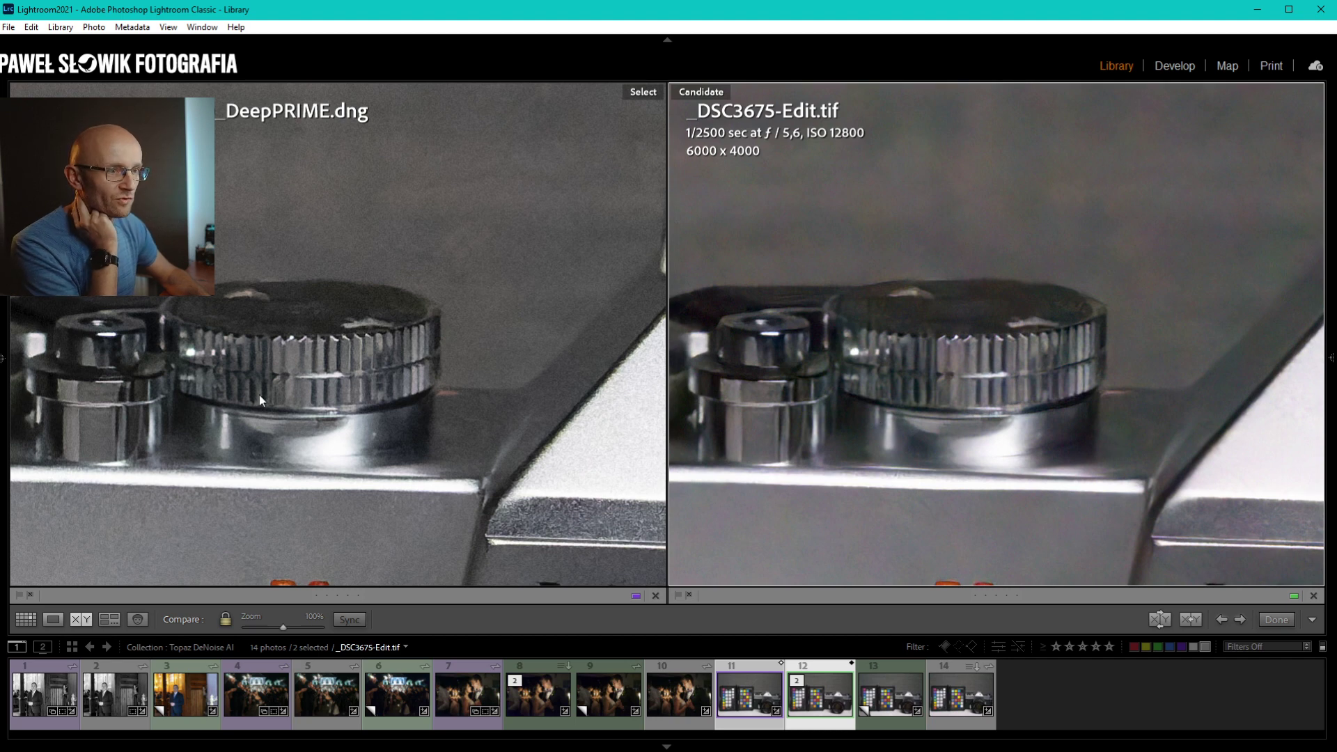
mouse_move(128, 327)
left_mouse_down()
mouse_move(285, 318)
mouse_move(280, 252)
left_mouse_up()
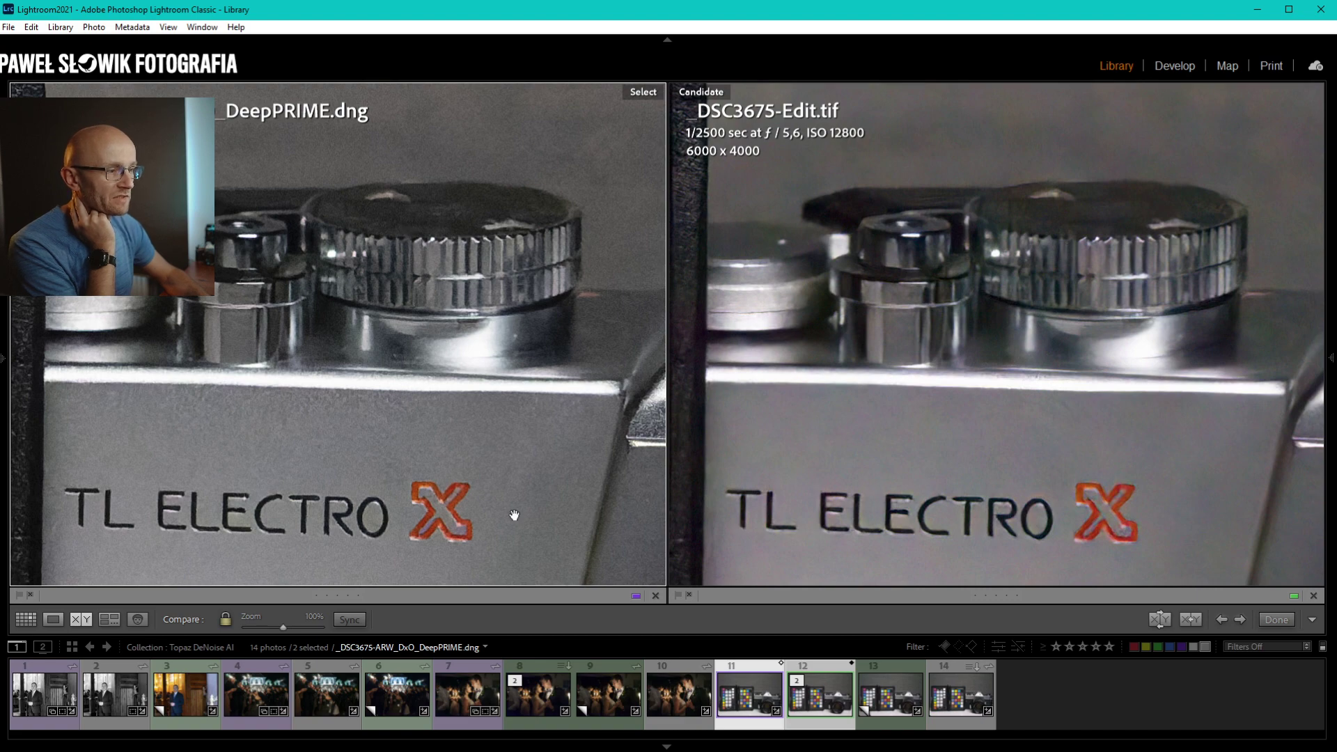
mouse_move(514, 516)
left_mouse_down()
mouse_move(499, 322)
mouse_move(538, 333)
left_mouse_up()
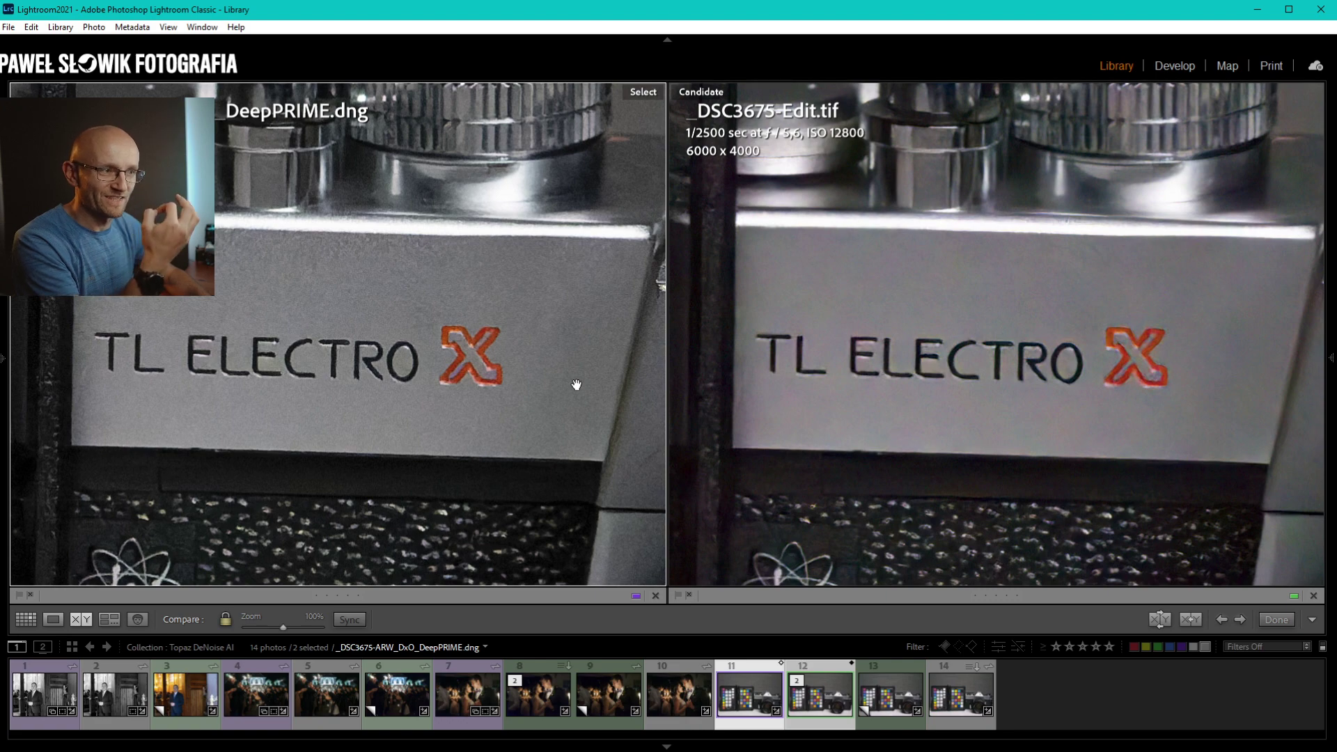
left_click_drag(577, 384, 566, 383)
Zoom to 100% on the Yashica lens and YASHICA text, pan across it, then return to Fit.
left_click(625, 266)
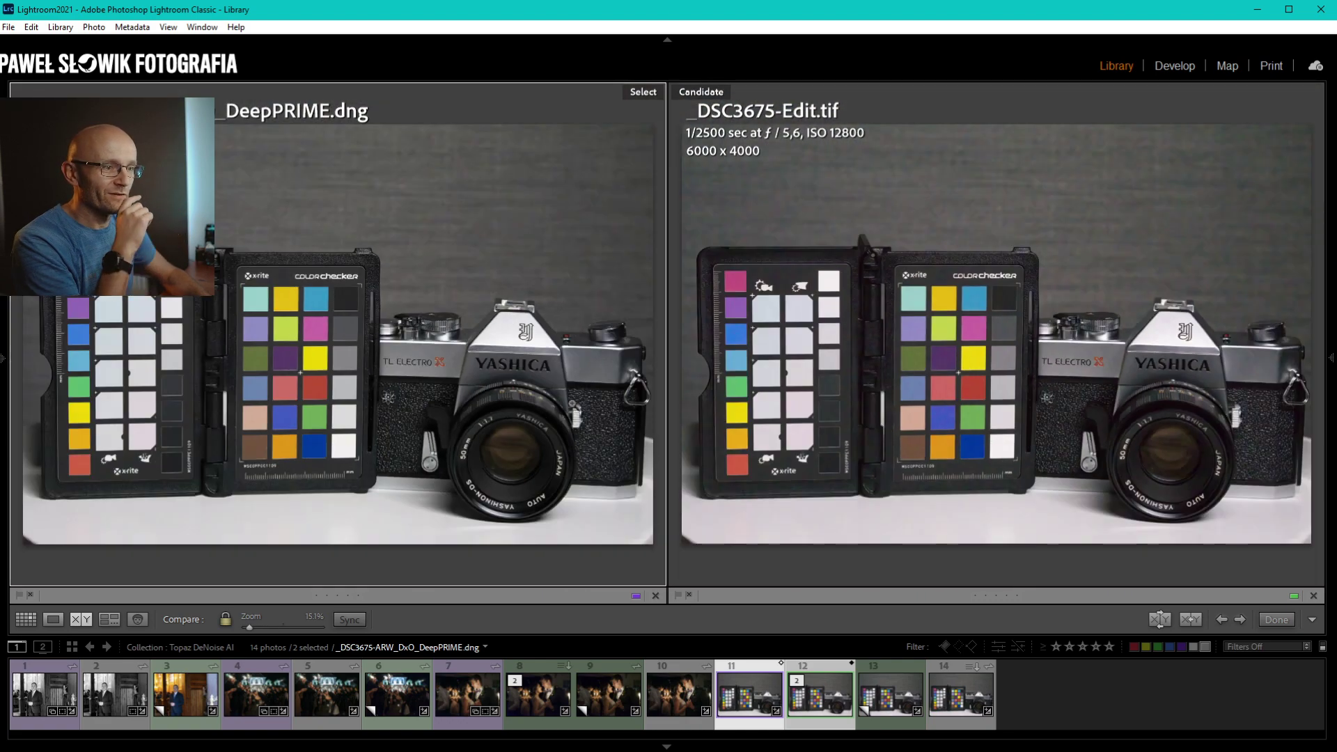
left_click(497, 439)
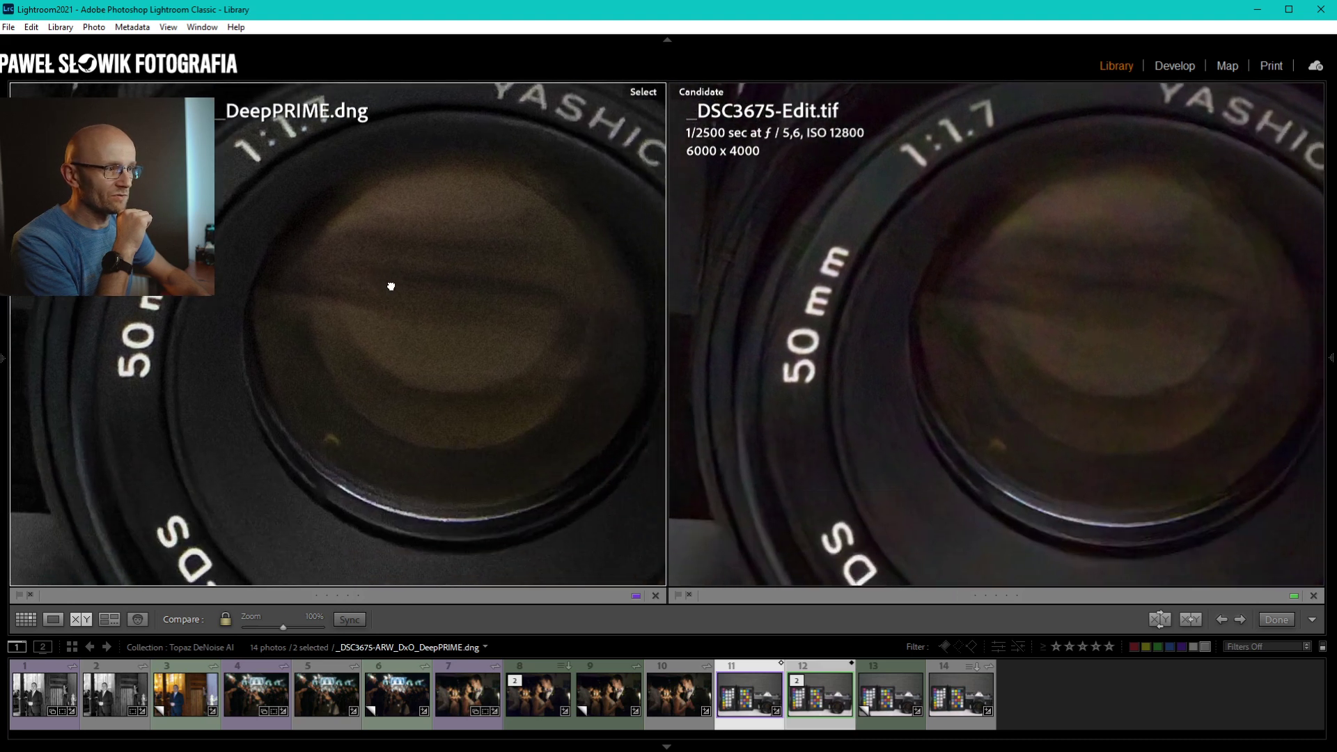
left_click_drag(529, 488, 355, 299)
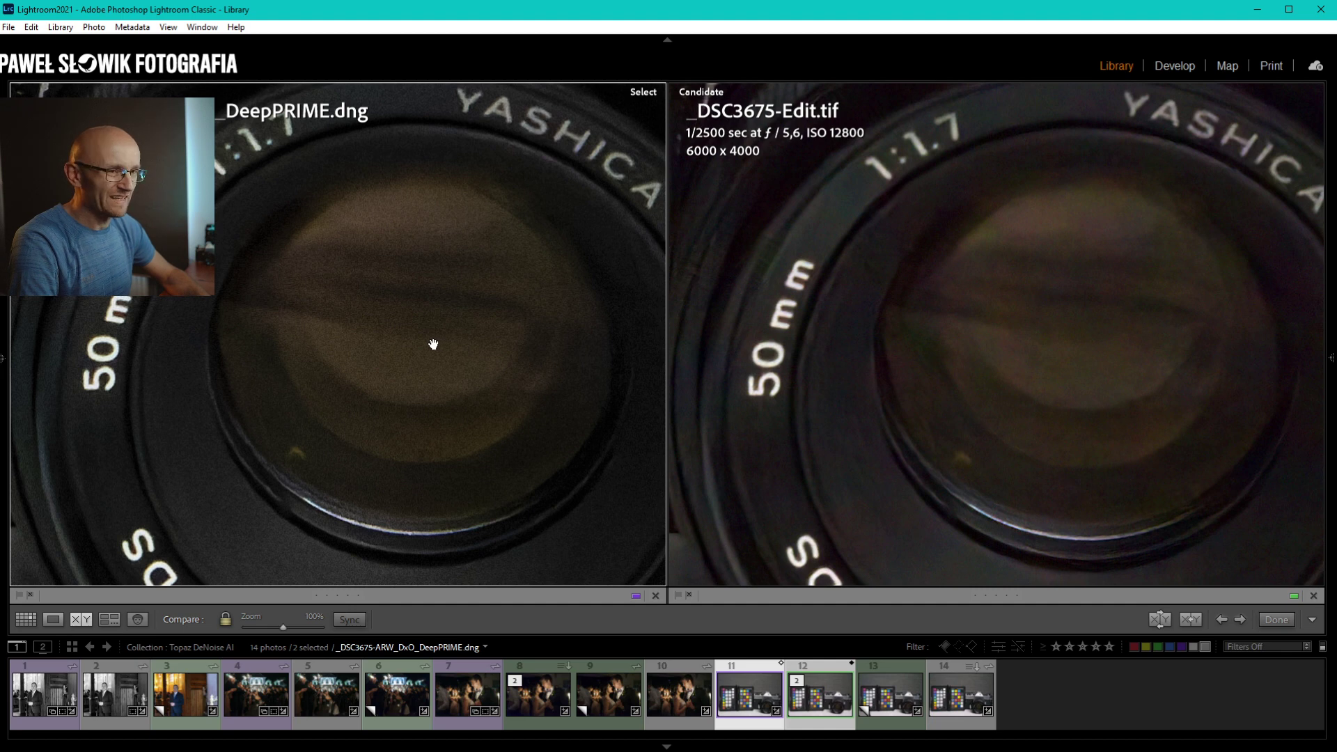
left_click_drag(437, 338, 373, 353)
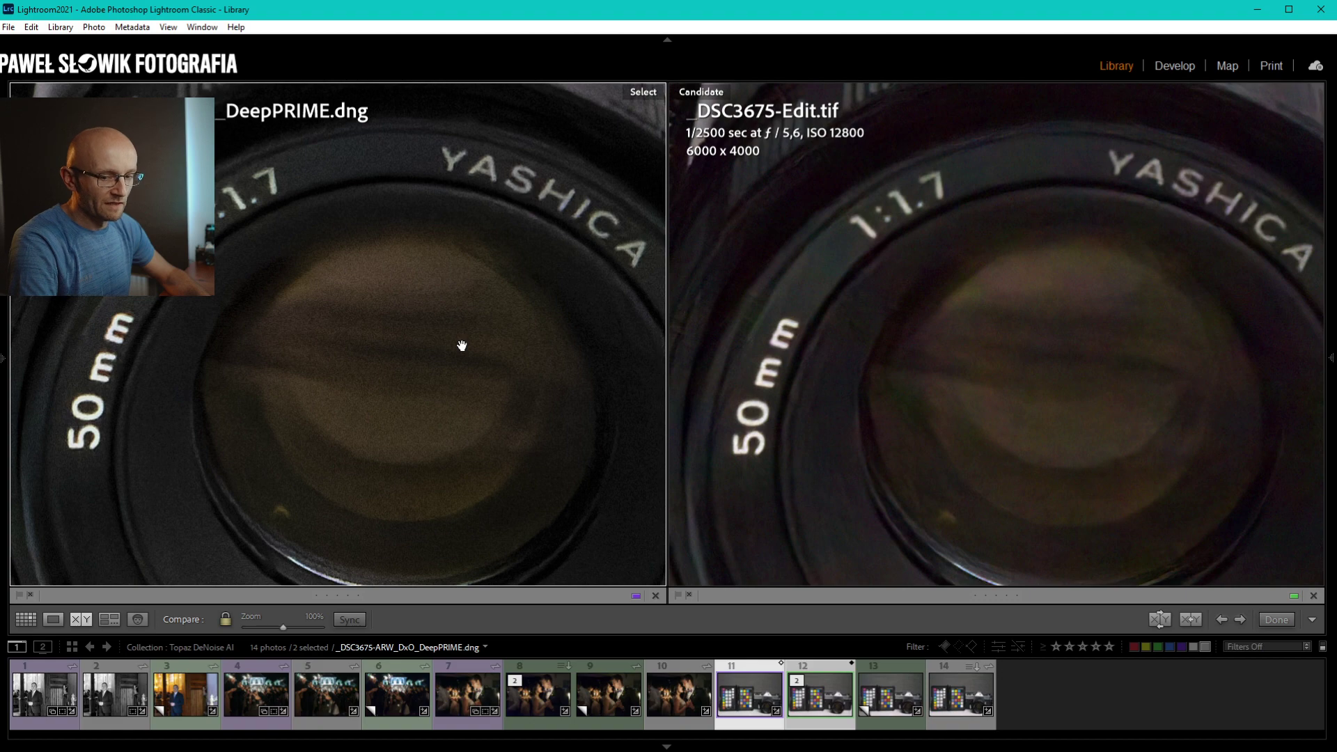
left_click(463, 343)
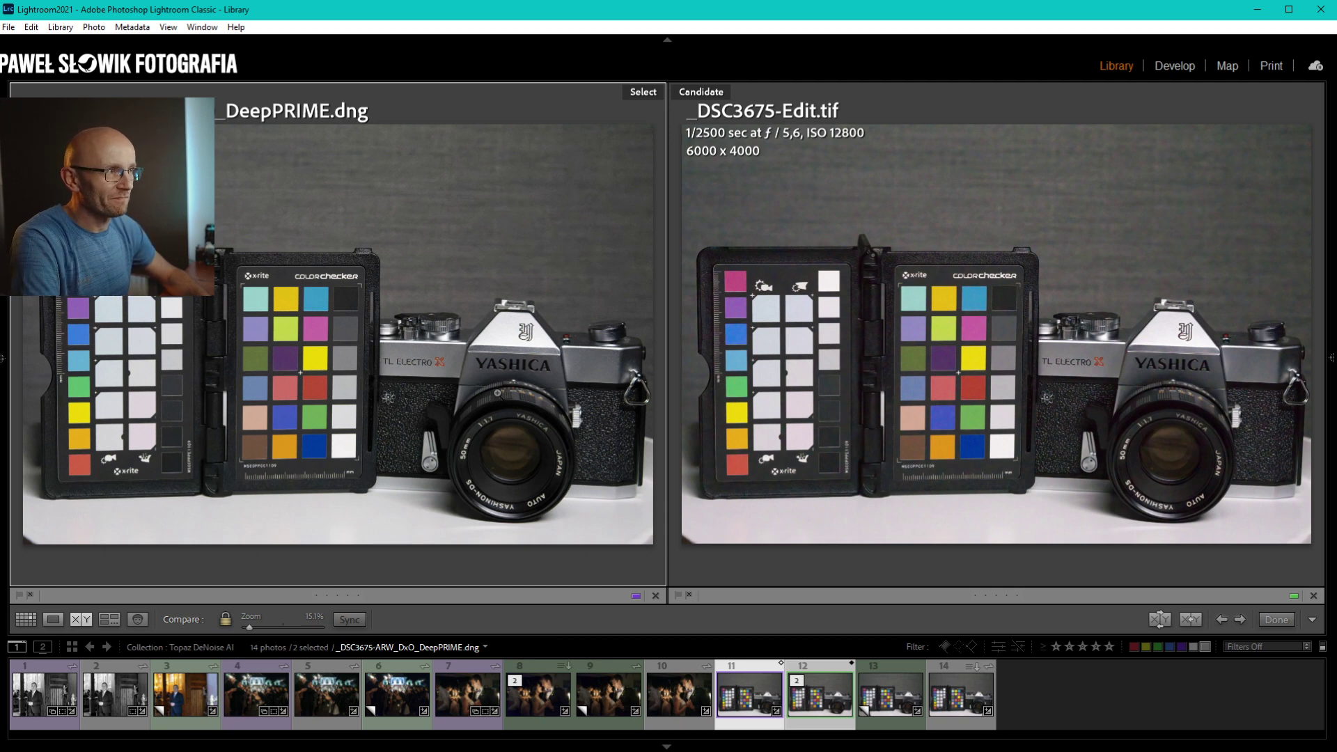
left_click(1258, 148)
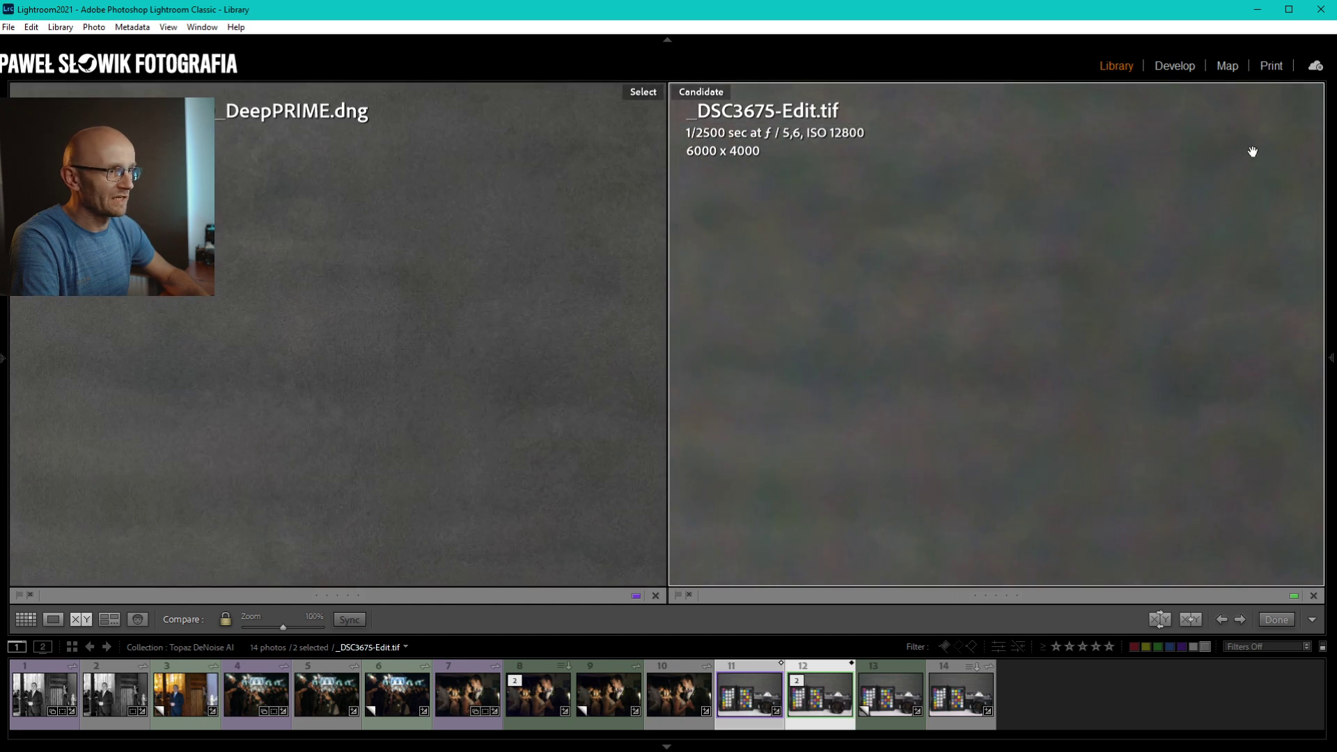
left_click_drag(1252, 152, 893, 293)
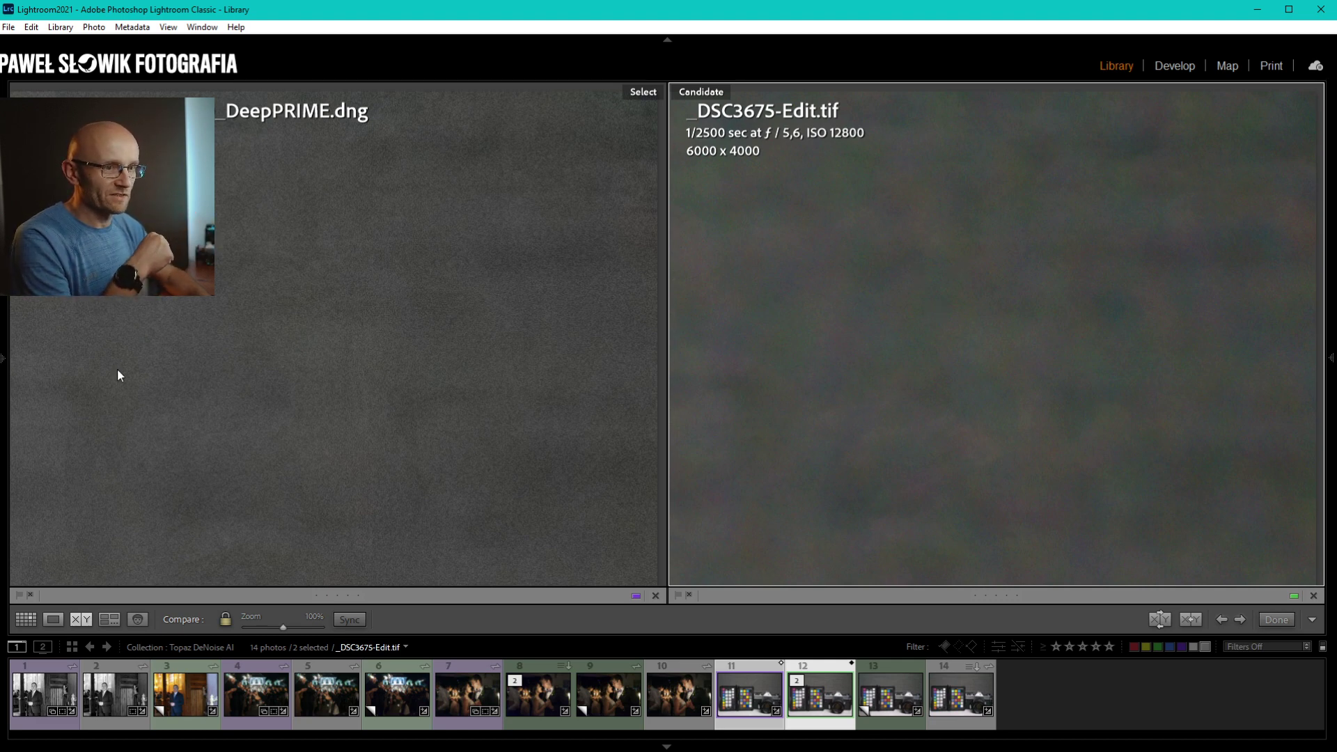
left_click(466, 422)
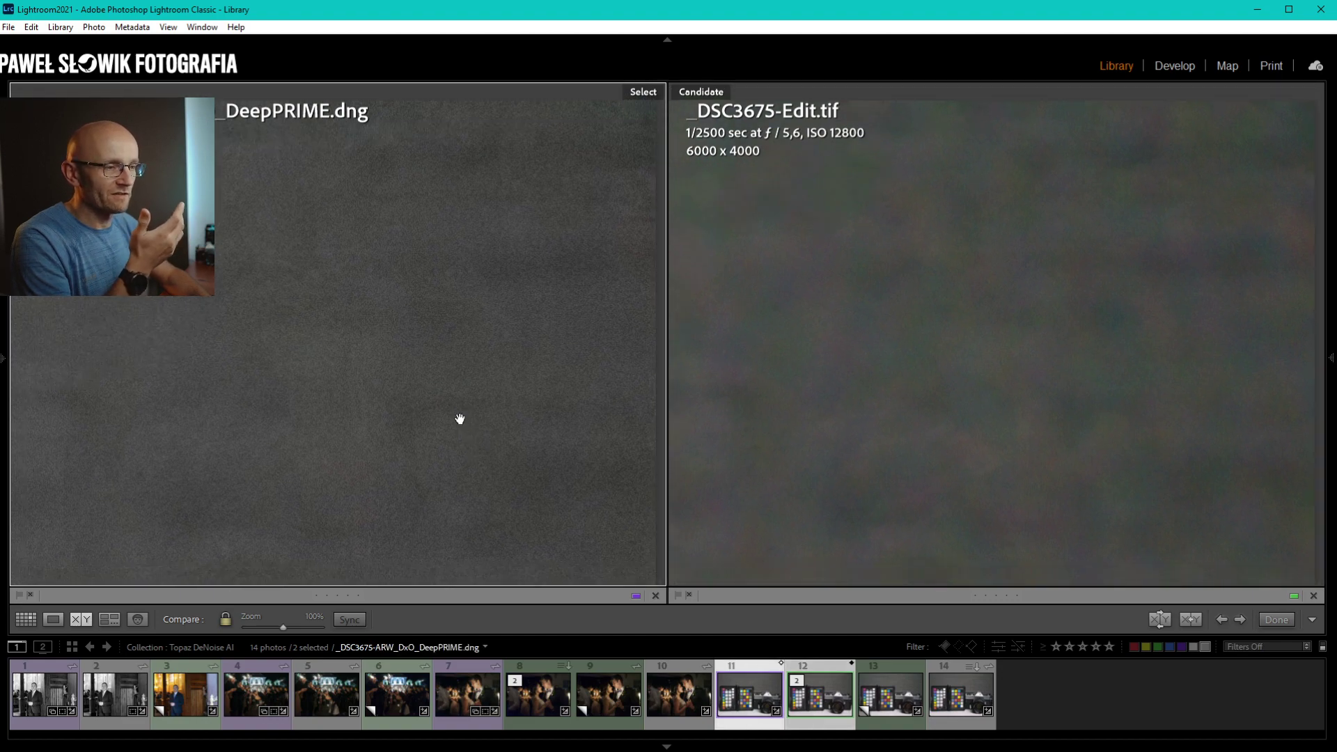
left_click(460, 416)
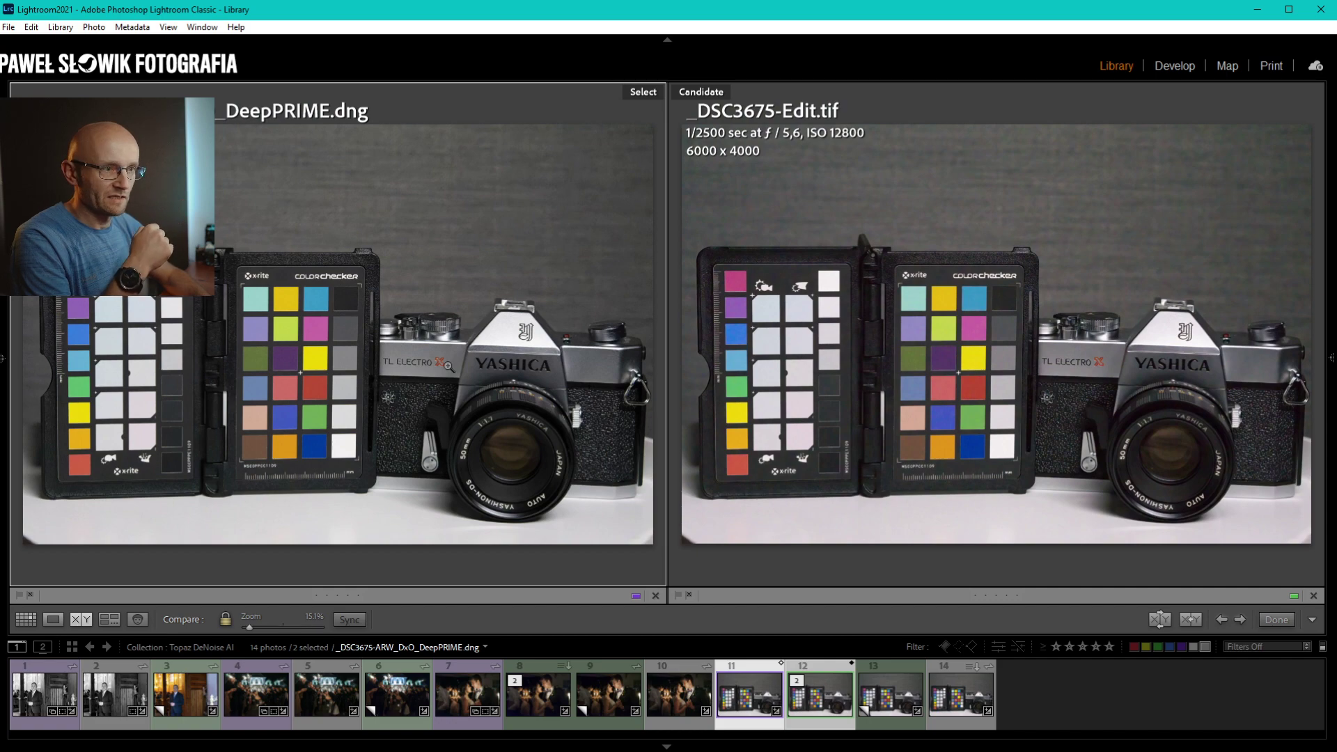
mouse_move(447, 366)
left_mouse_down()
mouse_move(560, 368)
mouse_move(576, 436)
mouse_move(572, 392)
left_mouse_up()
left_click(572, 392)
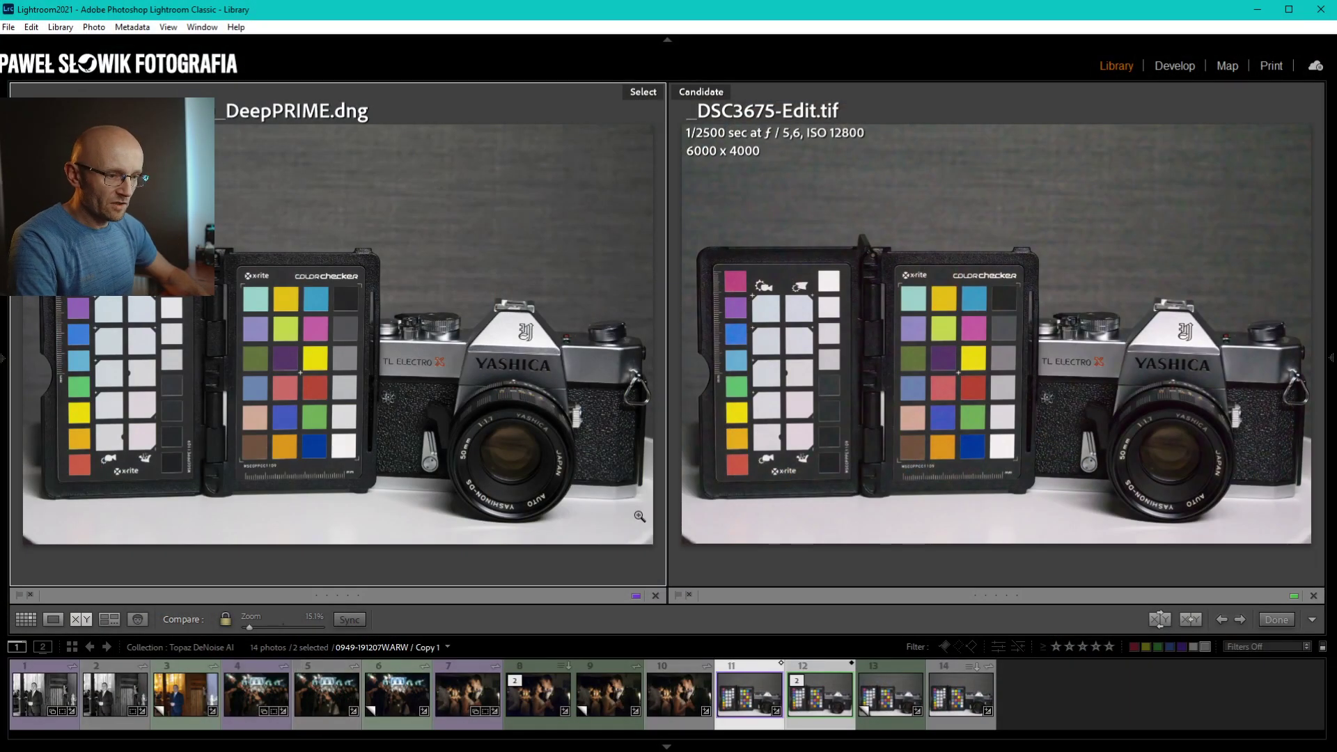
key("g")
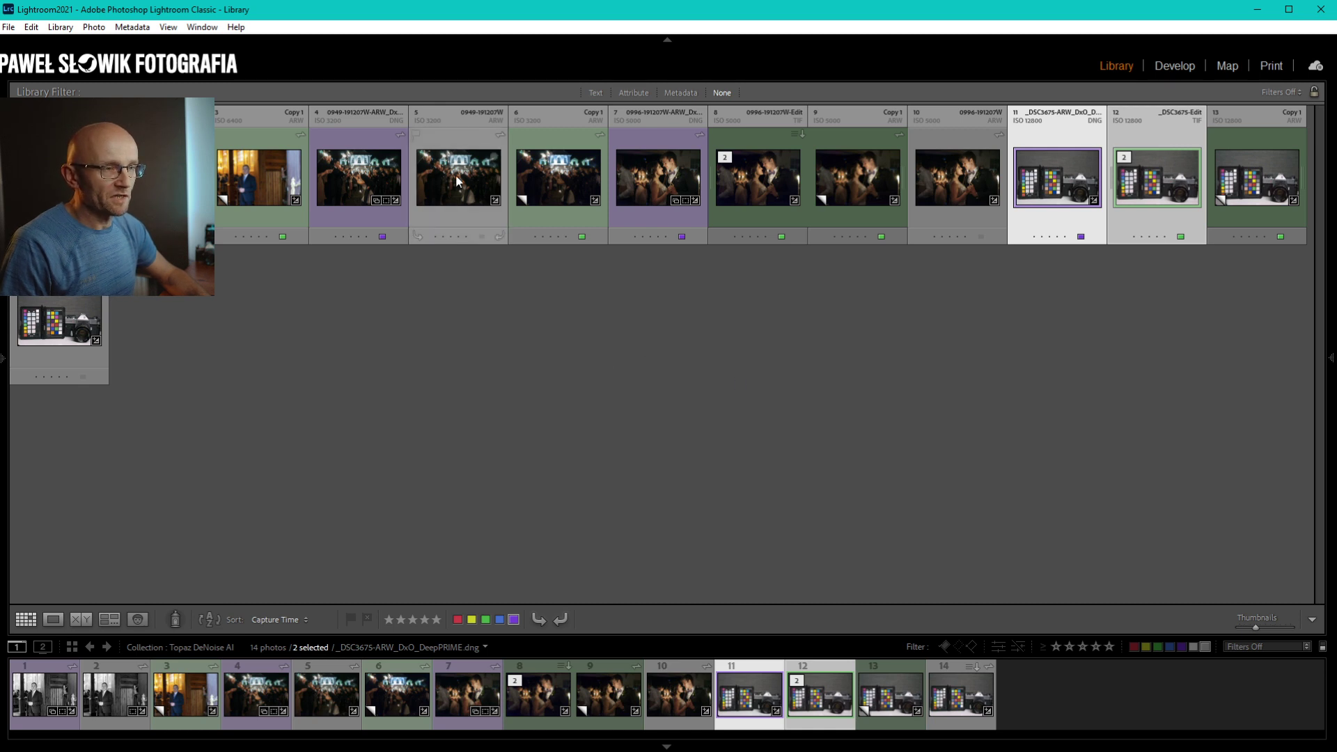
mouse_move(257, 178)
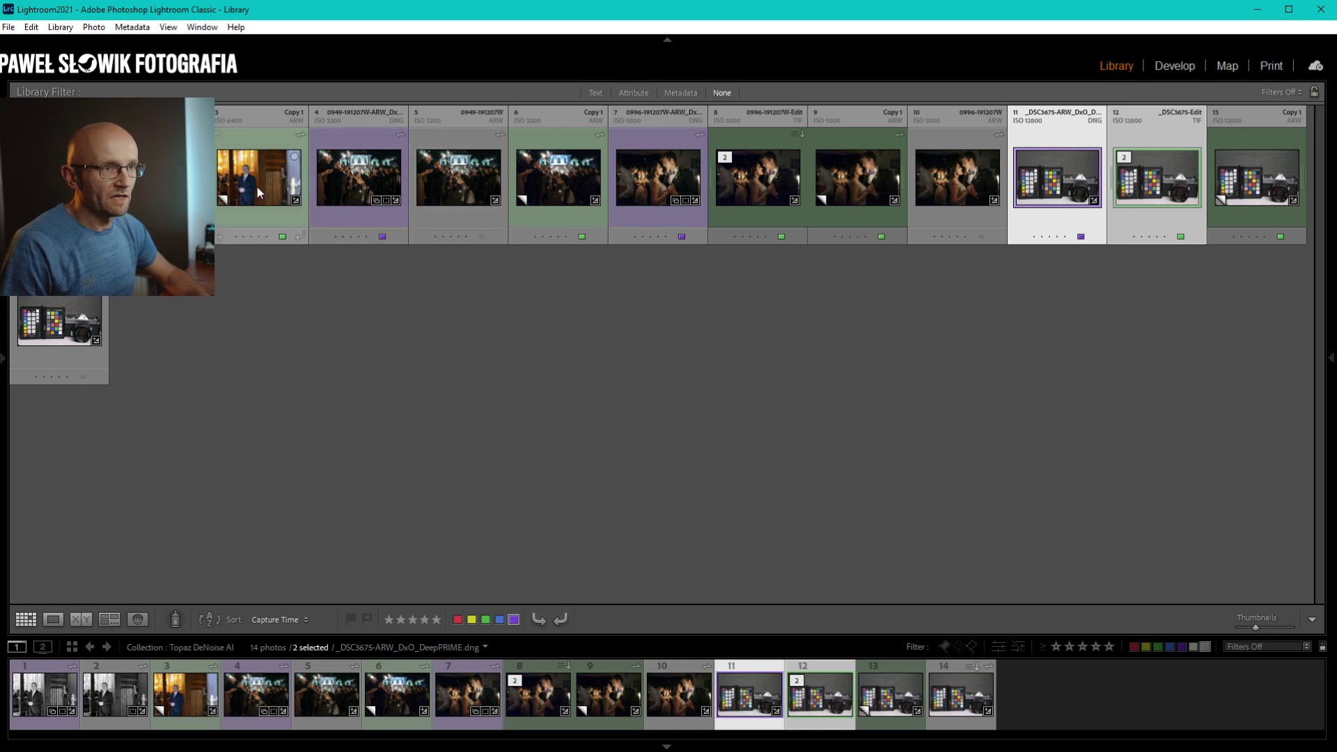
left_click(794, 317)
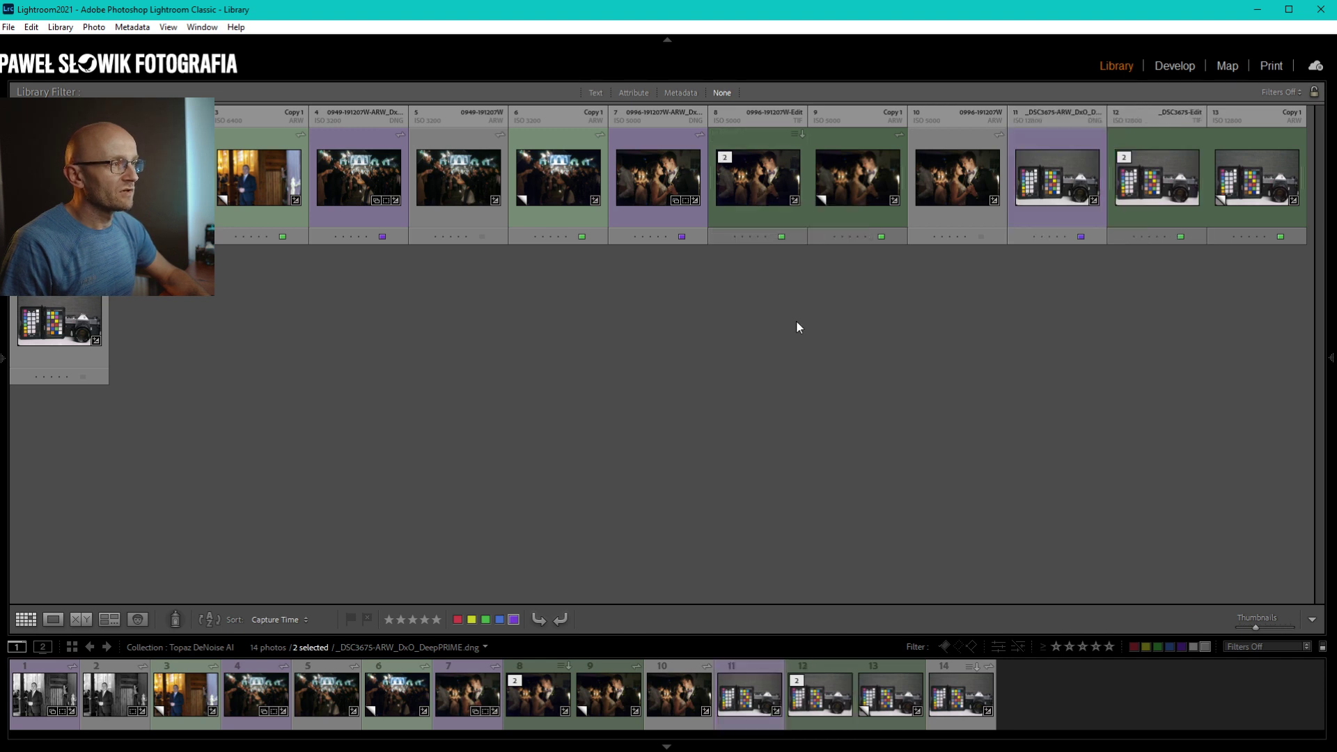
left_click(246, 177)
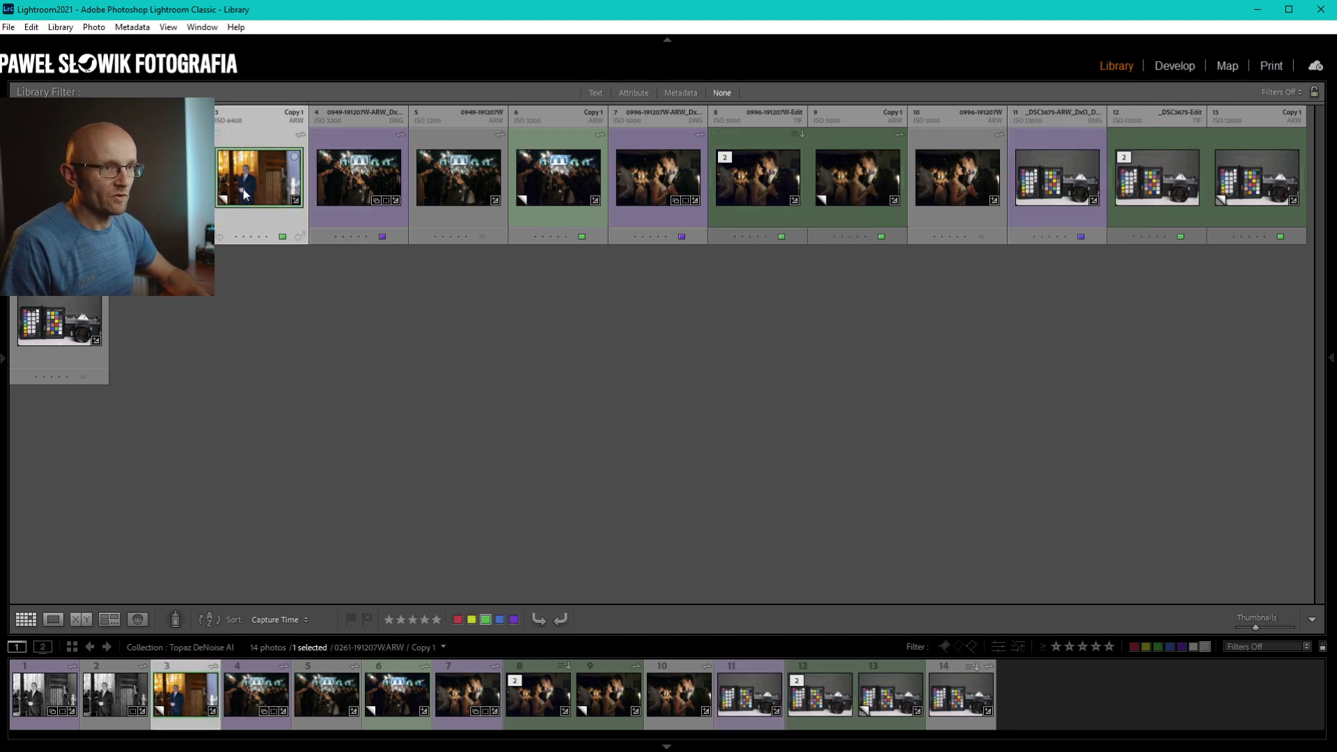
View the DeNoise AI product page in Firefox, then return to Lightroom's grid with nothing selected.
key("alt+Tab")
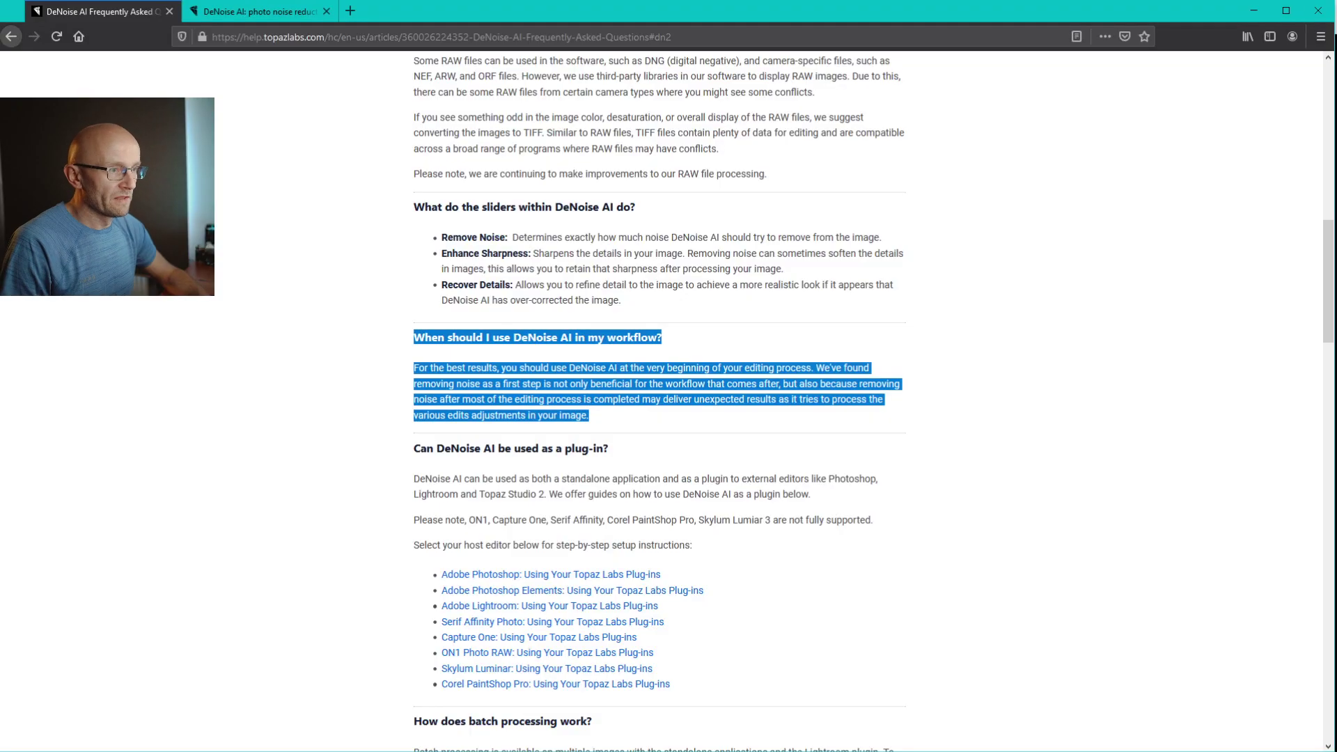
left_click(269, 11)
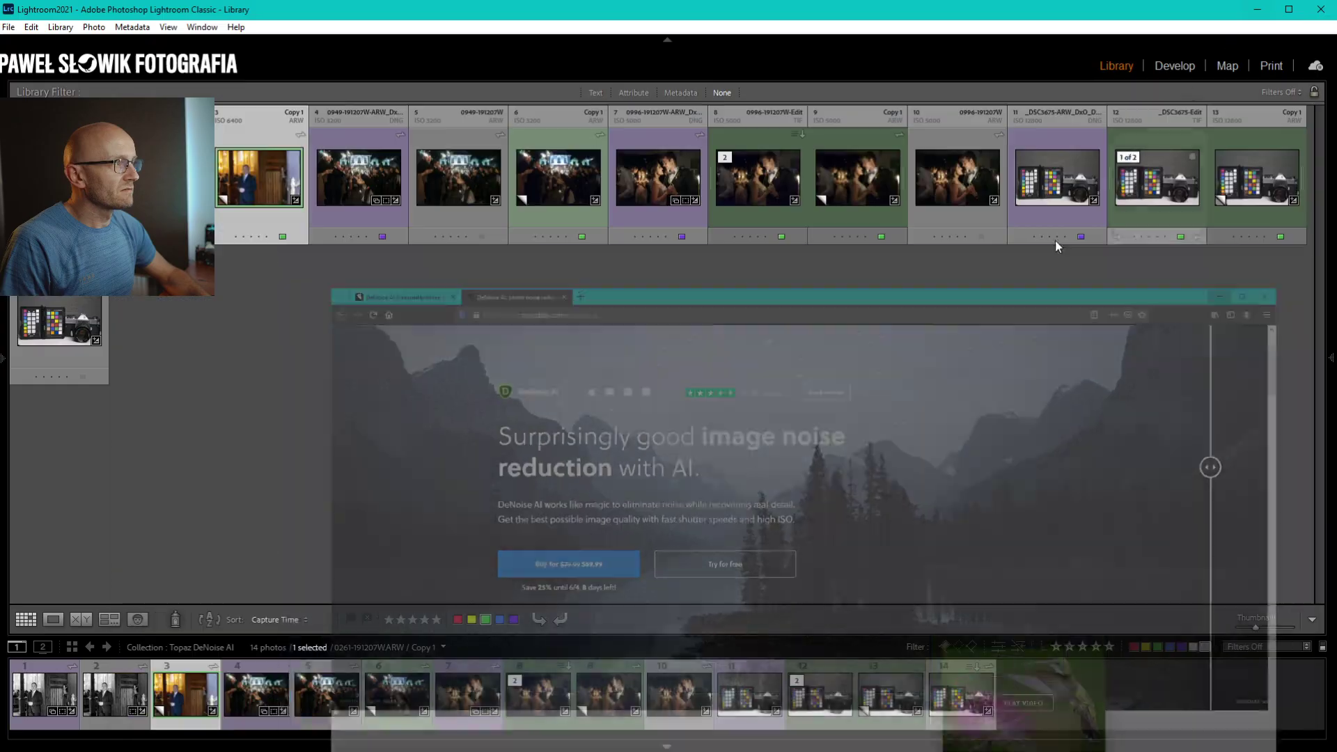
left_click(1254, 10)
left_click(754, 394)
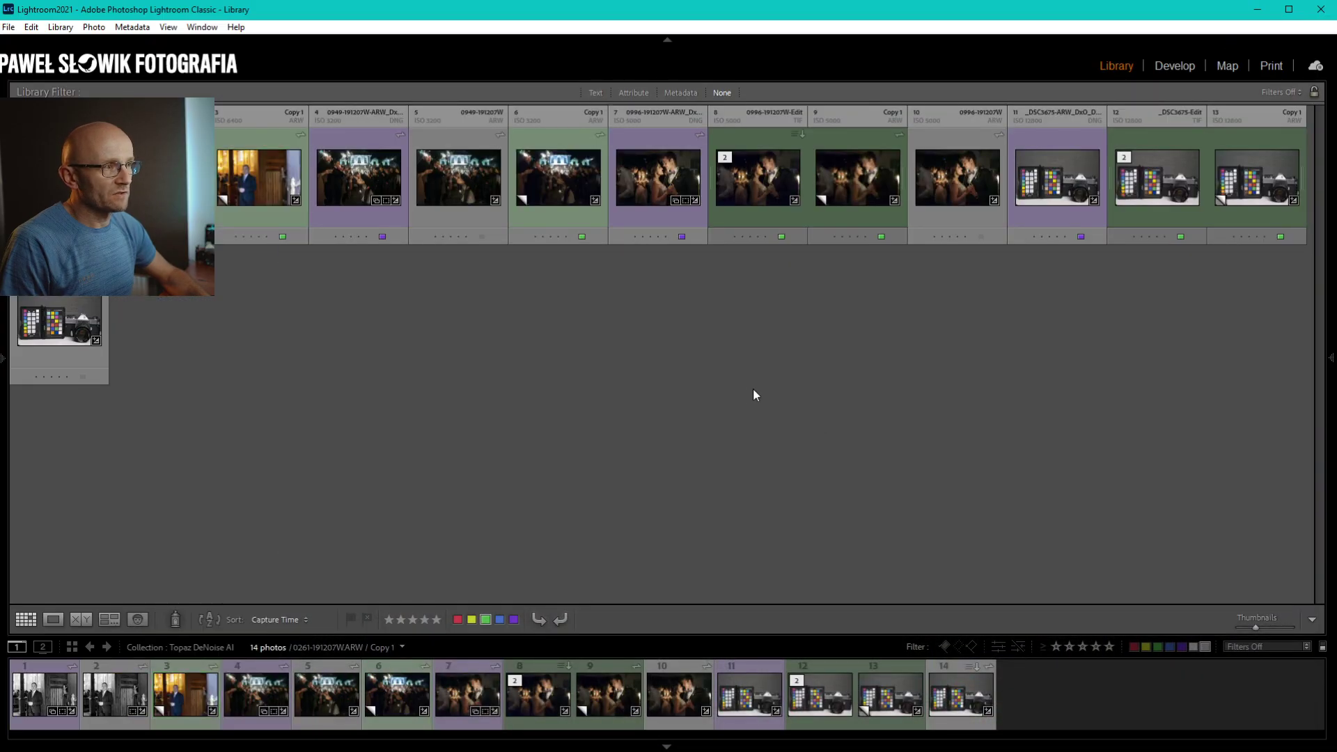